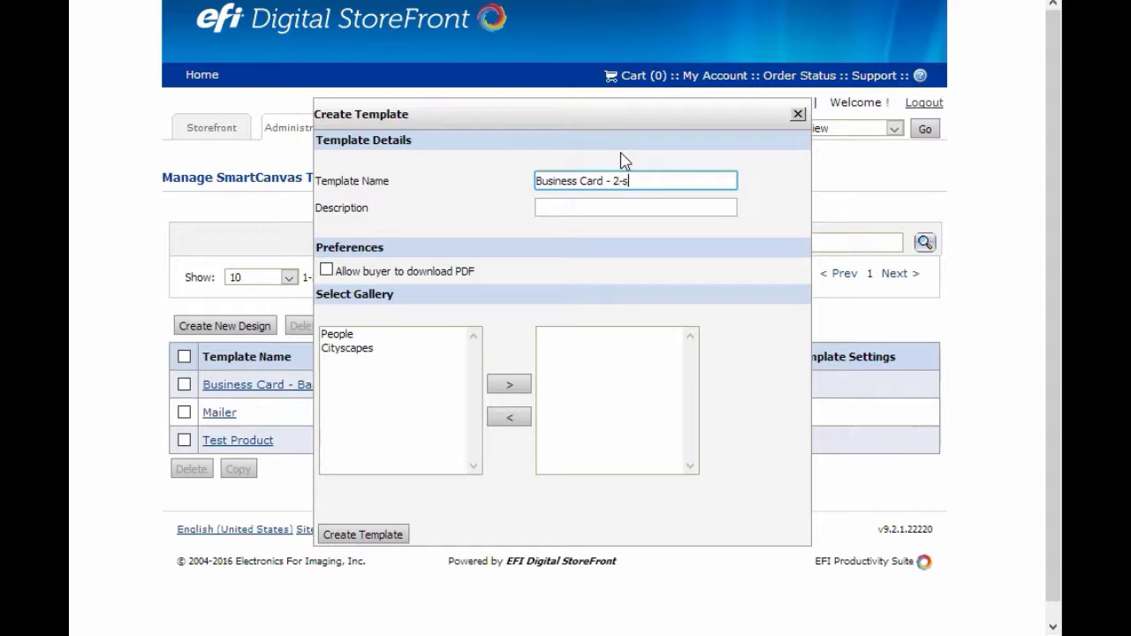
# Describe the new "Business Card - 2-sided" template as "A 2-sided business card" and allow buyers to download the PDF
pyautogui.click(581, 207)
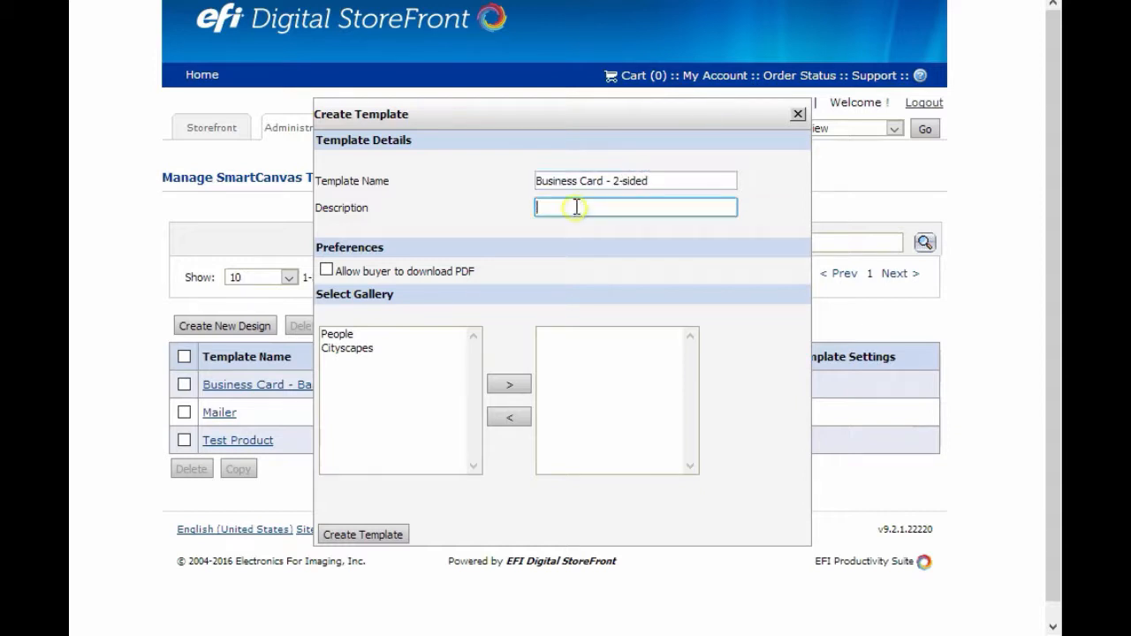
pyautogui.write('A 2-sided business card')
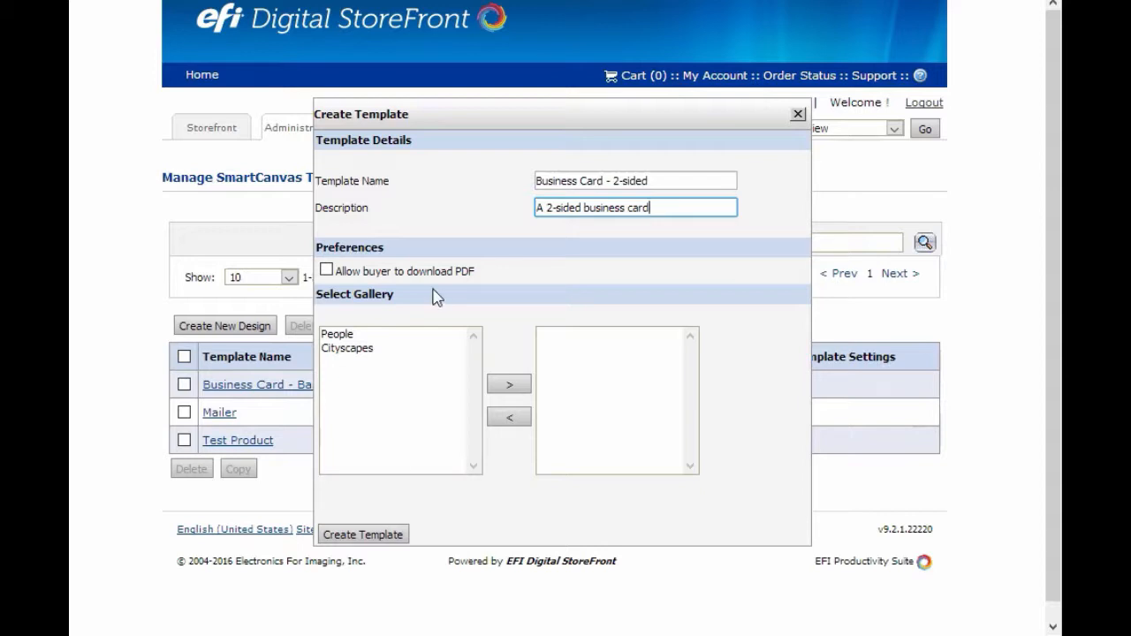
pyautogui.click(326, 270)
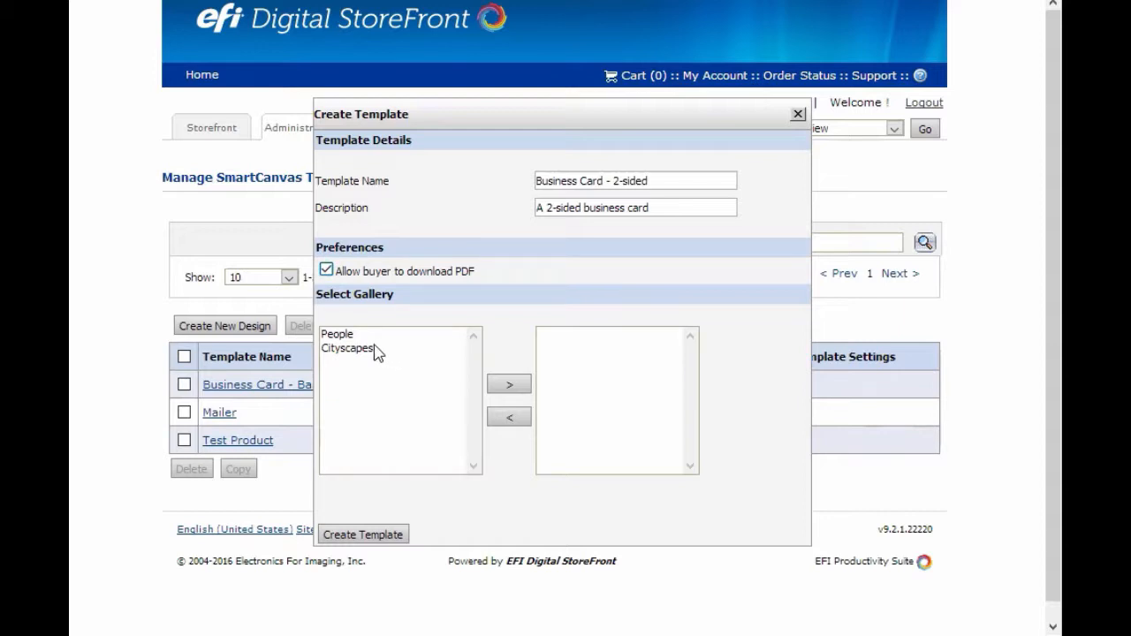
# Assign the People and Cityscapes galleries to the template and create it
pyautogui.click(343, 336)
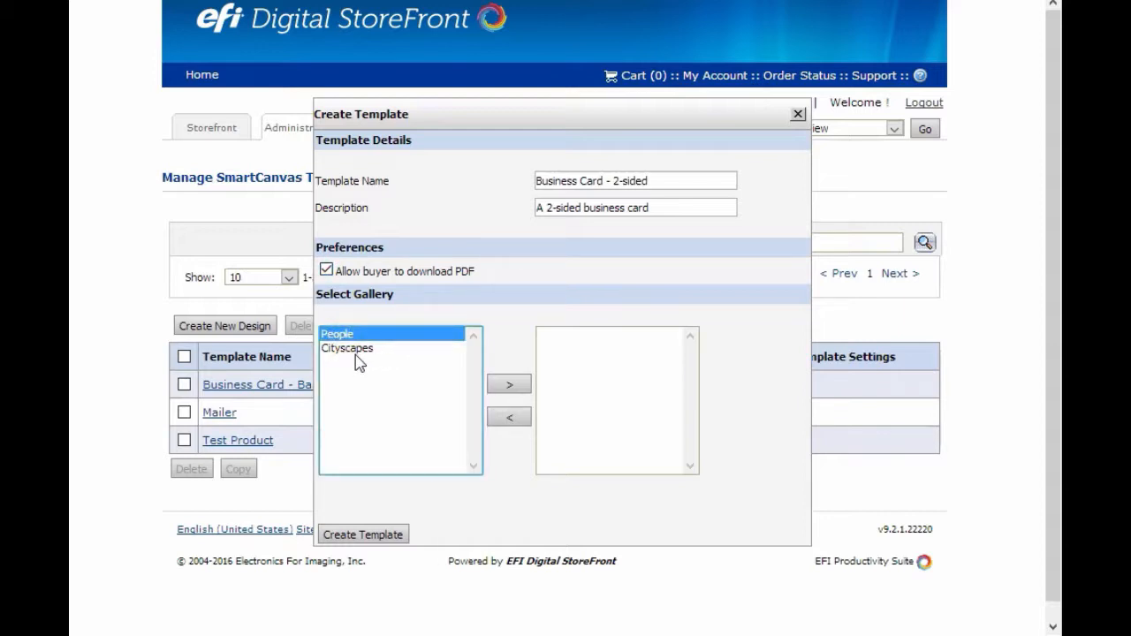
pyautogui.keyDown('ctrl'); pyautogui.click(356, 350); pyautogui.keyUp('ctrl')
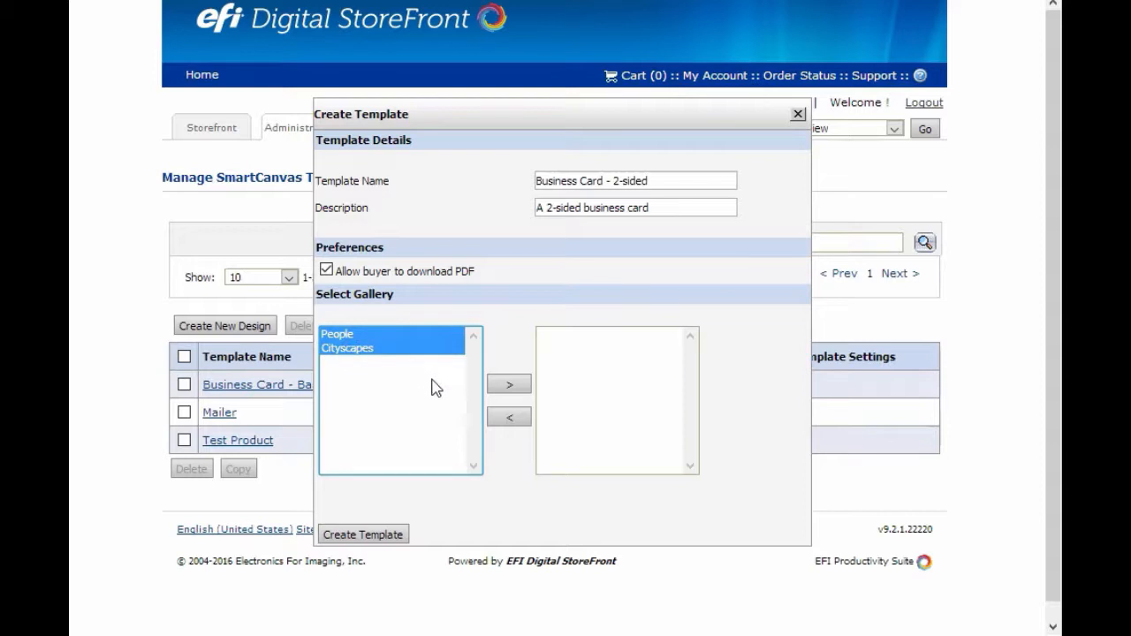
pyautogui.click(513, 394)
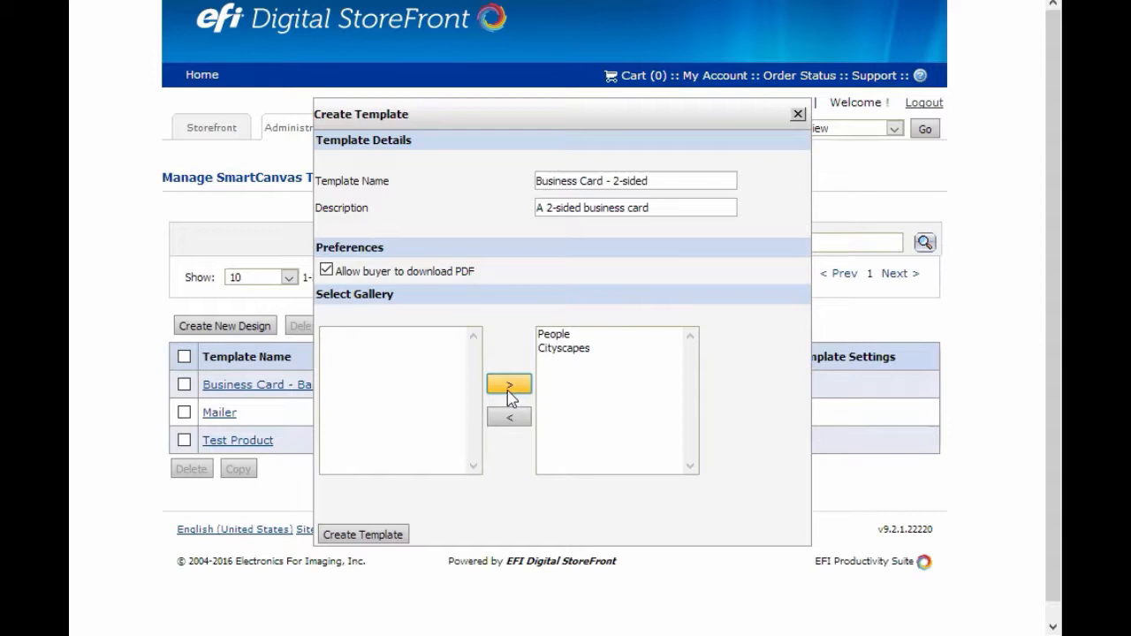
pyautogui.click(361, 536)
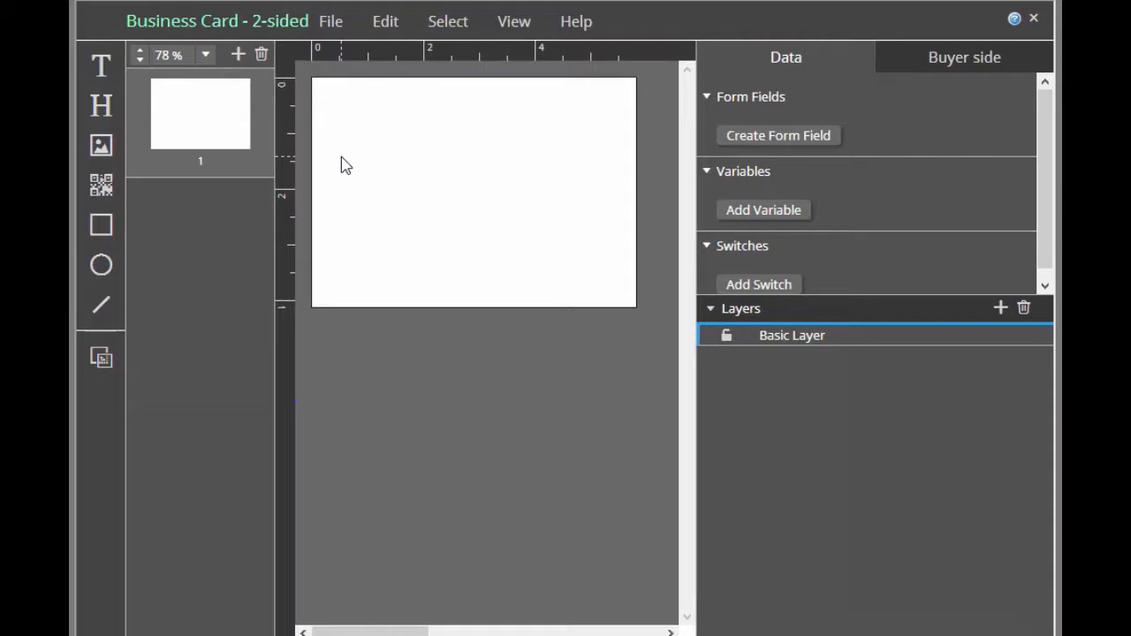
# Set the document's page size to 3.5 inch wide by 2 inch high in the document settings
pyautogui.click(331, 24)
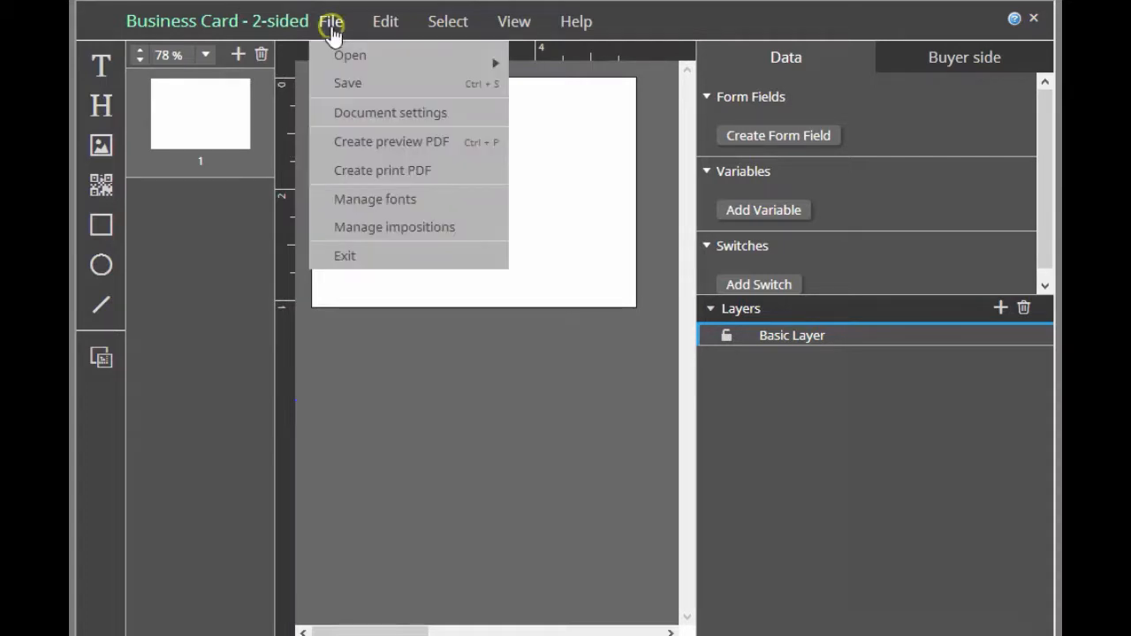
pyautogui.click(342, 113)
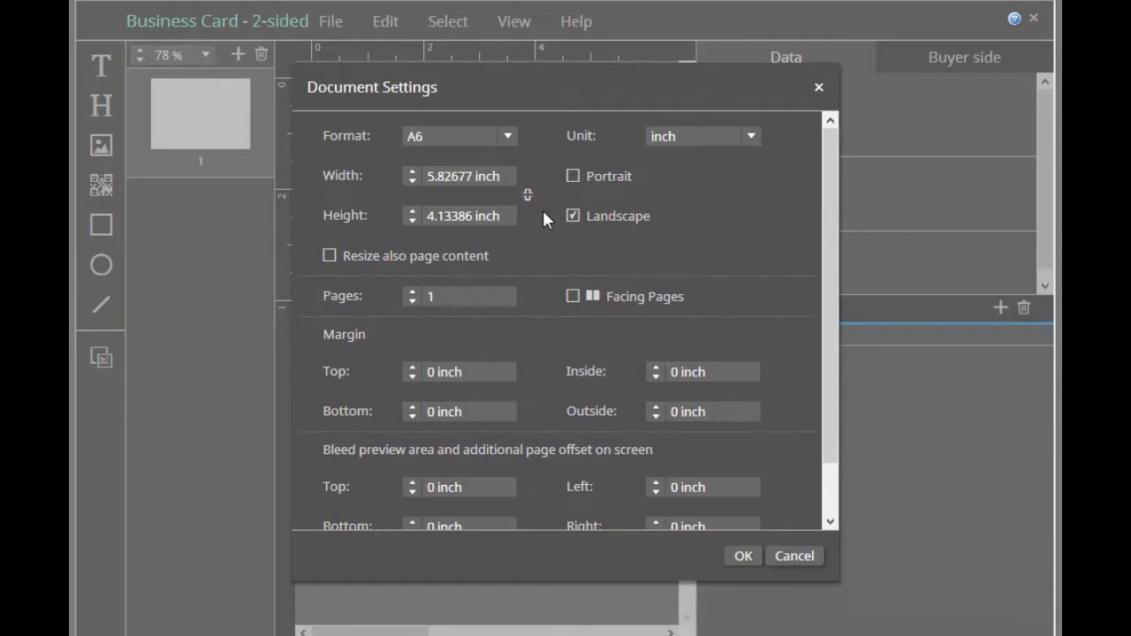
pyautogui.moveTo(509, 174); pyautogui.dragTo(373, 173)
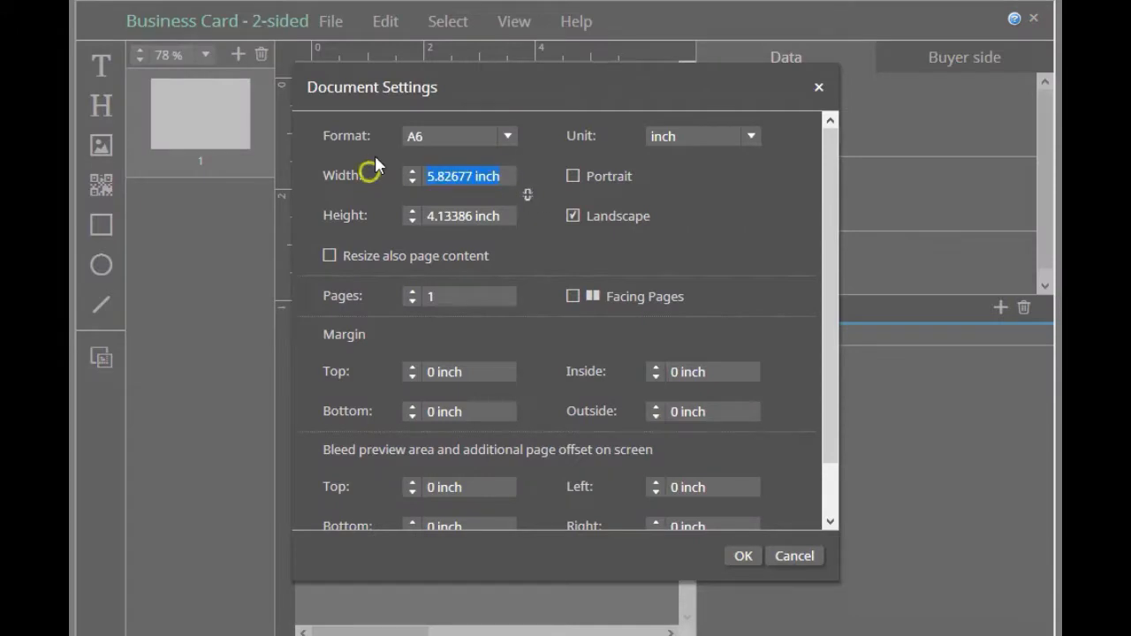
pyautogui.write('3.5')
pyautogui.moveTo(505, 215); pyautogui.dragTo(199, 197)
pyautogui.write('2')
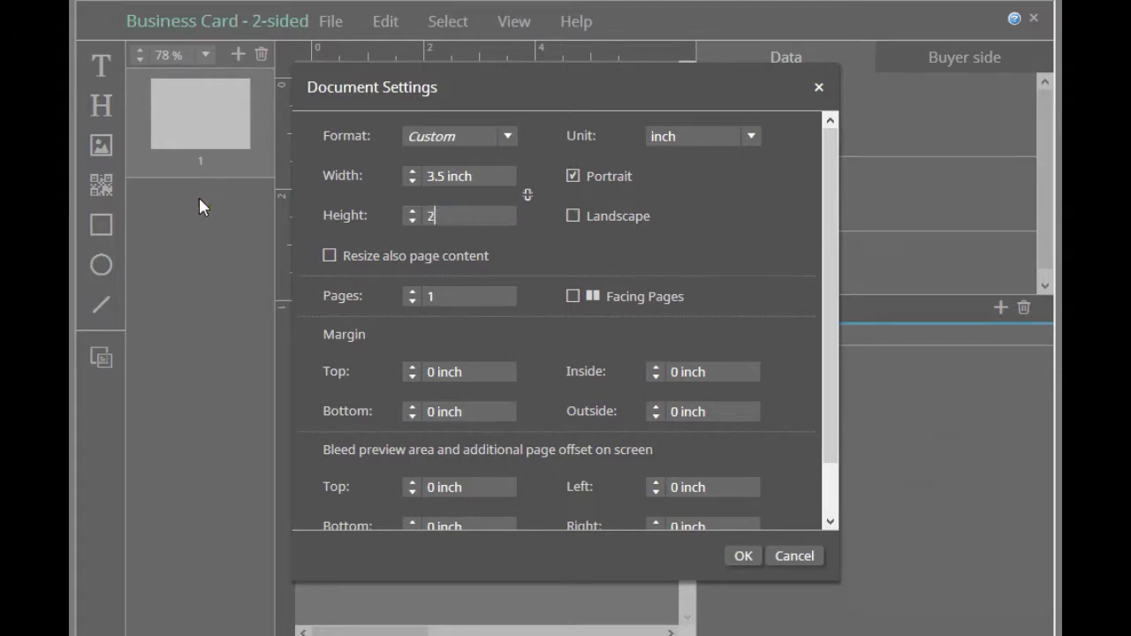
pyautogui.click(574, 234)
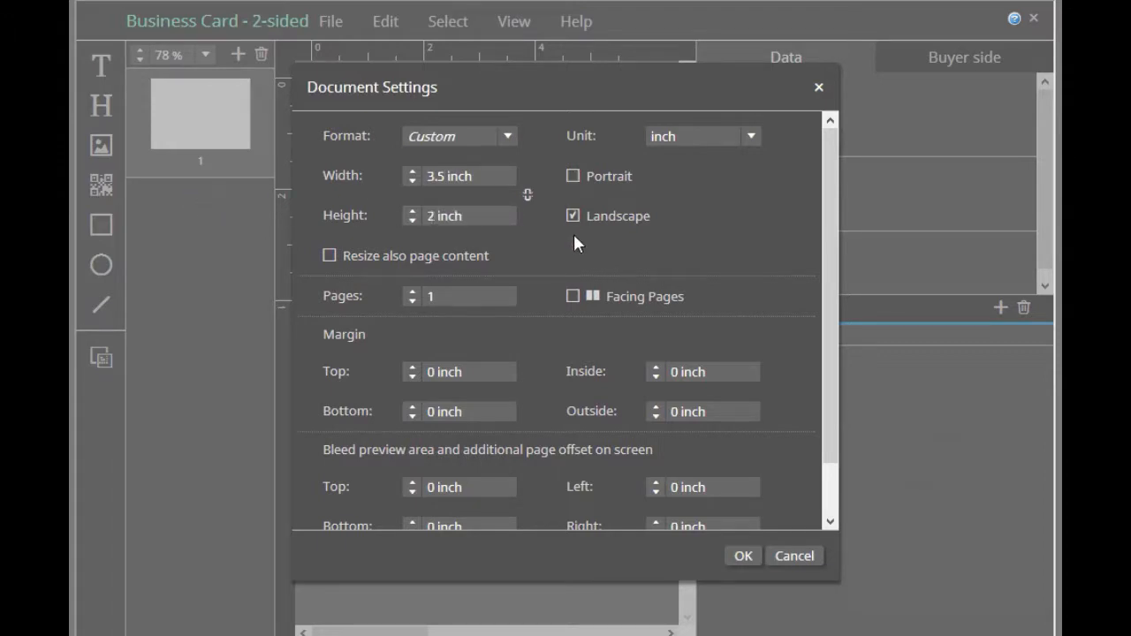
# Review the available measurement units and page formats in the document settings
pyautogui.click(750, 137)
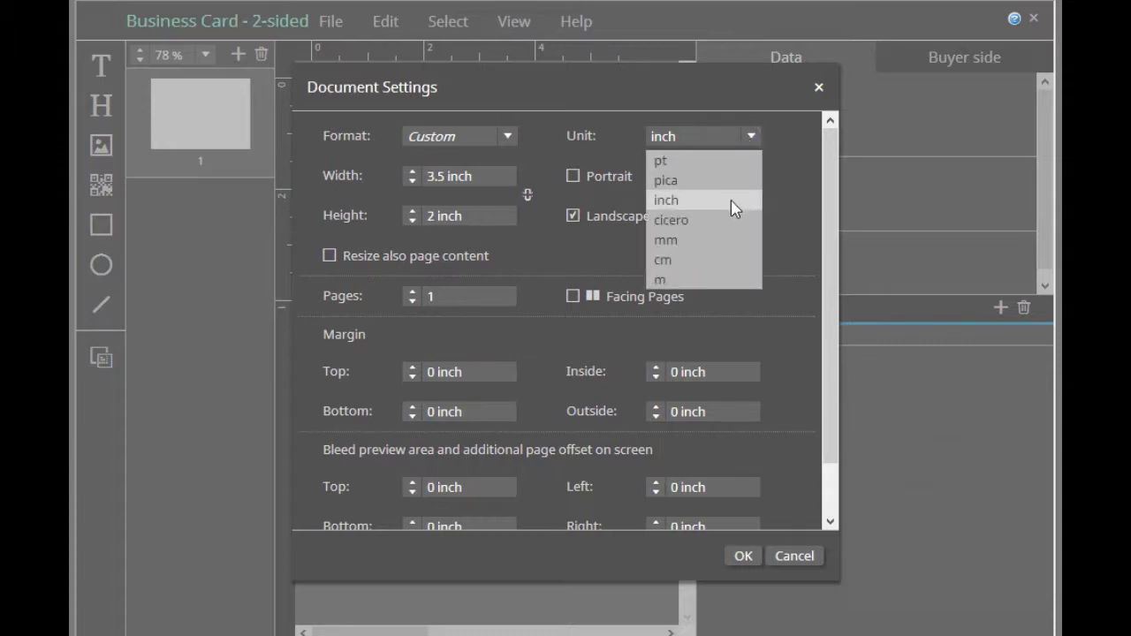
pyautogui.click(797, 190)
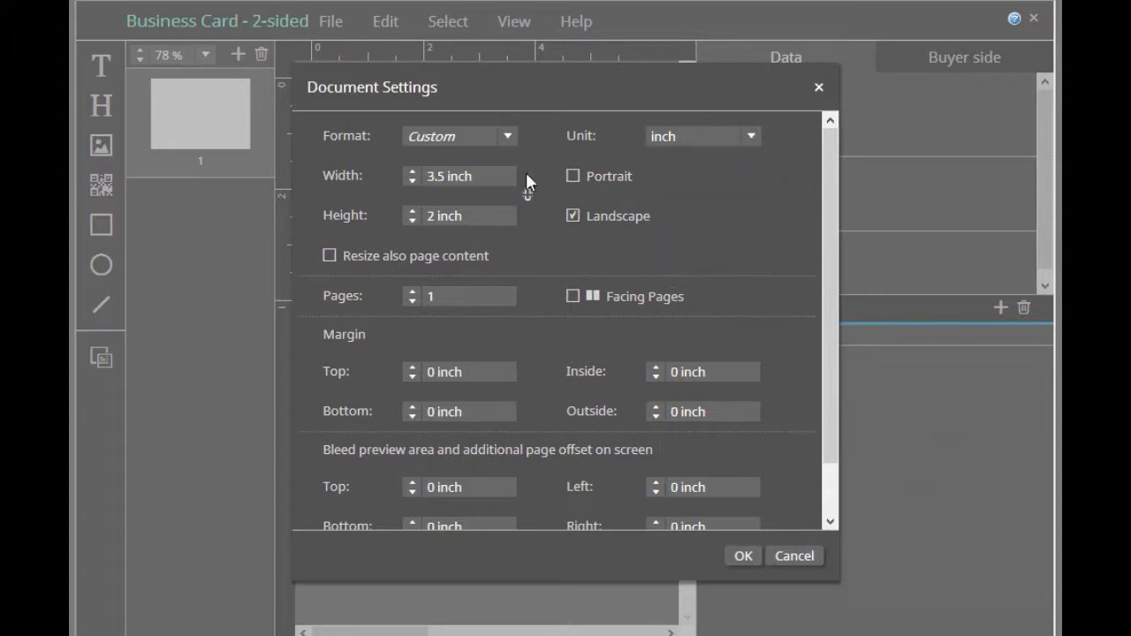
pyautogui.click(509, 136)
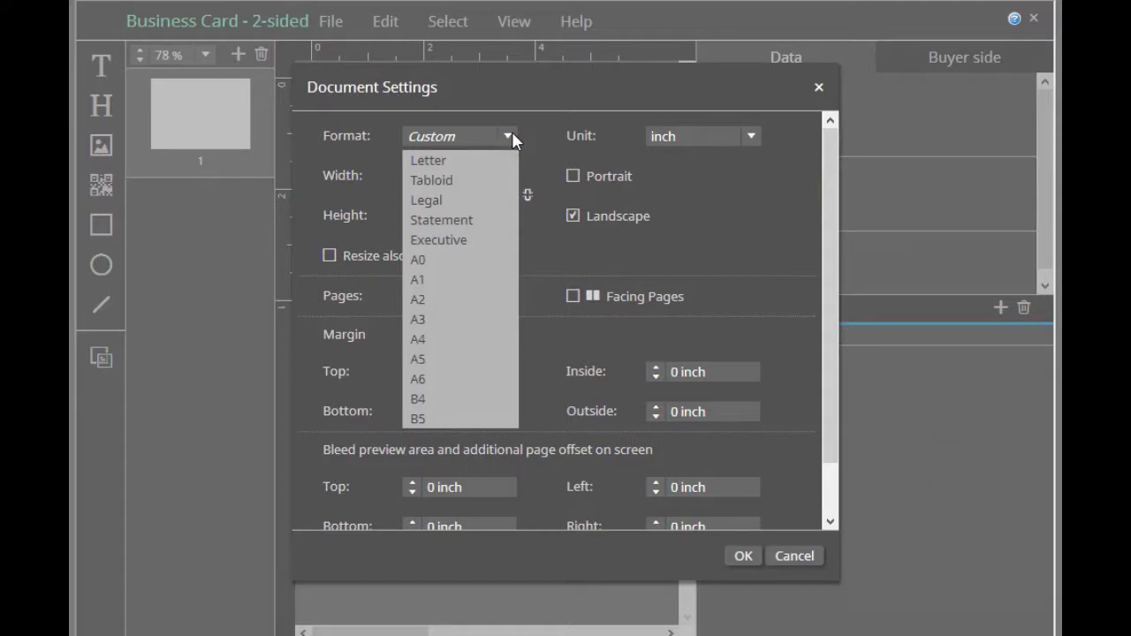
pyautogui.click(727, 187)
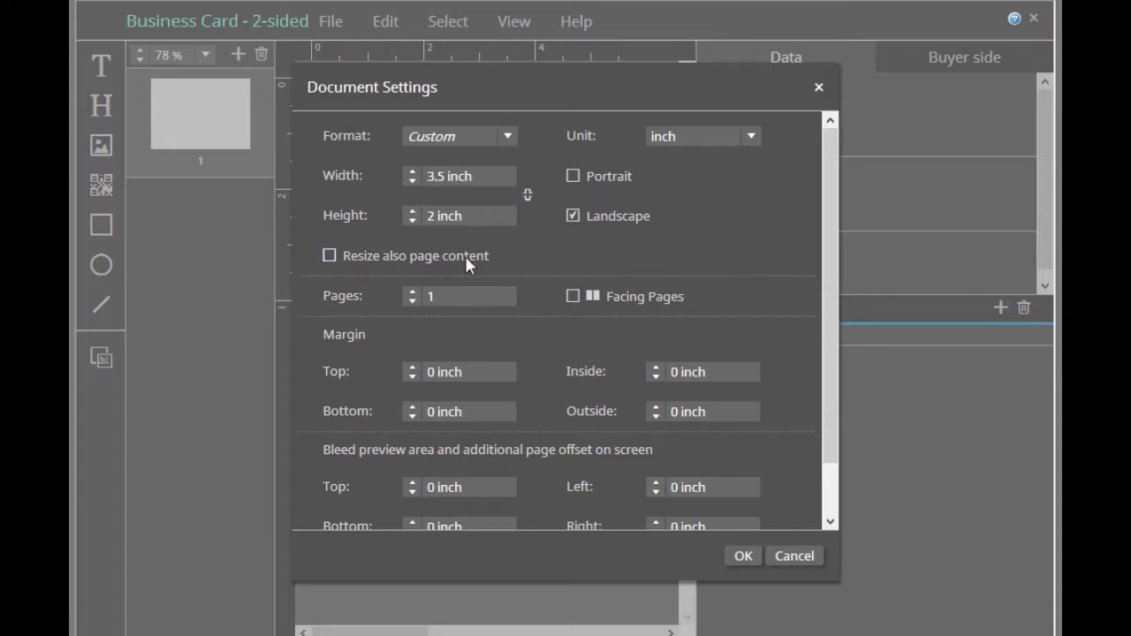
# Set the document's page count to 2, without resizing page content or using facing pages
pyautogui.click(329, 256)
pyautogui.click(412, 293)
pyautogui.click(573, 297)
# Set the top, bottom, inside and outside page margins to 0.125 inch each
pyautogui.moveTo(827, 296); pyautogui.dragTo(818, 361)
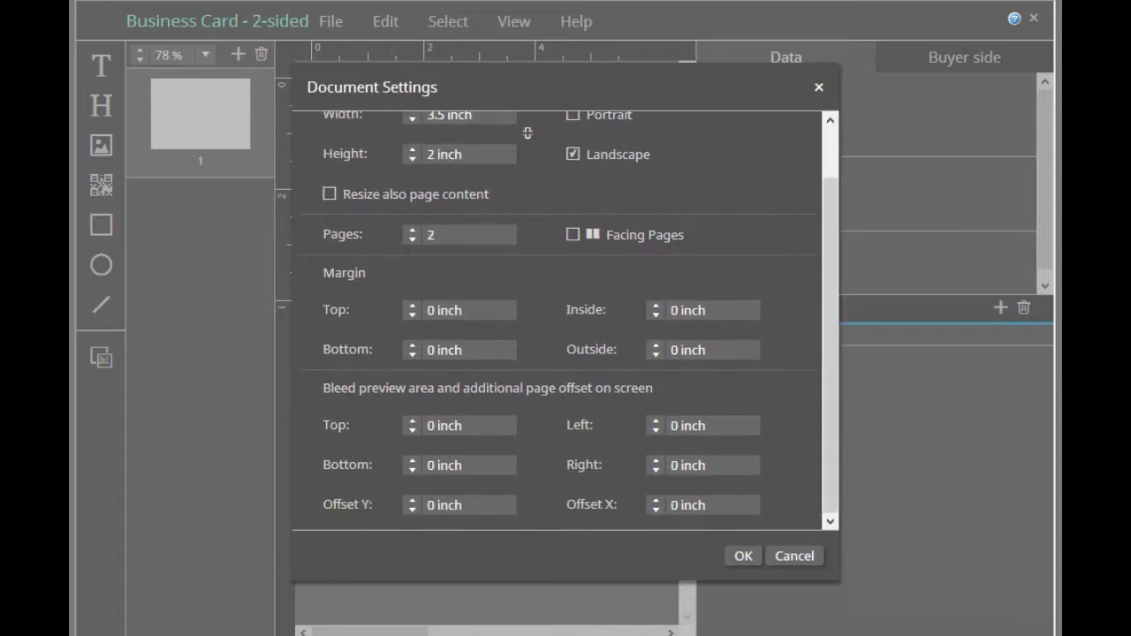
pyautogui.moveTo(424, 309); pyautogui.dragTo(515, 309)
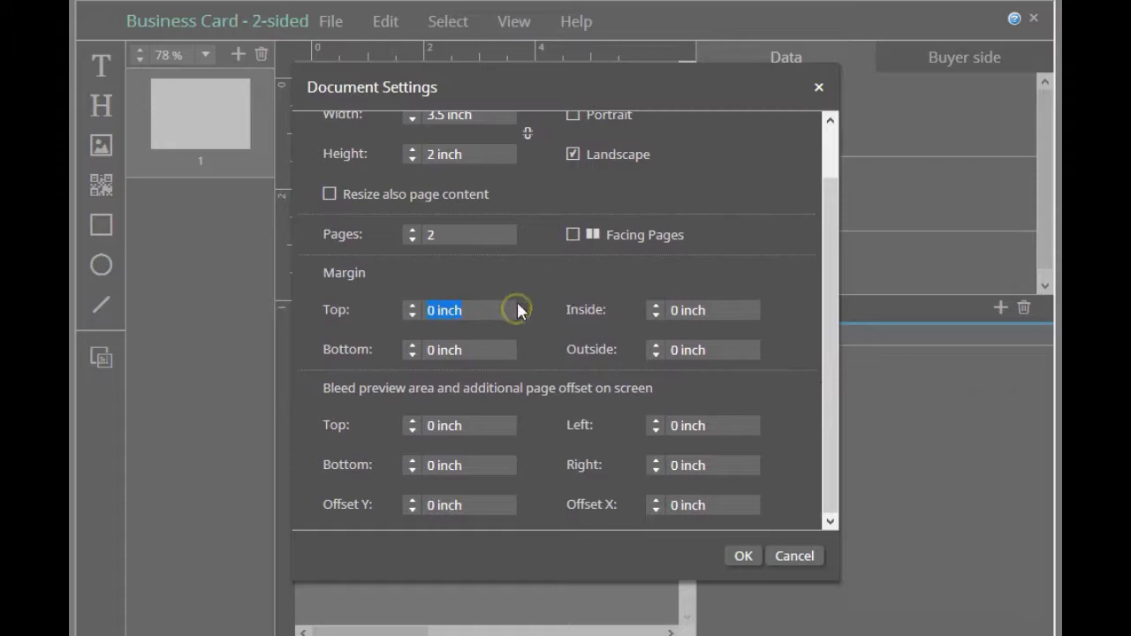
pyautogui.write('.125')
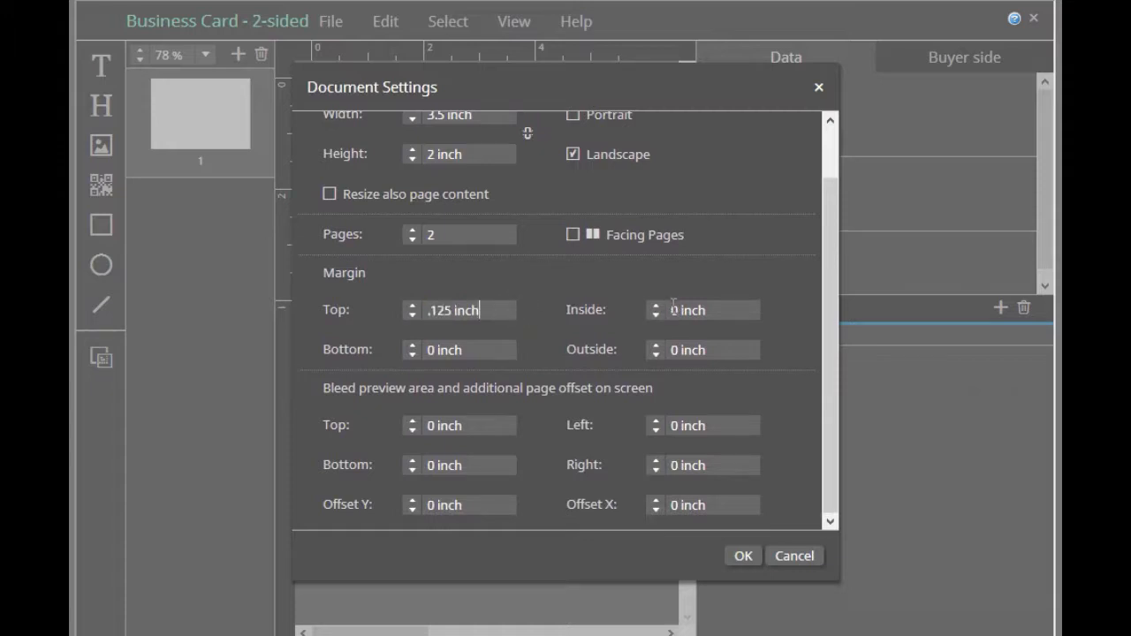
pyautogui.click(741, 308)
pyautogui.write('.125')
pyautogui.click(505, 346)
pyautogui.write('.125')
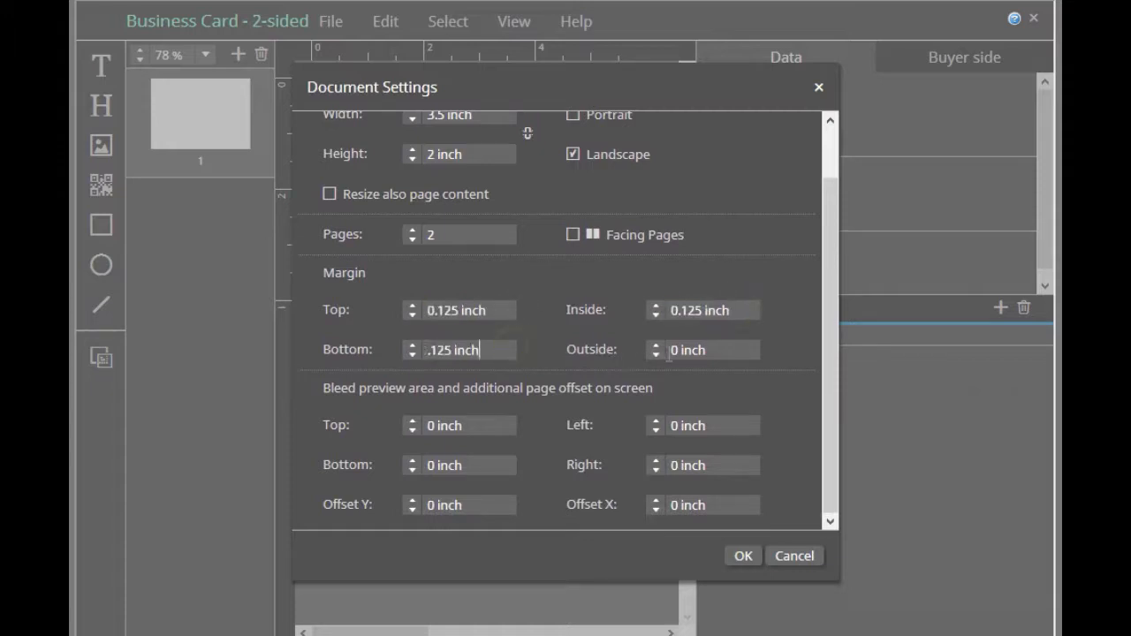
pyautogui.moveTo(674, 348); pyautogui.dragTo(769, 348)
pyautogui.write('.125')
# Set the top, bottom, left and right bleed to 0.125 inch each and apply the document settings
pyautogui.moveTo(425, 427); pyautogui.dragTo(535, 417)
pyautogui.write('.125')
pyautogui.moveTo(434, 465); pyautogui.dragTo(504, 465)
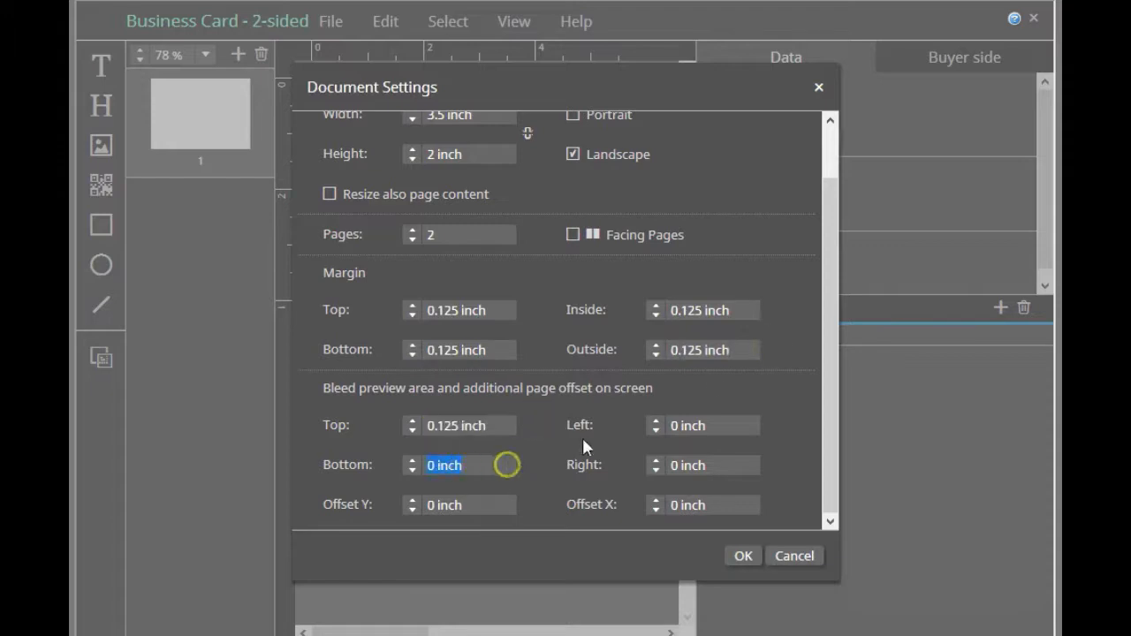
pyautogui.write('.125')
pyautogui.moveTo(671, 425); pyautogui.dragTo(747, 421)
pyautogui.write('.125')
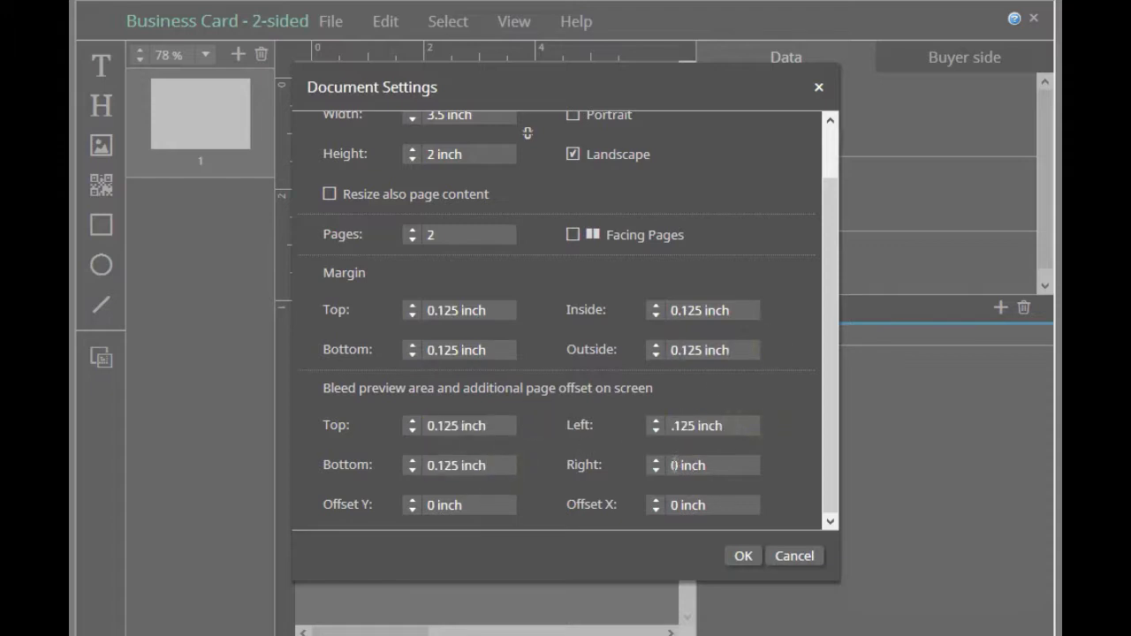
pyautogui.moveTo(672, 464); pyautogui.dragTo(729, 469)
pyautogui.write('.125')
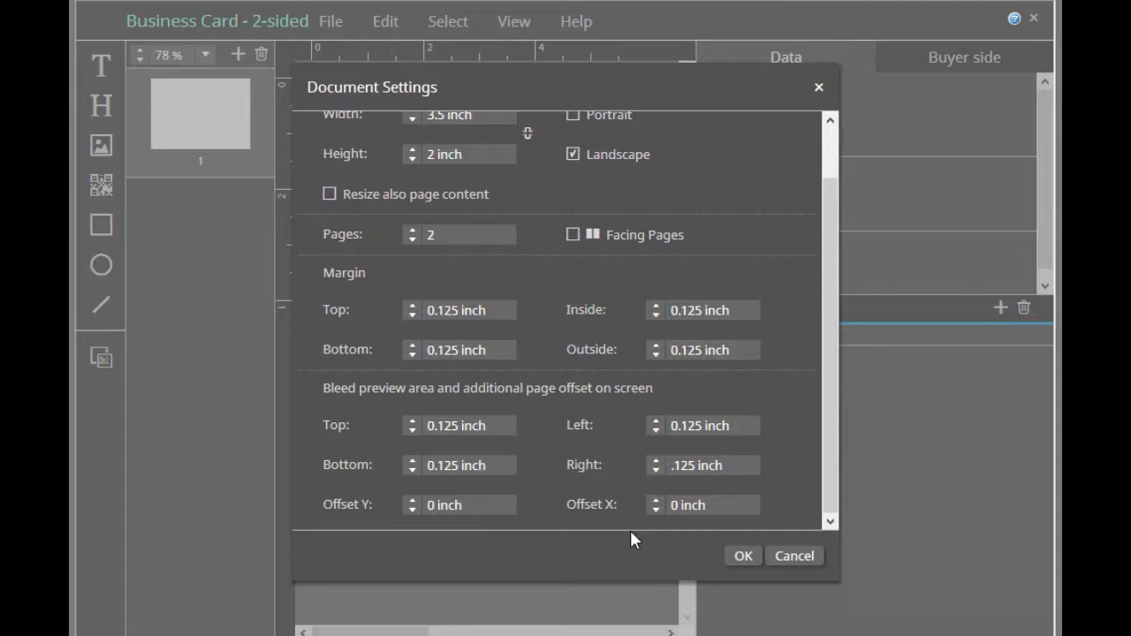
pyautogui.moveTo(831, 232); pyautogui.dragTo(813, 318)
pyautogui.click(739, 556)
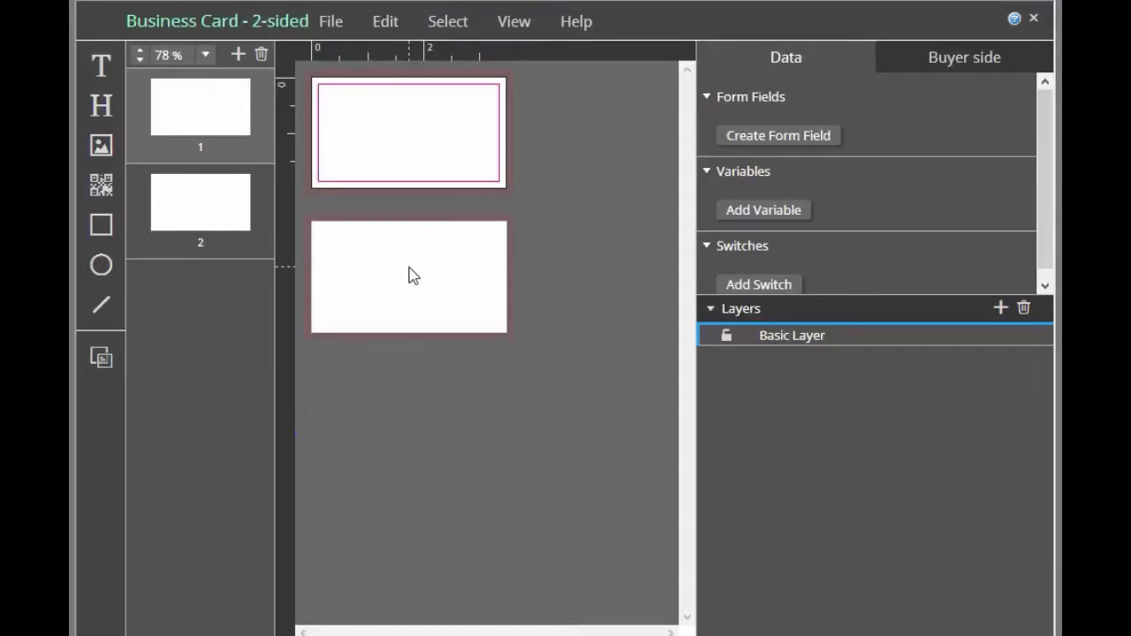
# Switch between pages 1 and 2 to examine their margin guides and bleed areas
pyautogui.click(212, 112)
pyautogui.click(215, 201)
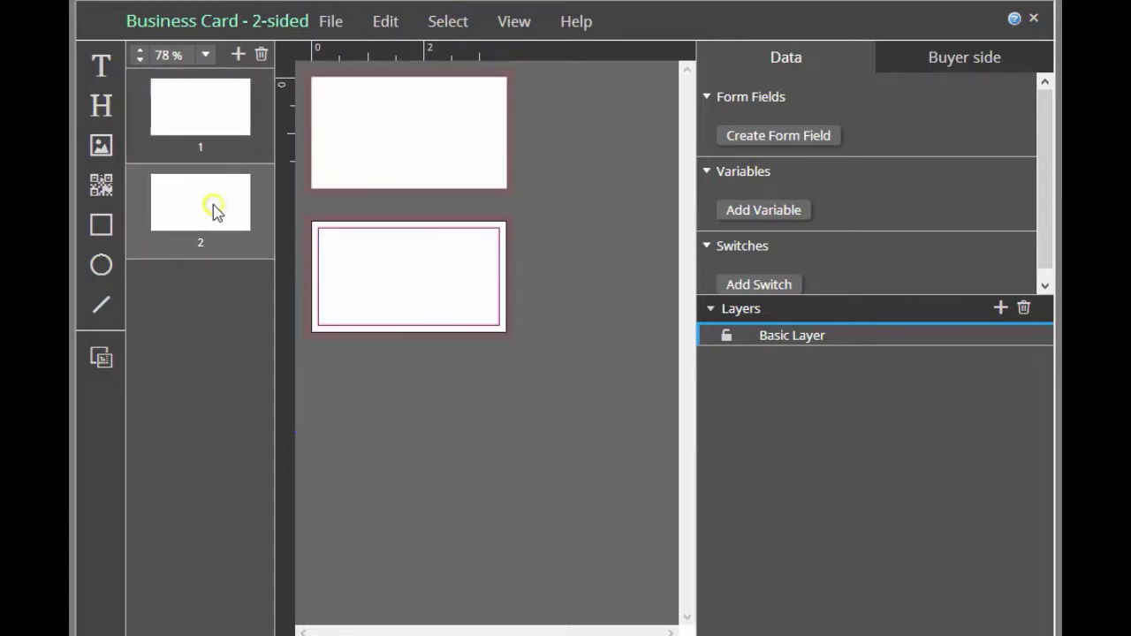
pyautogui.click(205, 128)
pyautogui.click(399, 270)
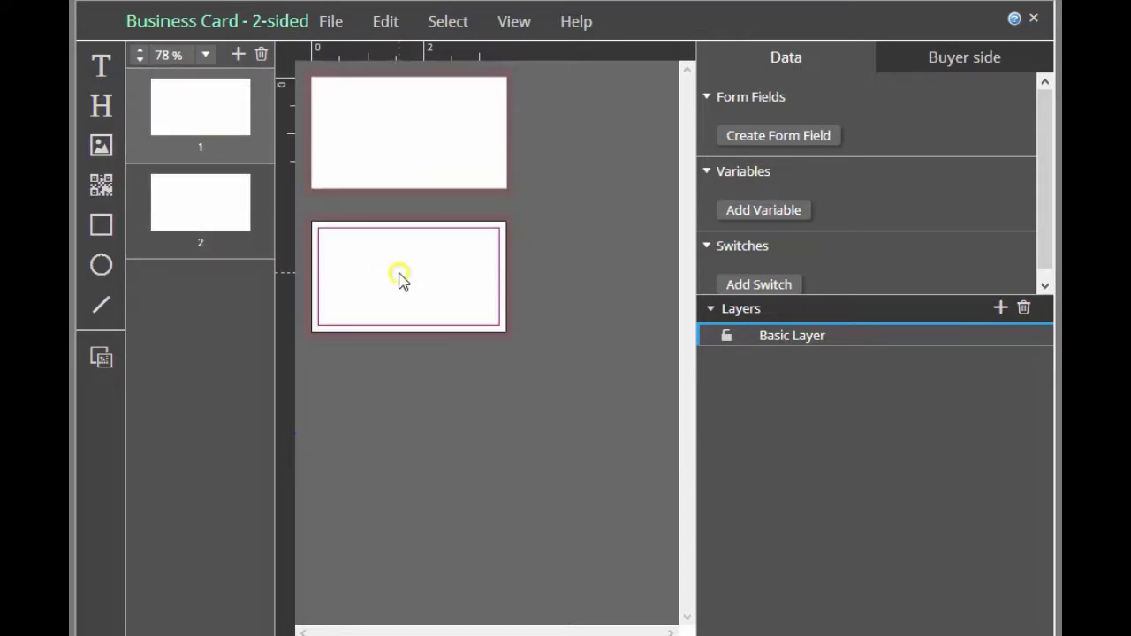
pyautogui.click(410, 158)
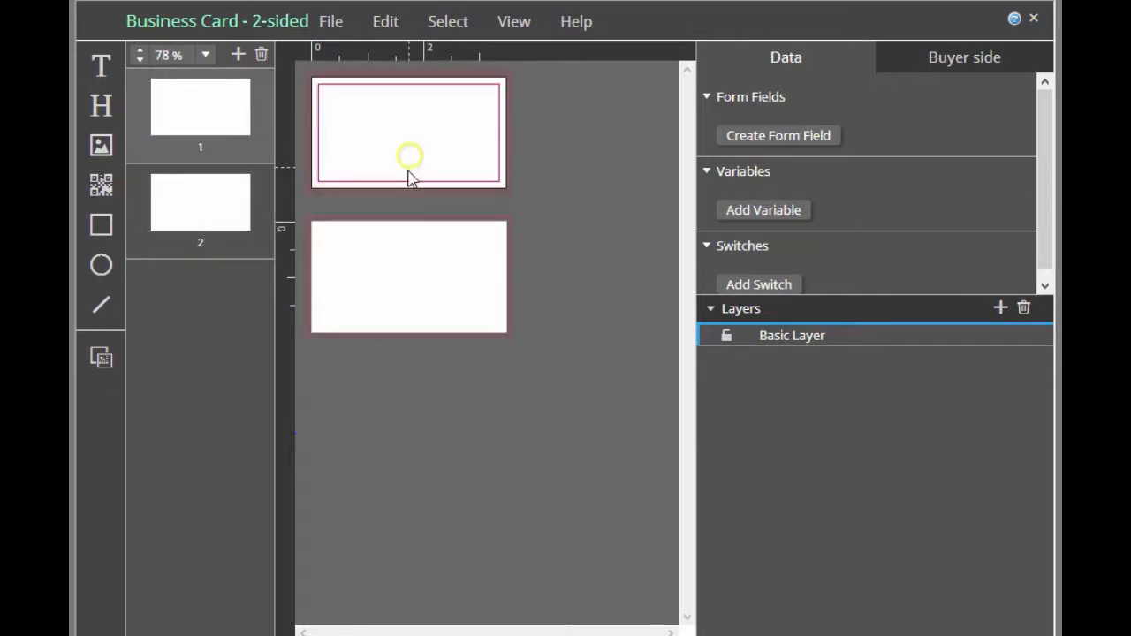
pyautogui.click(399, 265)
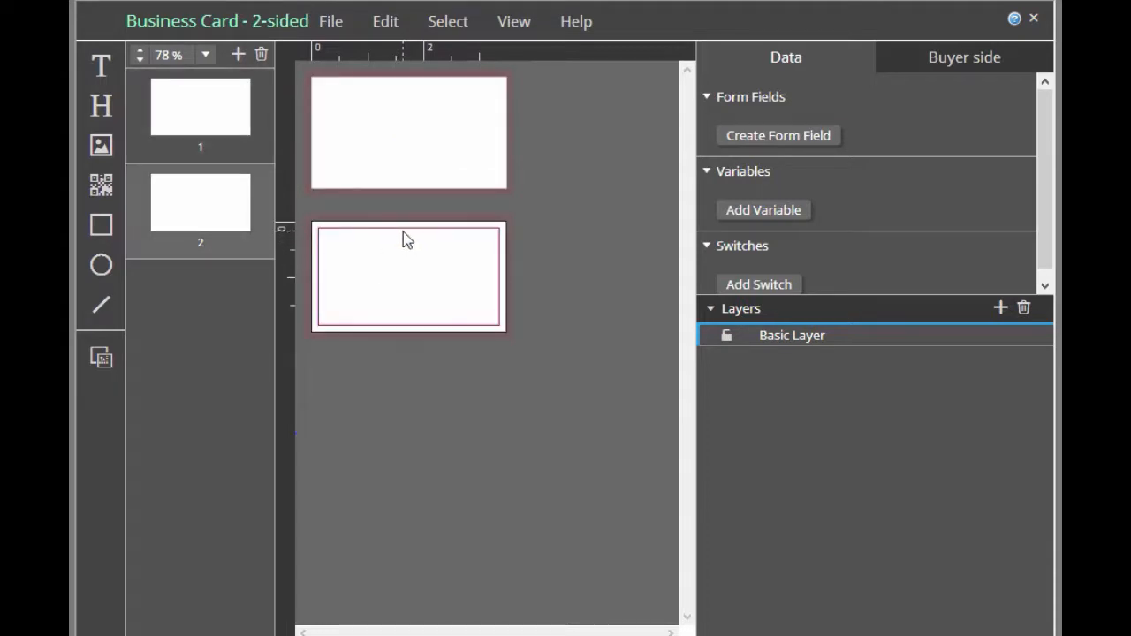
pyautogui.click(398, 171)
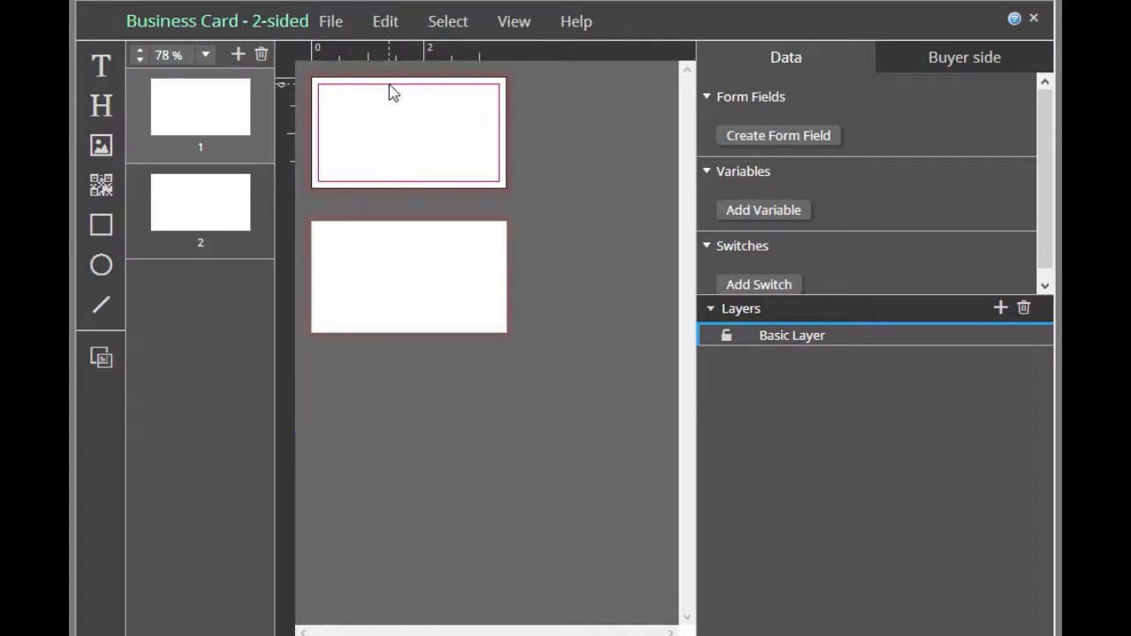
pyautogui.click(388, 91)
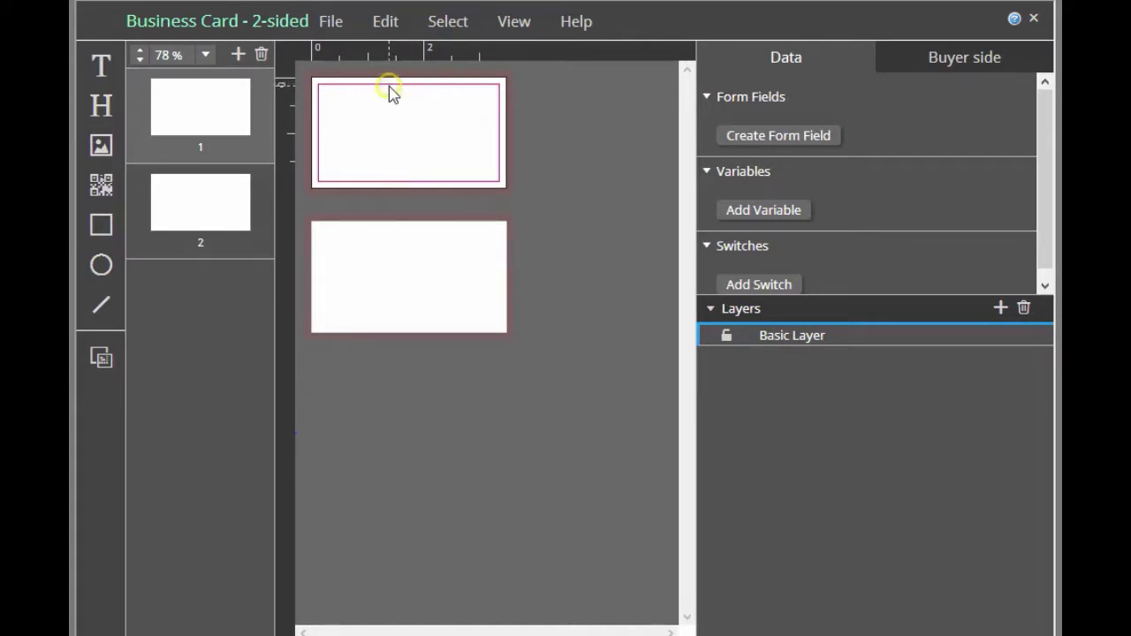
pyautogui.click(498, 192)
pyautogui.click(497, 338)
# Toggle the bleed display off and on to compare the pages, leaving it shown
pyautogui.click(99, 362)
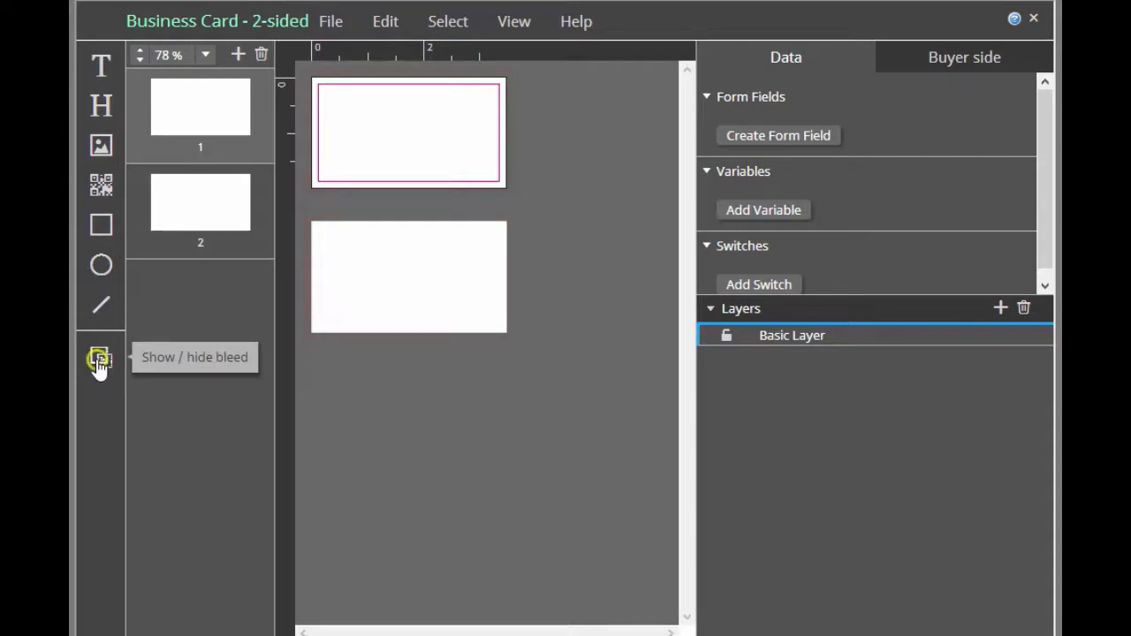
pyautogui.click(99, 362)
pyautogui.click(99, 363)
pyautogui.click(99, 363)
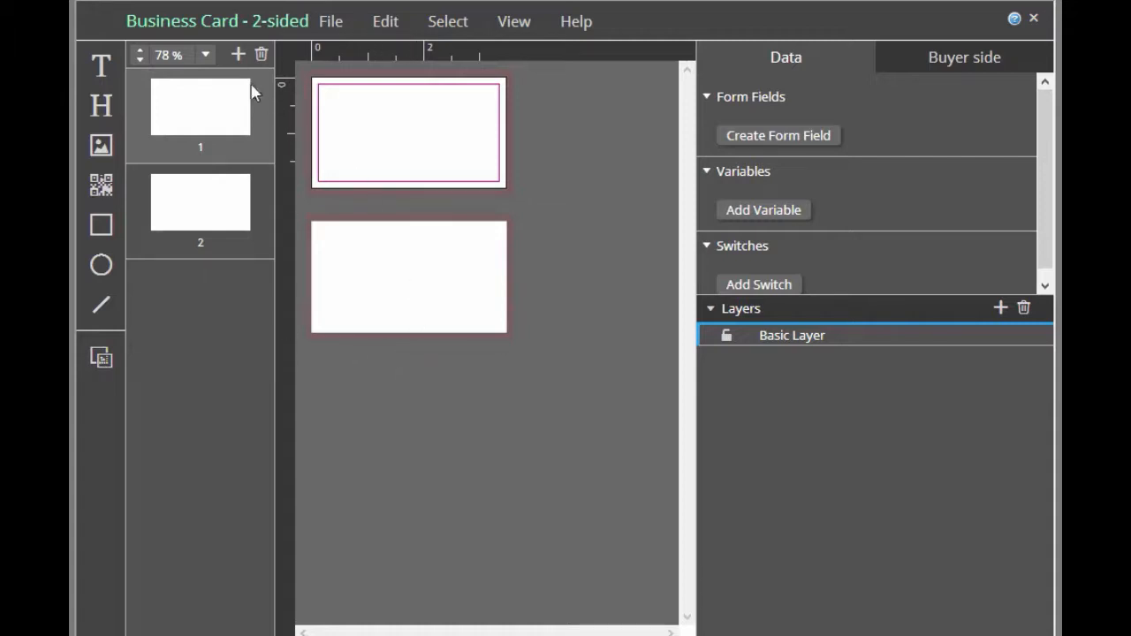
# Enlarge the page view to 125%
pyautogui.click(205, 54)
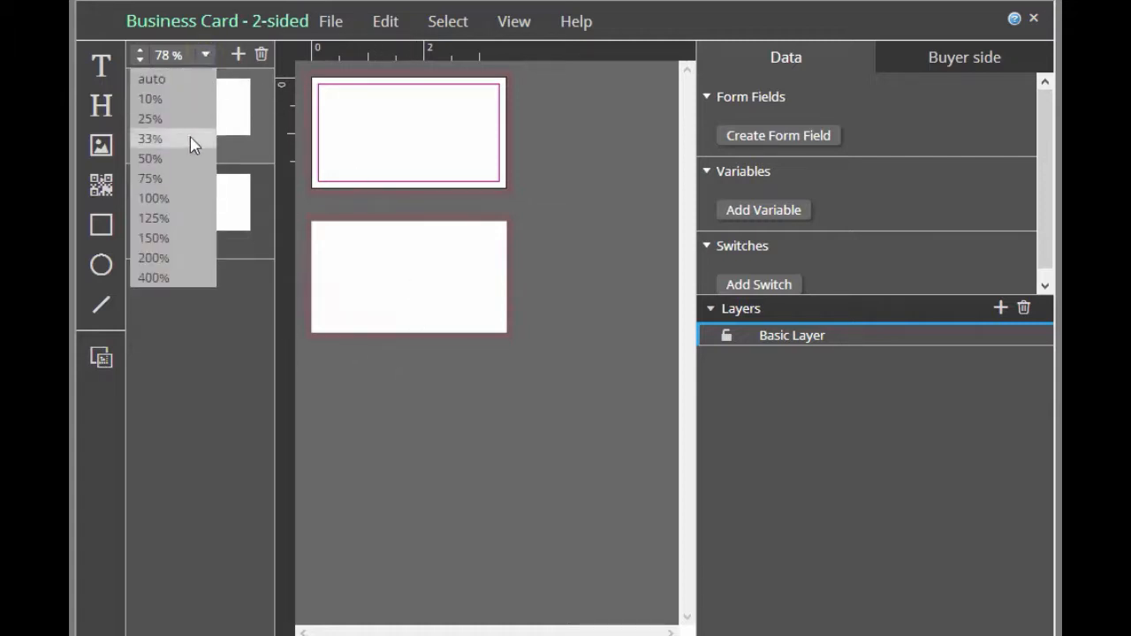
pyautogui.click(181, 222)
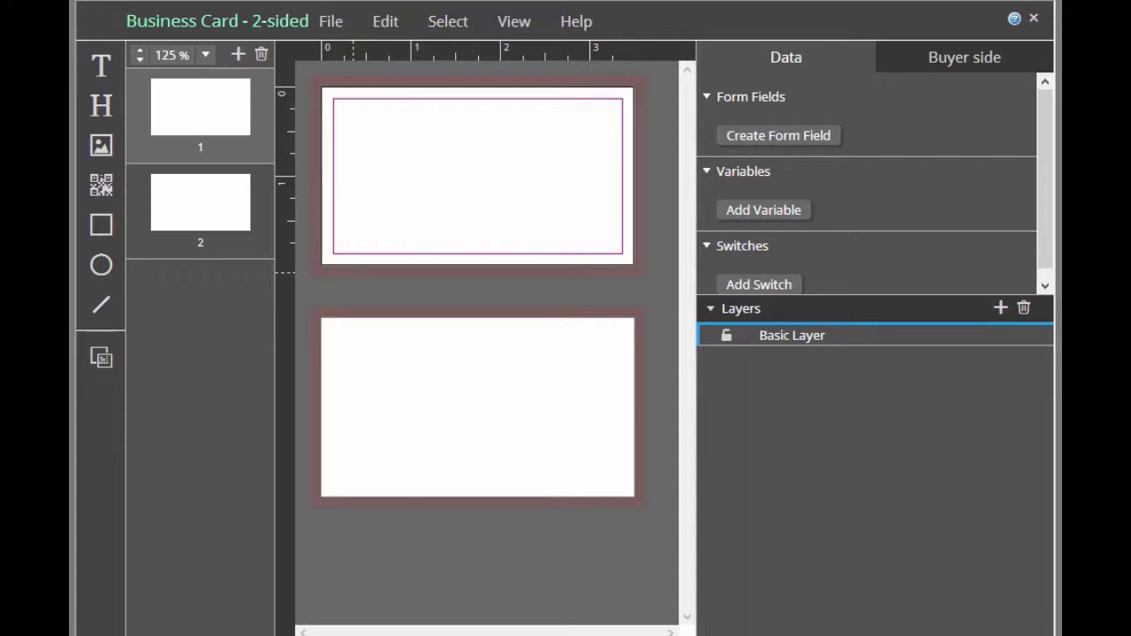
# Review the installed fonts in the Font Manager, previewing the details of Calibri
pyautogui.click(335, 23)
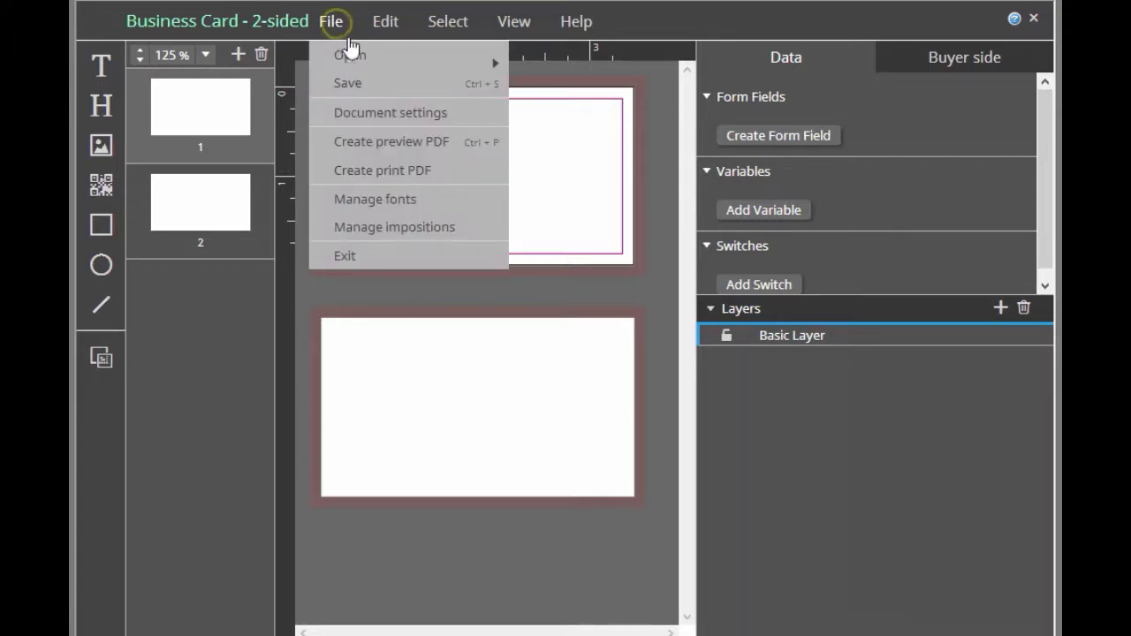
pyautogui.click(353, 201)
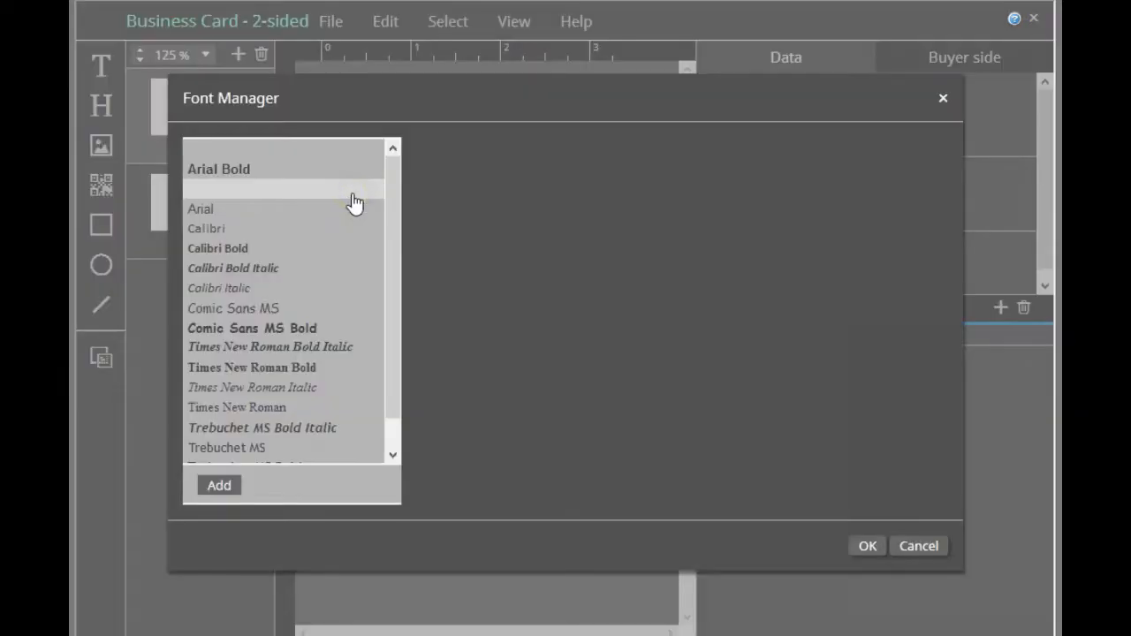
pyautogui.moveTo(393, 183)
pyautogui.mouseDown()
pyautogui.moveTo(386, 227)
pyautogui.moveTo(396, 174)
pyautogui.mouseUp()
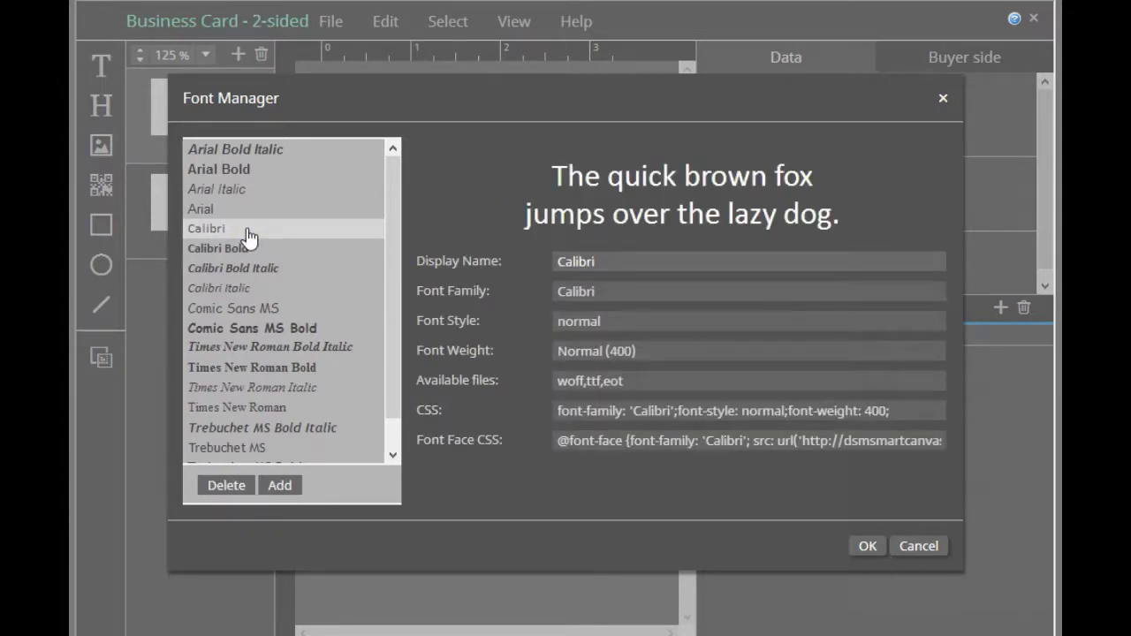
pyautogui.click(248, 232)
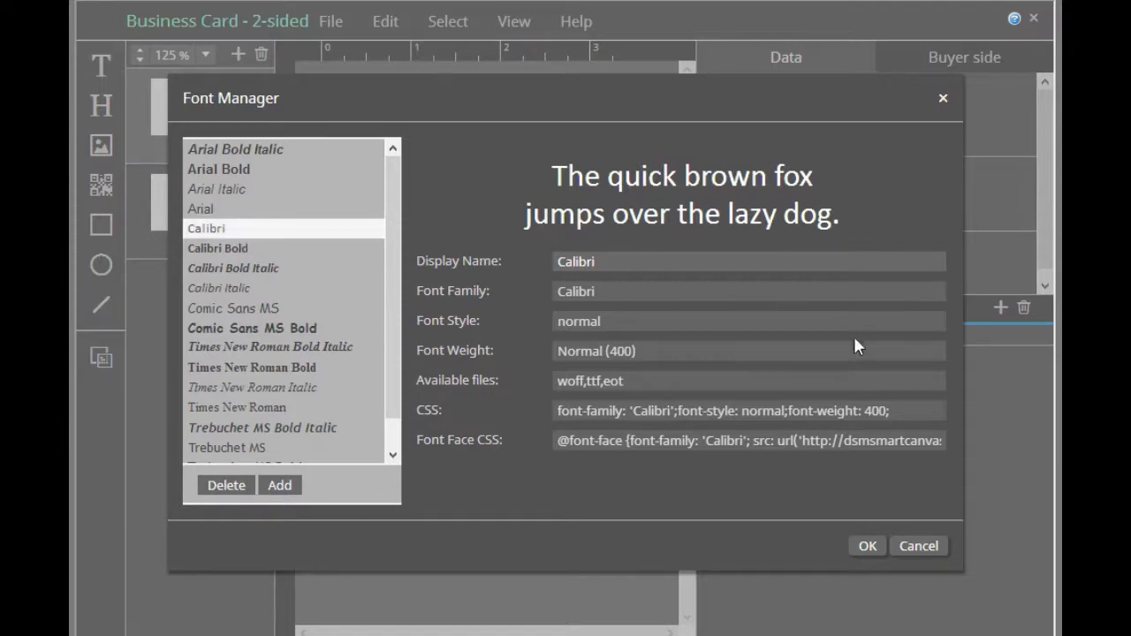
pyautogui.click(866, 546)
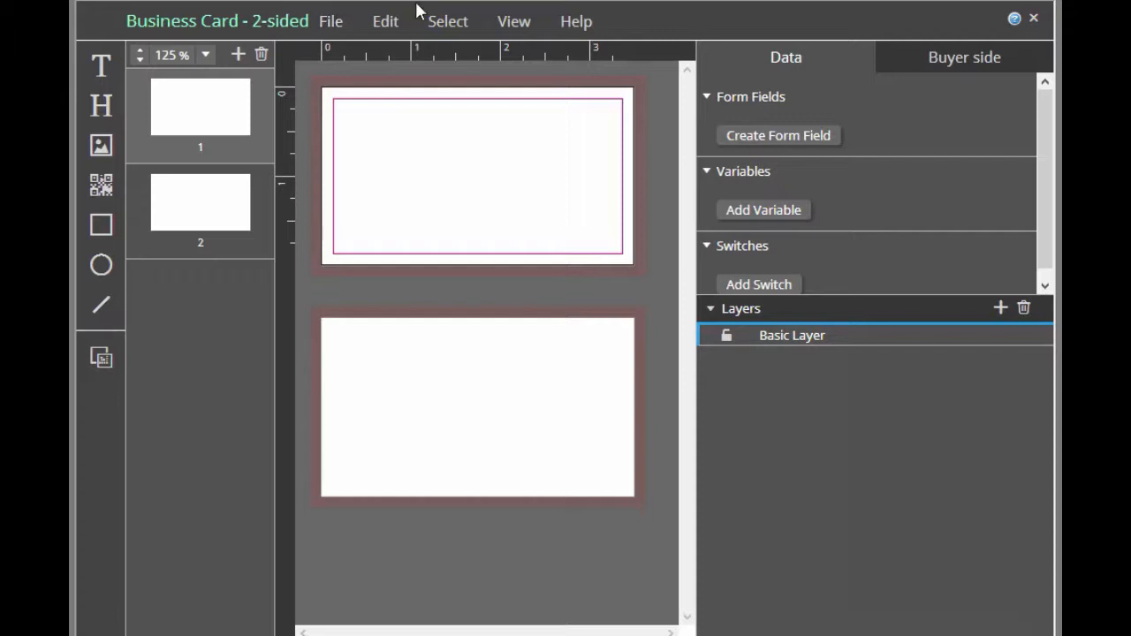
# Open the Card imposition for editing and examine its layout, signature and scale settings
pyautogui.click(329, 23)
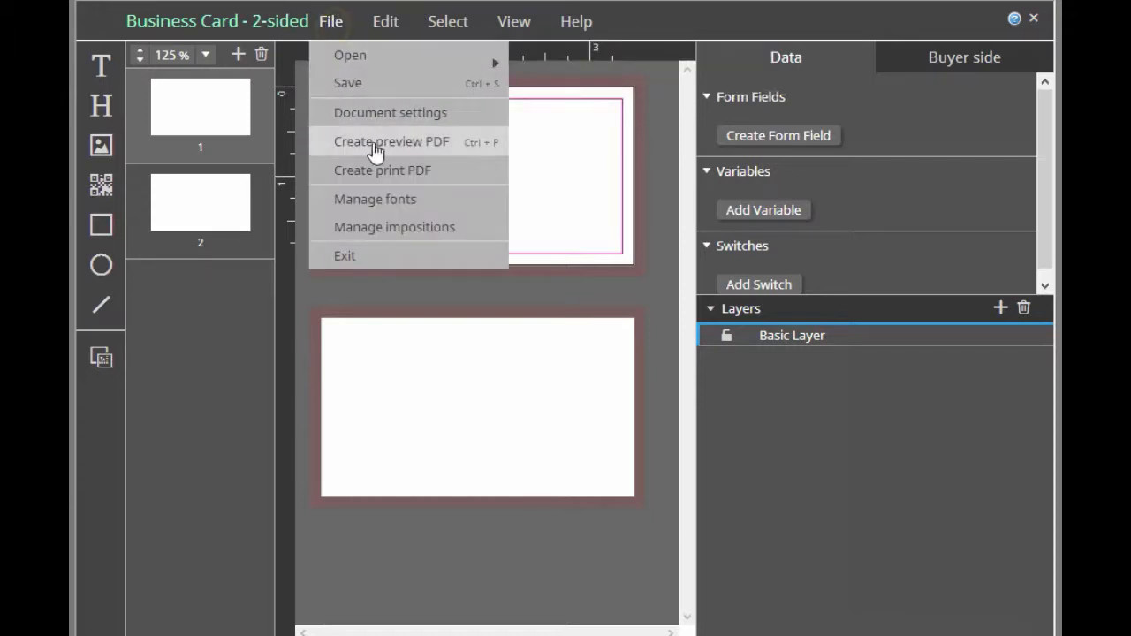
pyautogui.click(382, 232)
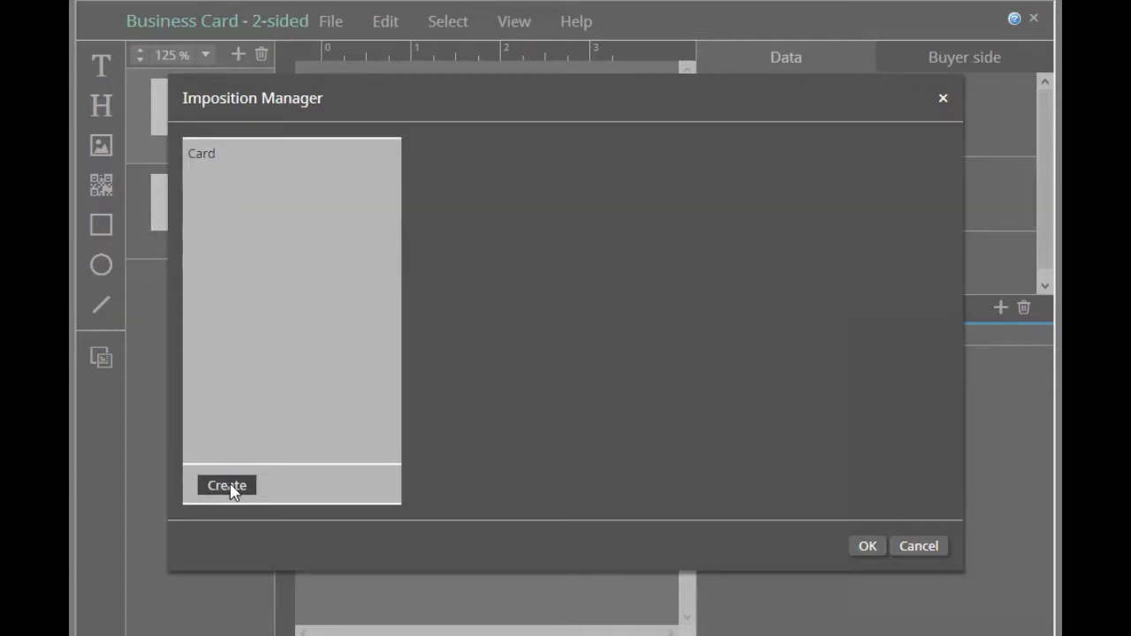
pyautogui.click(210, 167)
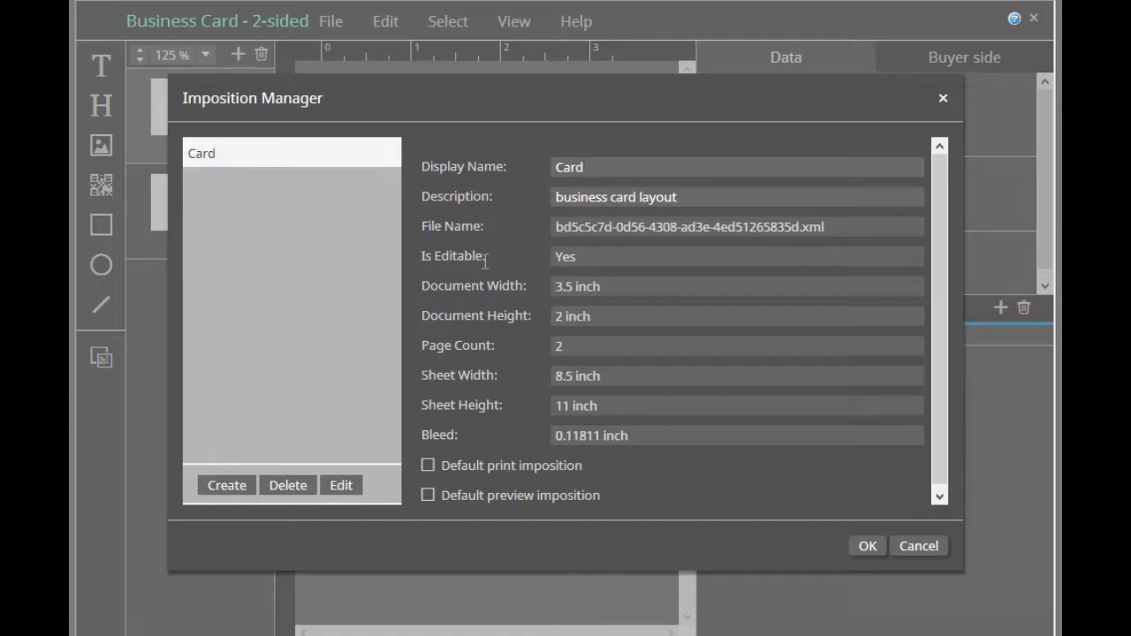
pyautogui.click(342, 488)
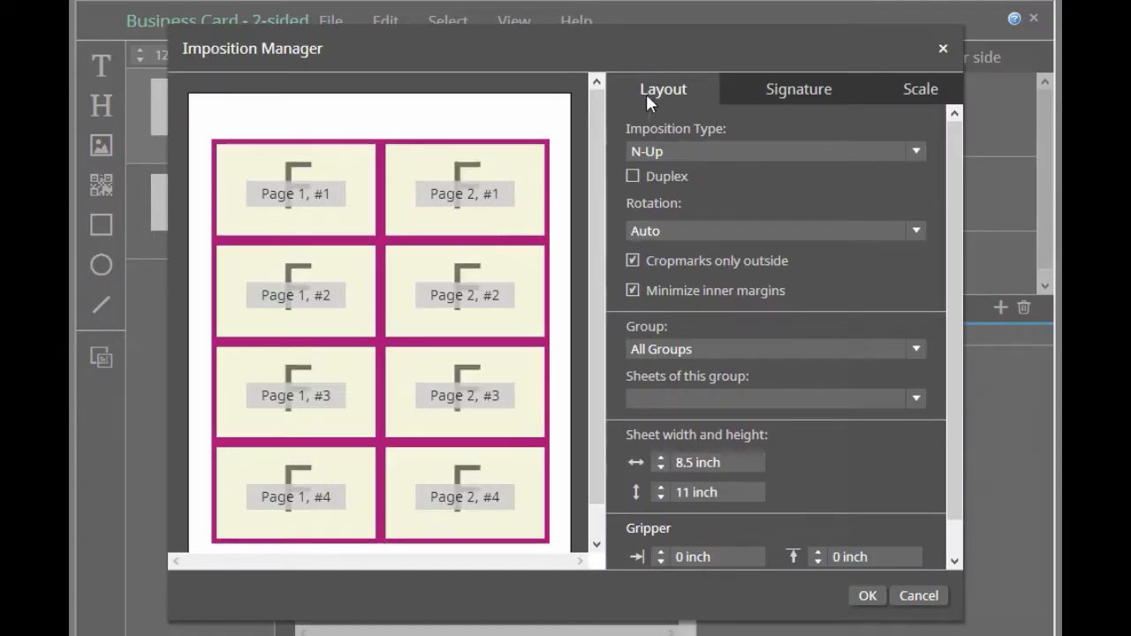
pyautogui.click(783, 92)
pyautogui.click(927, 94)
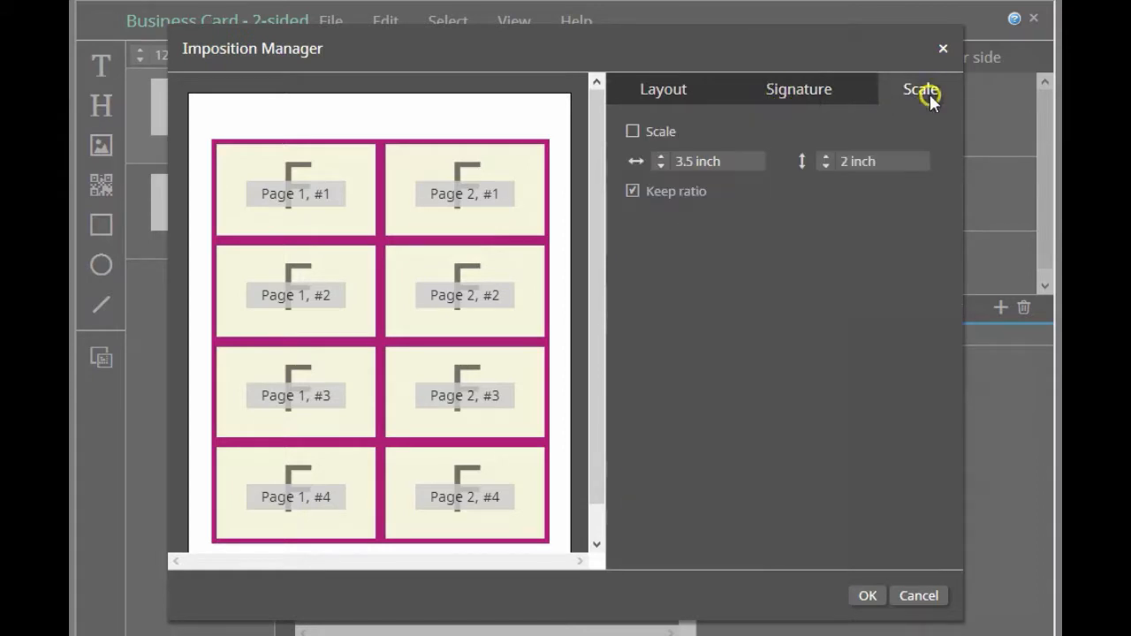
# Enable the horizontal and vertical gutters in the Card imposition's signature settings and set both to 0.5 inch
pyautogui.click(792, 90)
pyautogui.click(635, 474)
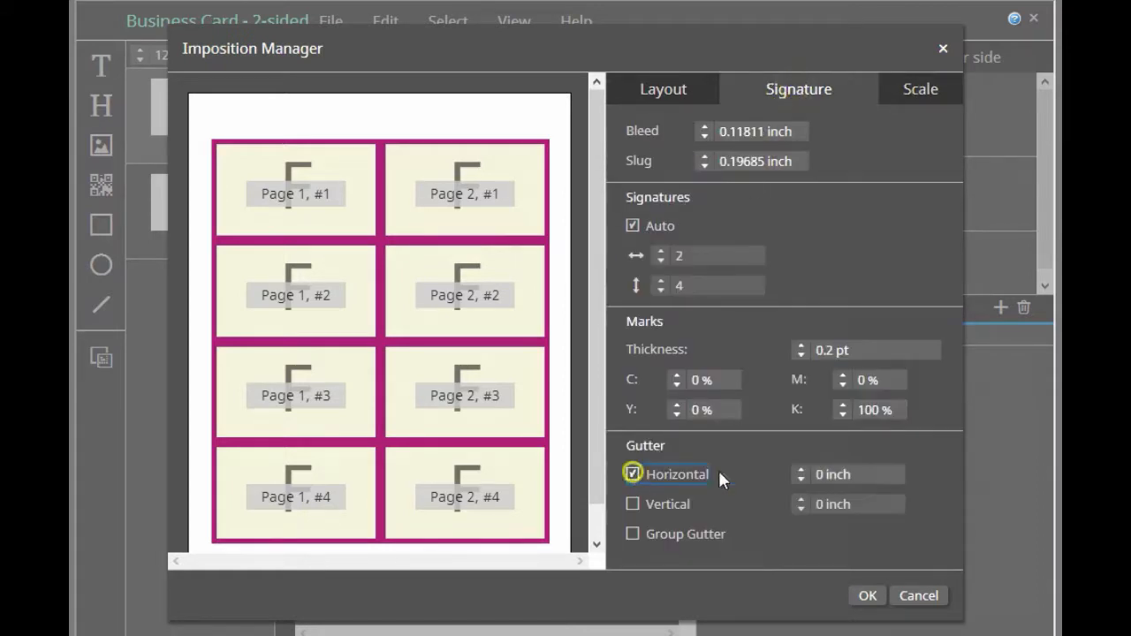
pyautogui.press('Tab')
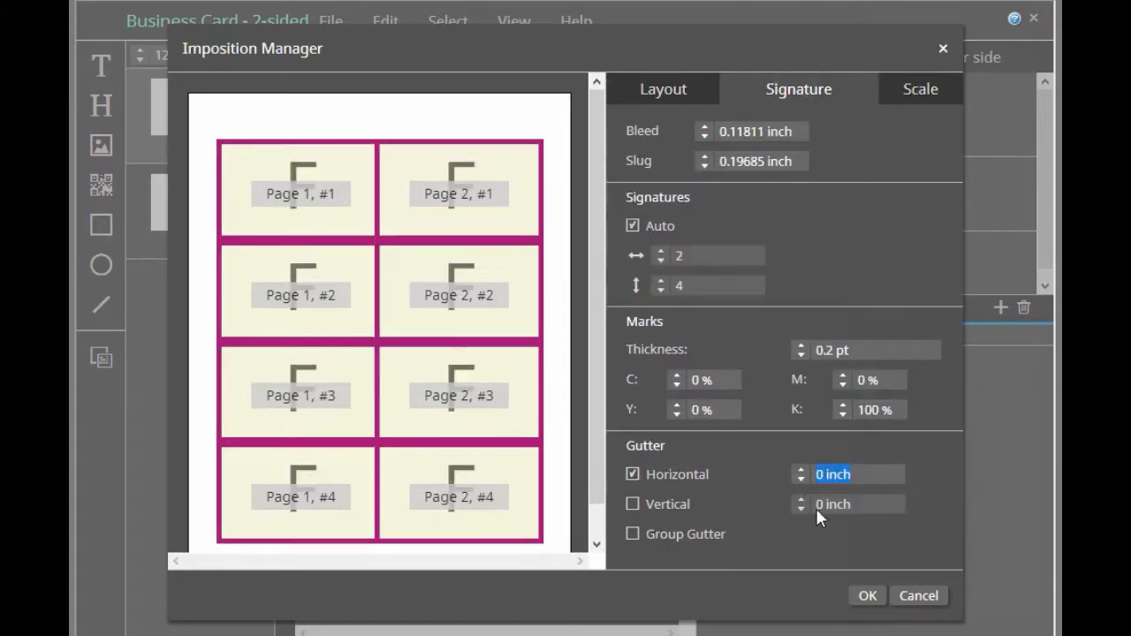
pyautogui.write('.5')
pyautogui.click(632, 503)
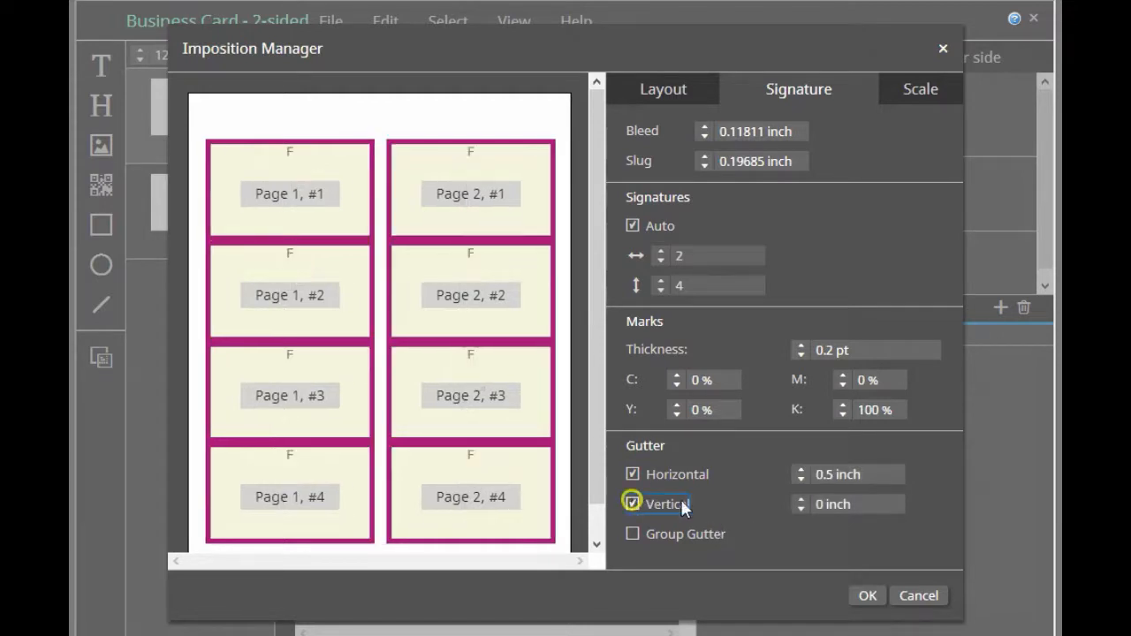
pyautogui.click(813, 504)
pyautogui.write('.5')
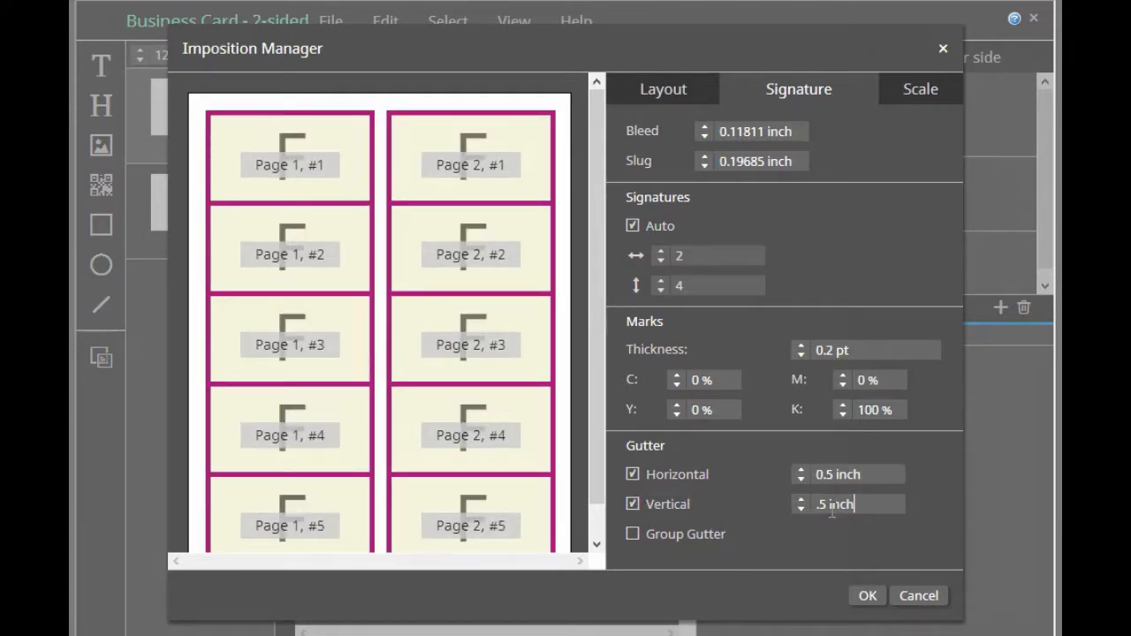
pyautogui.click(751, 478)
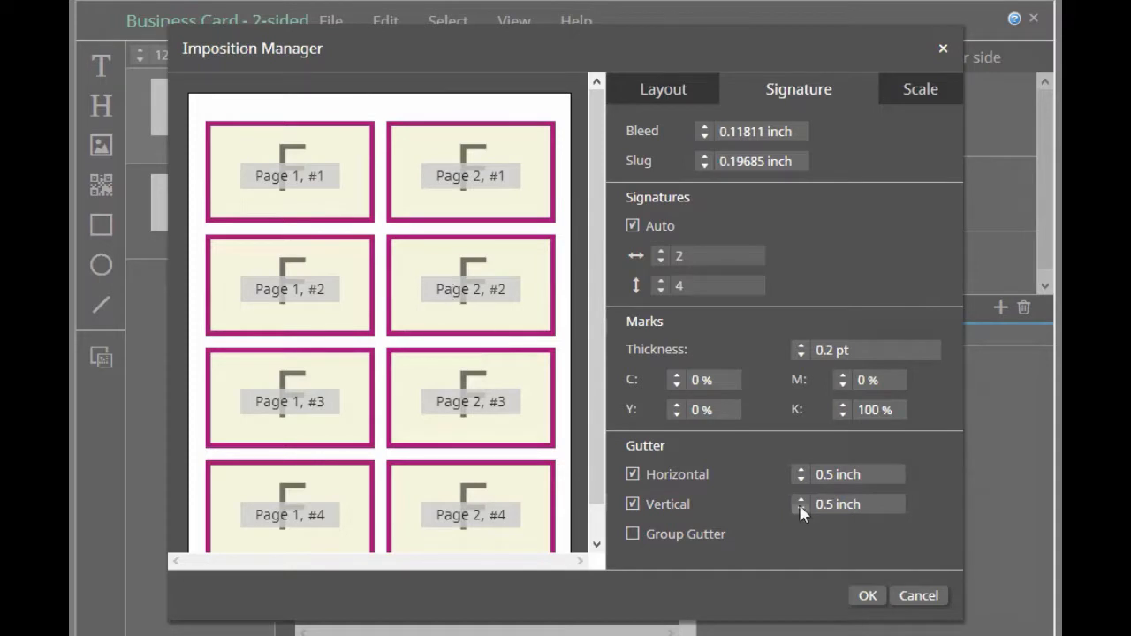
# Turn off the horizontal and vertical gutters and accept the imposition settings
pyautogui.click(633, 475)
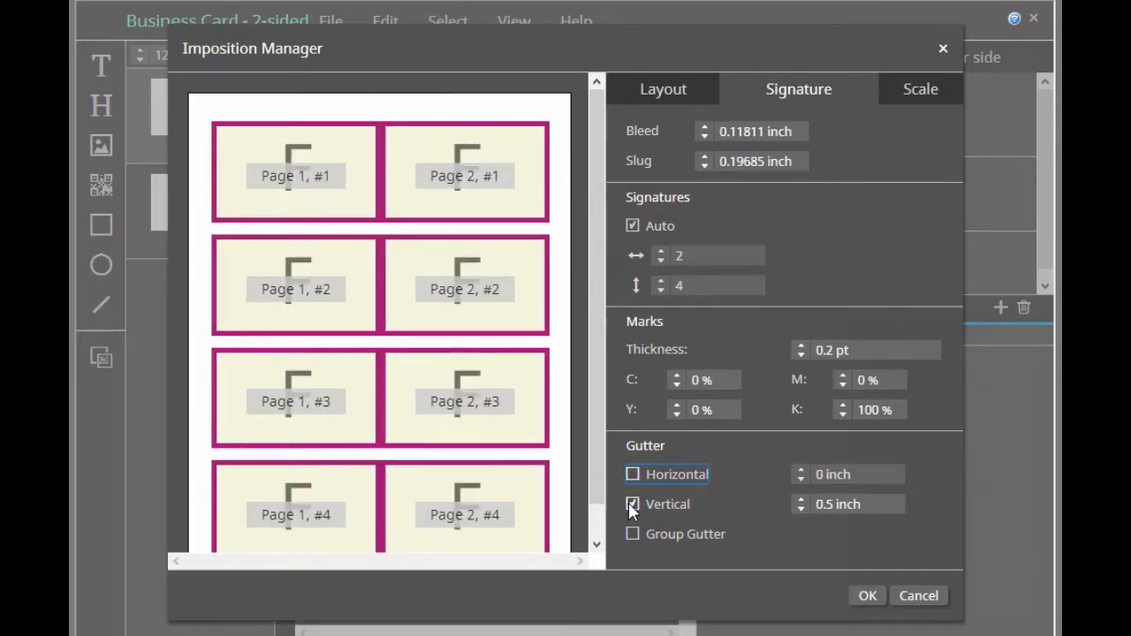
pyautogui.click(629, 503)
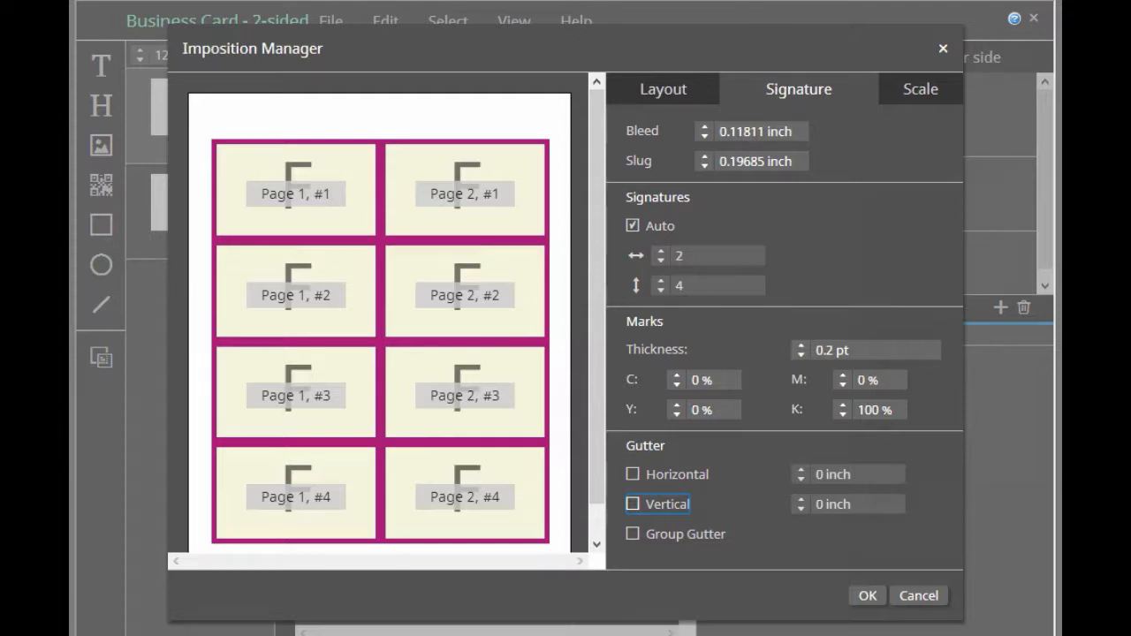
pyautogui.click(867, 598)
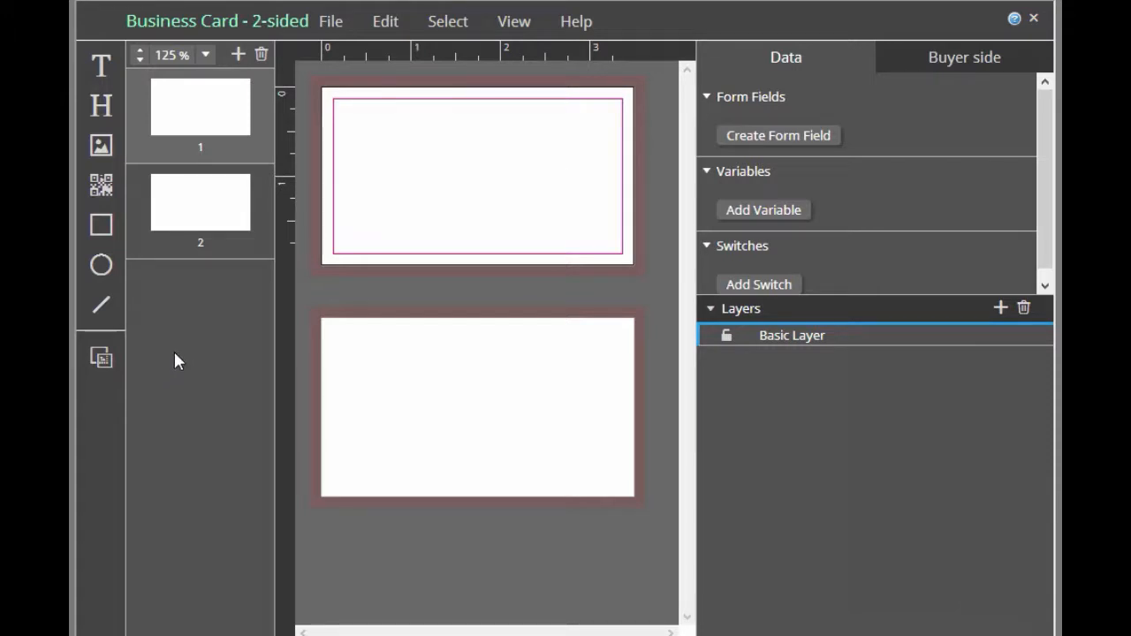
# Add a text frame to page 1 and review its text and layout settings, enlarging the settings area
pyautogui.click(103, 77)
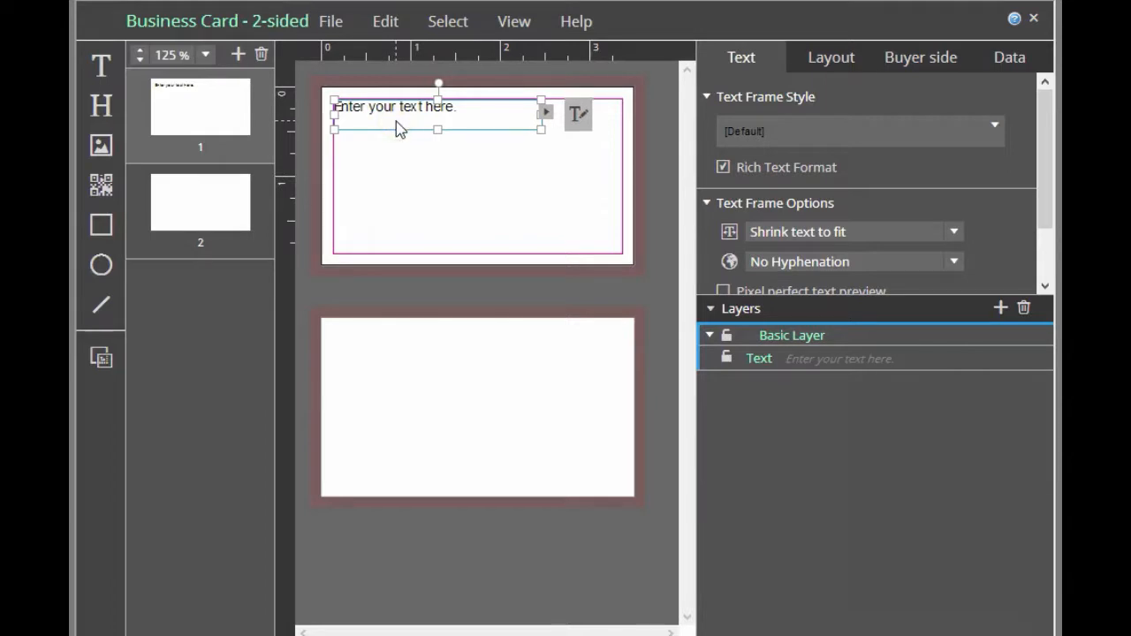
pyautogui.click(831, 55)
pyautogui.click(747, 58)
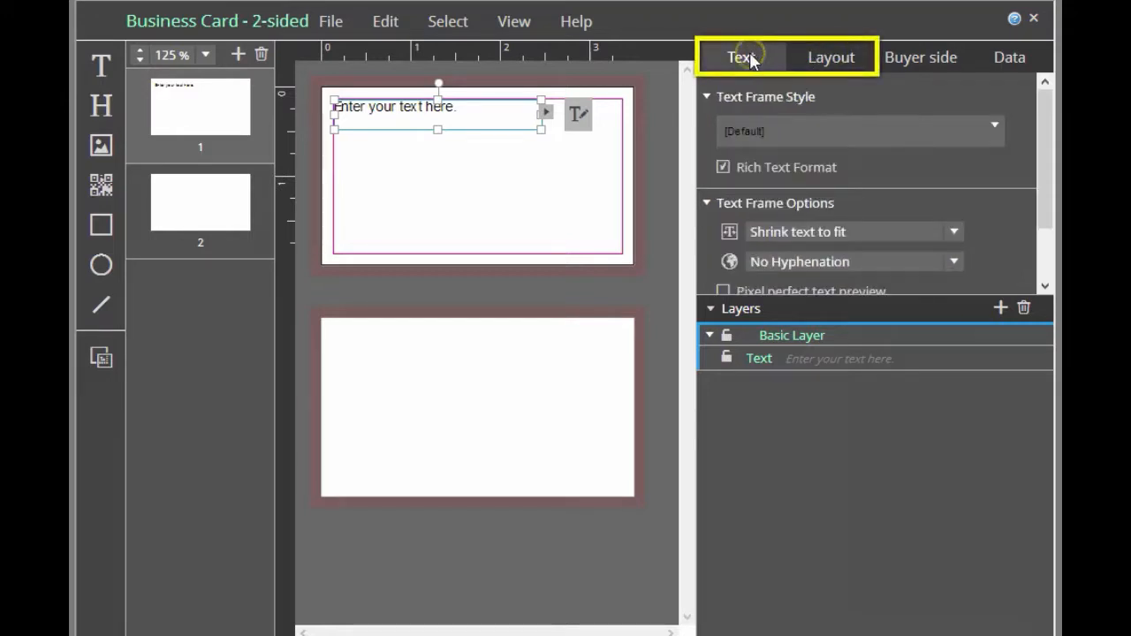
pyautogui.click(820, 58)
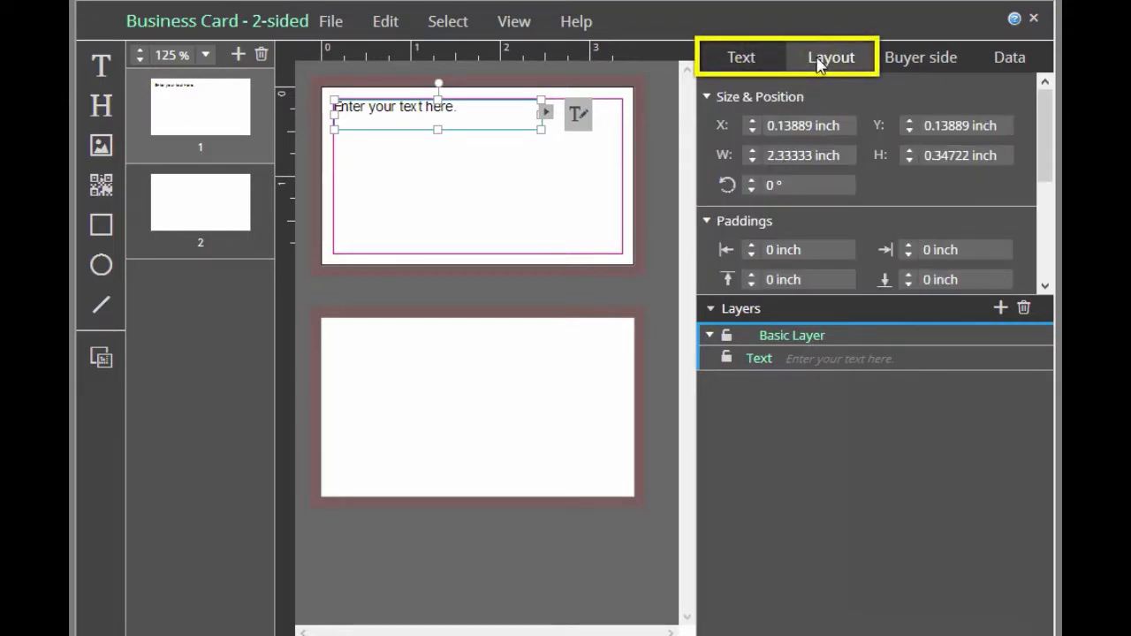
pyautogui.click(742, 60)
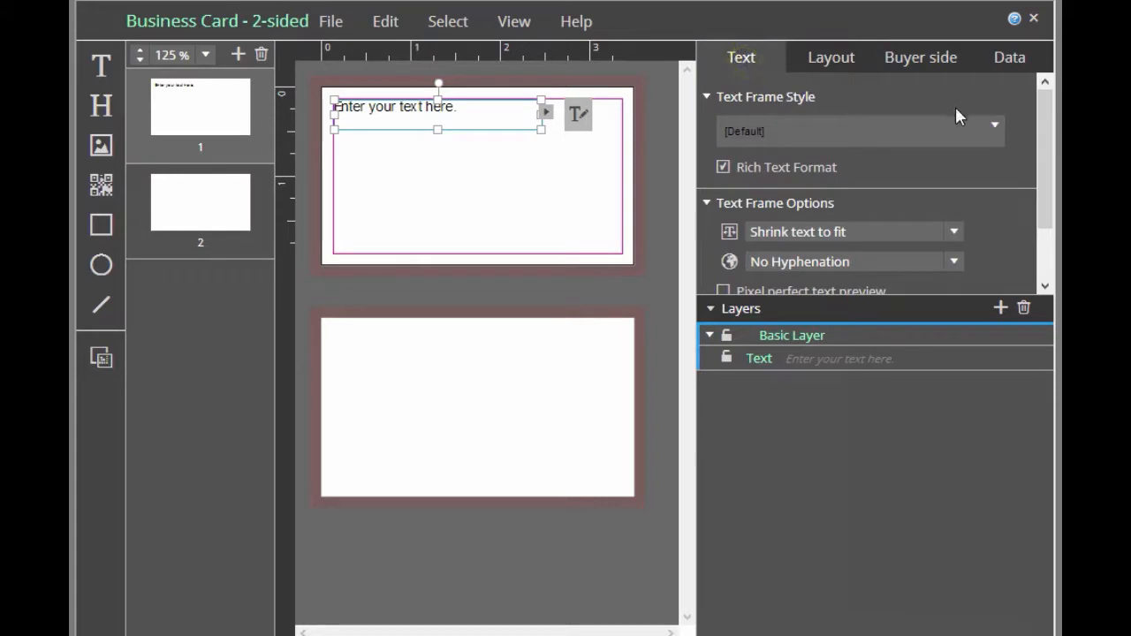
pyautogui.moveTo(1047, 124); pyautogui.dragTo(1047, 135)
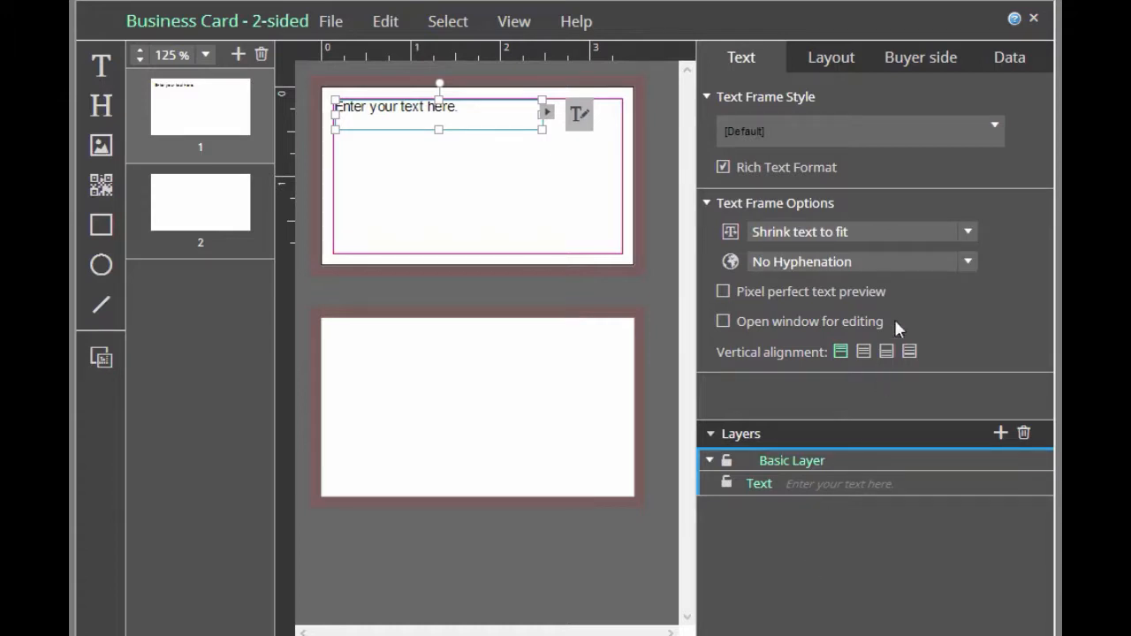
# Add a new text frame style to the text frame and open it in the Text Style Manager
pyautogui.click(994, 126)
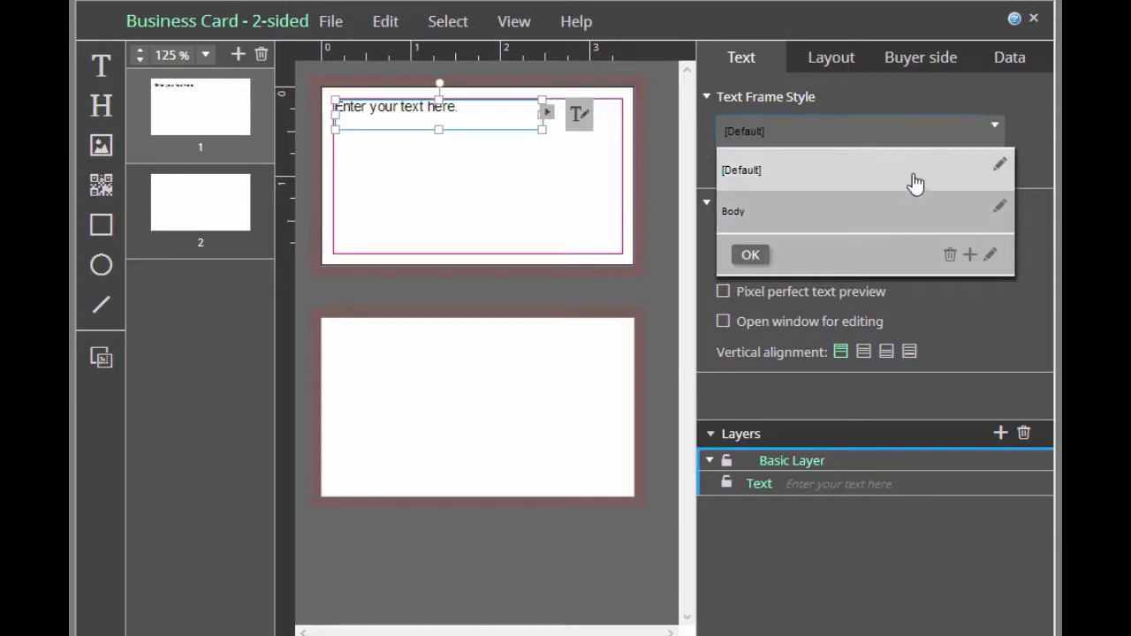
pyautogui.click(969, 255)
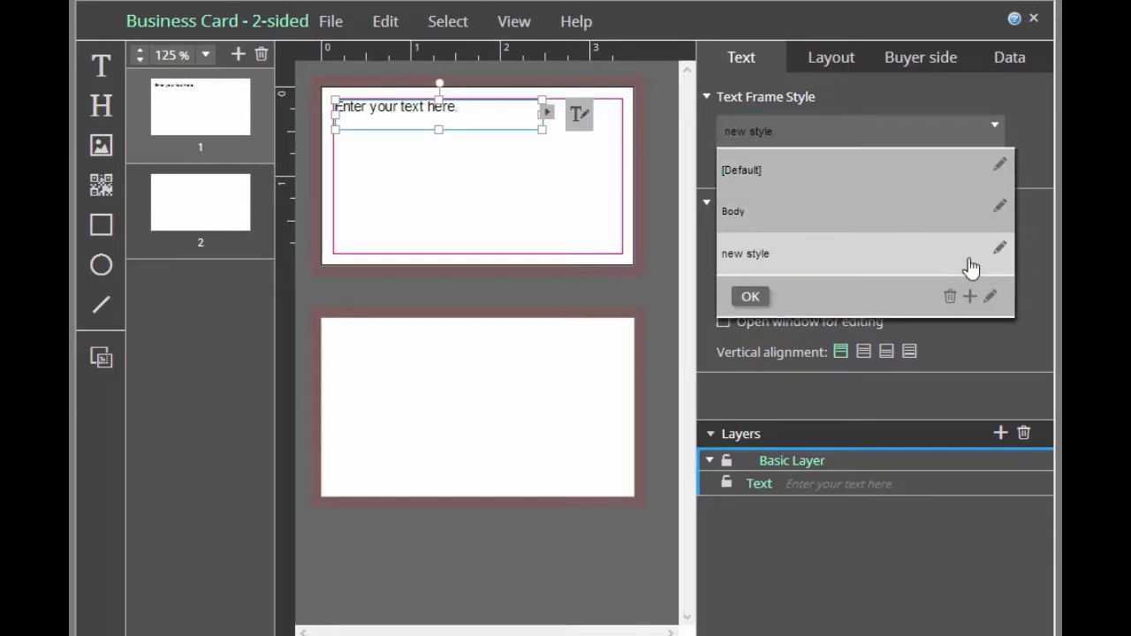
pyautogui.click(999, 254)
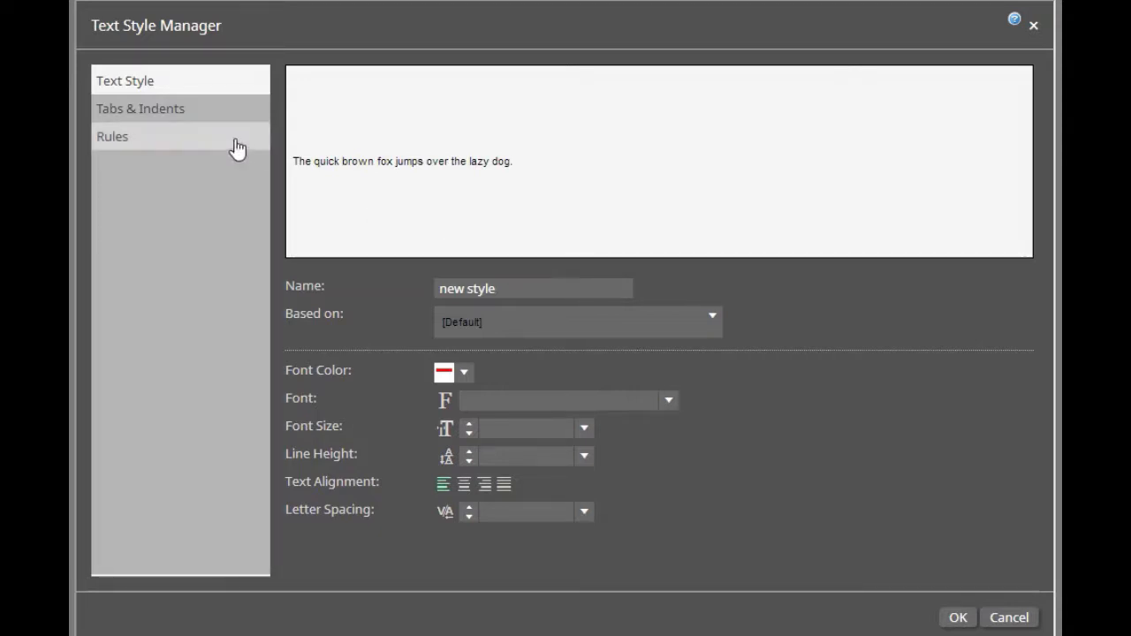
# Look through the new style's tabs, indents, bullet list and rules options, then return to its basic text settings
pyautogui.click(177, 124)
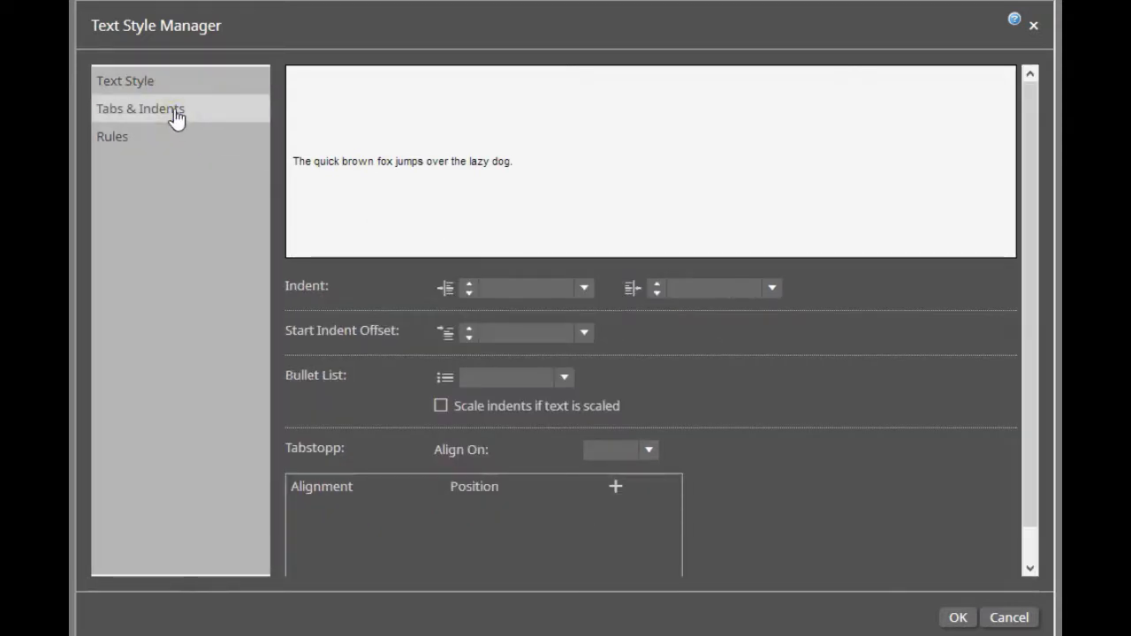
pyautogui.click(569, 375)
pyautogui.click(569, 376)
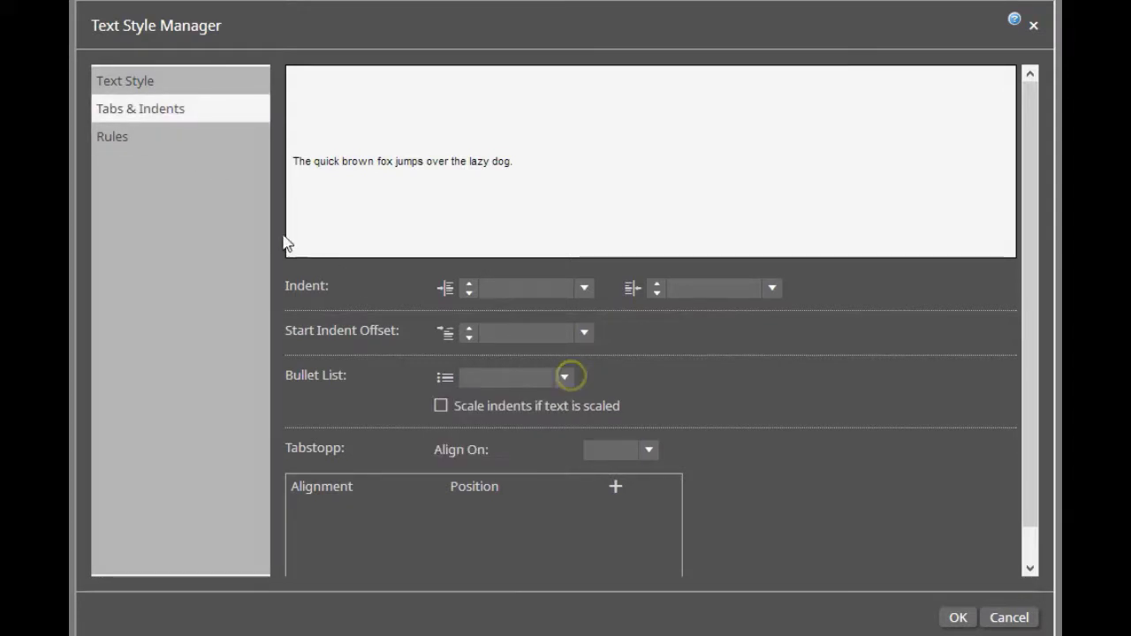
pyautogui.click(106, 136)
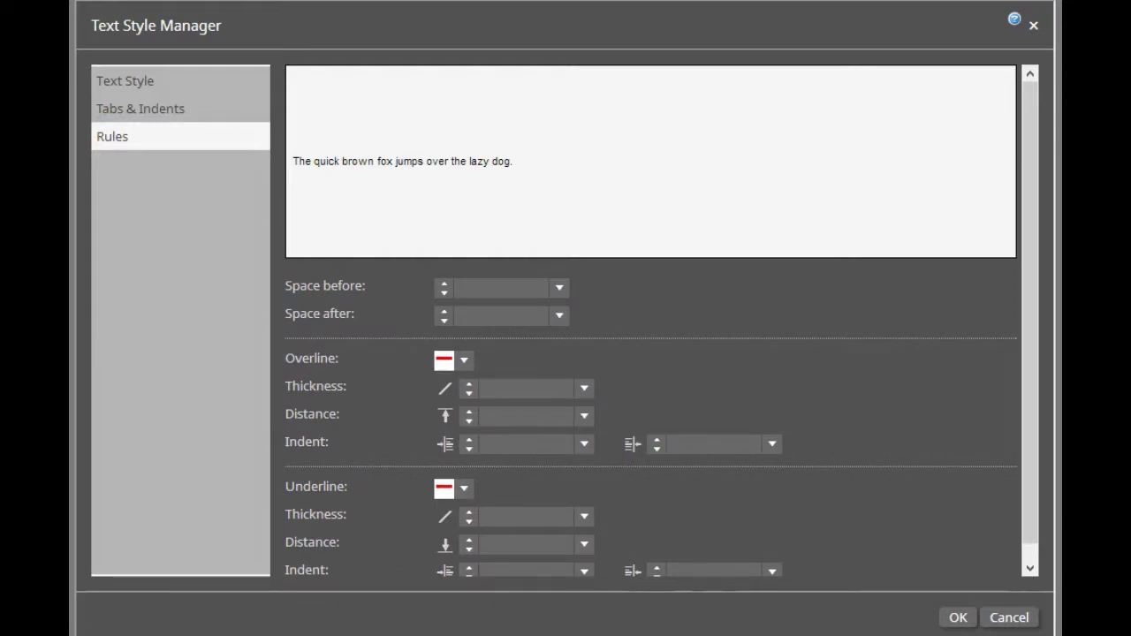
pyautogui.click(127, 81)
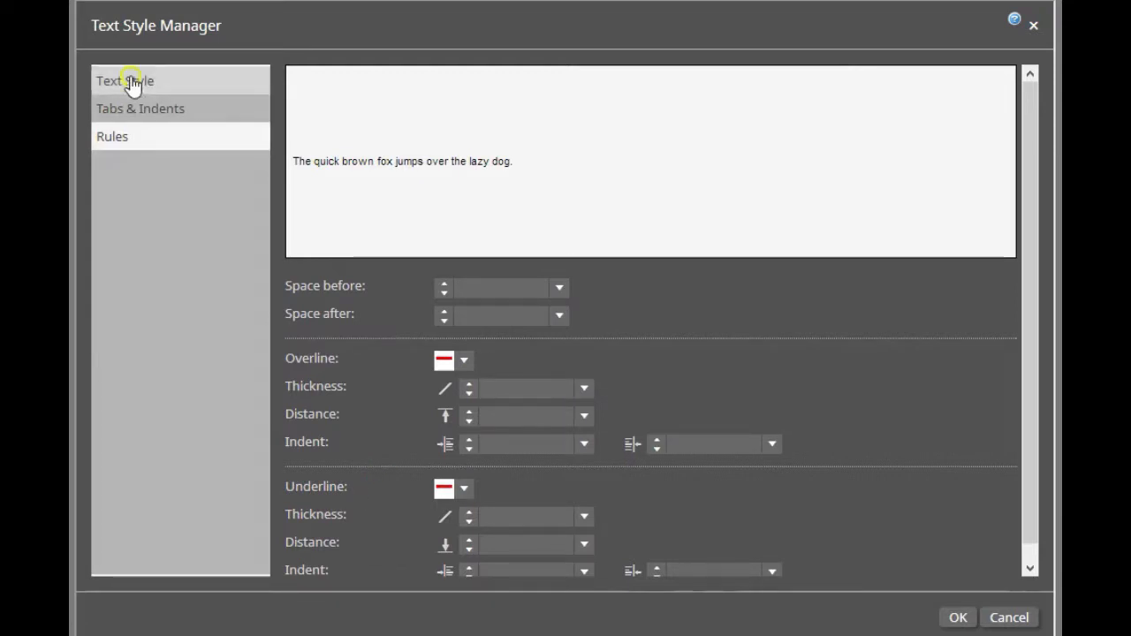
# Name the new text style Head1 and set its font color to R=0 G=0 B=0
pyautogui.moveTo(507, 288); pyautogui.dragTo(330, 271)
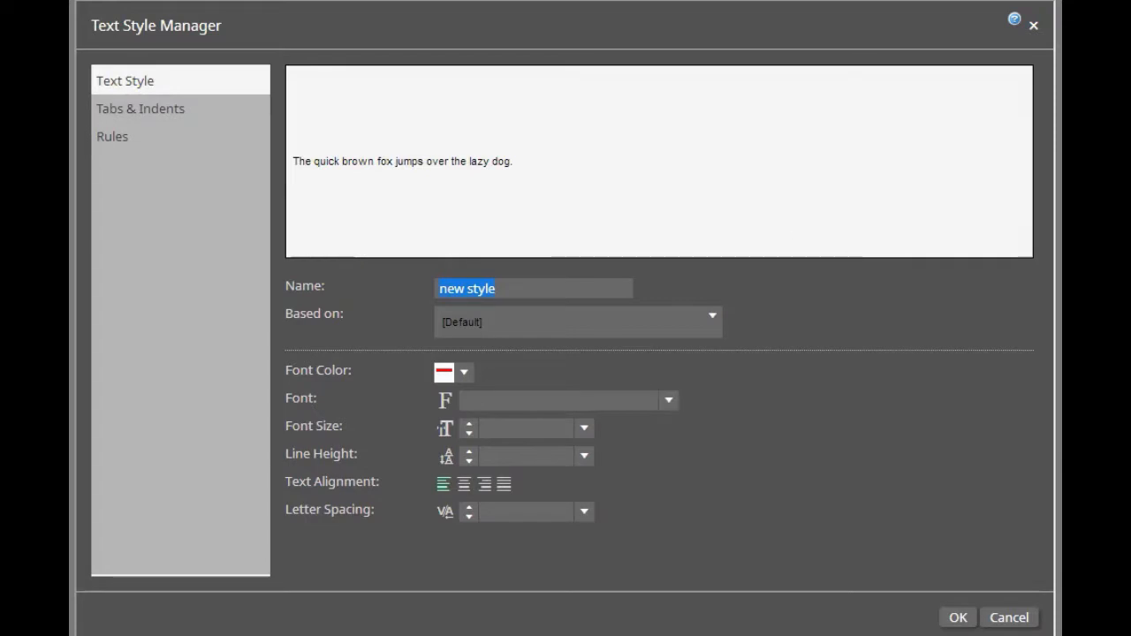
pyautogui.write('Head1')
pyautogui.click(464, 372)
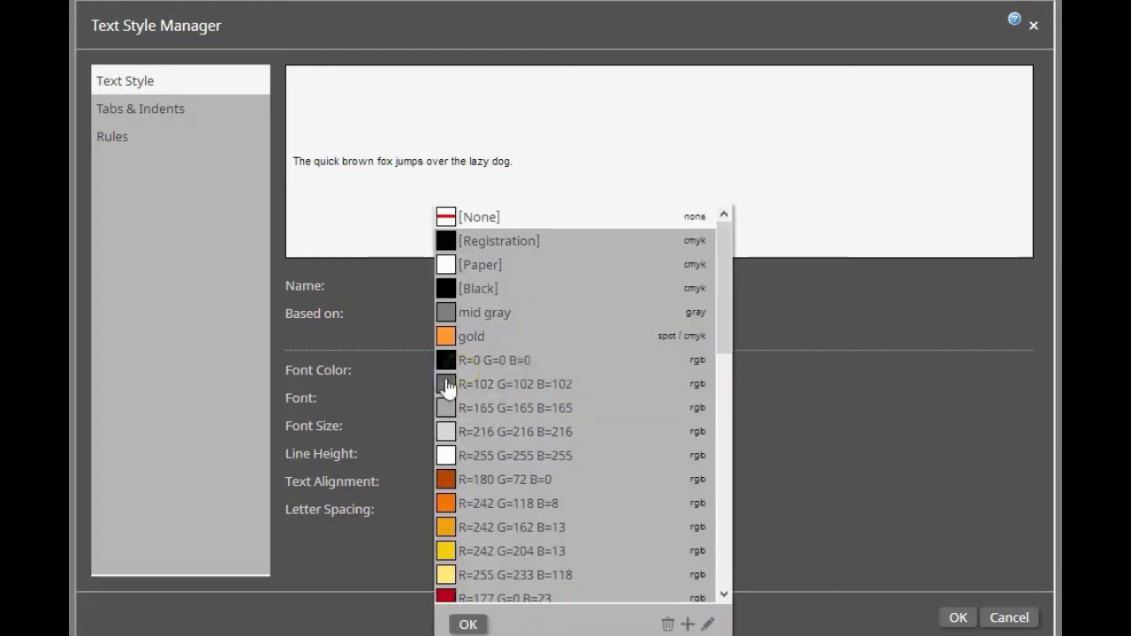
pyautogui.click(447, 358)
pyautogui.click(468, 621)
# Set the Head1 style to Calibri Bold, 13 pt with a 15 pt line height, and save the style
pyautogui.click(669, 400)
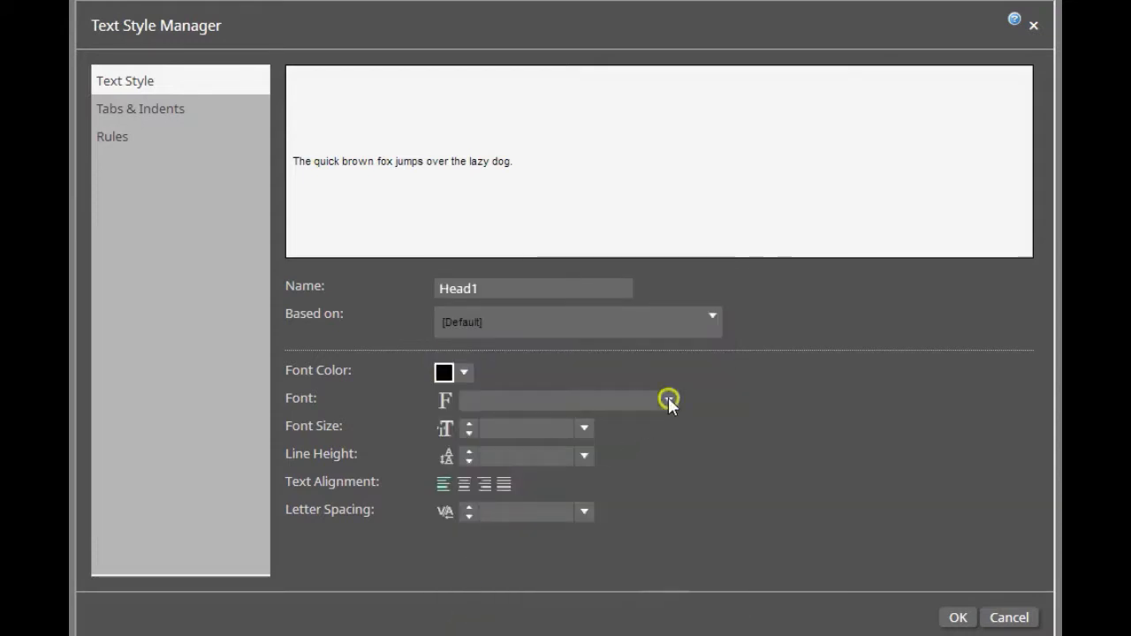
pyautogui.click(551, 542)
pyautogui.click(585, 429)
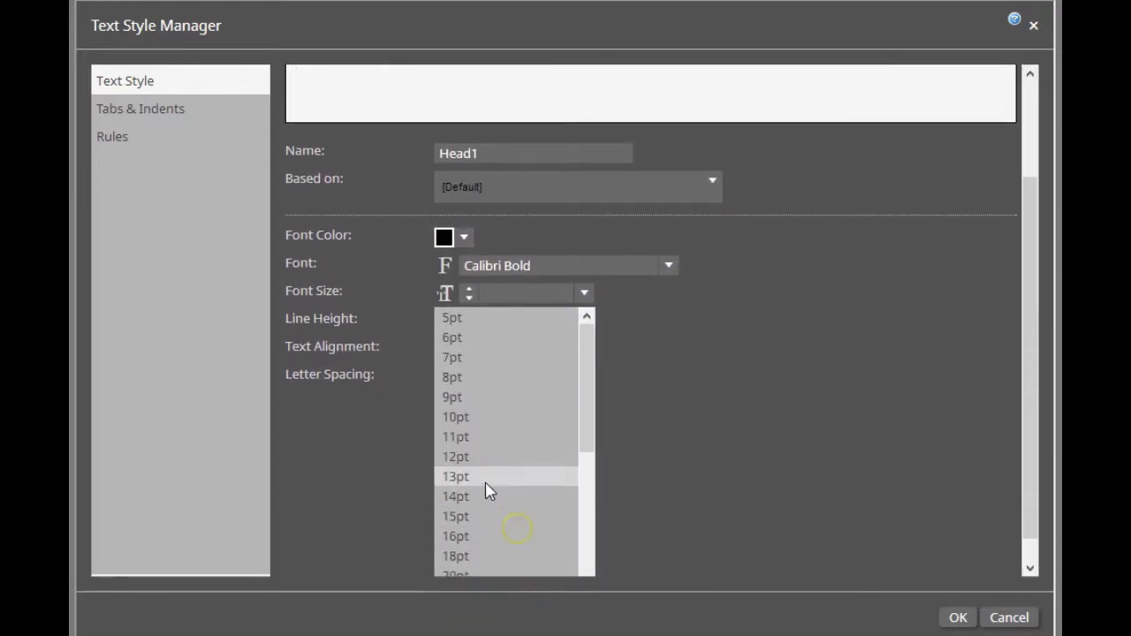
pyautogui.click(486, 485)
pyautogui.click(584, 456)
pyautogui.moveTo(586, 535); pyautogui.dragTo(586, 551)
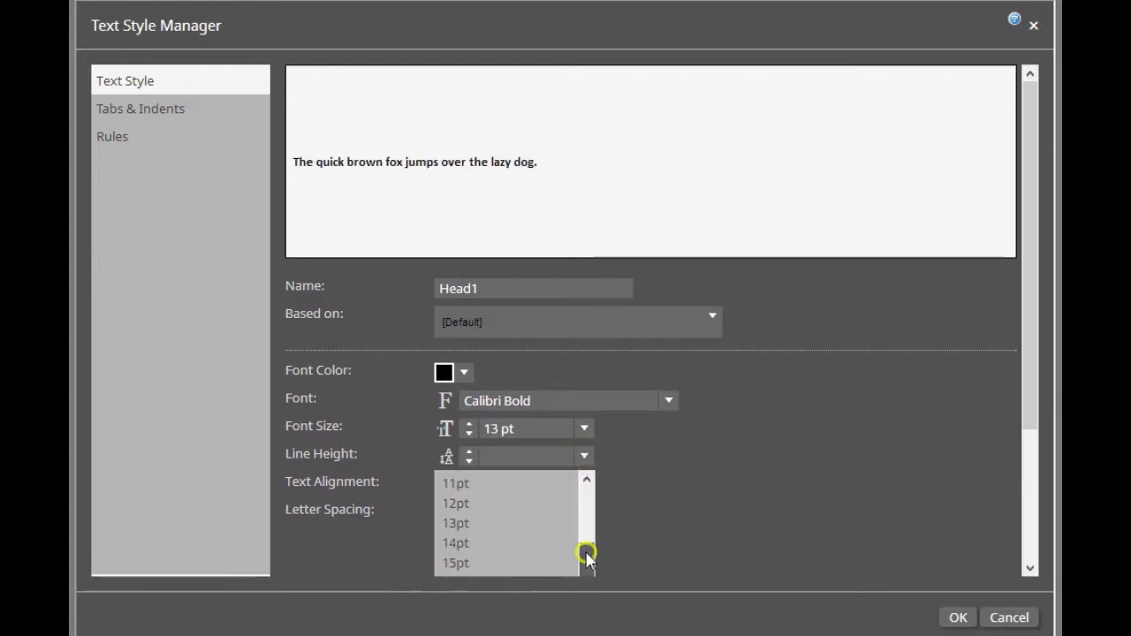
pyautogui.click(480, 557)
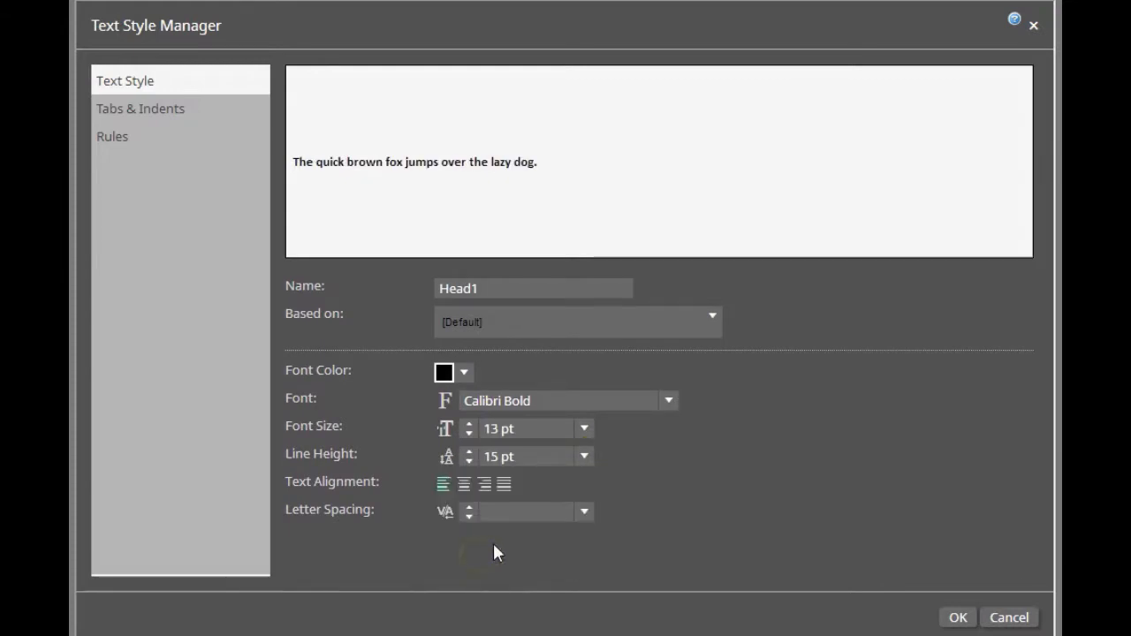
pyautogui.click(960, 618)
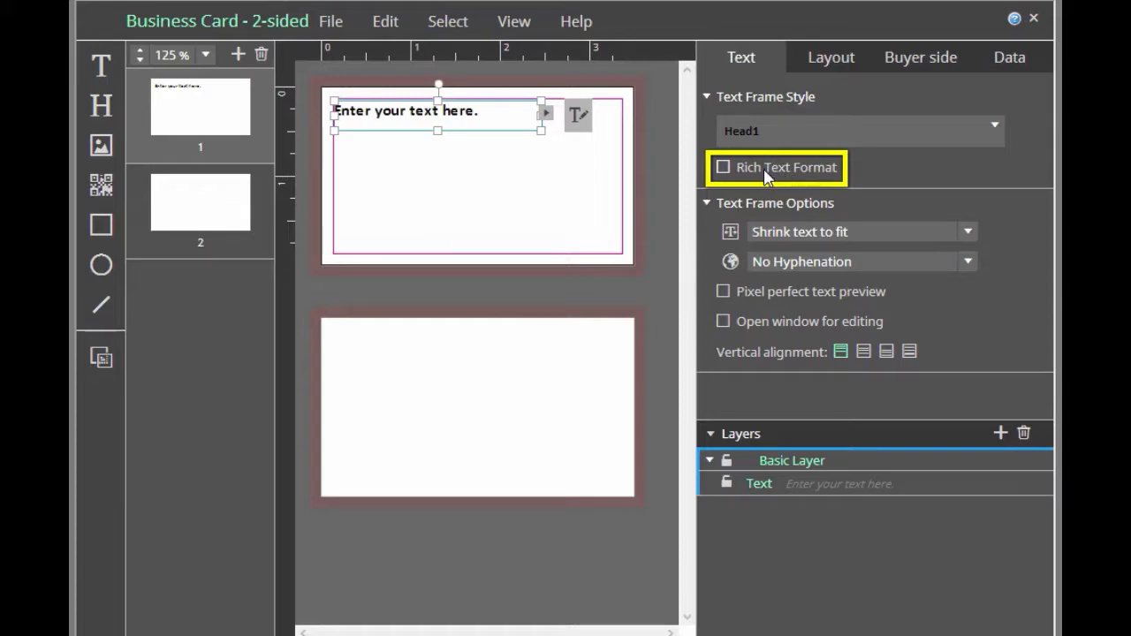
# Enable Rich Text Format for the text frame and check the character style options in its text editing mode
pyautogui.click(724, 169)
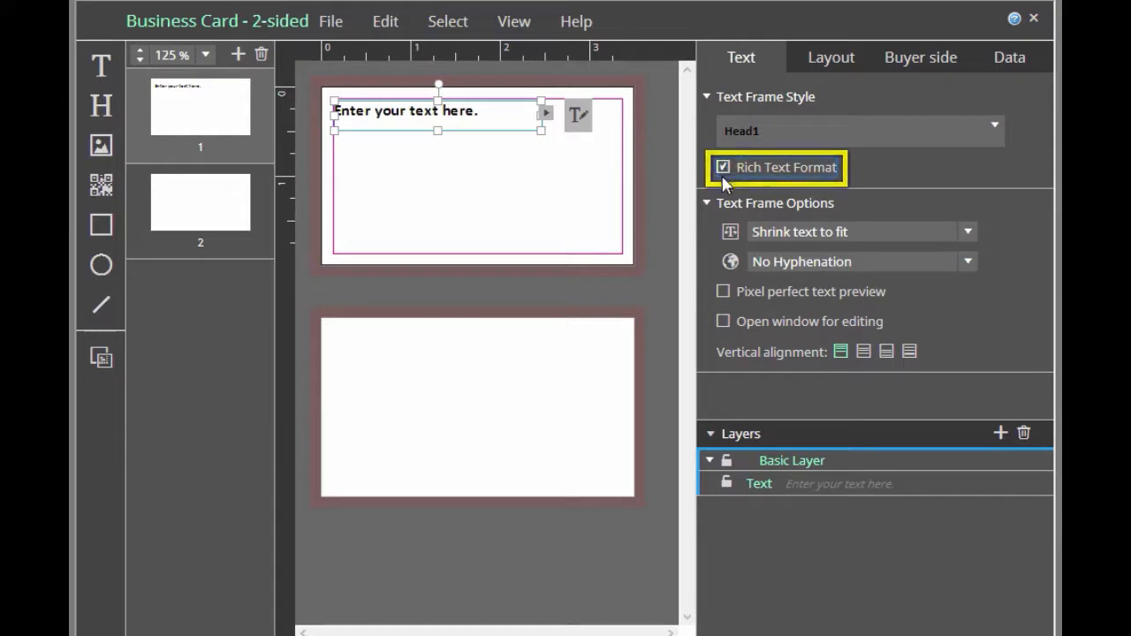
pyautogui.click(576, 126)
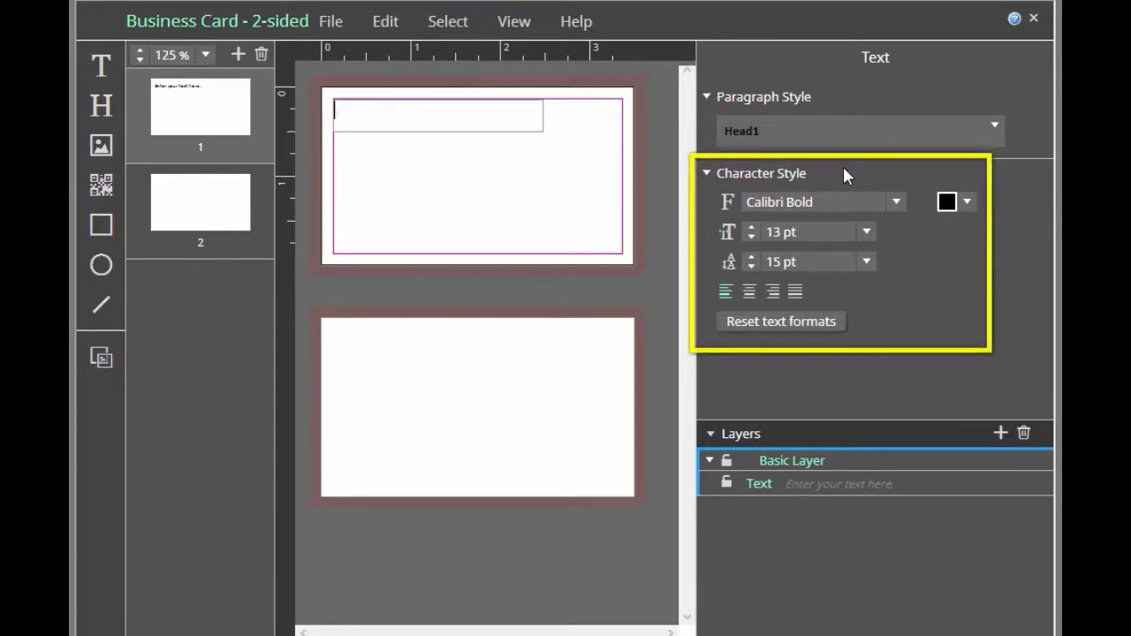
pyautogui.click(596, 153)
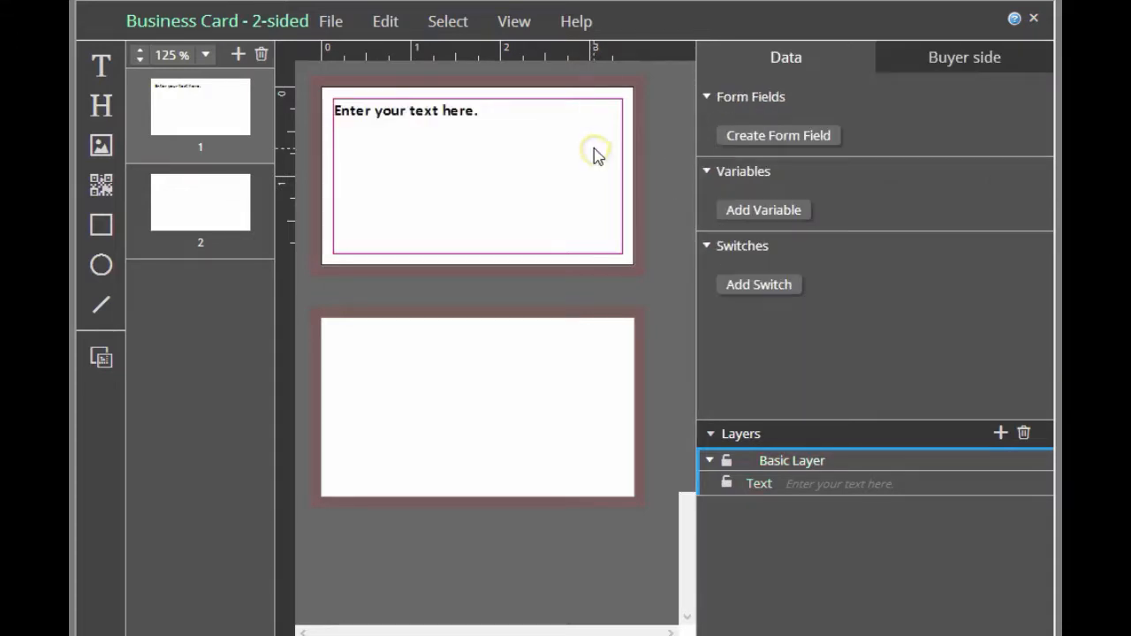
# Turn off Rich Text Format for the text frame and check its text editing mode without character style options
pyautogui.click(490, 115)
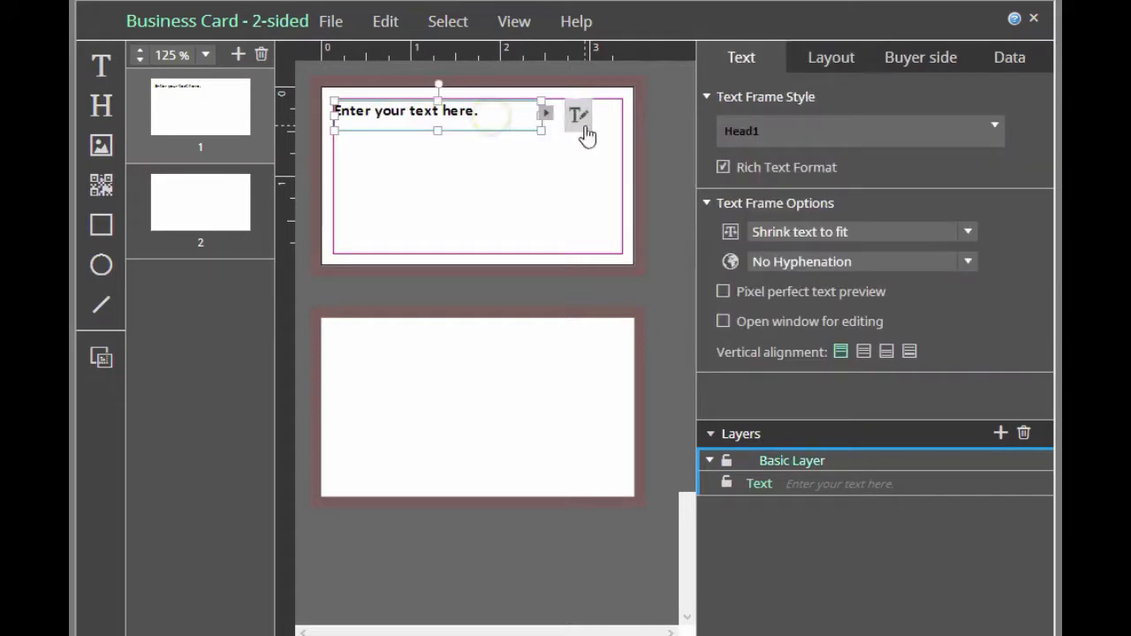
pyautogui.click(724, 168)
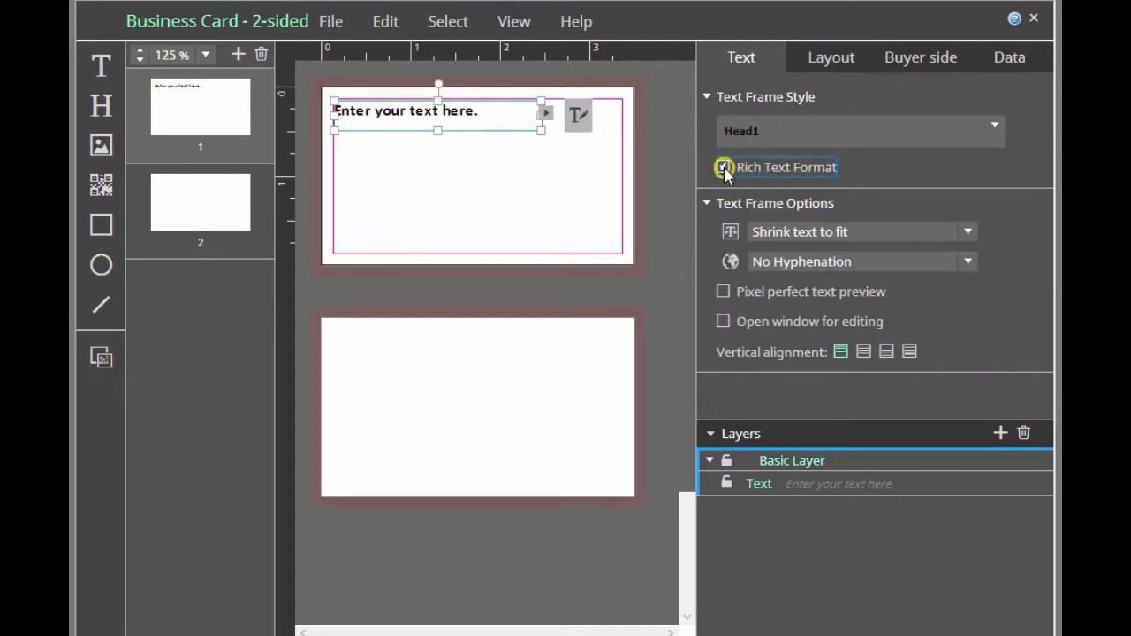
pyautogui.click(576, 119)
pyautogui.click(324, 112)
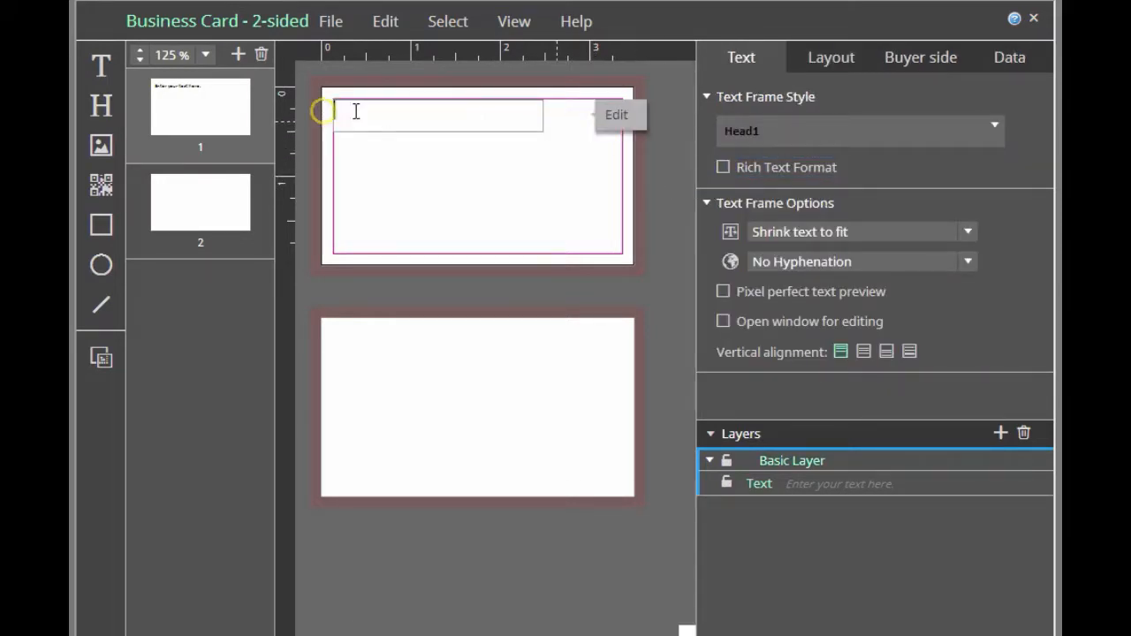
pyautogui.click(575, 173)
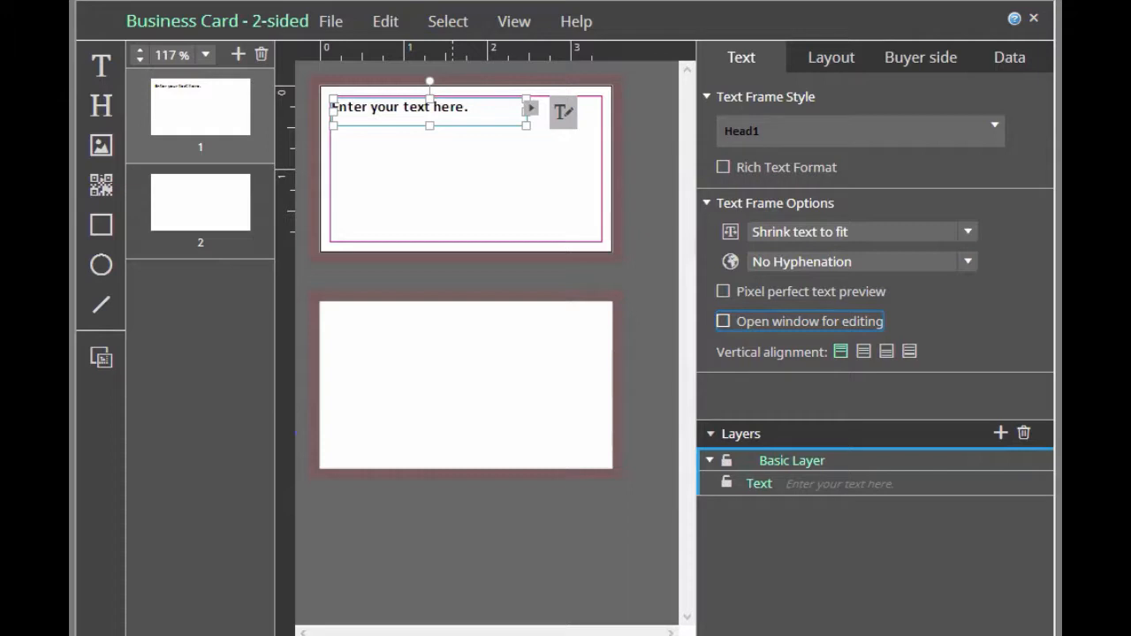
# Turn on Rich Text Format and Open window for editing for the text frame, and inspect the text editor window
pyautogui.click(725, 168)
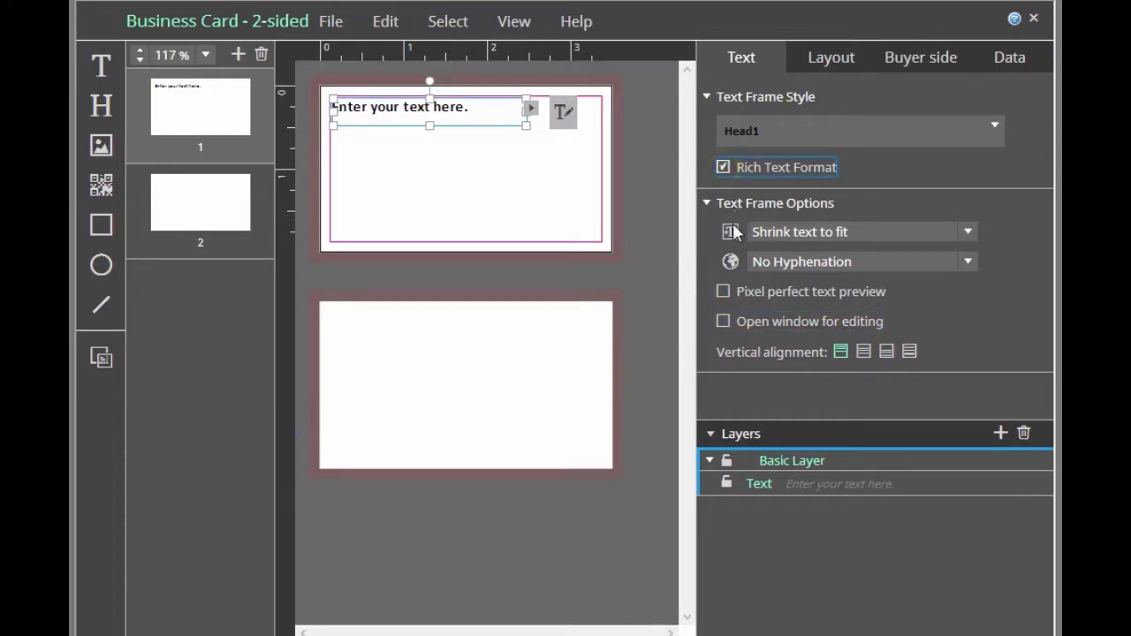
pyautogui.click(724, 324)
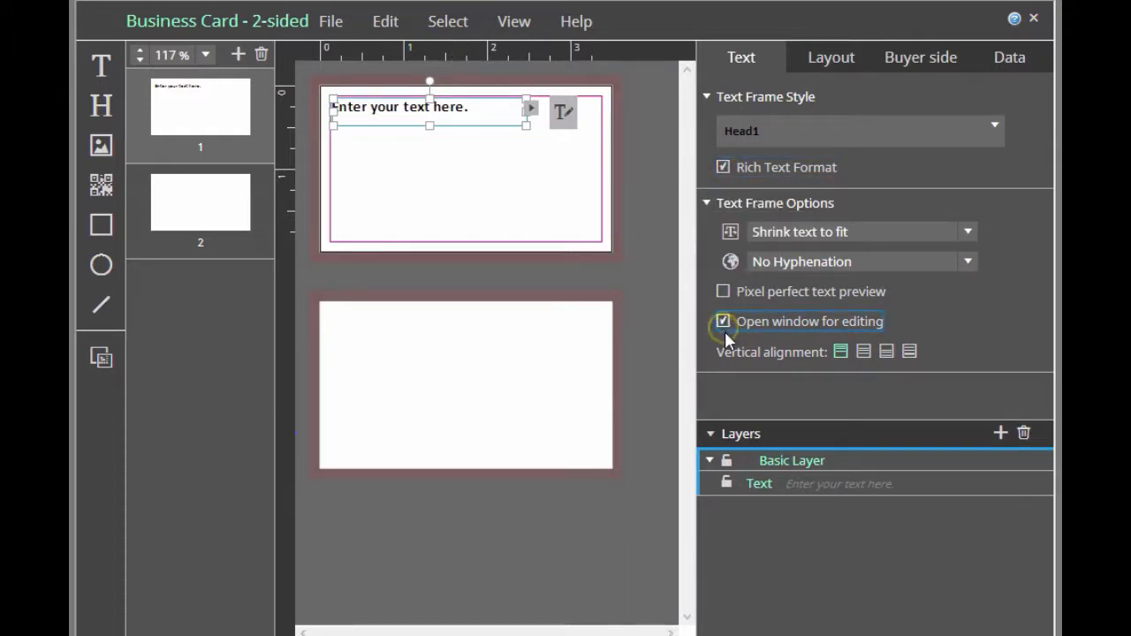
pyautogui.click(563, 112)
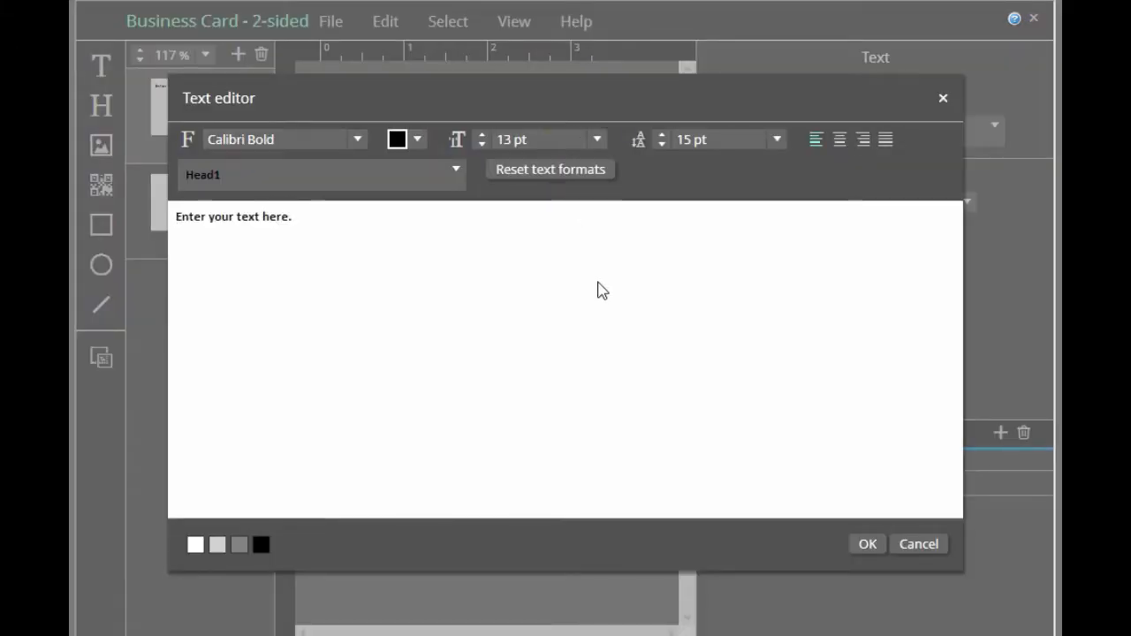
pyautogui.click(920, 544)
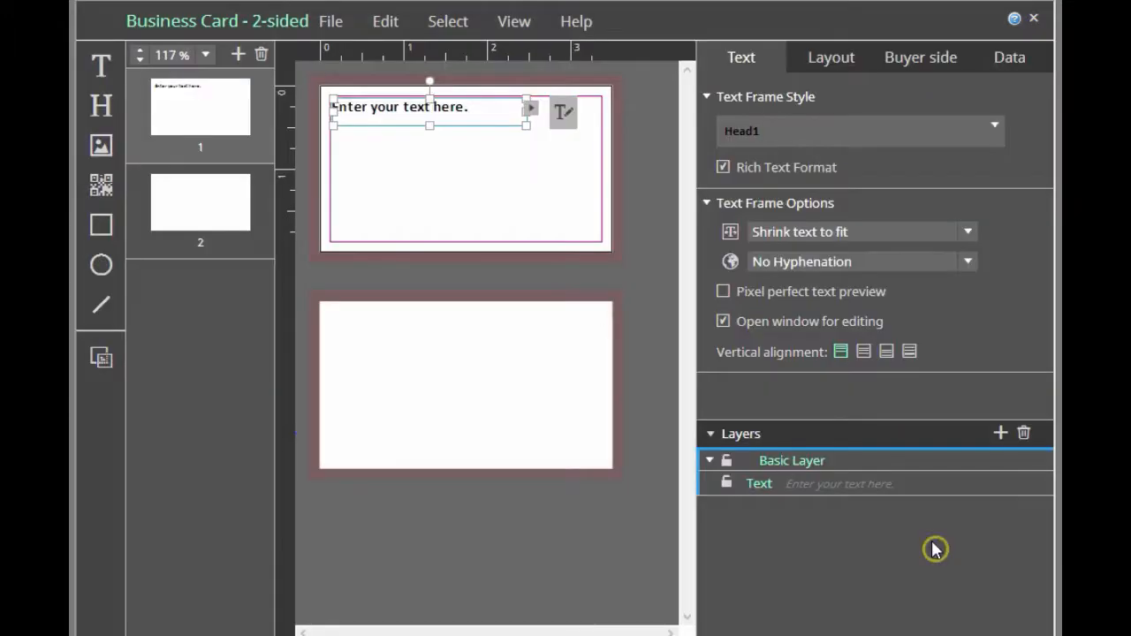
# Turn off Rich Text Format and view the plain version of the text editor window
pyautogui.click(723, 166)
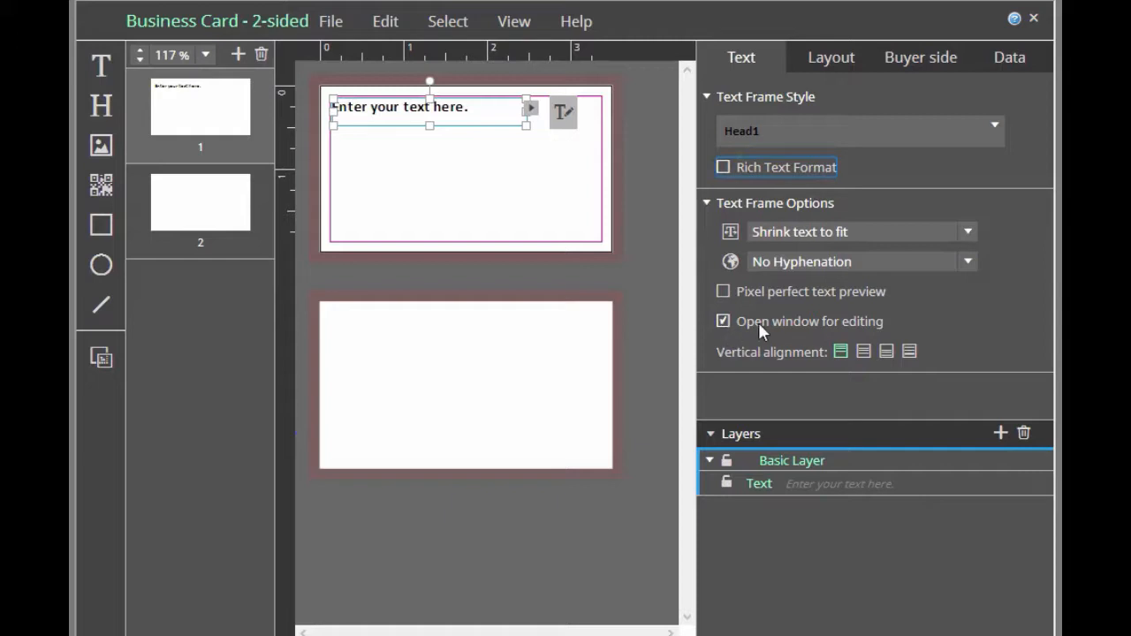
pyautogui.click(563, 113)
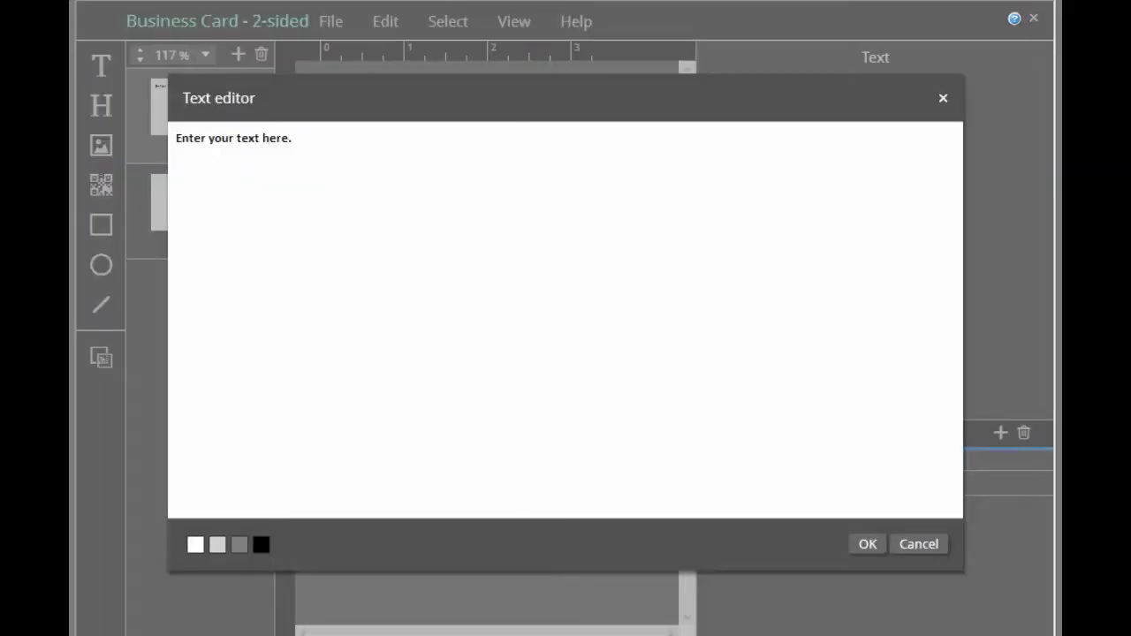
pyautogui.press('Escape')
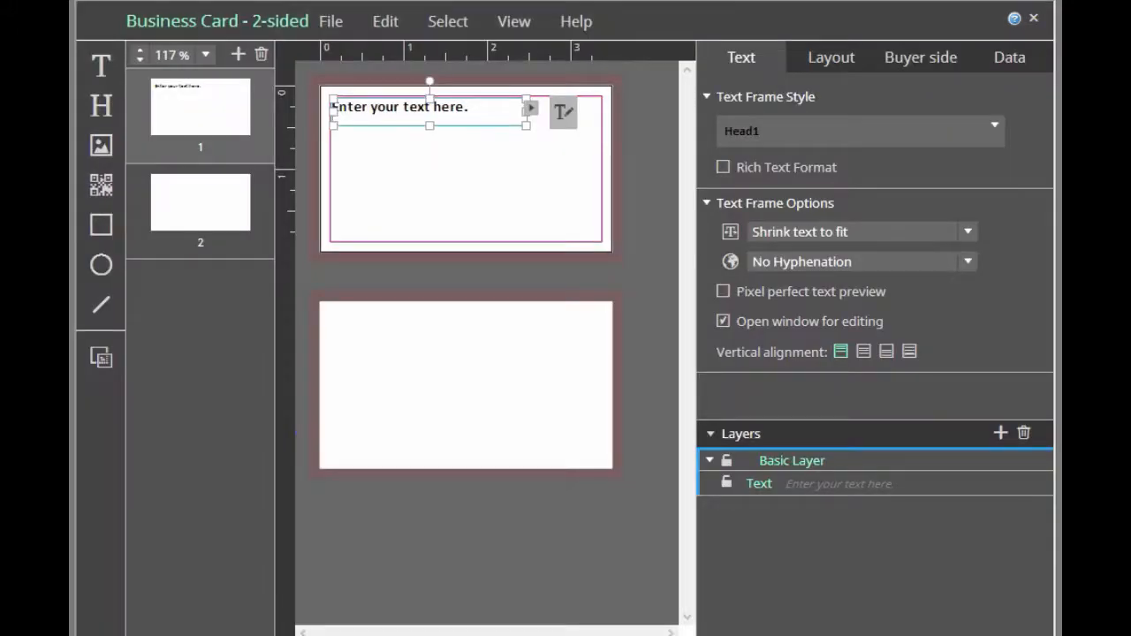
# Re-enable Rich Text Format and set all the text in the text editor window to R=255 G=255 B=255
pyautogui.click(723, 167)
pyautogui.click(563, 113)
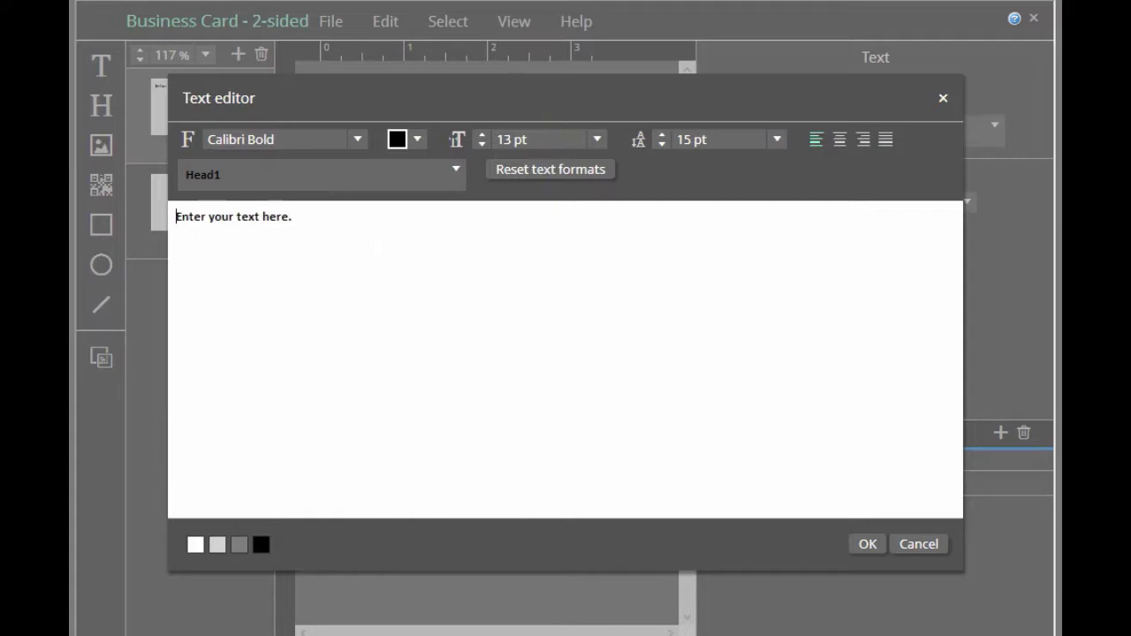
pyautogui.hotkey('ctrl', 'a')
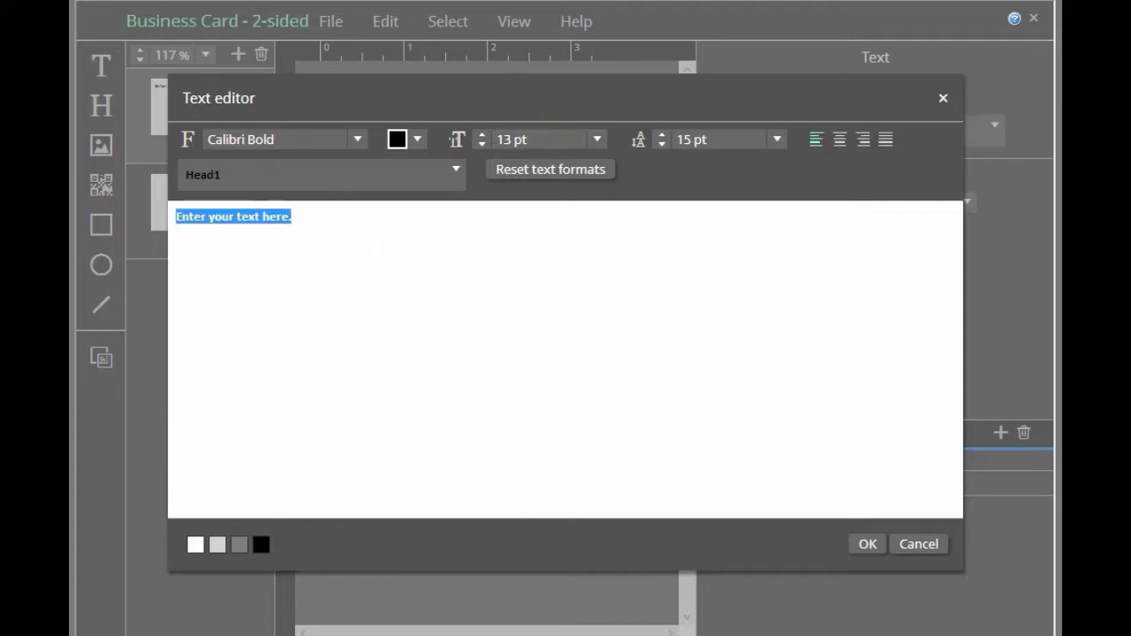
pyautogui.click(417, 140)
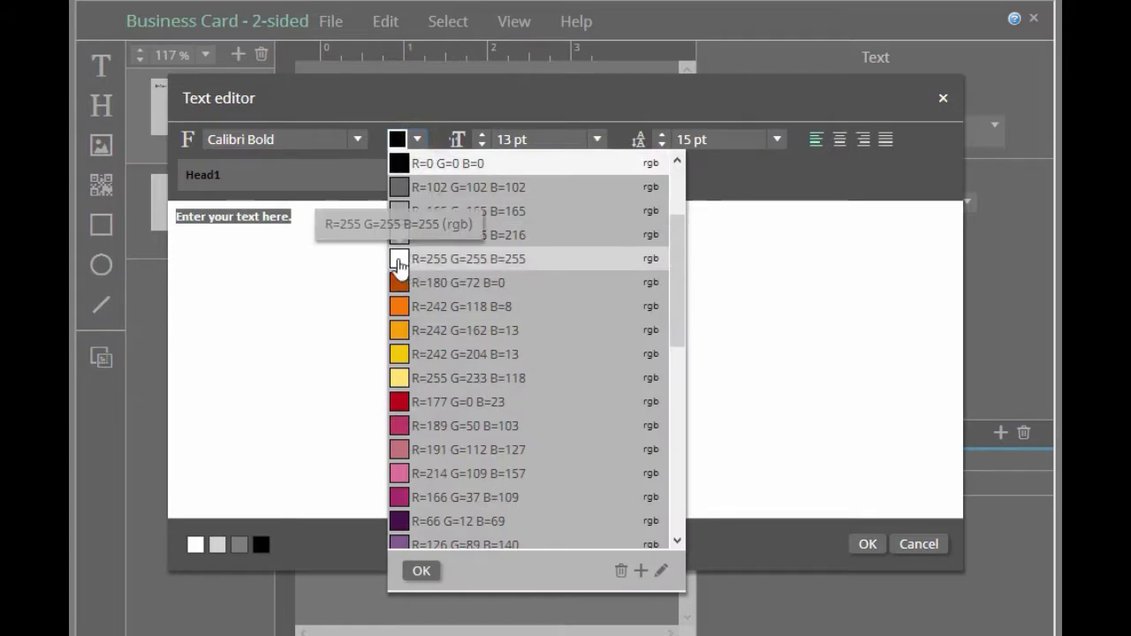
pyautogui.click(394, 261)
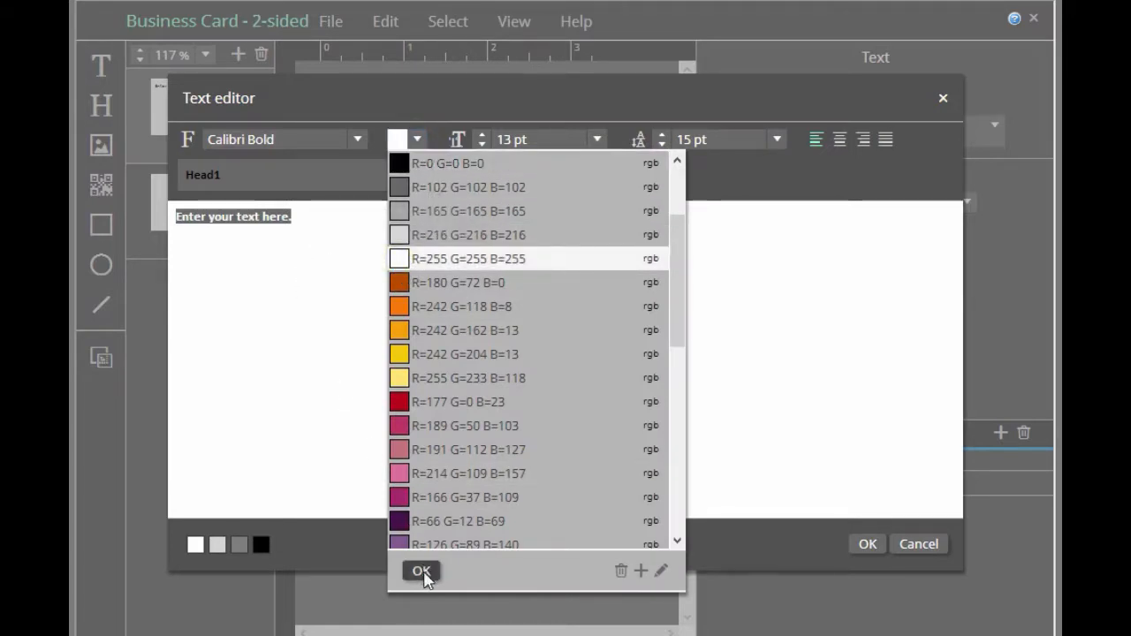
pyautogui.click(421, 570)
pyautogui.click(309, 410)
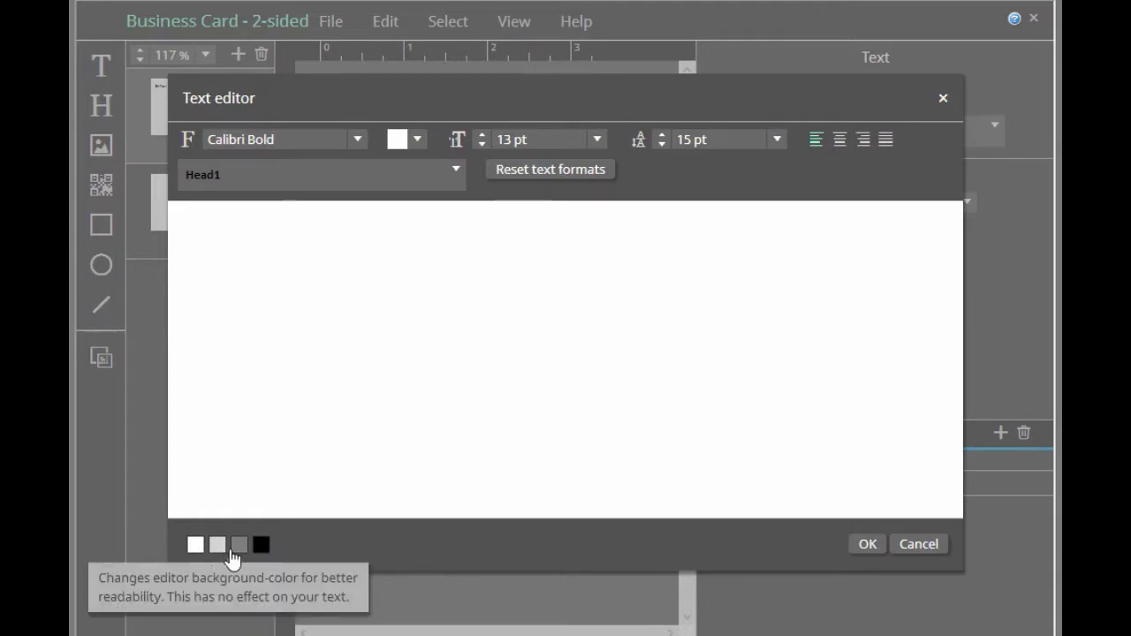
# Try the gray and black editor backgrounds for better readability of the white text, and leave the text editor
pyautogui.click(240, 546)
pyautogui.click(262, 546)
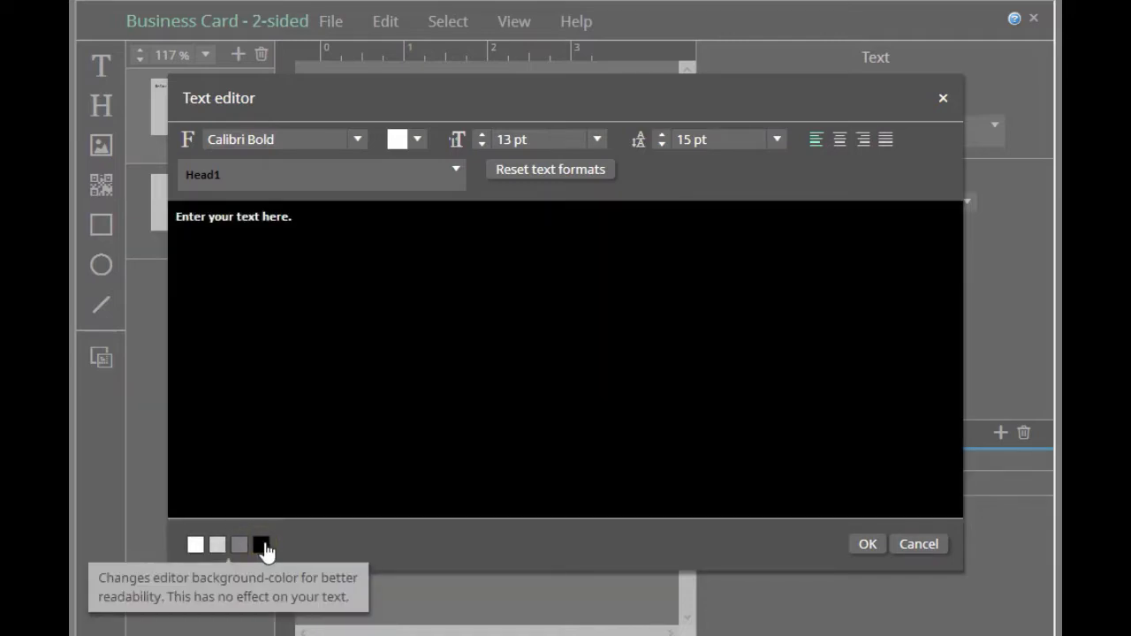
pyautogui.press('Escape')
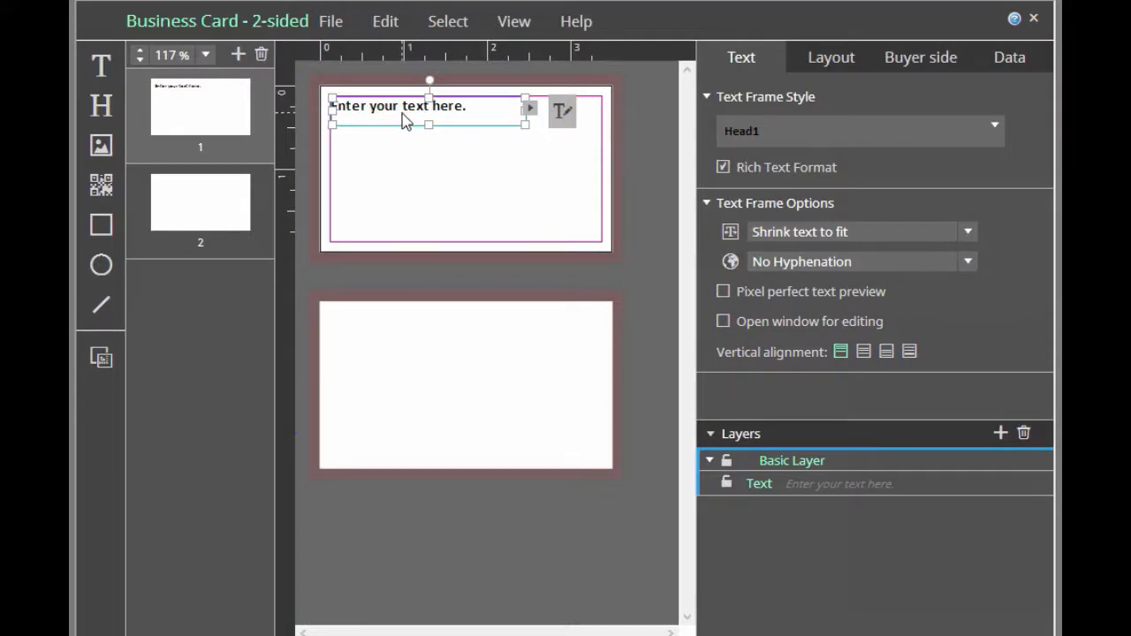
# Set the color of the words "text here." in the text frame to R=177 G=0 B=23
pyautogui.click(562, 112)
pyautogui.moveTo(403, 105); pyautogui.dragTo(487, 107)
pyautogui.click(897, 201)
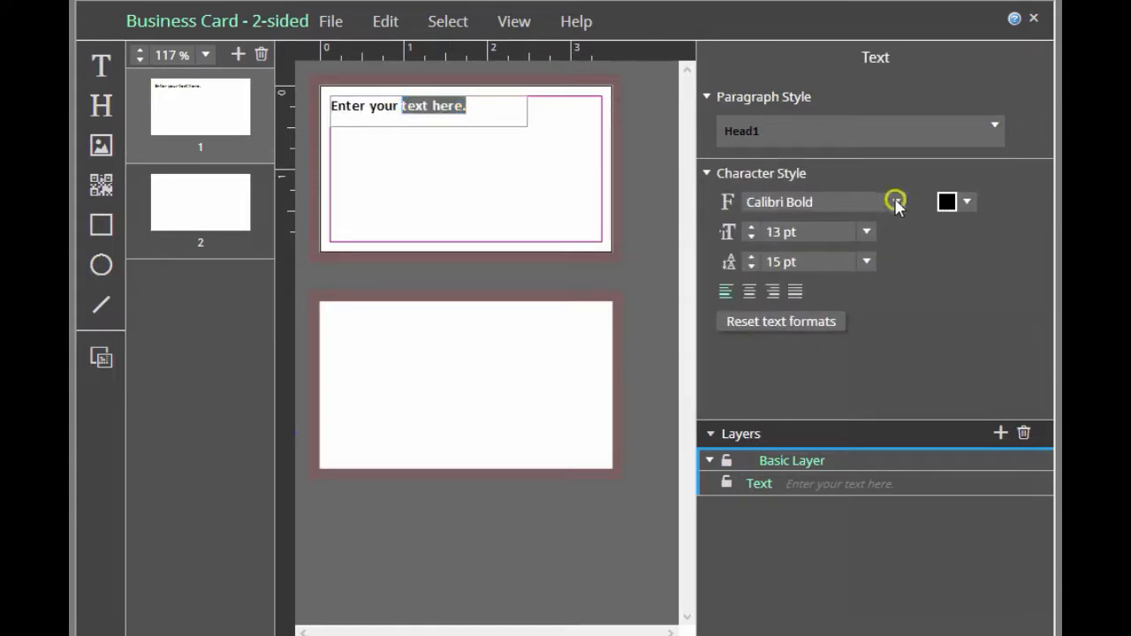
pyautogui.click(899, 201)
pyautogui.click(964, 201)
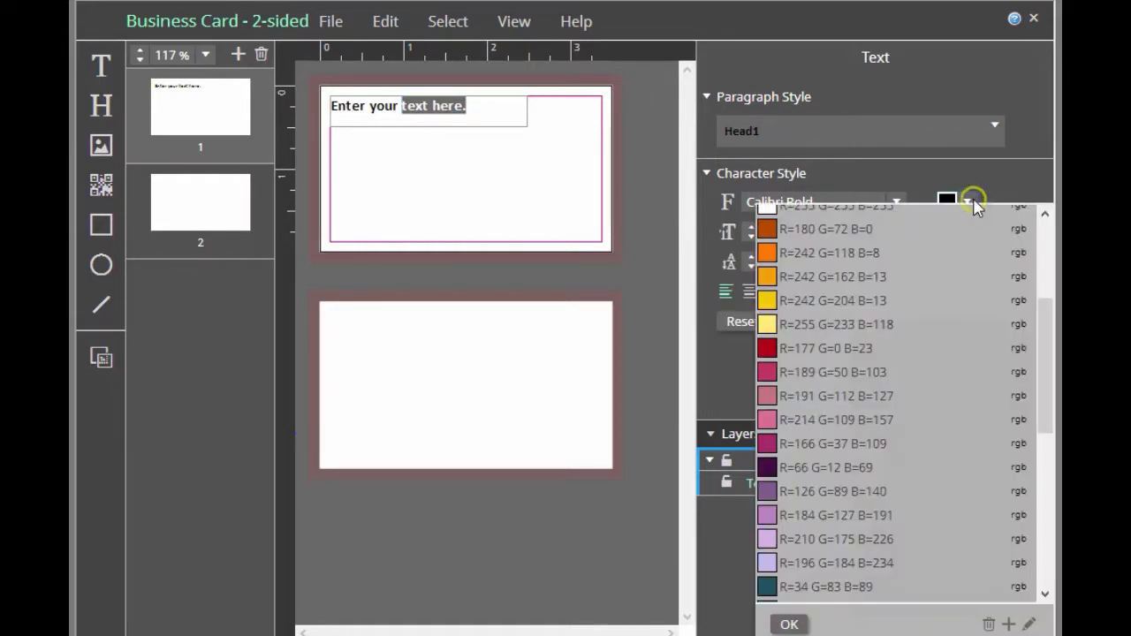
pyautogui.click(767, 348)
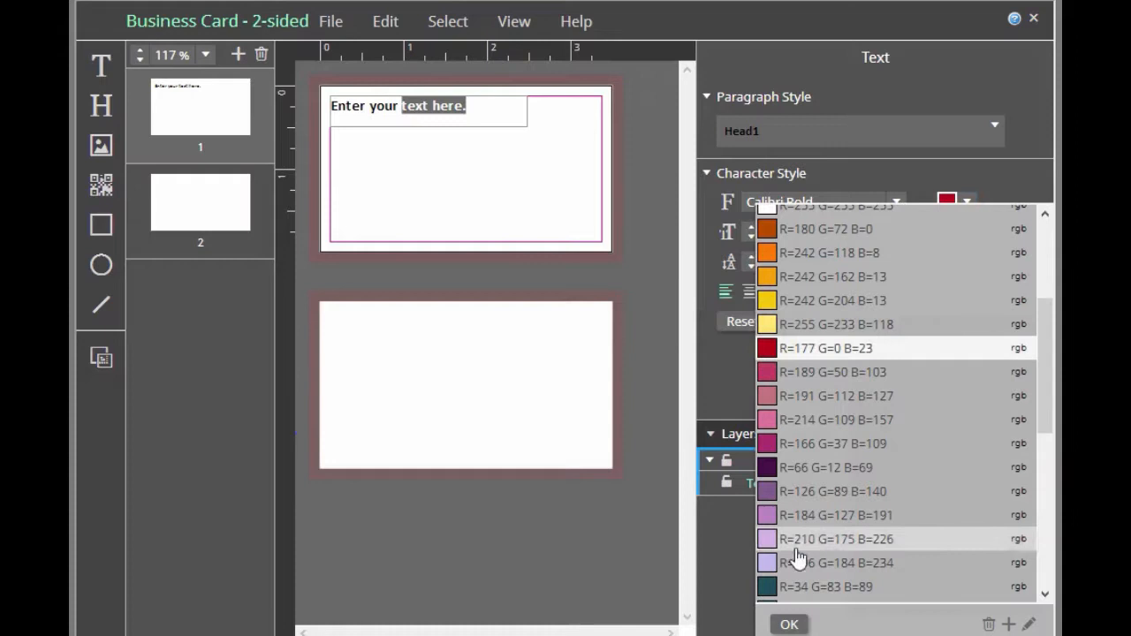
pyautogui.click(789, 624)
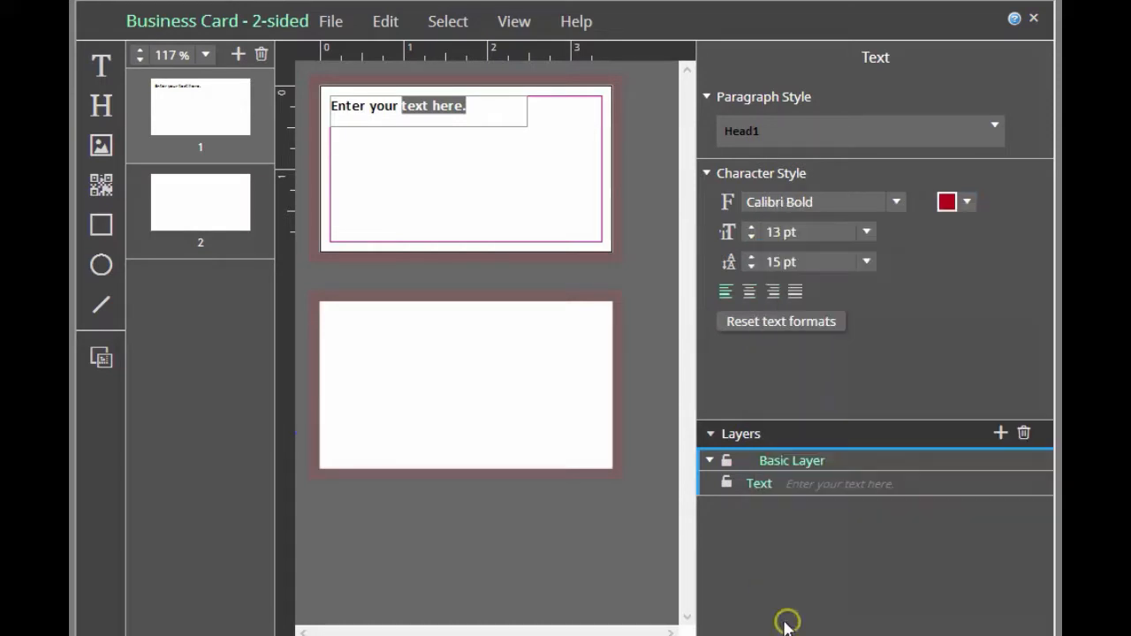
# Set the font size of the words "text here." to 16 pt and leave text editing
pyautogui.click(866, 232)
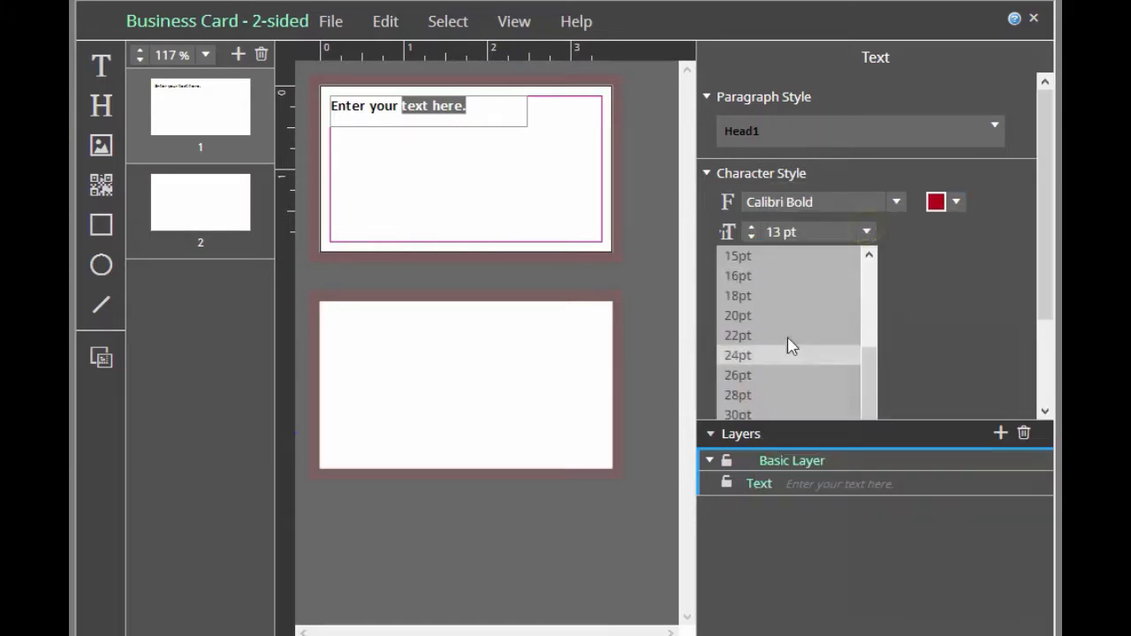
pyautogui.click(776, 278)
pyautogui.click(604, 265)
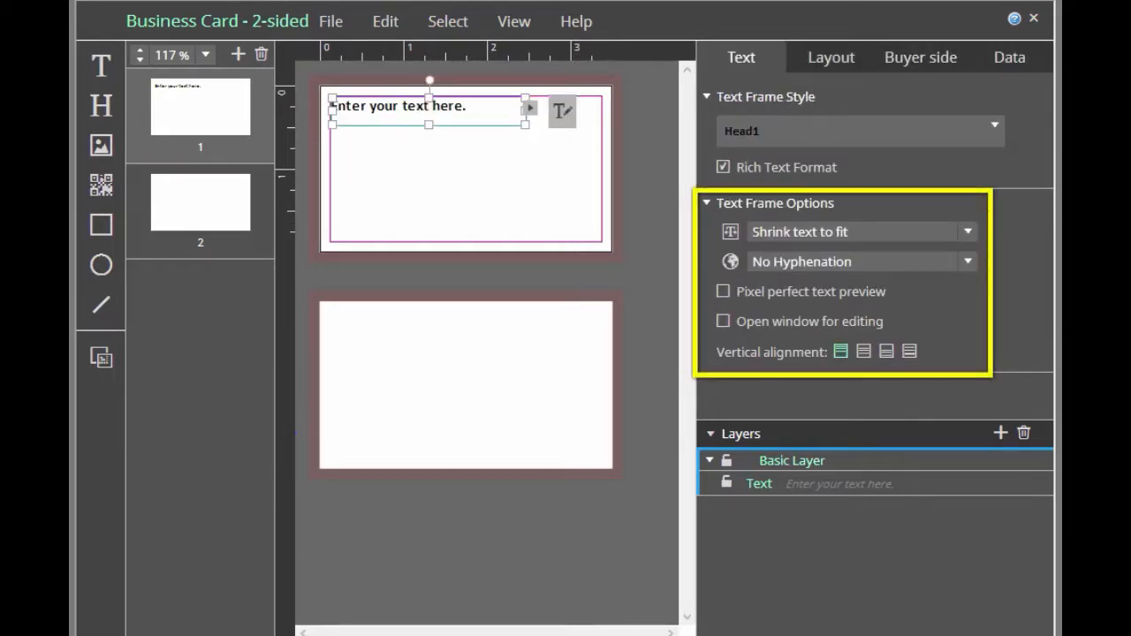
# Review the copy fitting options of the text frame and choose No copy fitting
pyautogui.click(969, 233)
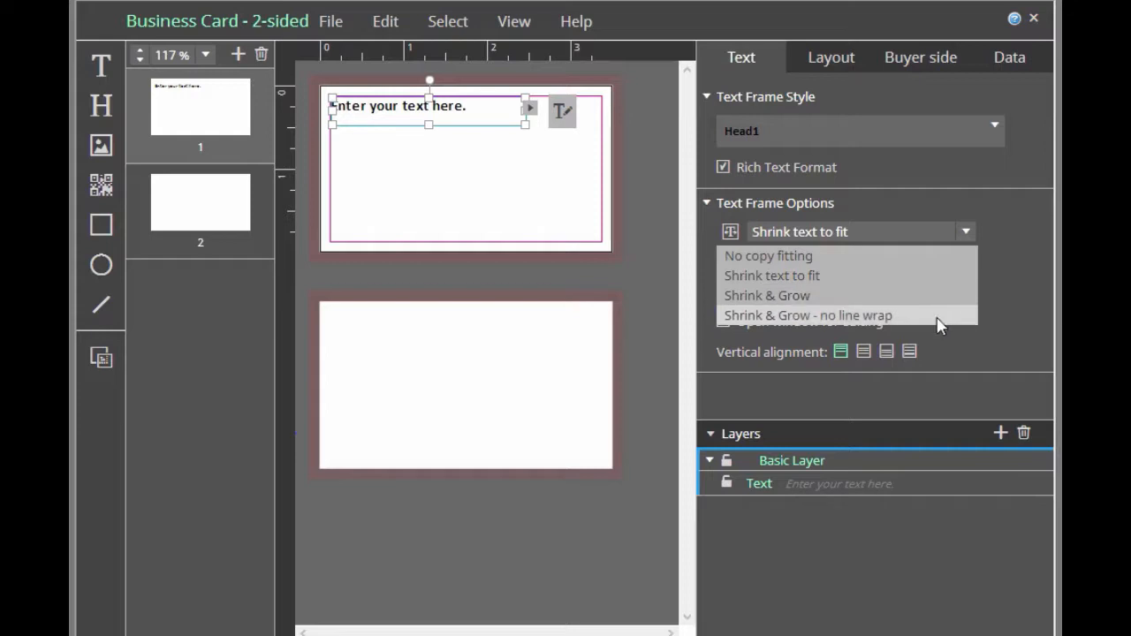
pyautogui.click(1000, 301)
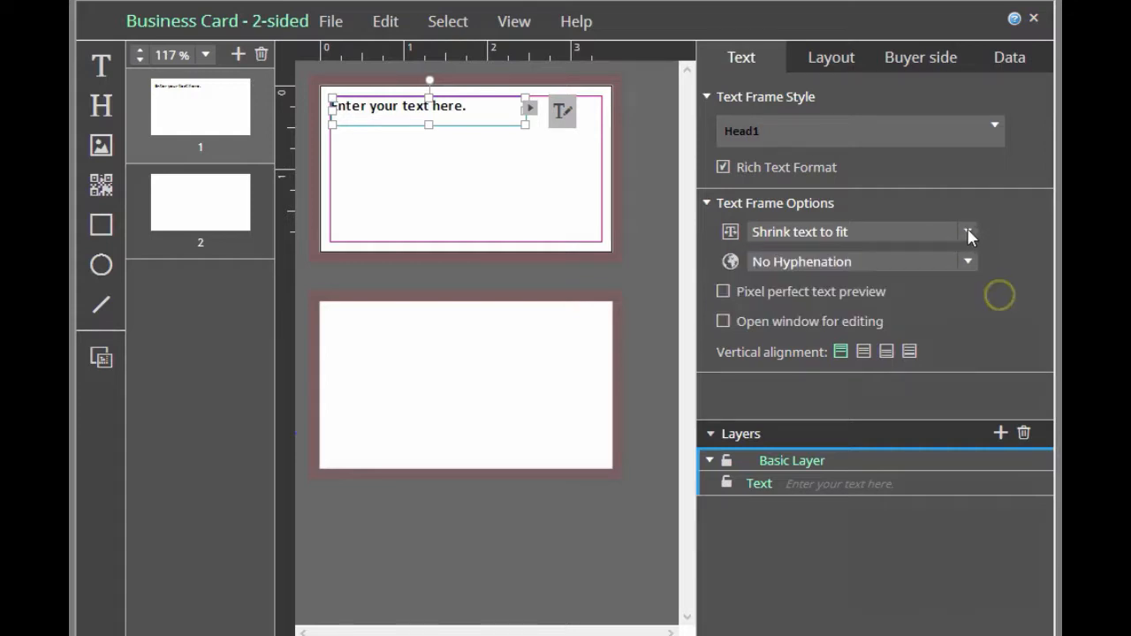
pyautogui.click(965, 232)
pyautogui.click(942, 256)
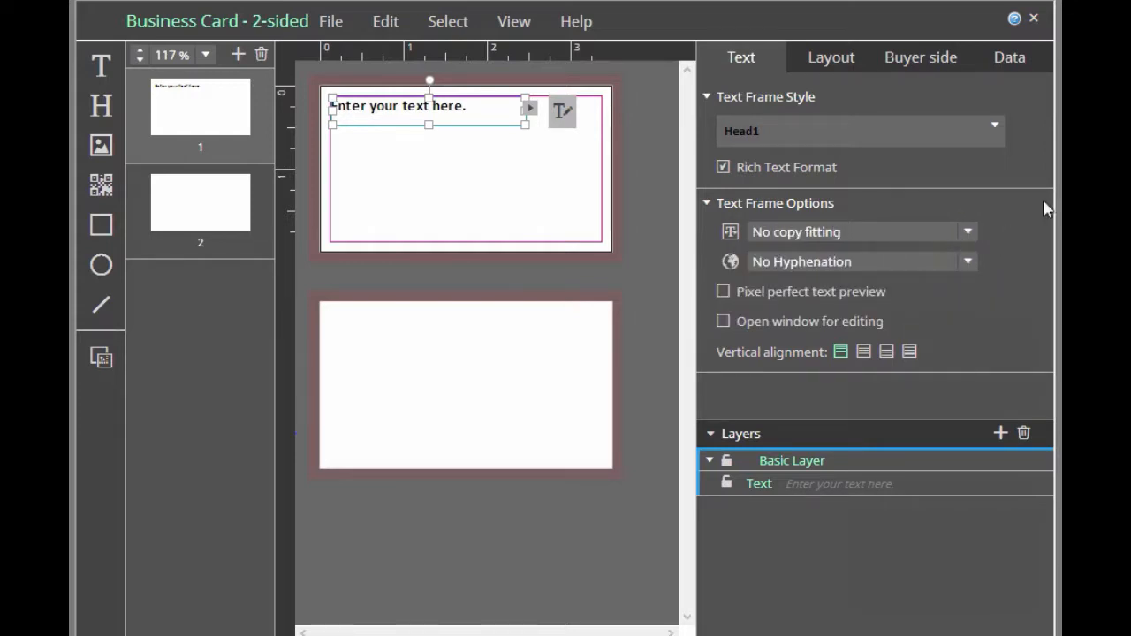
# Set the font size of all the frame's text to 22 pt to test how it fits without copy fitting
pyautogui.click(559, 116)
pyautogui.tripleClick(378, 106)
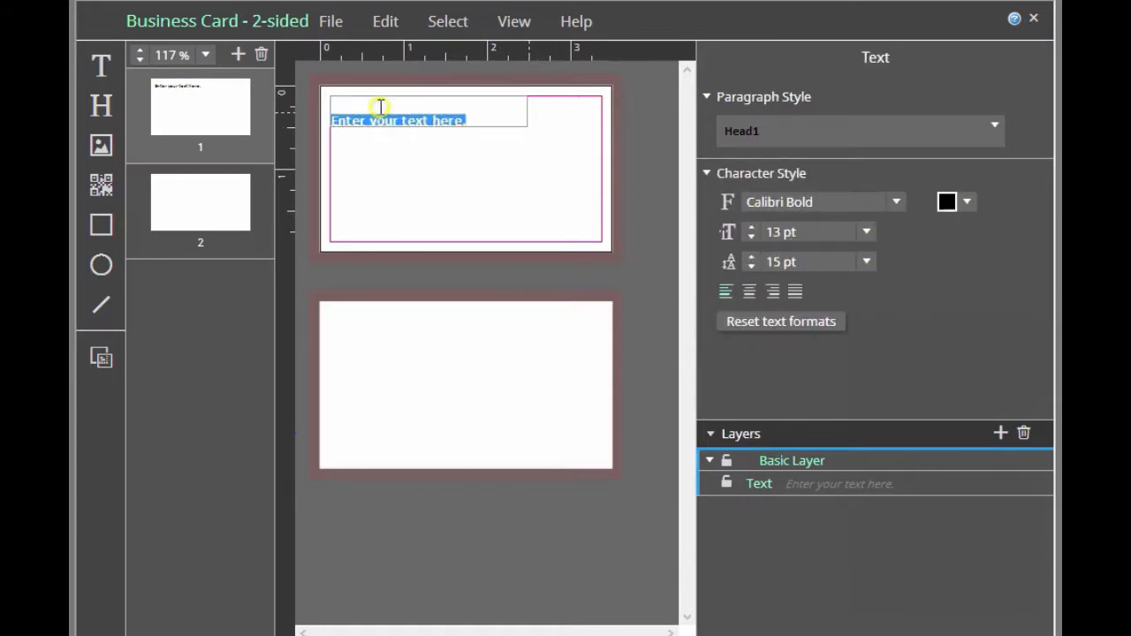
pyautogui.click(867, 233)
pyautogui.click(753, 335)
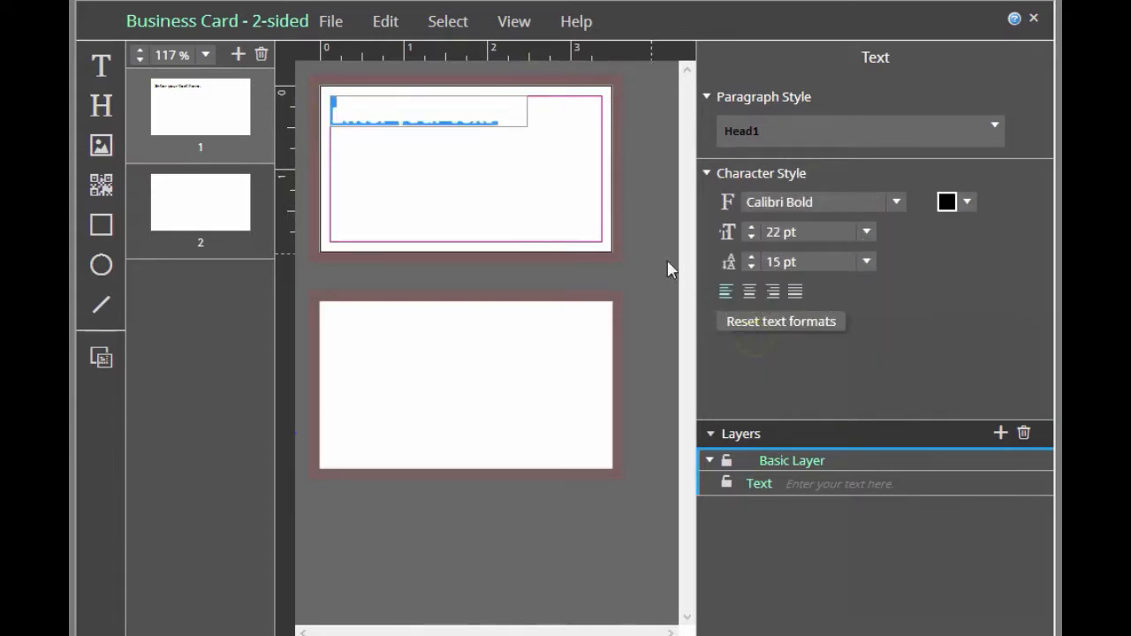
pyautogui.click(540, 210)
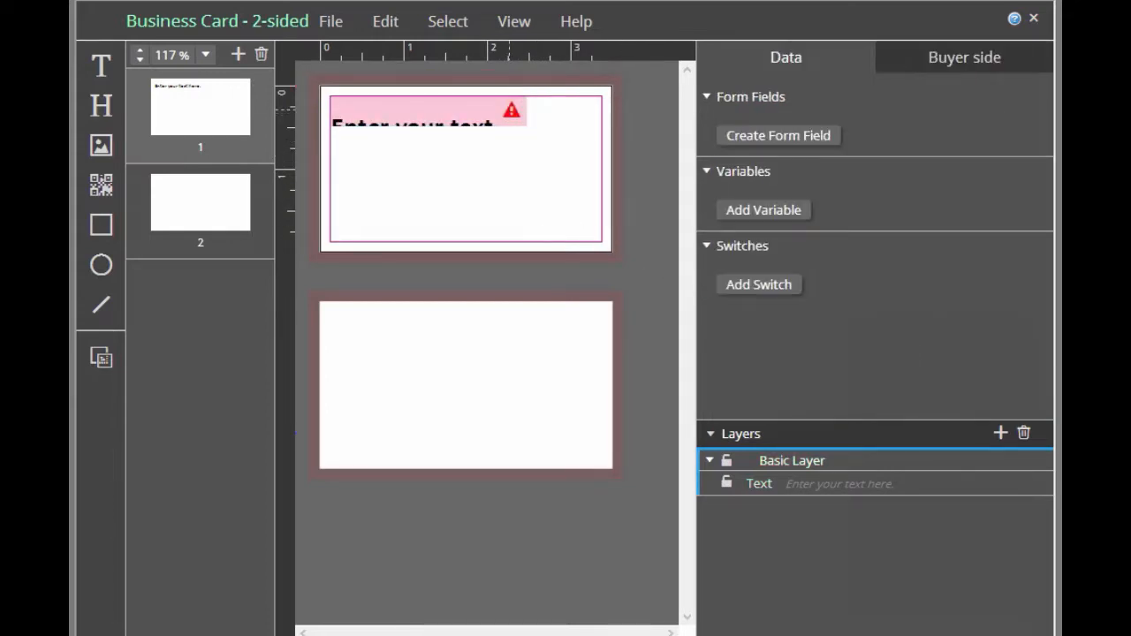
# Check the text frame's overflow warning and set its copy fitting to Shrink text to fit
pyautogui.click(511, 110)
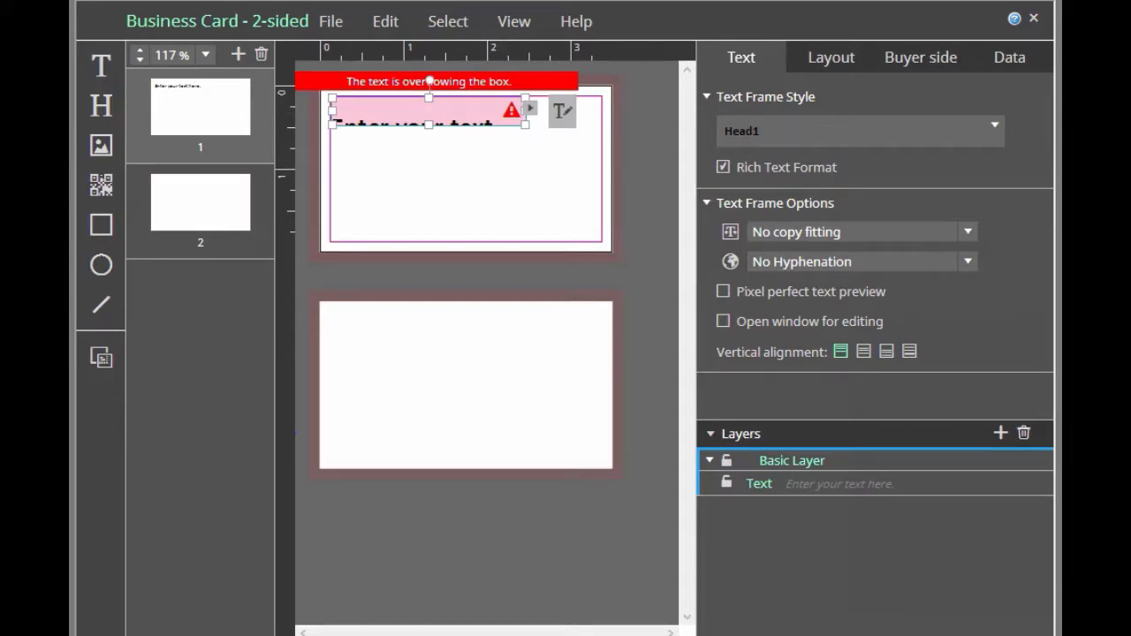
pyautogui.click(968, 232)
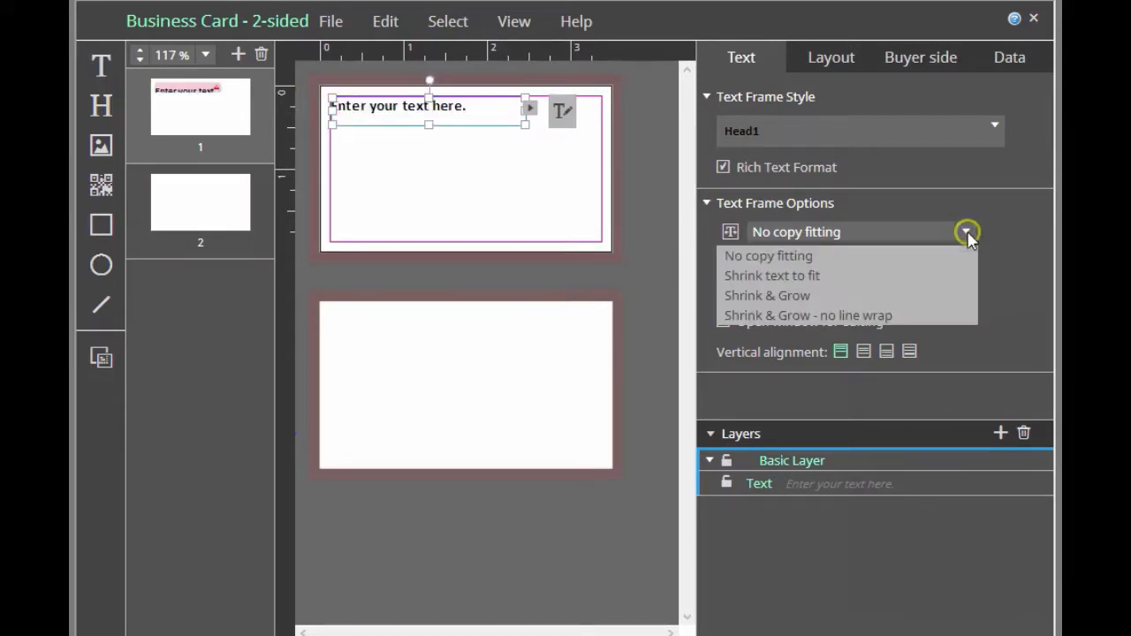
pyautogui.click(838, 277)
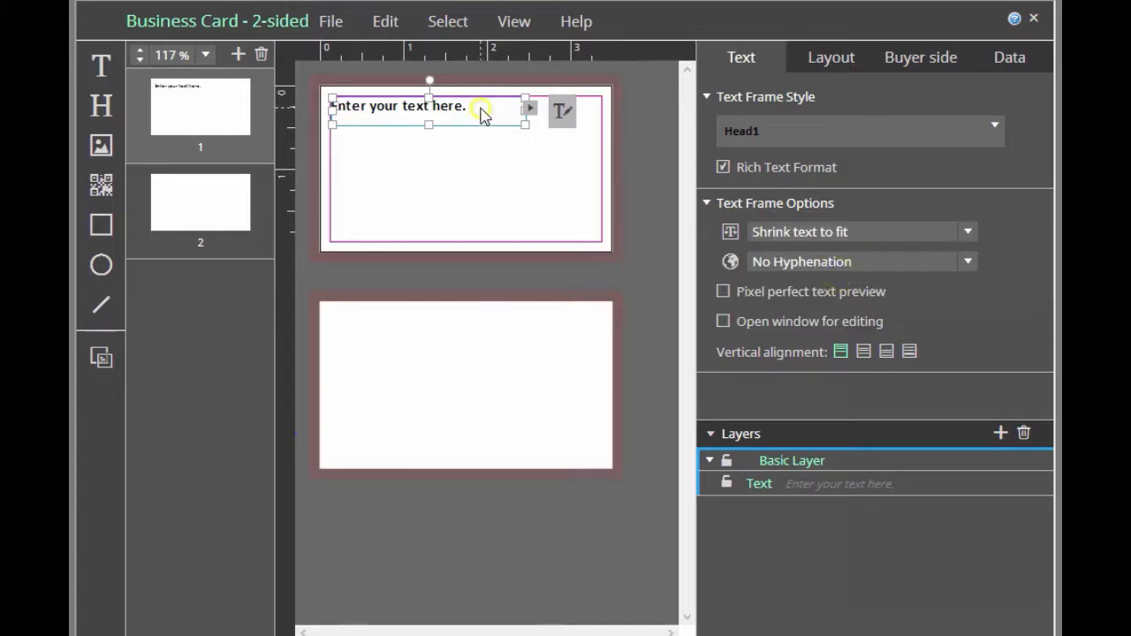
# Set the whole text of the frame to 22 pt to test the Shrink text to fit option
pyautogui.click(562, 112)
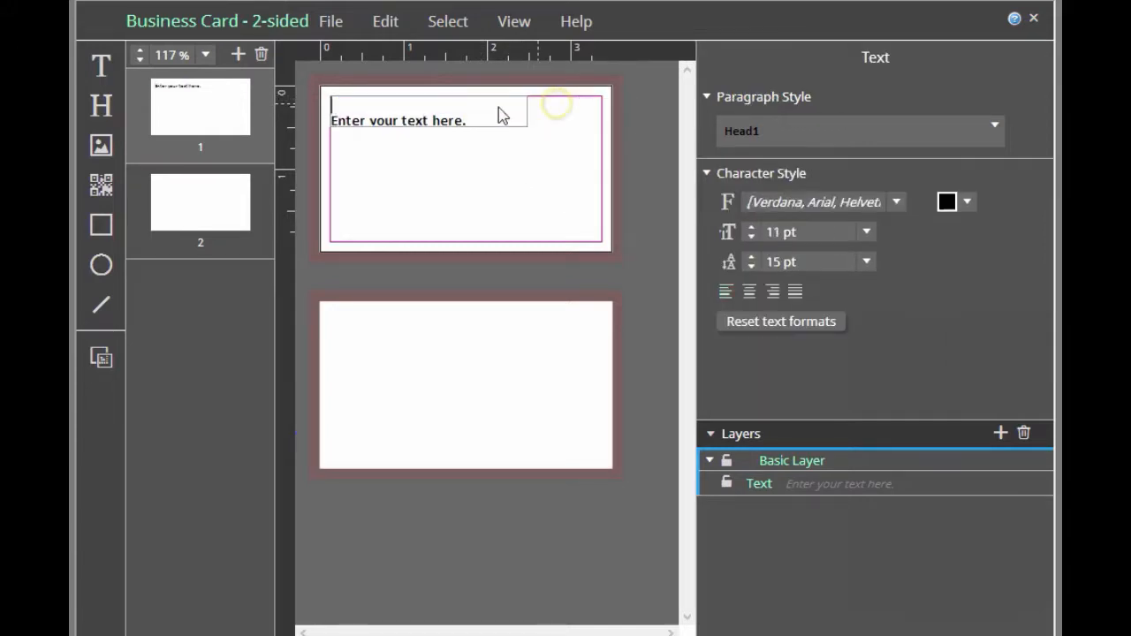
pyautogui.moveTo(484, 116); pyautogui.dragTo(318, 115)
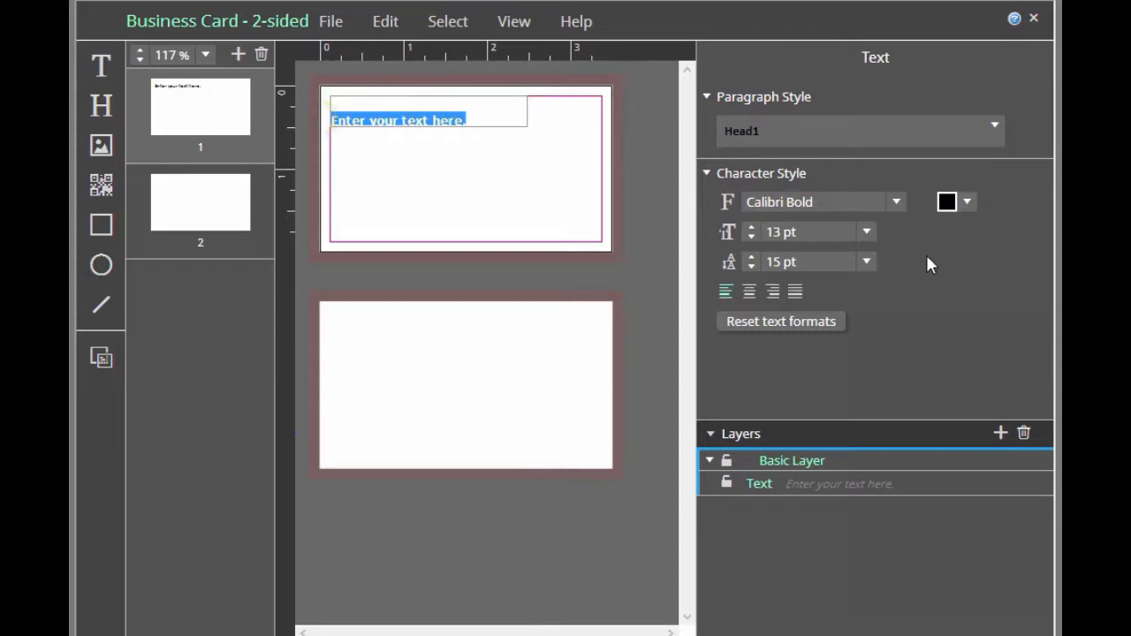
pyautogui.click(868, 233)
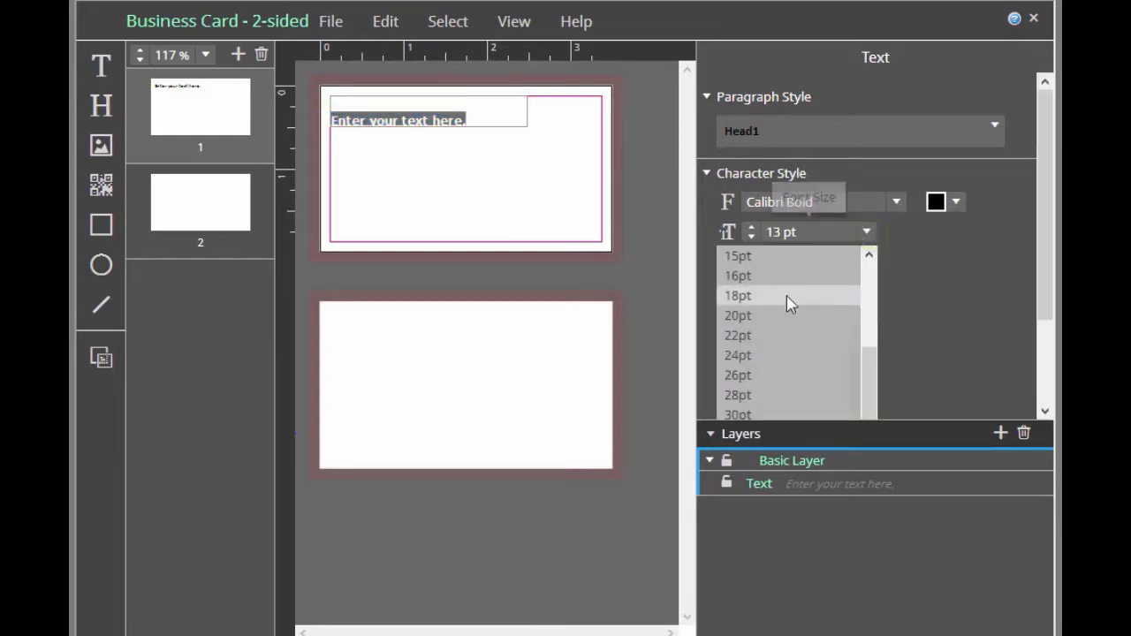
pyautogui.click(774, 336)
pyautogui.click(564, 205)
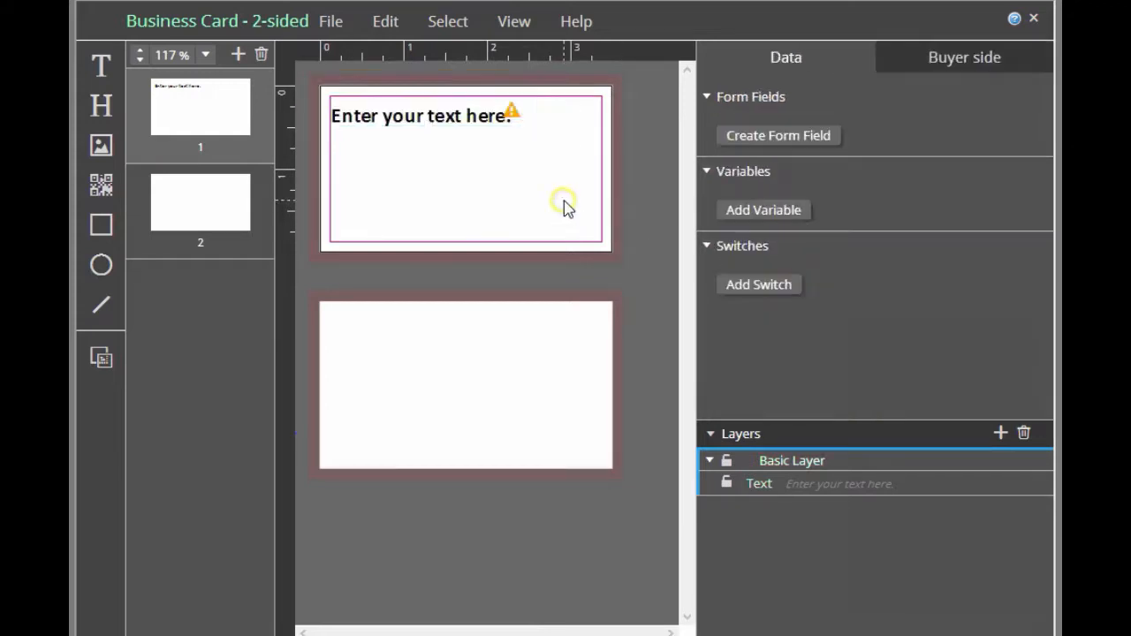
# Enlarge the text frame to nearly the full width of the card's safety margin, then undo the test changes
pyautogui.click(477, 115)
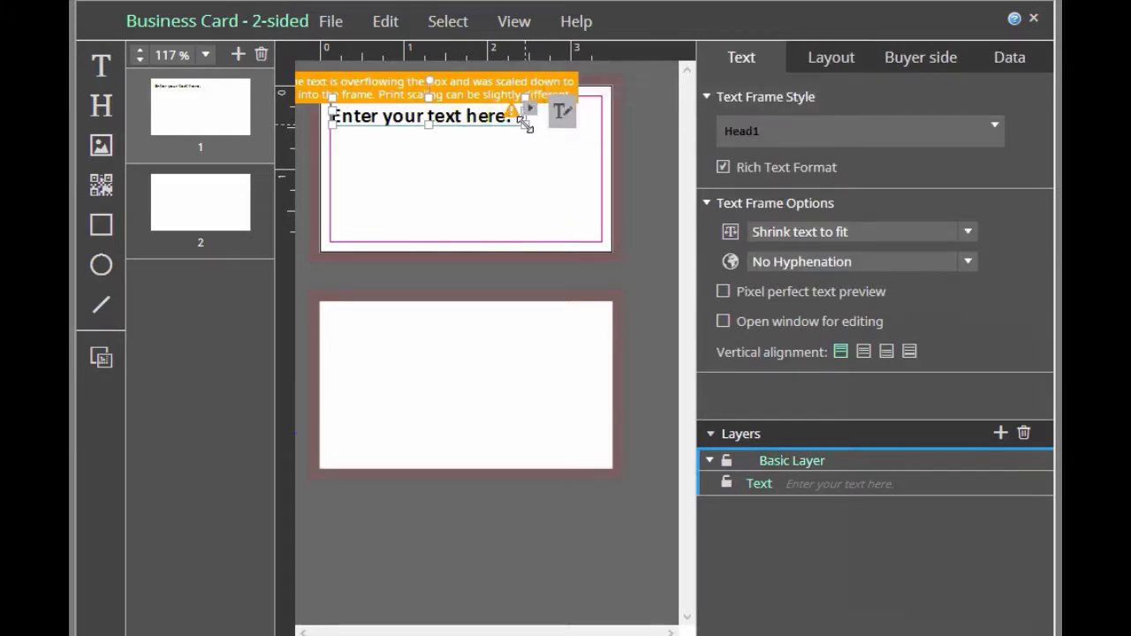
pyautogui.moveTo(526, 125); pyautogui.dragTo(594, 131)
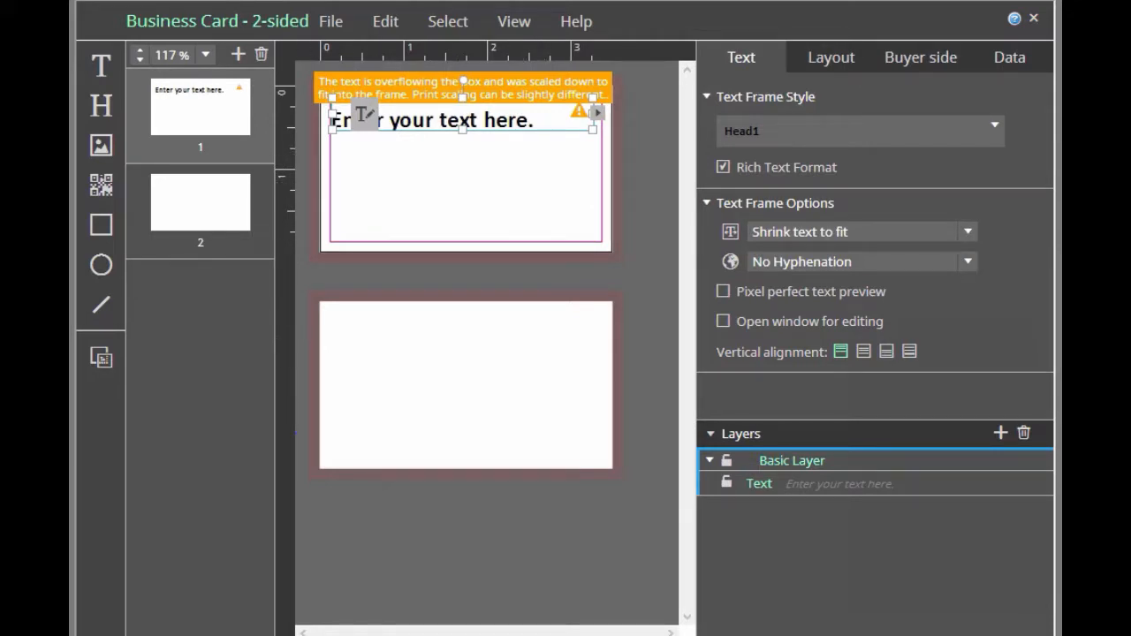
pyautogui.hotkey('ctrl', 'z')
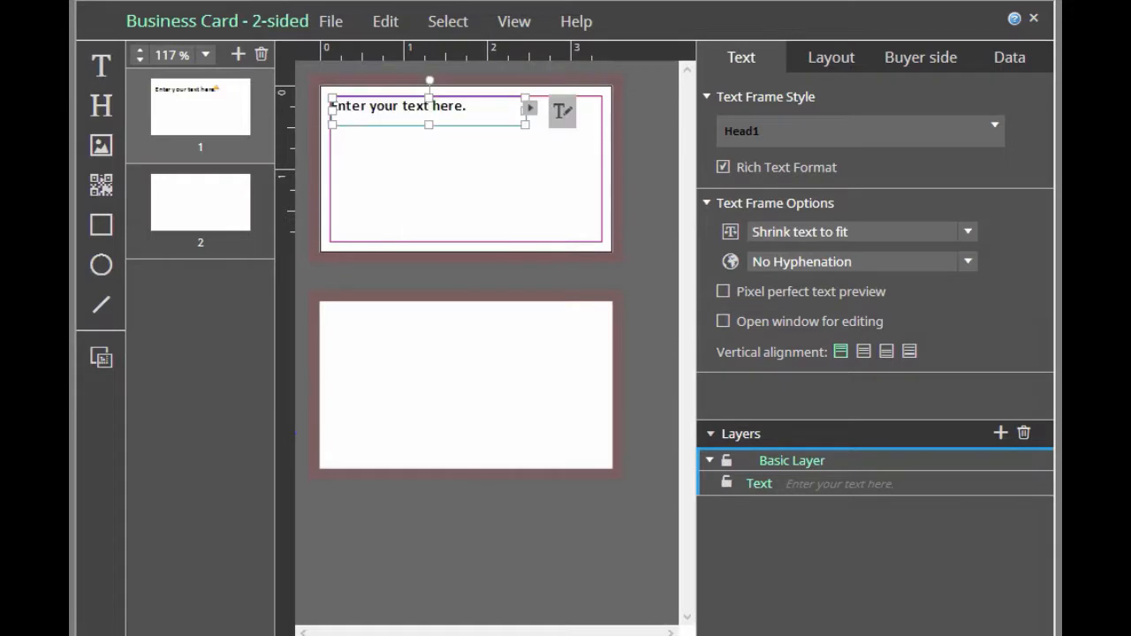
# Set the text frame's copy fitting to Shrink & Grow and test it by resizing the frame from its corner
pyautogui.click(972, 232)
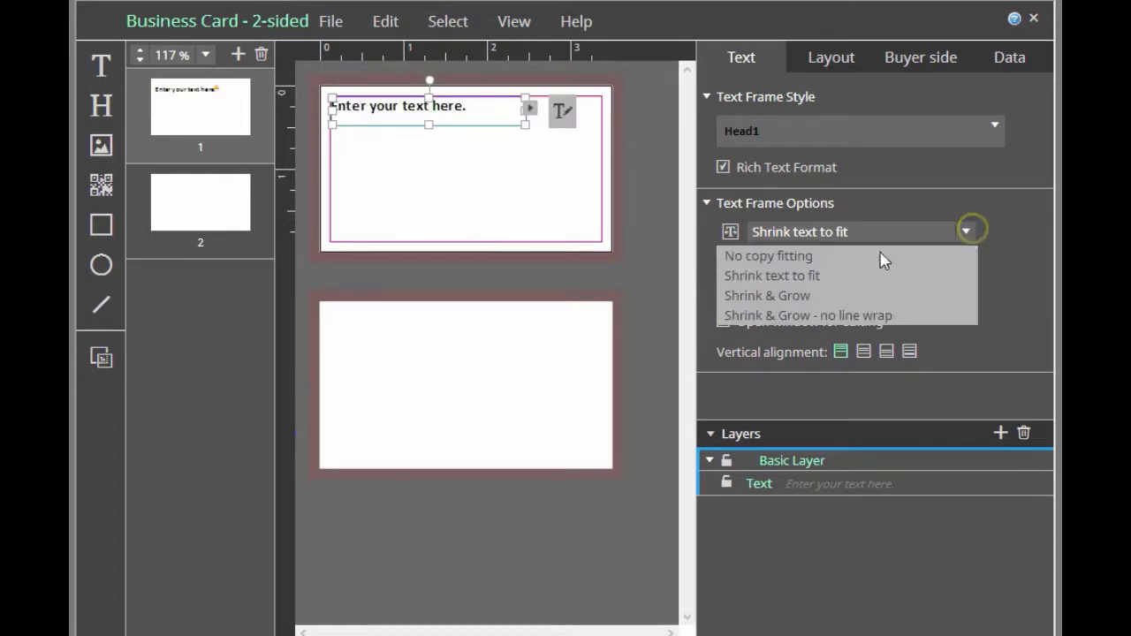
pyautogui.click(838, 299)
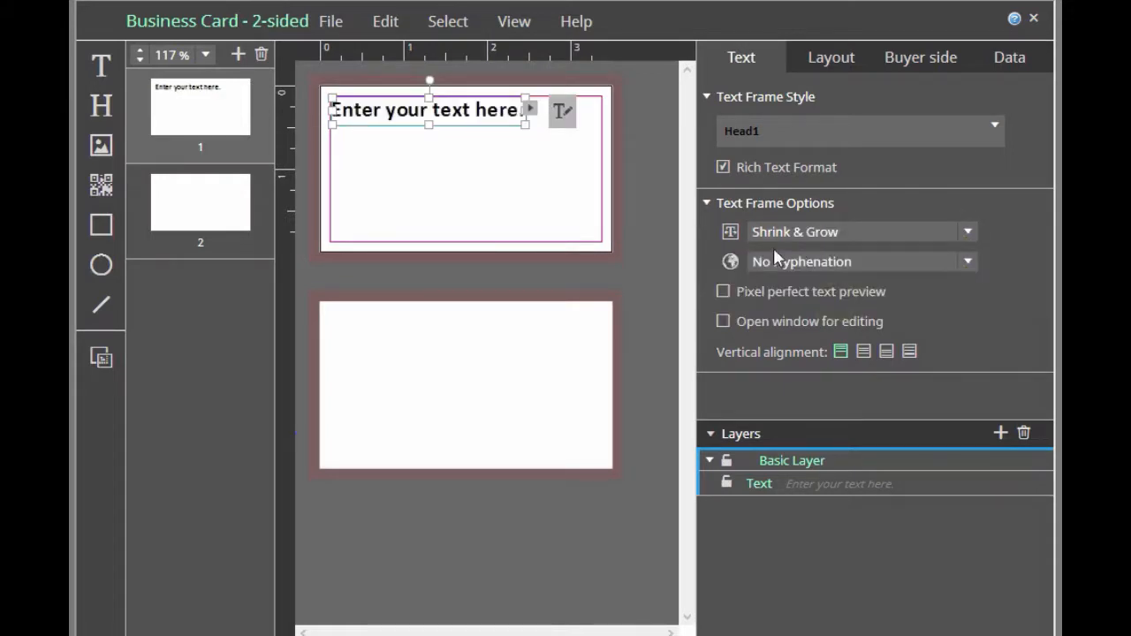
pyautogui.moveTo(521, 126)
pyautogui.mouseDown()
pyautogui.moveTo(563, 168)
pyautogui.moveTo(522, 121)
pyautogui.mouseUp()
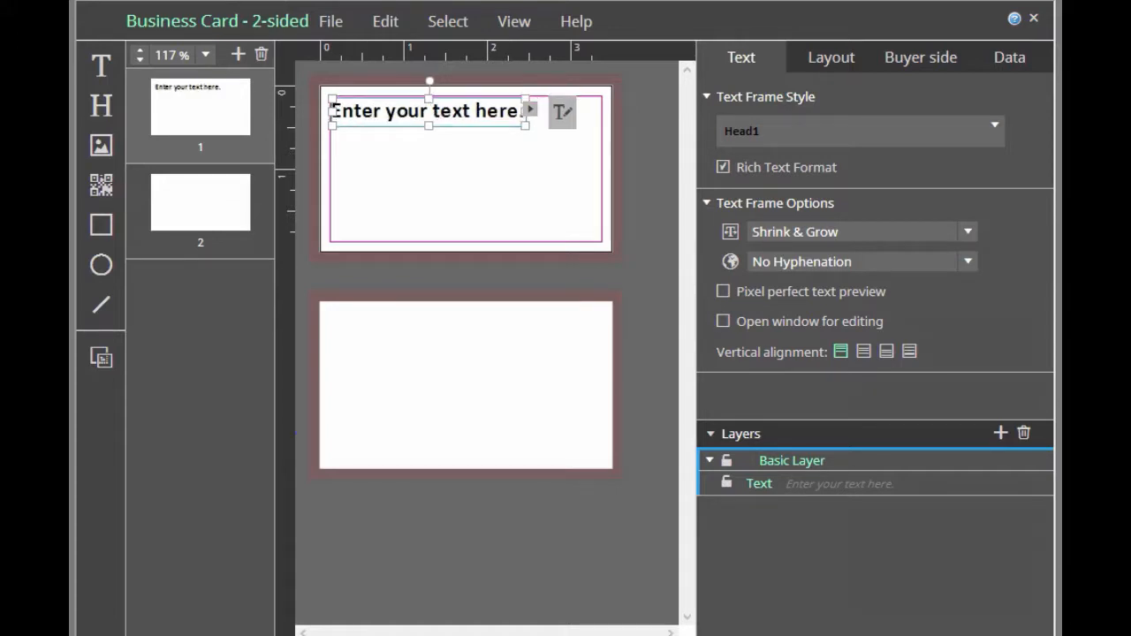
# Set the copy fitting to Shrink & Grow - no line wrap and enlarge the text frame slightly to test it
pyautogui.click(970, 234)
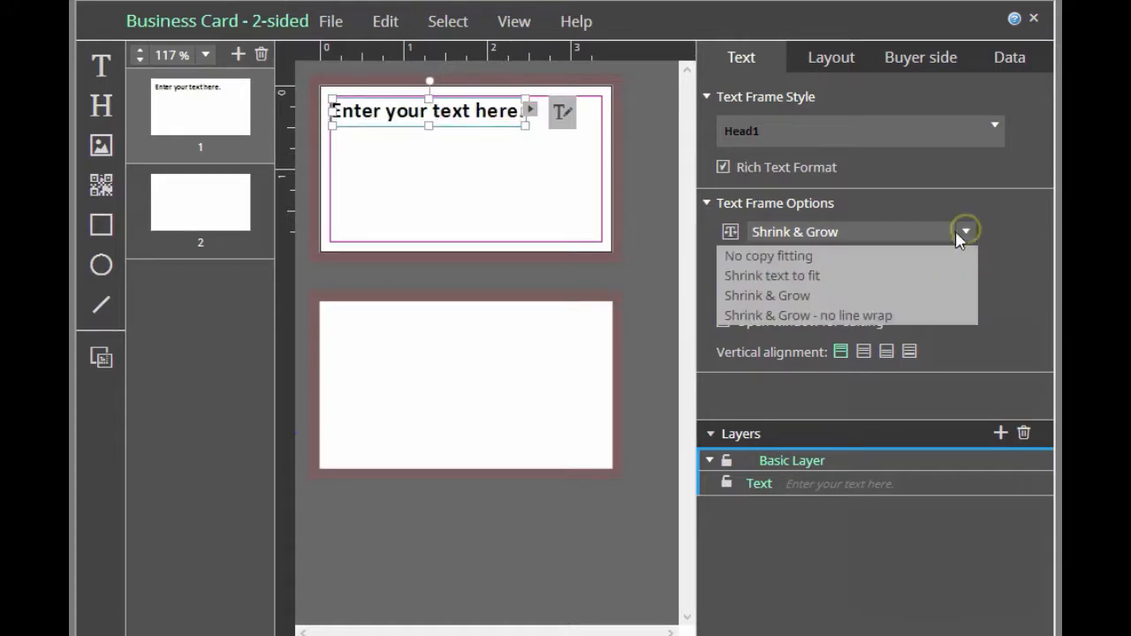
pyautogui.click(824, 316)
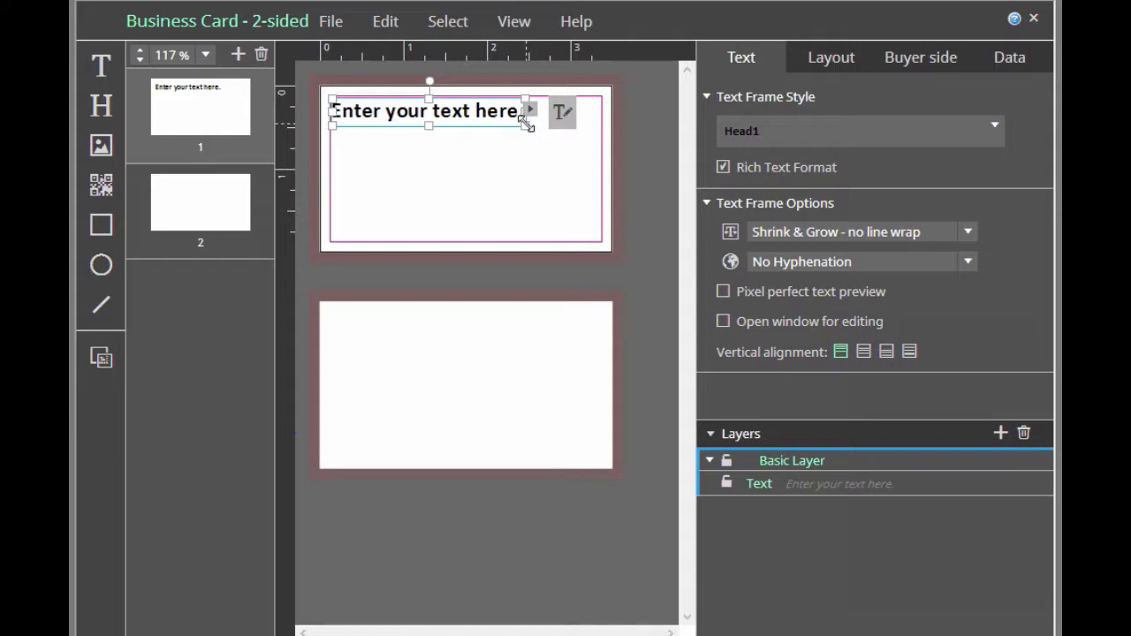
pyautogui.moveTo(525, 125)
pyautogui.mouseDown()
pyautogui.moveTo(464, 117)
pyautogui.moveTo(535, 137)
pyautogui.mouseUp()
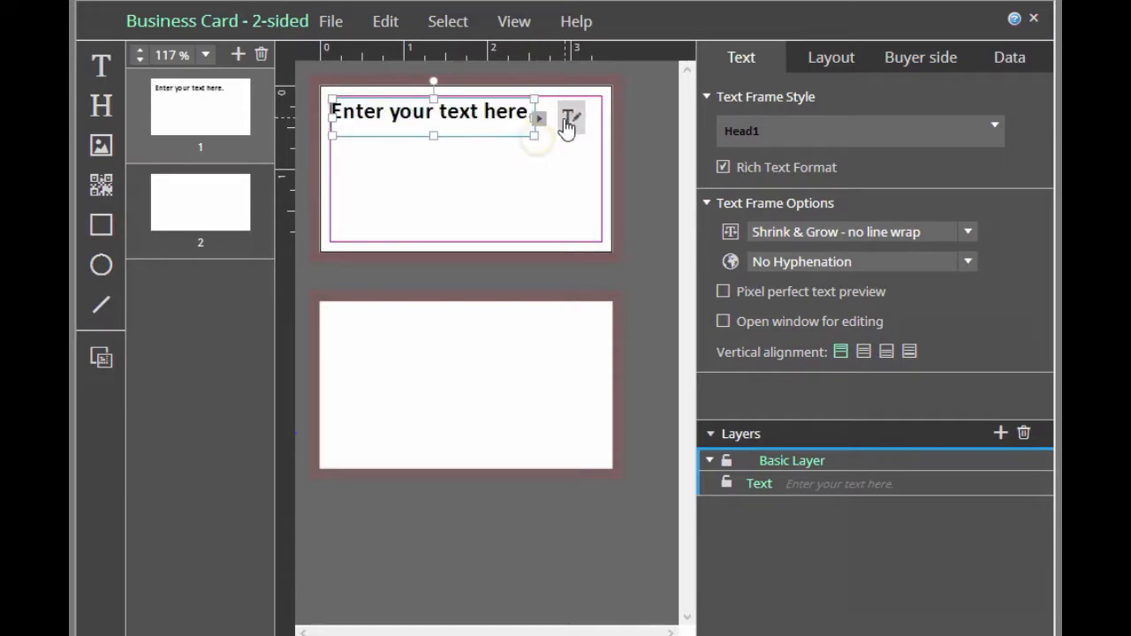
# Append a second "Enter your text here." to the frame's text and narrow the frame to test fitting without line wrap
pyautogui.click(567, 116)
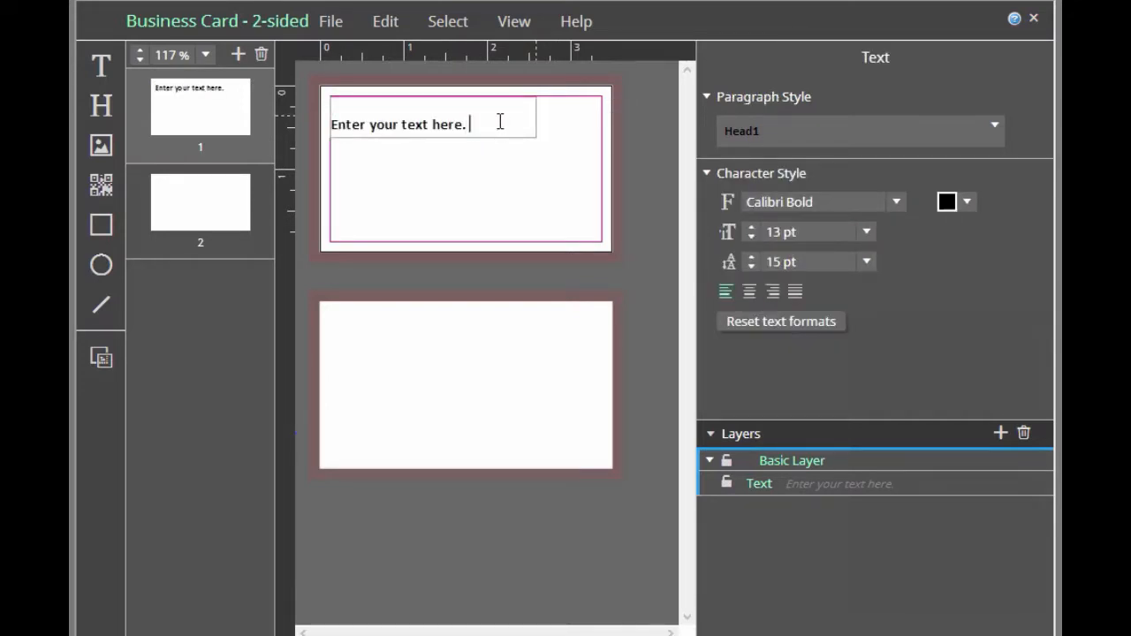
pyautogui.write('Enter your text here.')
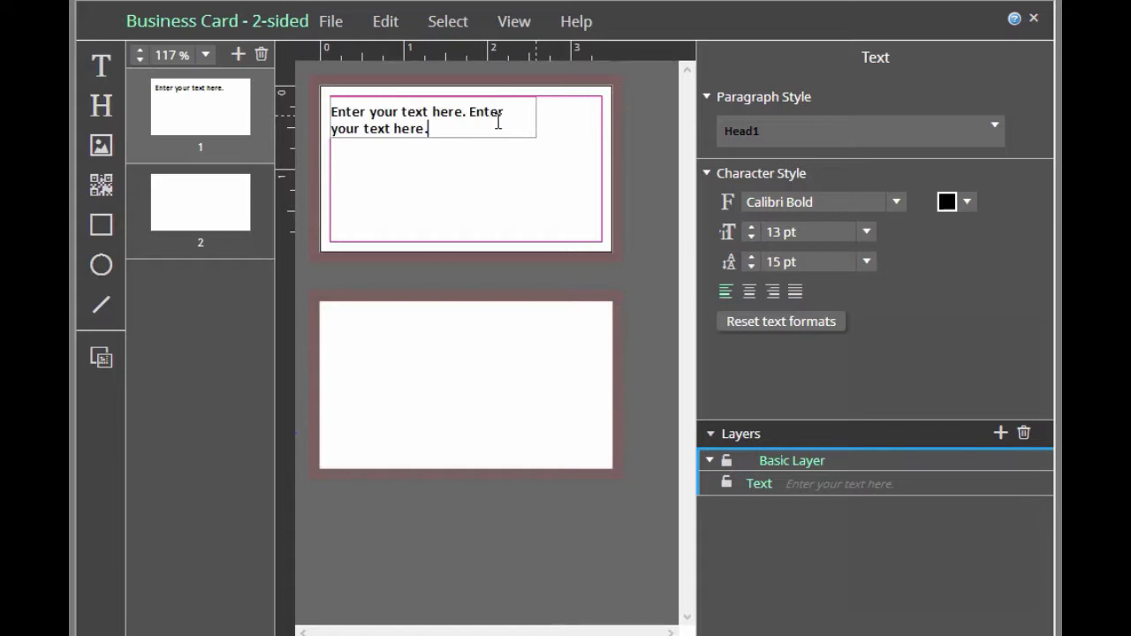
pyautogui.click(556, 133)
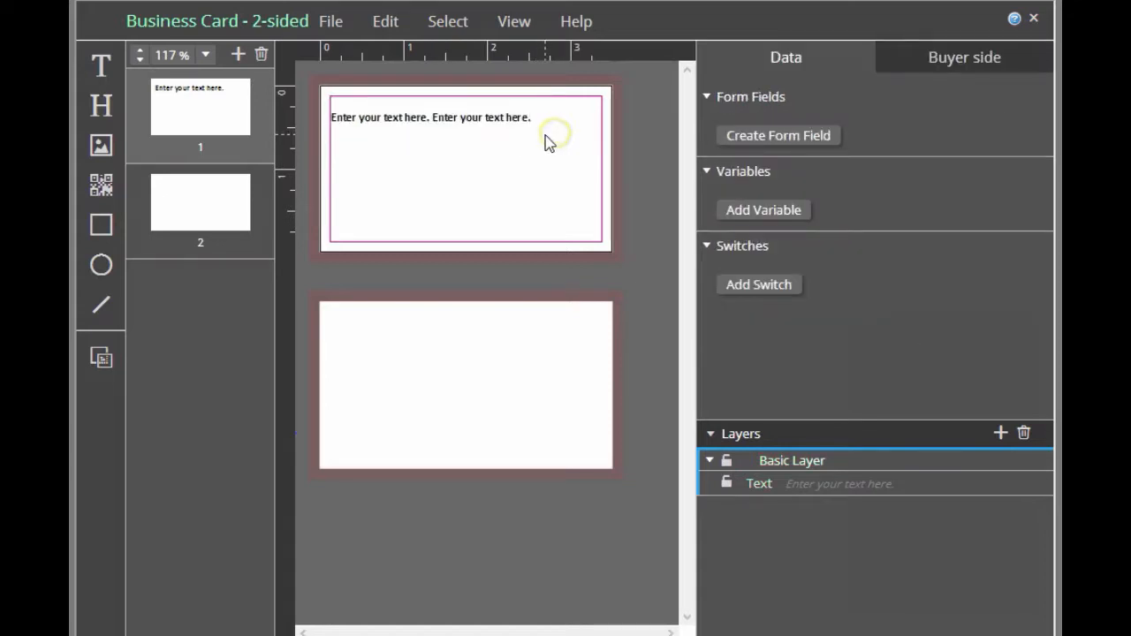
pyautogui.click(497, 120)
pyautogui.moveTo(536, 134); pyautogui.dragTo(495, 133)
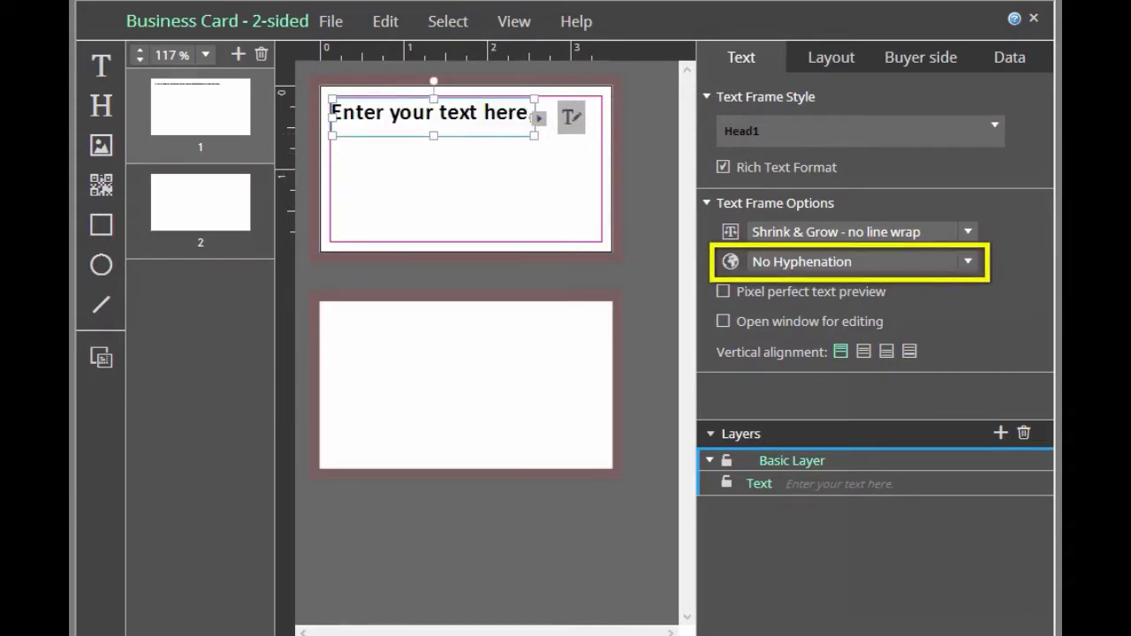
# Review the hyphenation languages available for the text frame and turn on Pixel perfect text preview
pyautogui.click(967, 262)
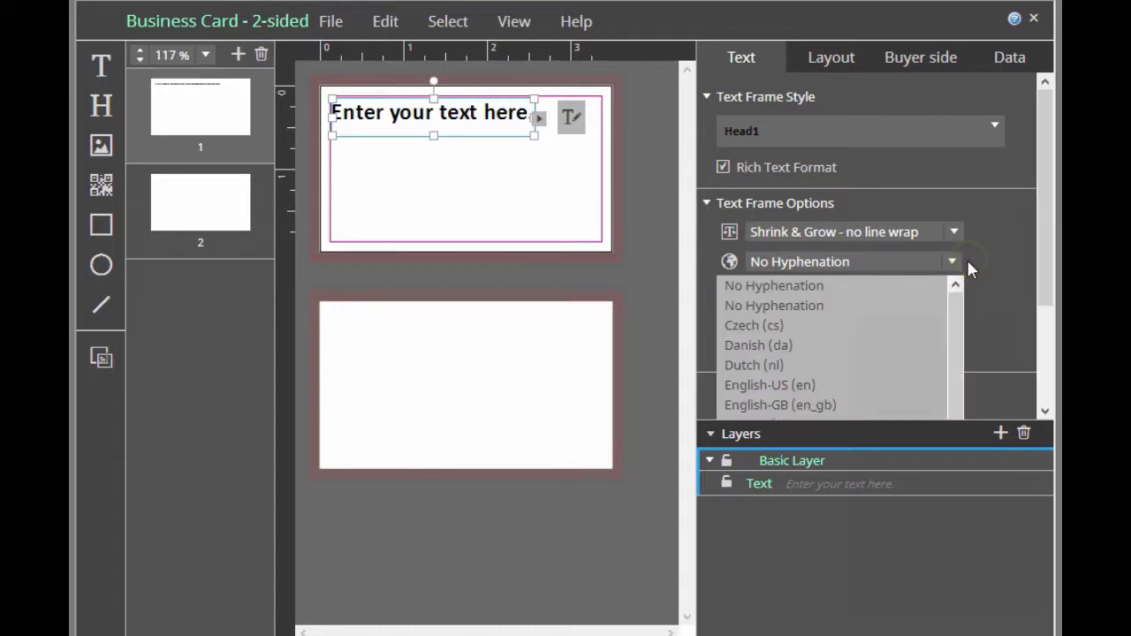
pyautogui.moveTo(956, 304)
pyautogui.mouseDown()
pyautogui.moveTo(956, 366)
pyautogui.moveTo(952, 292)
pyautogui.mouseUp()
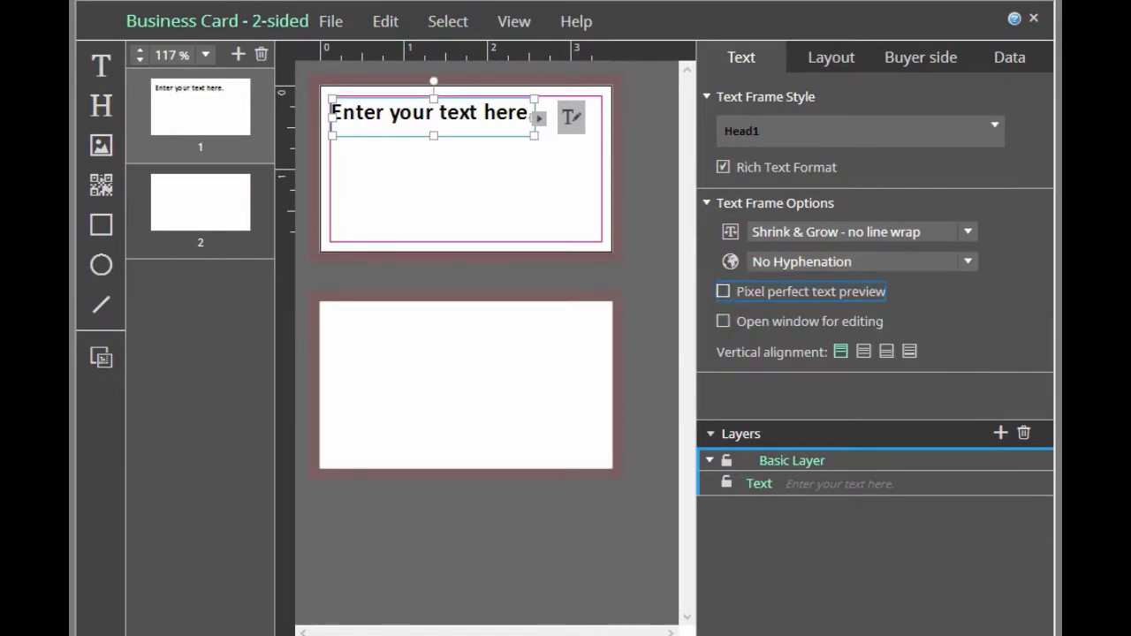
pyautogui.click(724, 292)
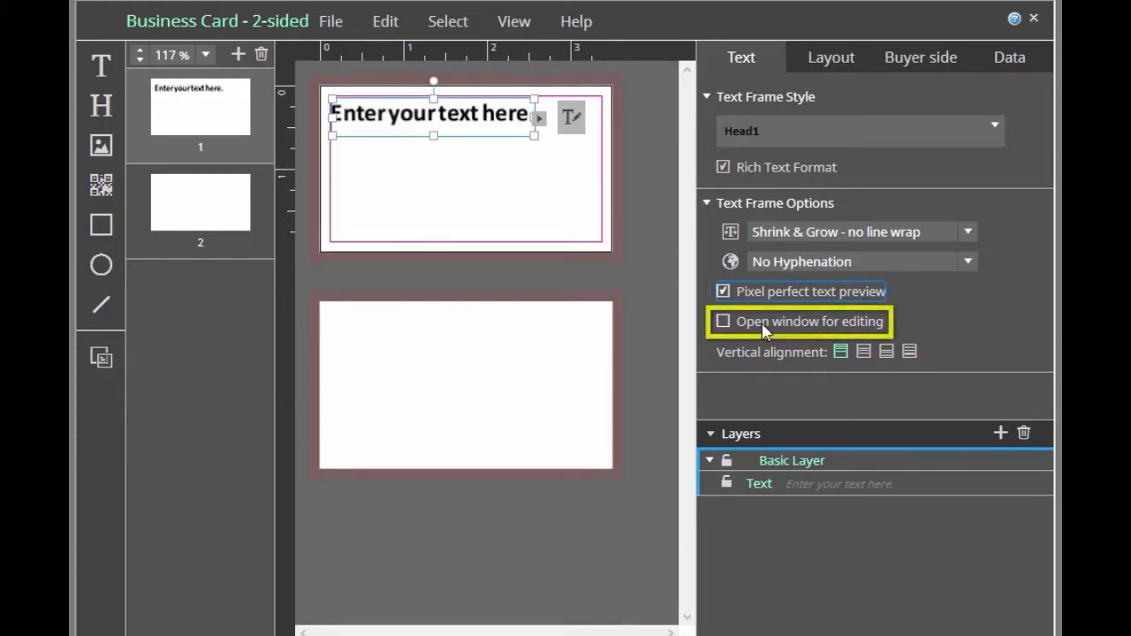
# Enable Open window for editing on the text frame, then open its text editor and accept the text as it is
pyautogui.click(724, 324)
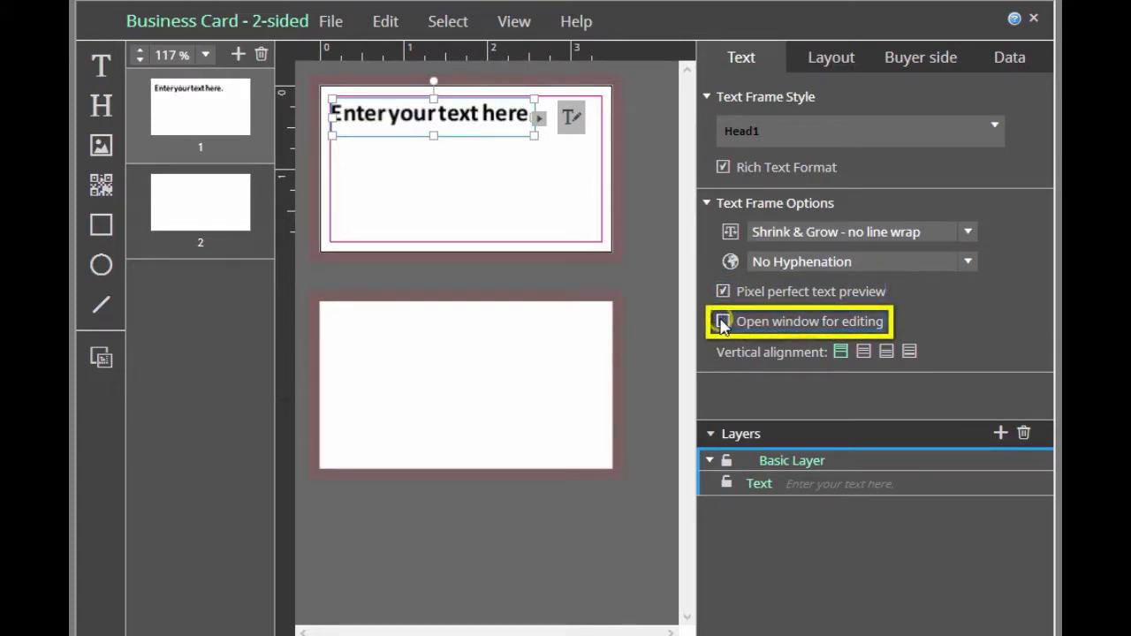
pyautogui.click(571, 118)
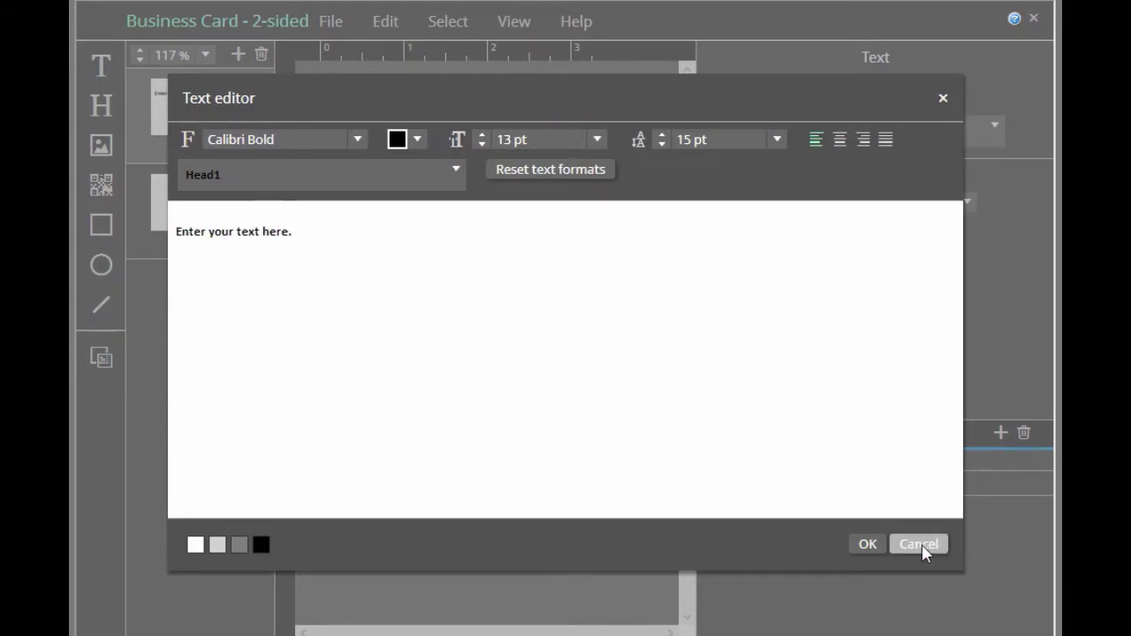
pyautogui.click(867, 544)
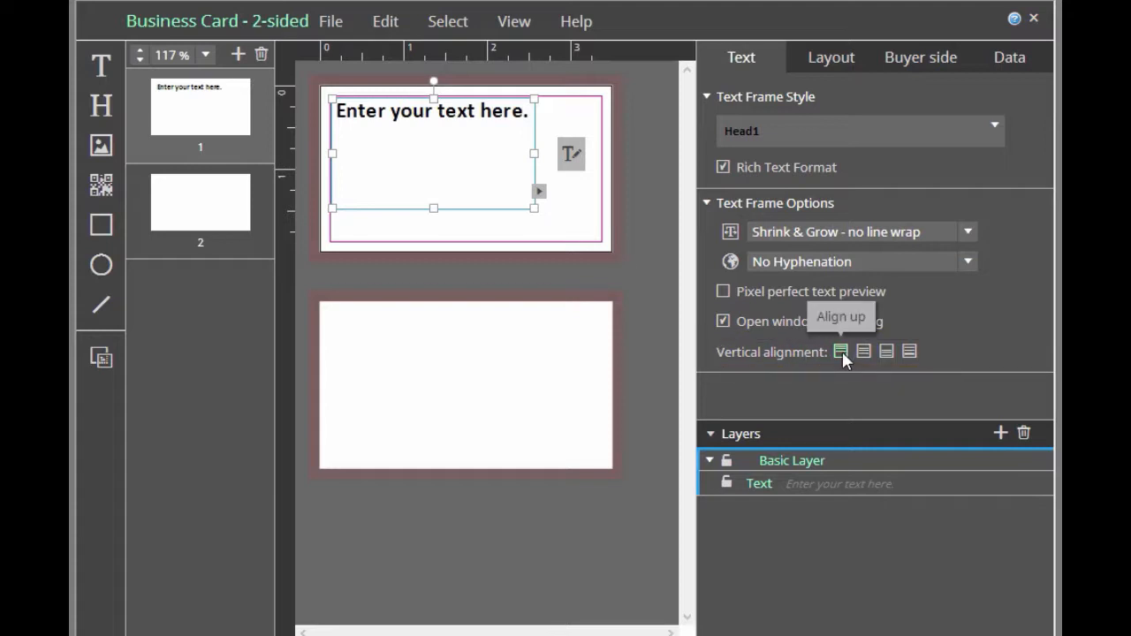
# Try the middle, bottom and Justify vertical alignments on the text frame in turn
pyautogui.click(864, 351)
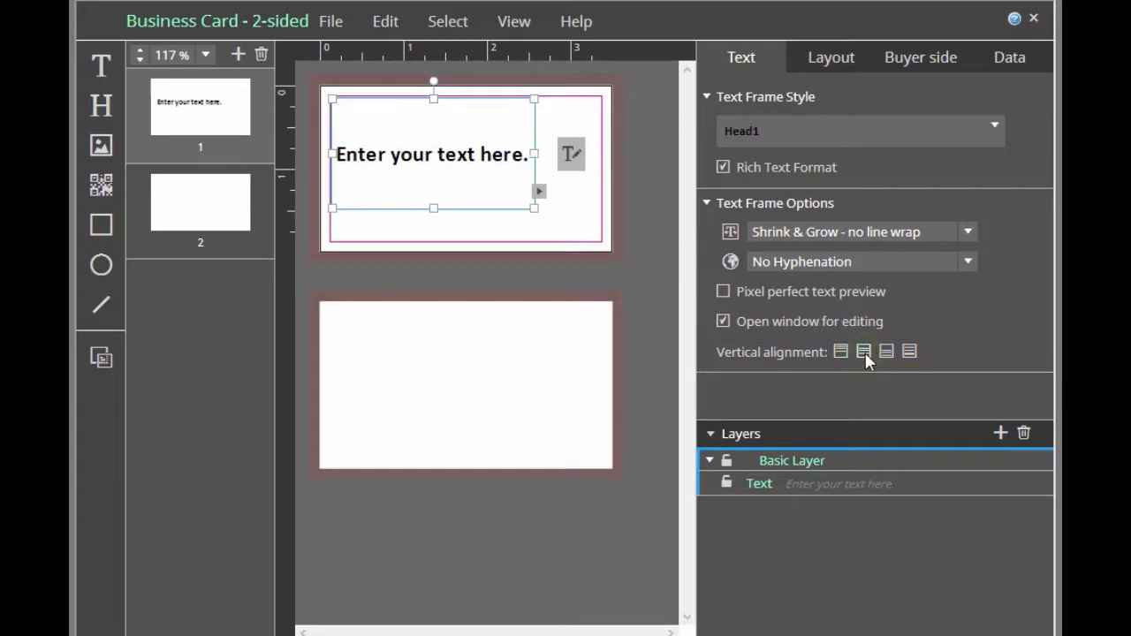
pyautogui.click(886, 352)
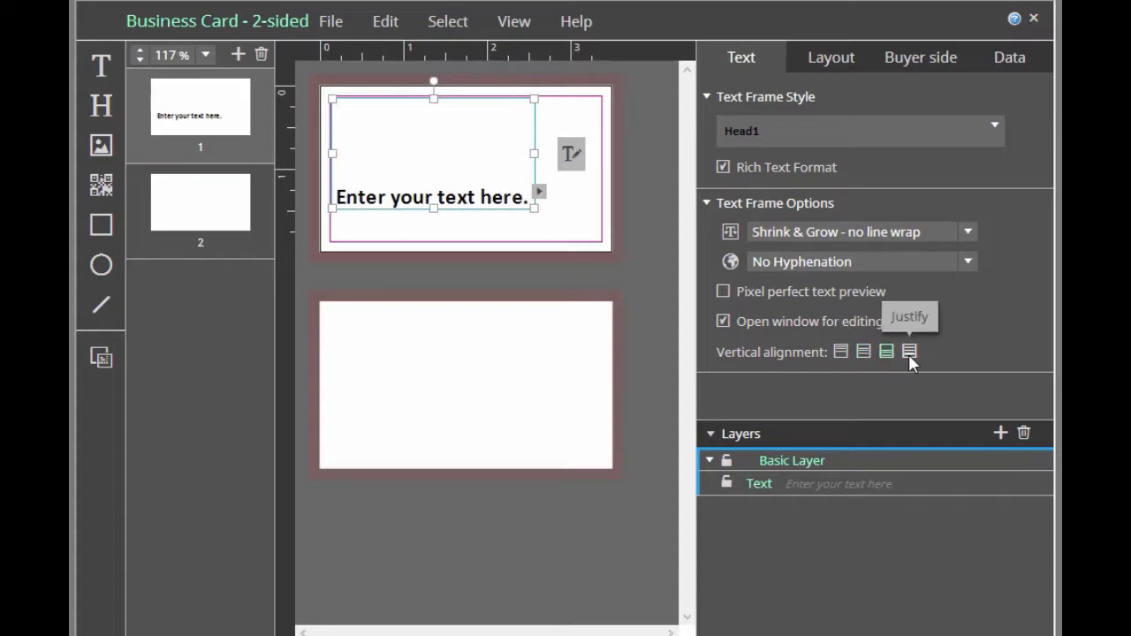
pyautogui.click(909, 353)
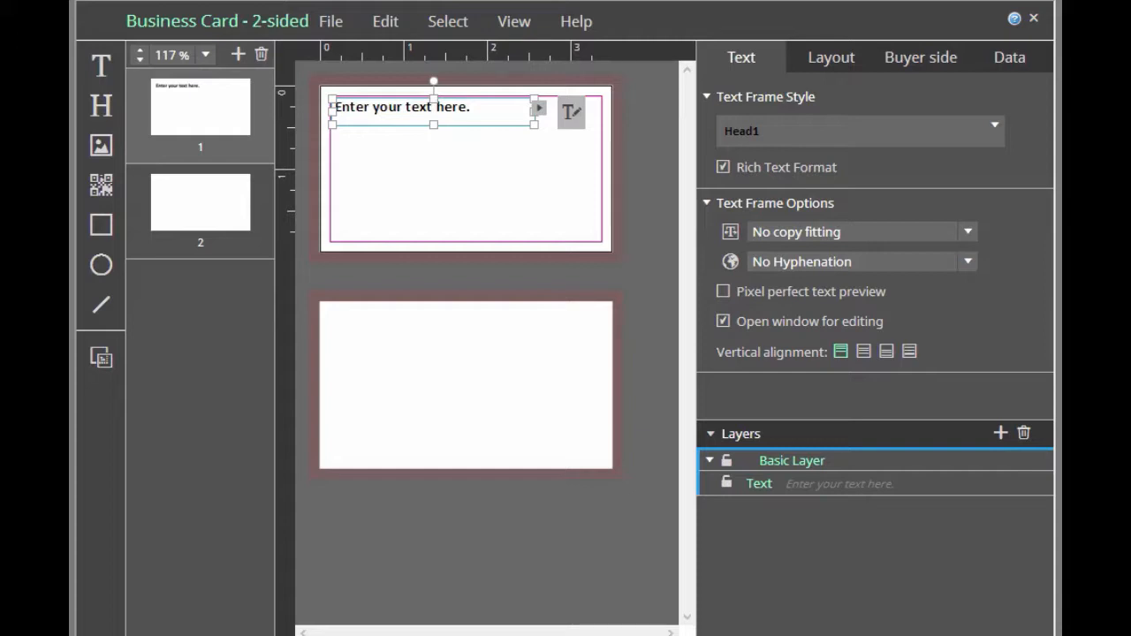
# Replace the frame's placeholder text with the variables "[[FirstName]] [[LastName]]" in the text editor
pyautogui.click(573, 125)
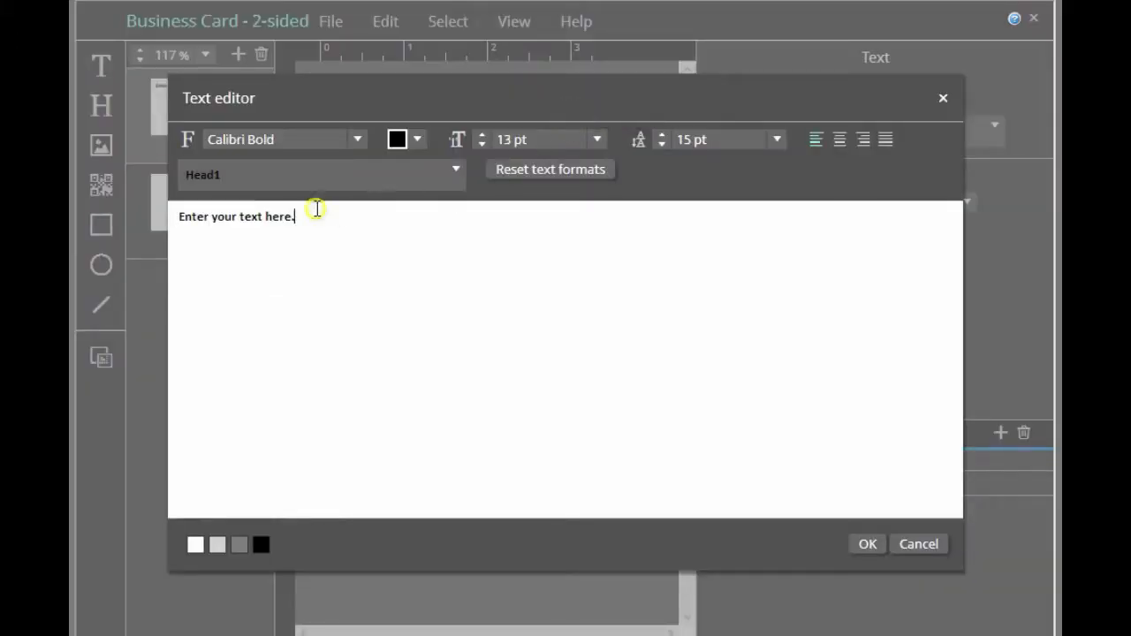
pyautogui.moveTo(297, 216); pyautogui.dragTo(125, 231)
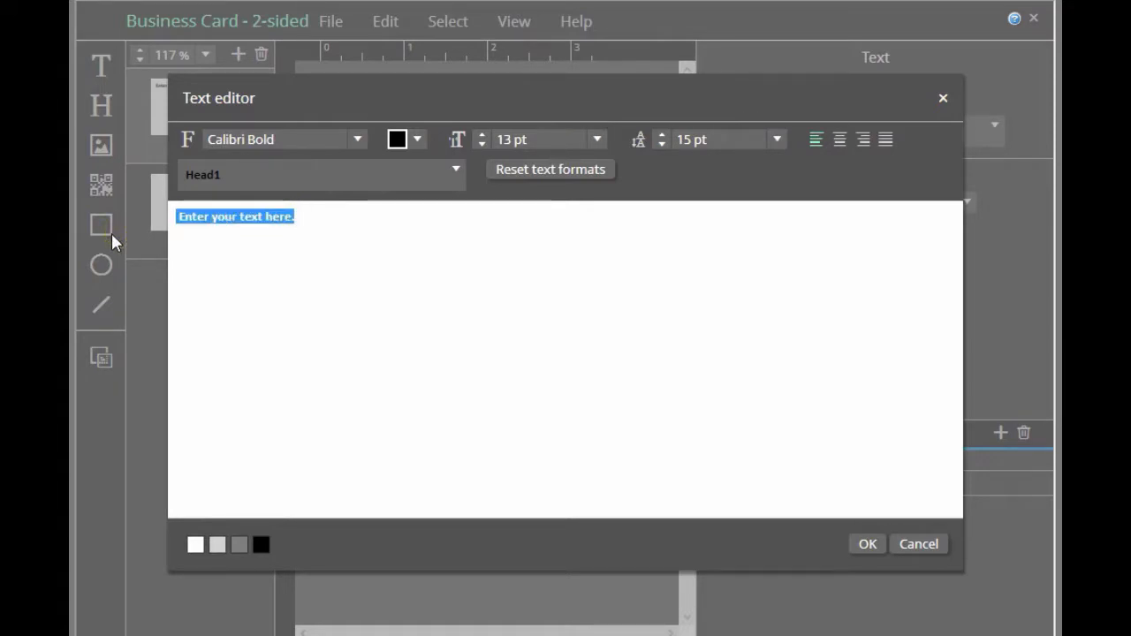
pyautogui.write('[[Firs')
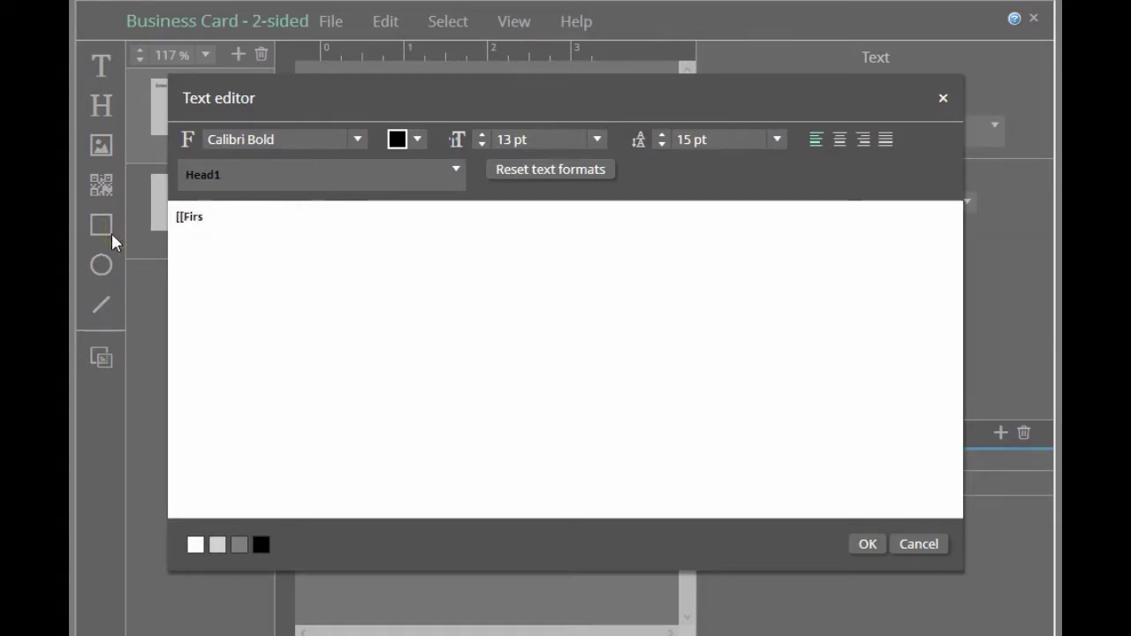
pyautogui.write('tName')
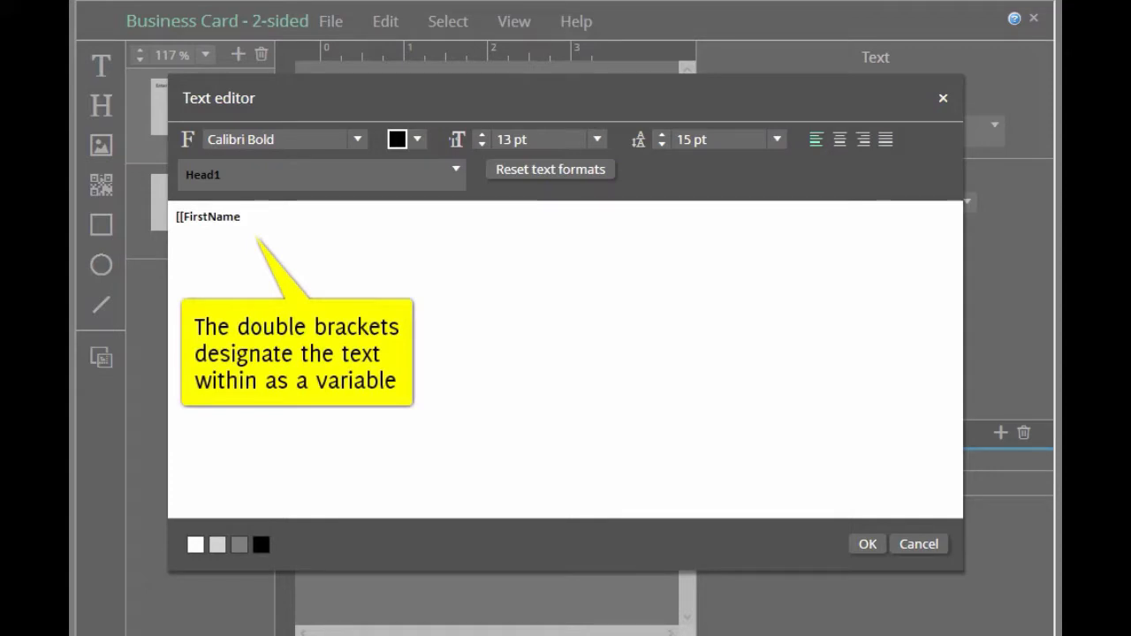
pyautogui.write(']] [[Last')
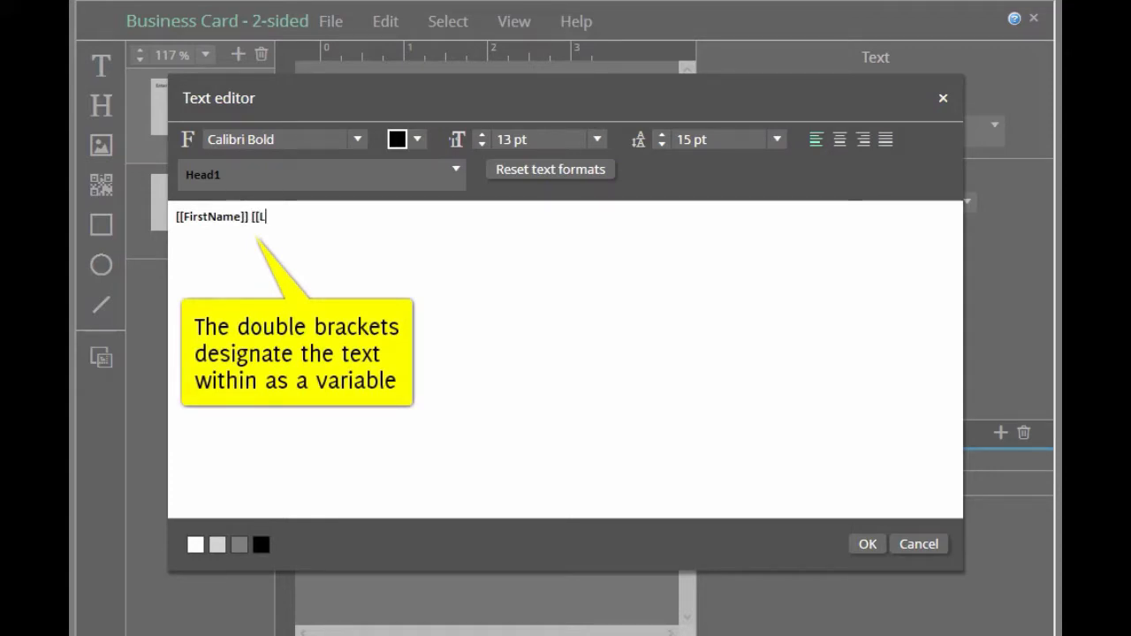
pyautogui.write('Name]]')
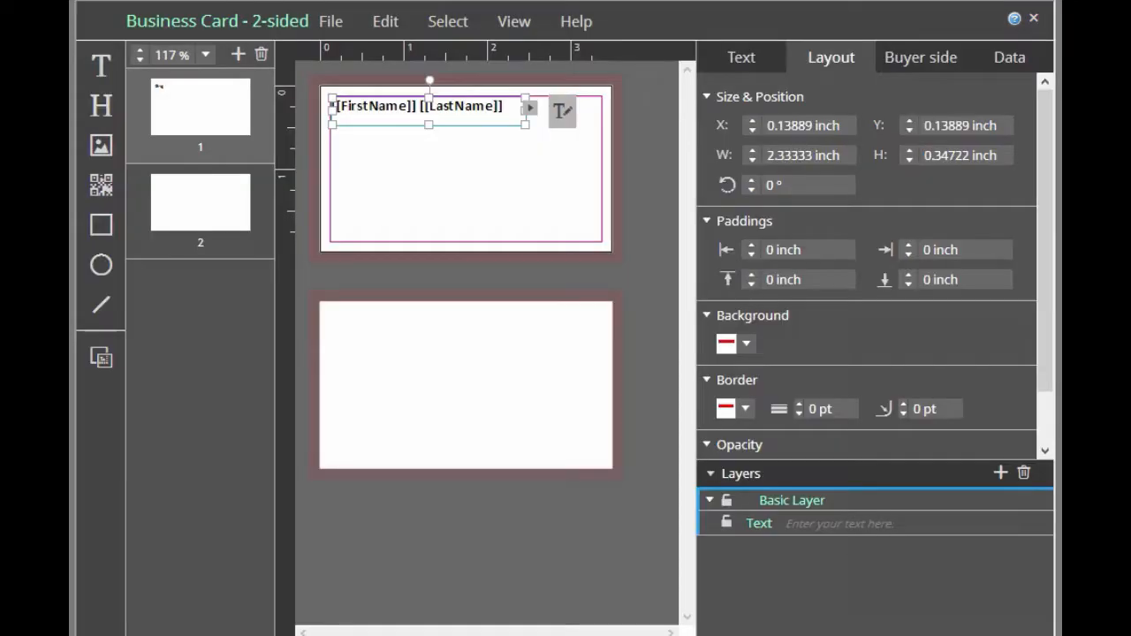
# Create a form field for the template and name it FirstName
pyautogui.click(1009, 62)
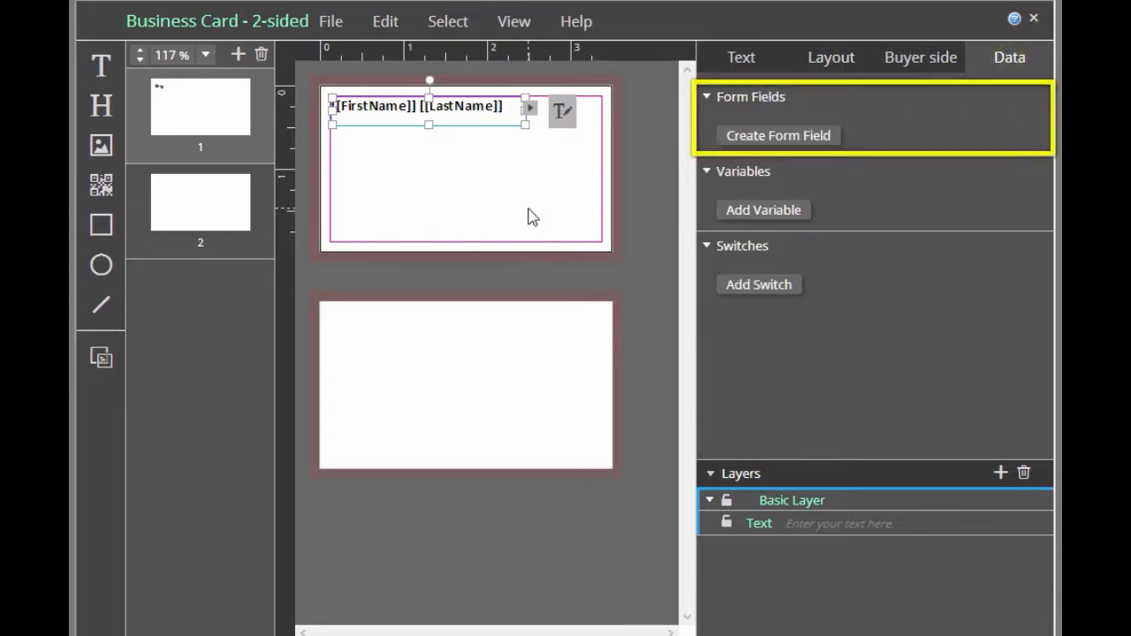
pyautogui.click(744, 141)
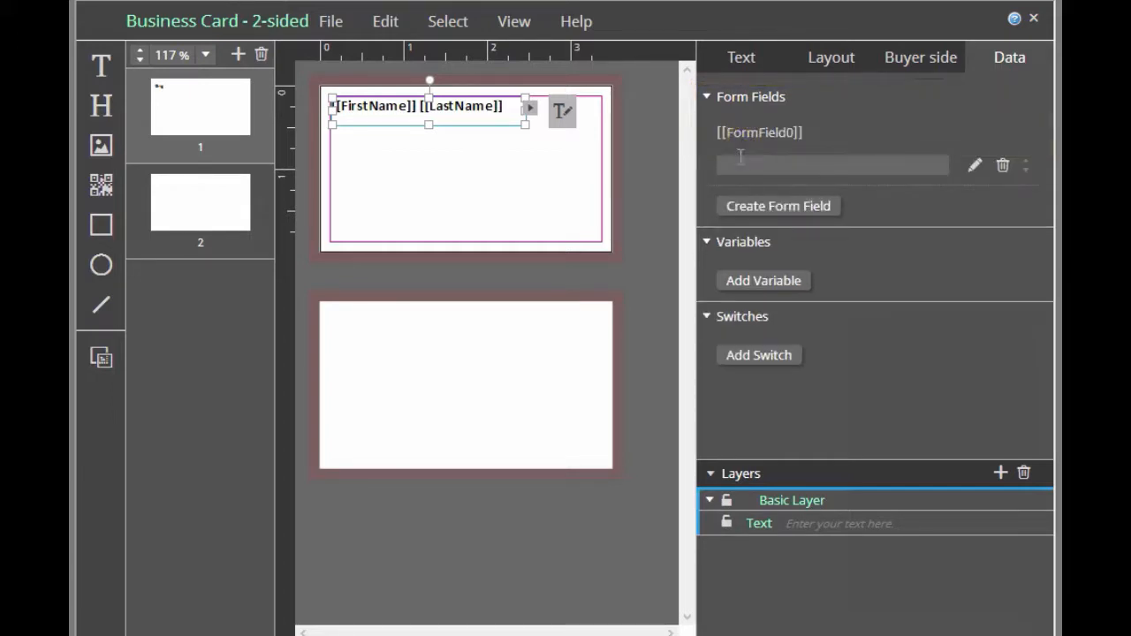
pyautogui.click(745, 135)
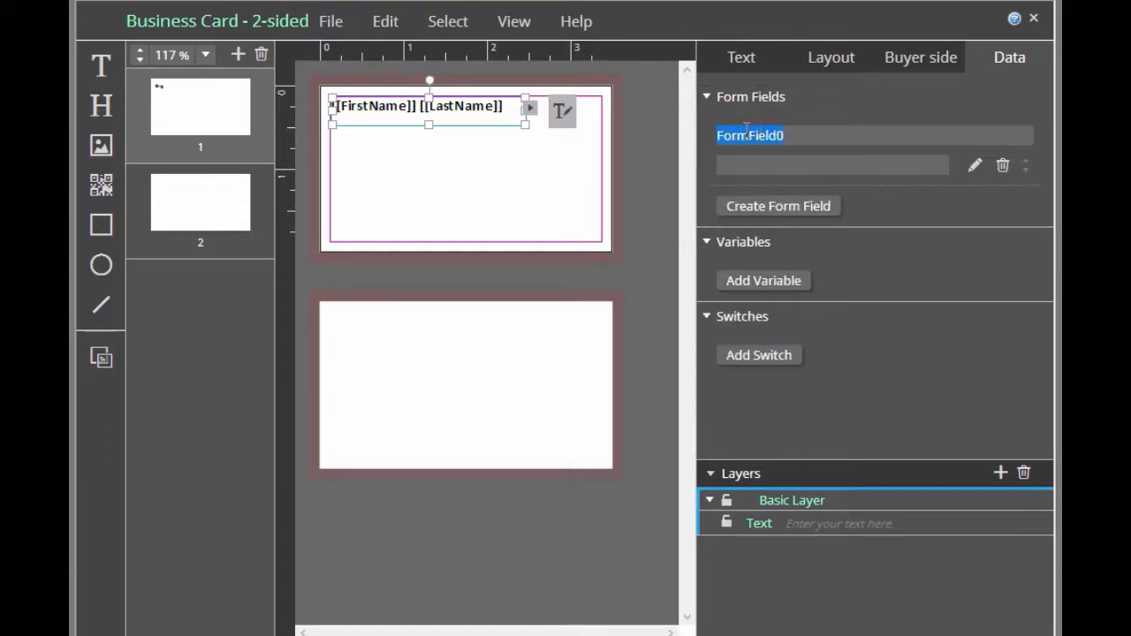
pyautogui.write('FirstName')
pyautogui.press('Return')
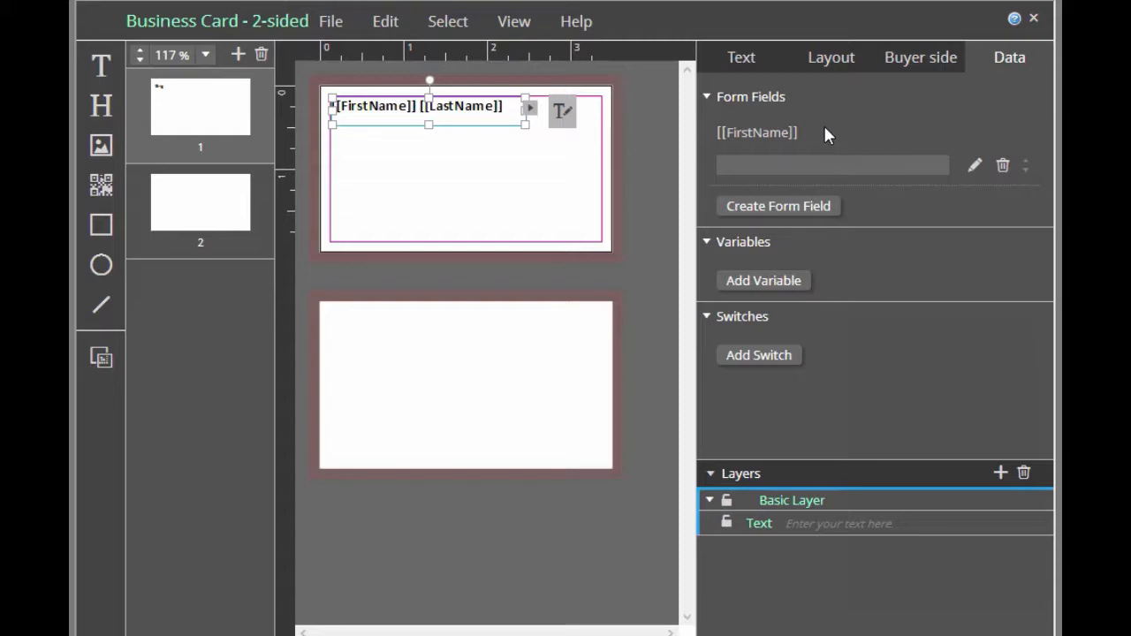
# In the FirstName form field's editor, set the display name to "First Name" and enter a sample first name as default value
pyautogui.click(975, 167)
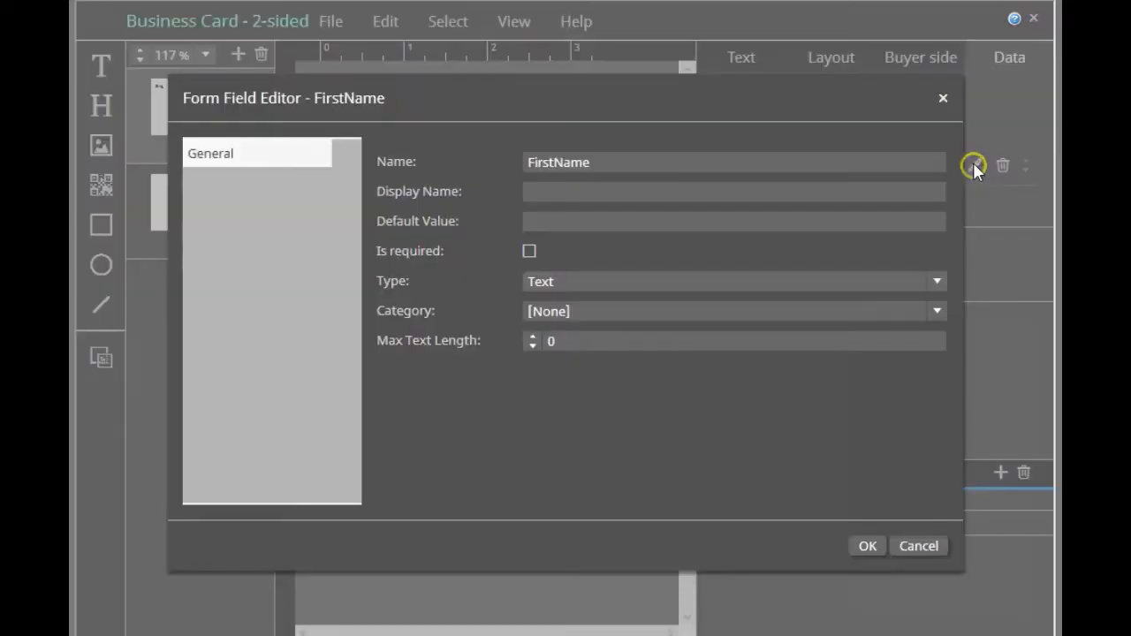
pyautogui.click(627, 192)
pyautogui.write('First Name')
pyautogui.click(604, 217)
pyautogui.write('Jane')
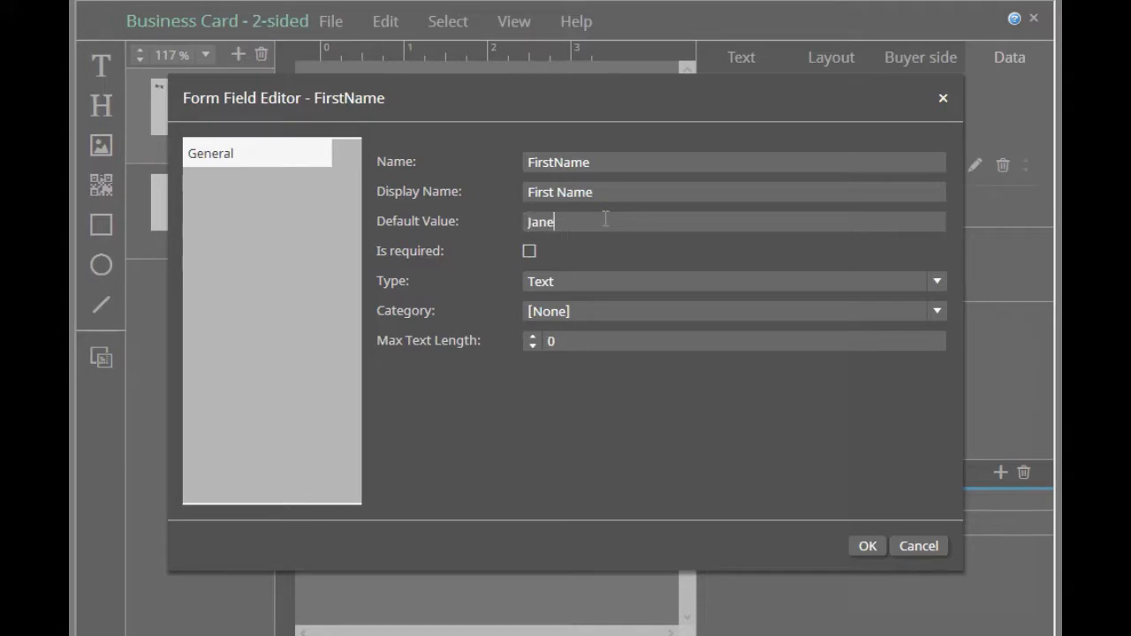
# Keep the FirstName field optional and of type Text, assign the First Name category, set max text length to 25 and accept
pyautogui.click(529, 252)
pyautogui.click(529, 254)
pyautogui.click(937, 281)
pyautogui.click(876, 305)
pyautogui.click(937, 312)
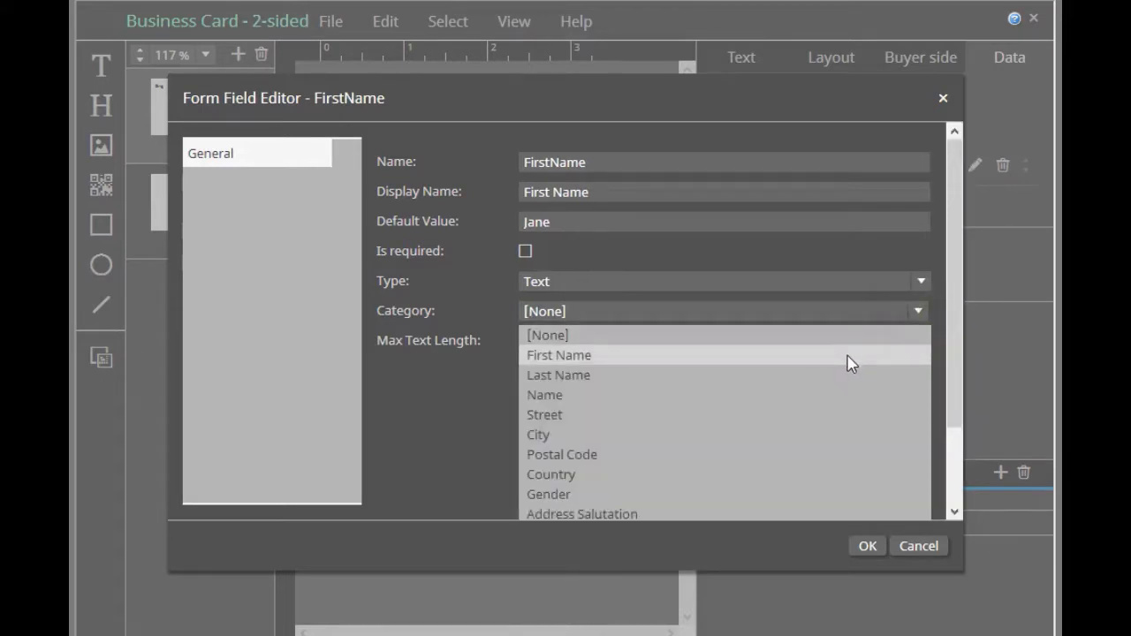
pyautogui.click(849, 357)
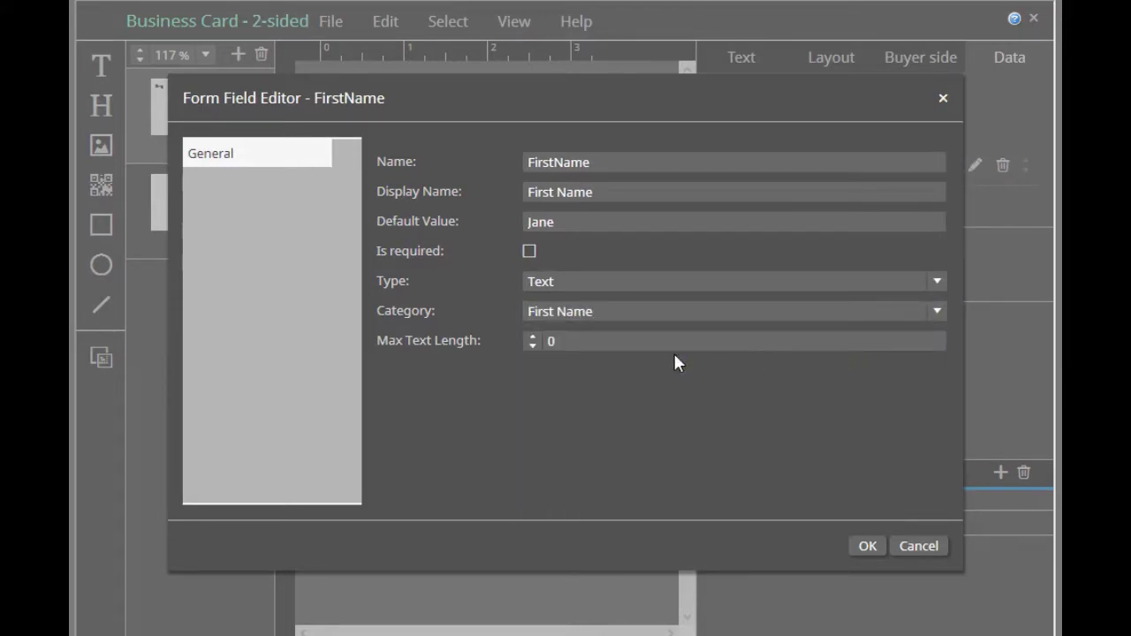
pyautogui.click(523, 346)
pyautogui.write('25')
pyautogui.click(861, 548)
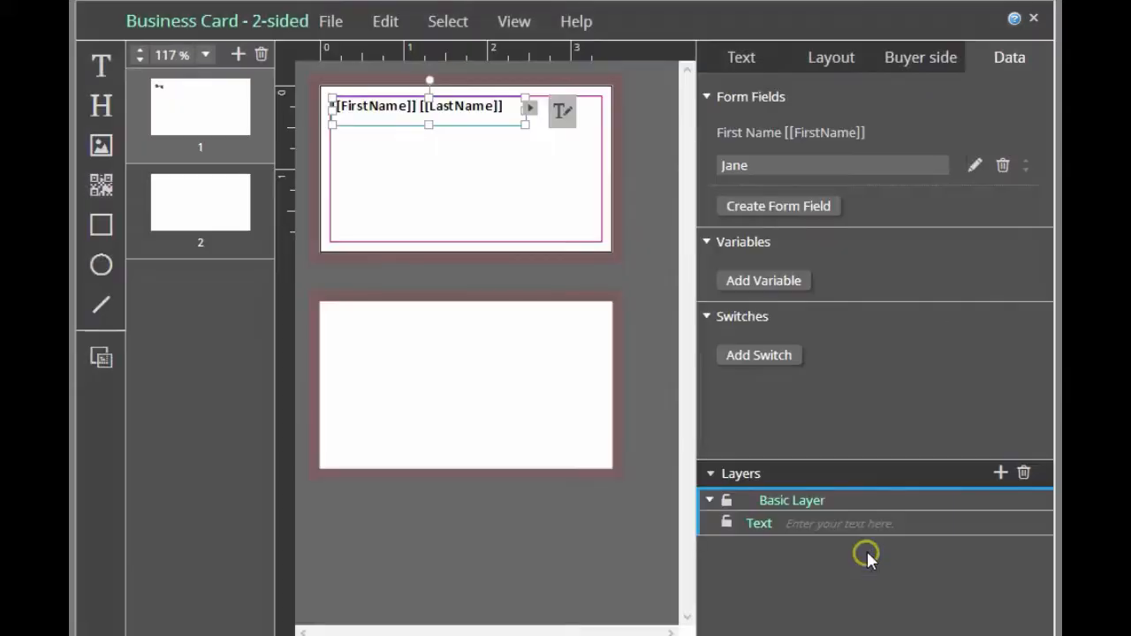
# Create a second form field and name it LastName
pyautogui.click(815, 206)
pyautogui.click(750, 203)
pyautogui.doubleClick(753, 204)
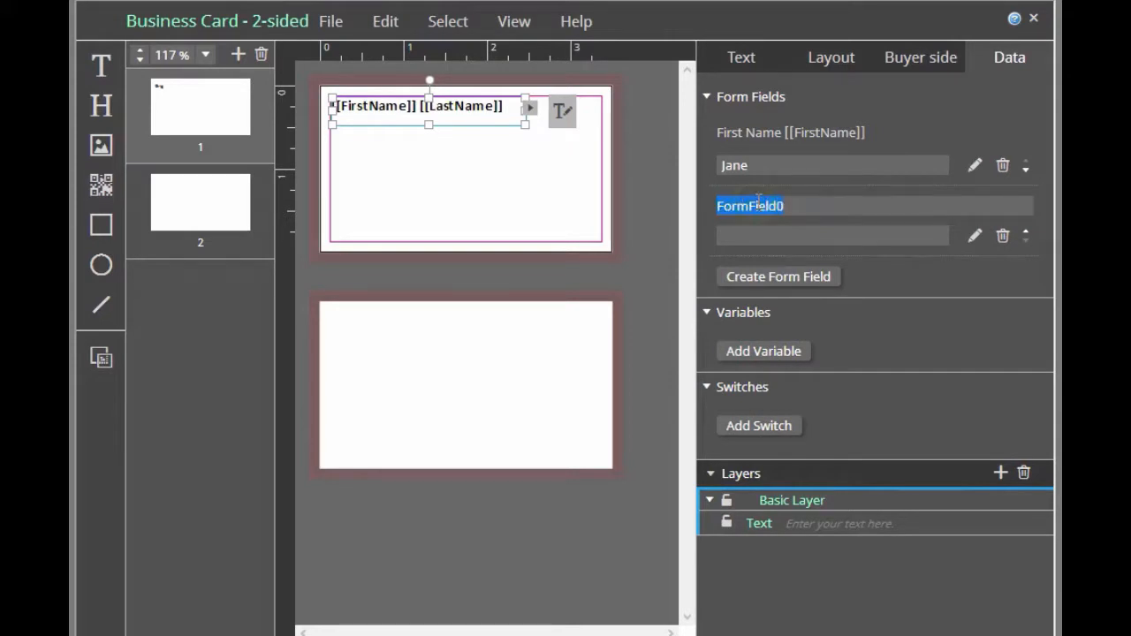
pyautogui.write('LastName')
# Set the LastName field's display name to "LastName", enter a sample last name as default value and make the field required
pyautogui.click(975, 236)
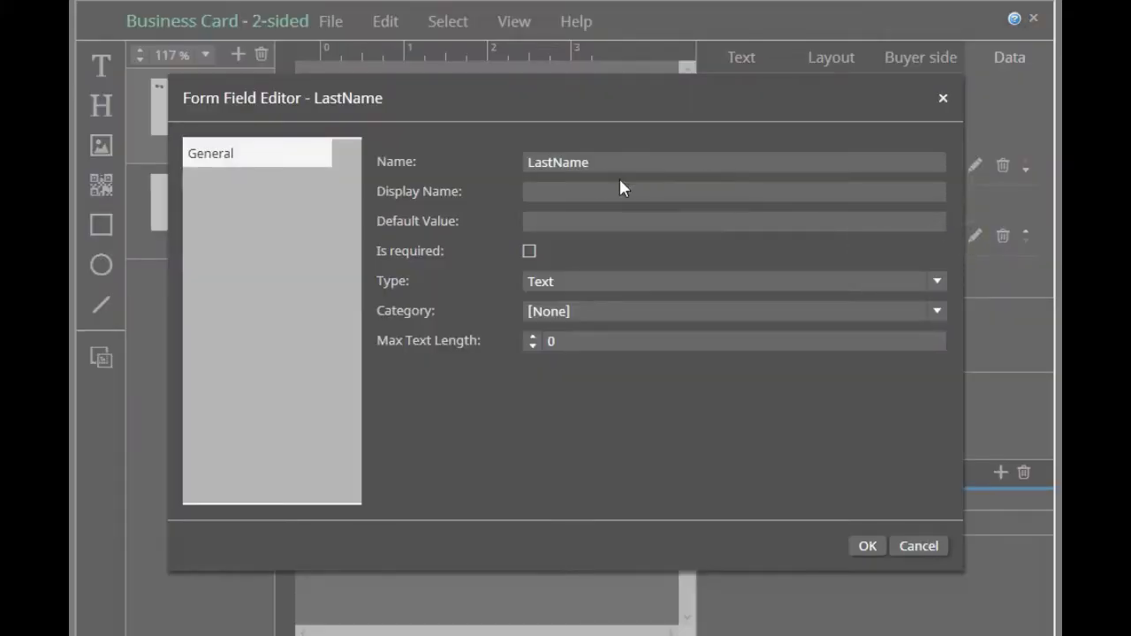
pyautogui.click(590, 190)
pyautogui.write('LastName')
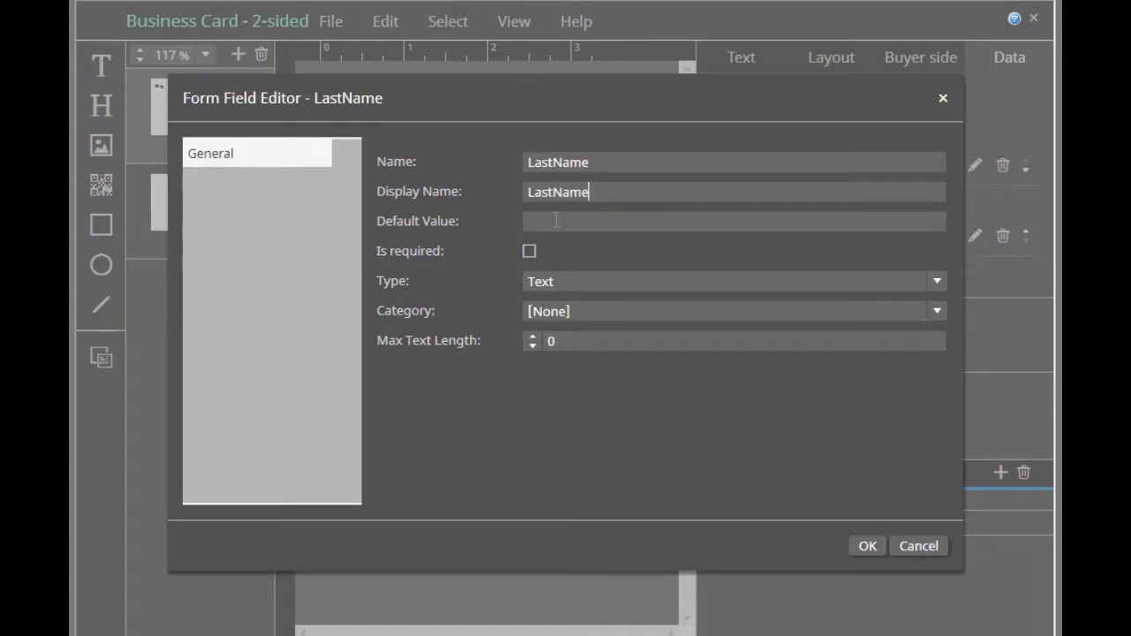
pyautogui.click(550, 220)
pyautogui.write('Arno')
pyautogui.click(530, 252)
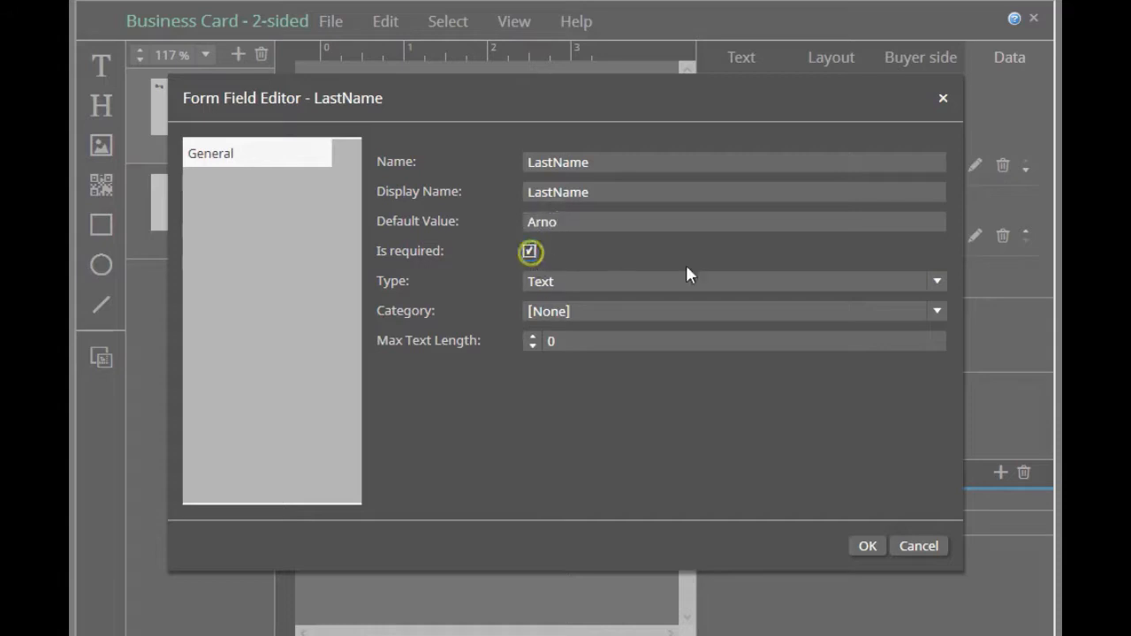
# Assign the Last Name category to the LastName field, set its max text length to 25 and accept
pyautogui.click(934, 311)
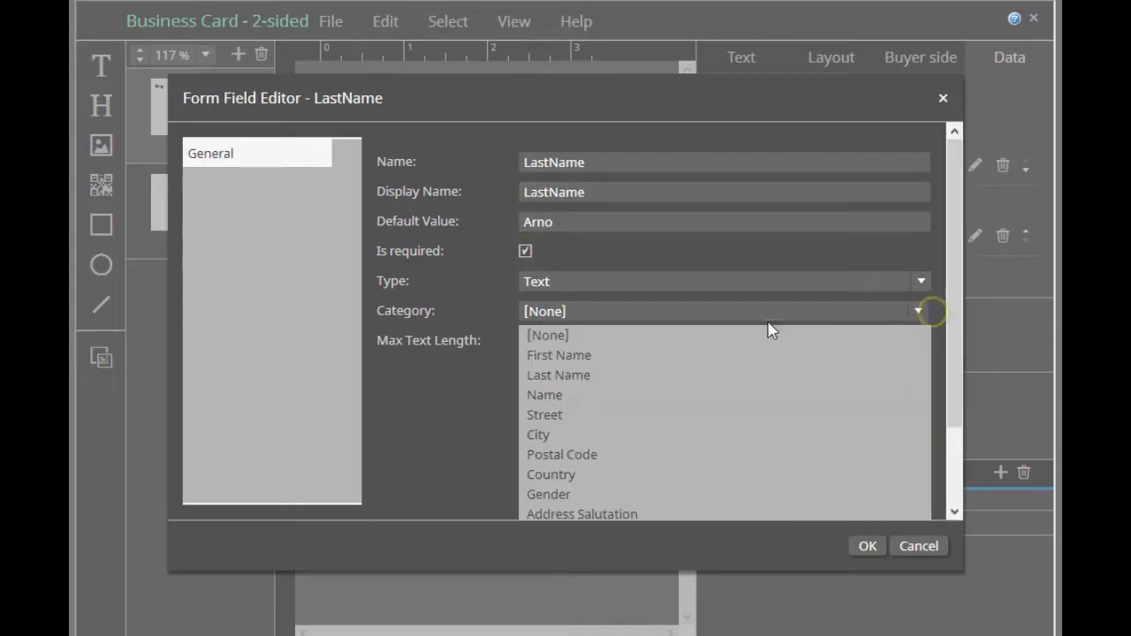
pyautogui.click(645, 375)
pyautogui.click(484, 342)
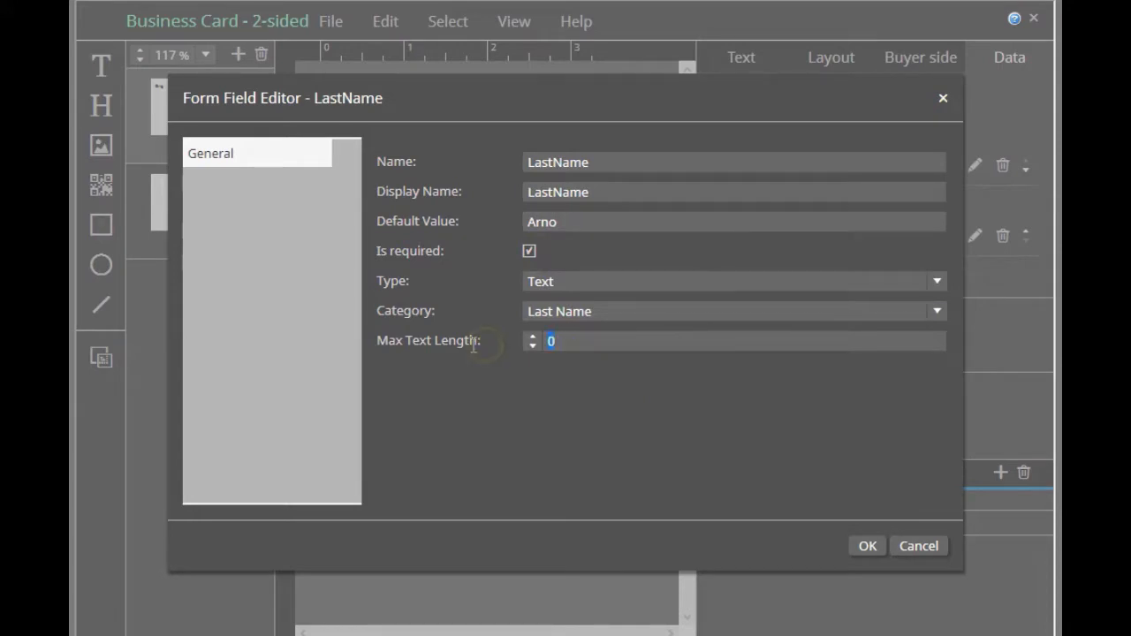
pyautogui.write('25')
pyautogui.click(868, 547)
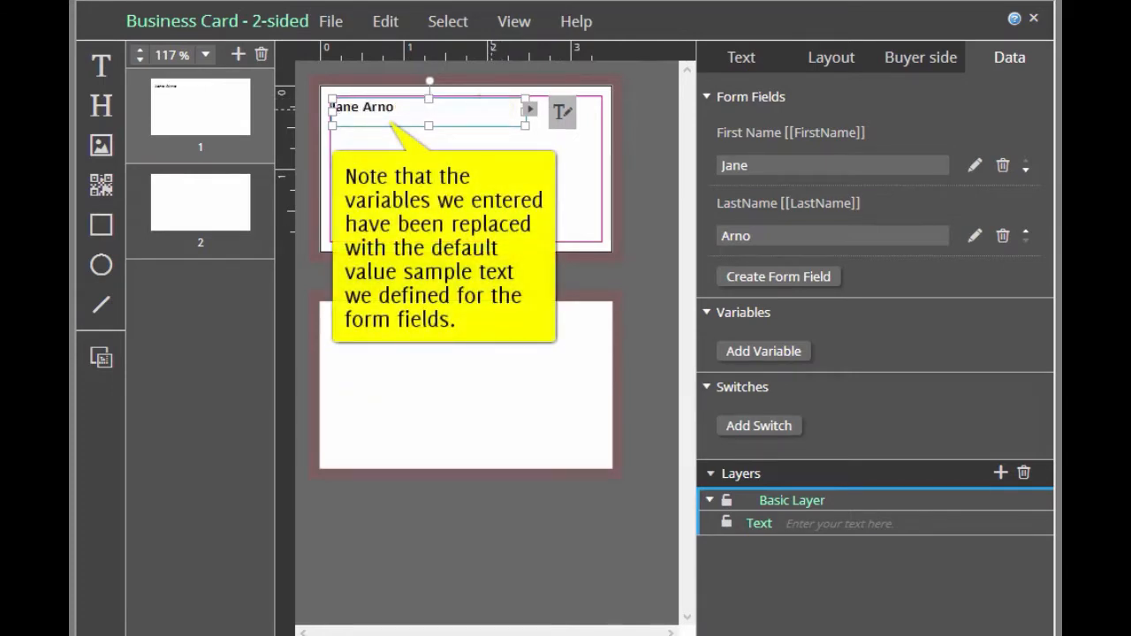
# Examine the name text frame's size, padding, background and border settings, and review the template's form fields
pyautogui.click(487, 175)
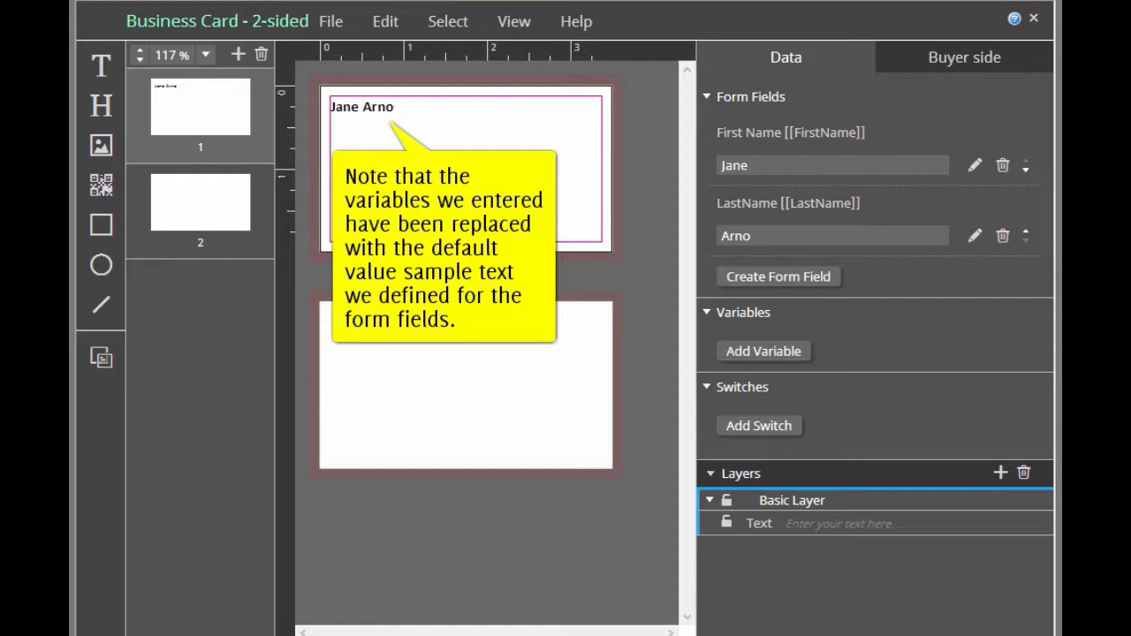
pyautogui.click(388, 108)
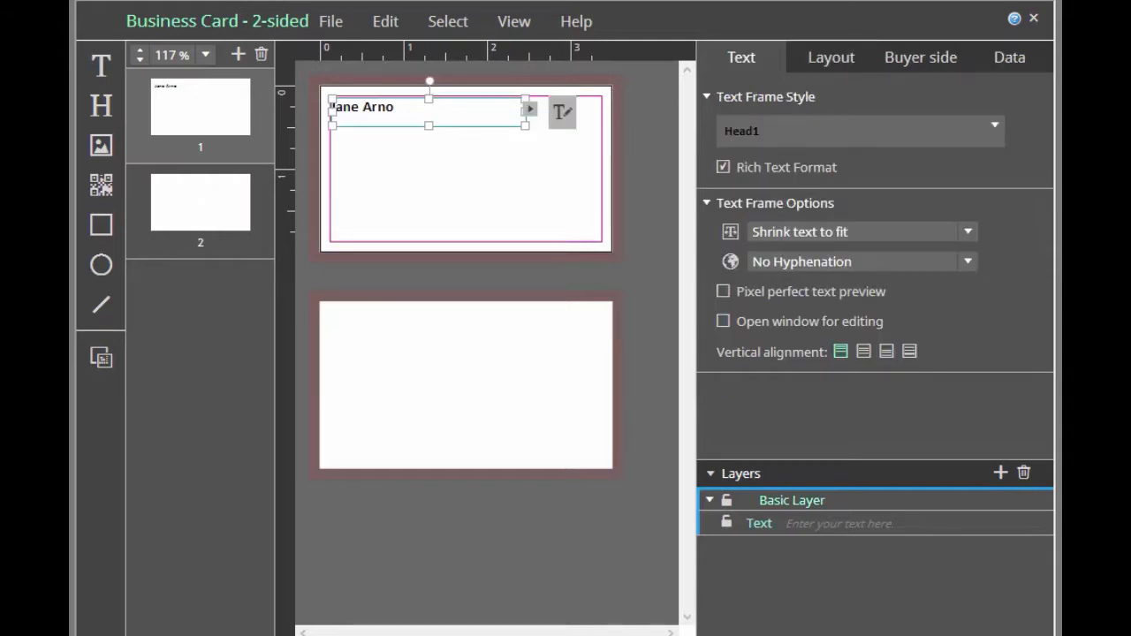
pyautogui.click(831, 56)
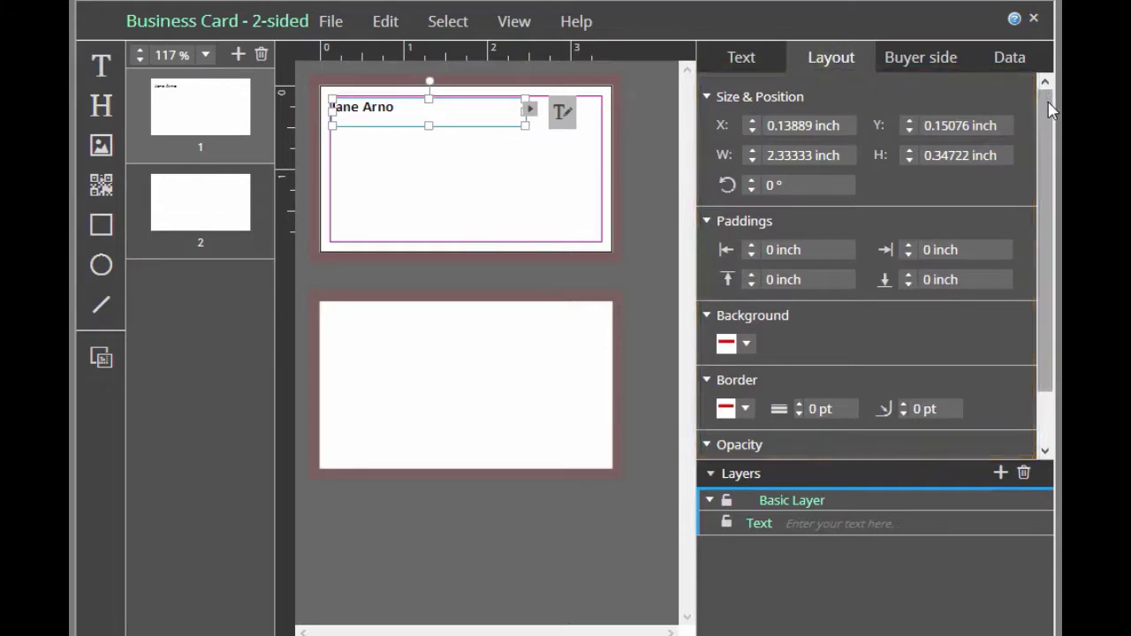
pyautogui.moveTo(1049, 109); pyautogui.dragTo(1026, 164)
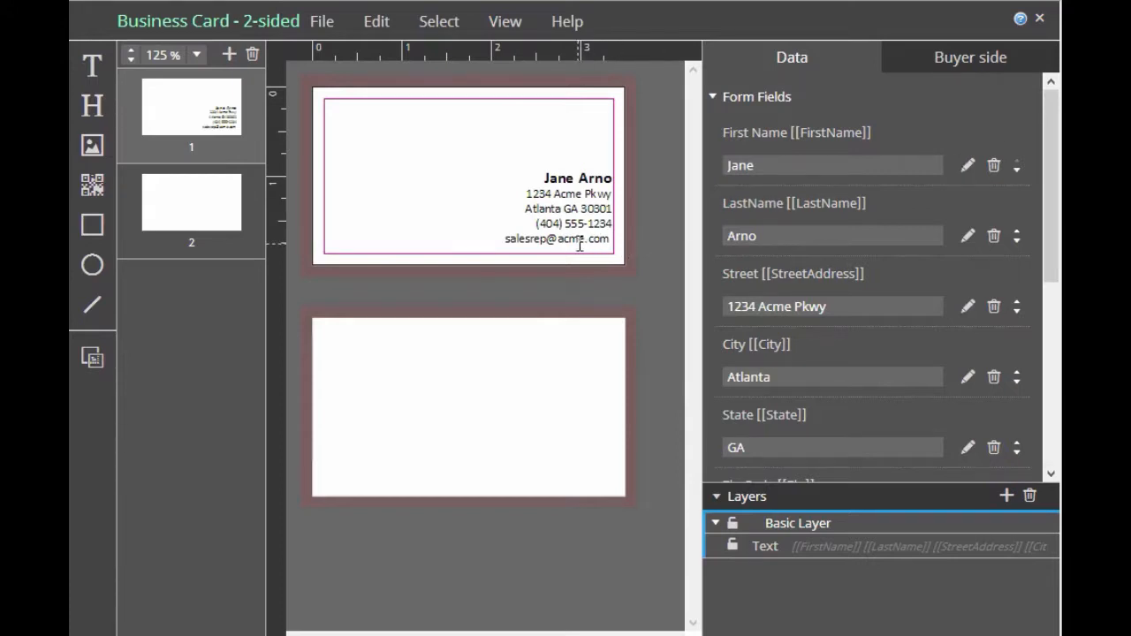
pyautogui.moveTo(1049, 106)
pyautogui.mouseDown()
pyautogui.moveTo(1026, 257)
pyautogui.moveTo(1037, 90)
pyautogui.mouseUp()
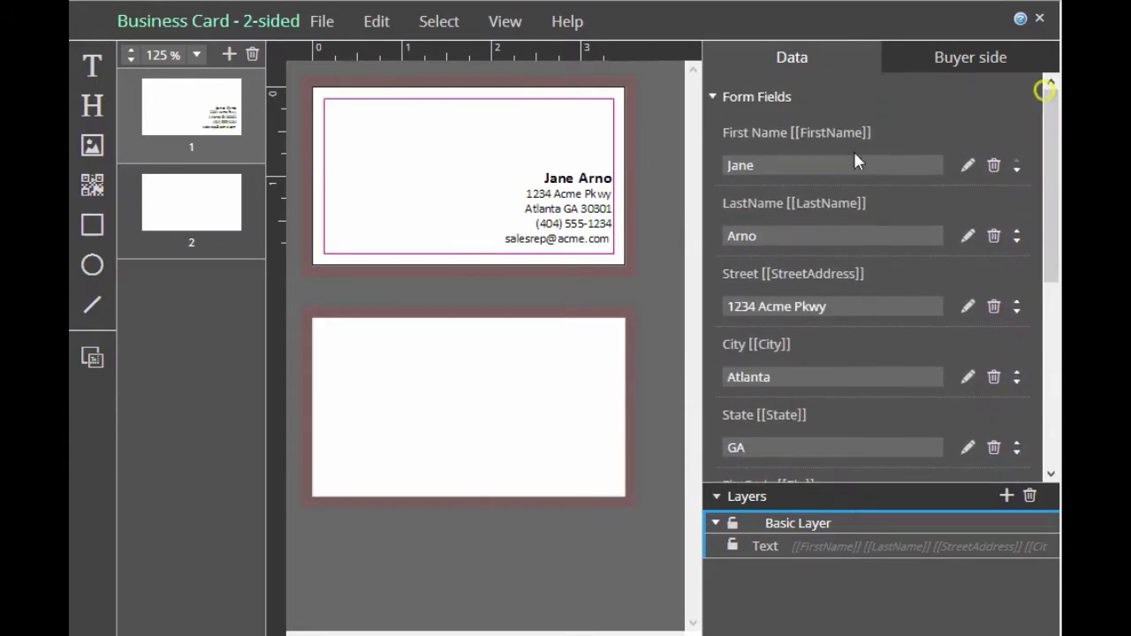
# Review the contact text frame's variables in the text editor, accept the text as it is and deselect the frame
pyautogui.click(558, 248)
pyautogui.click(329, 212)
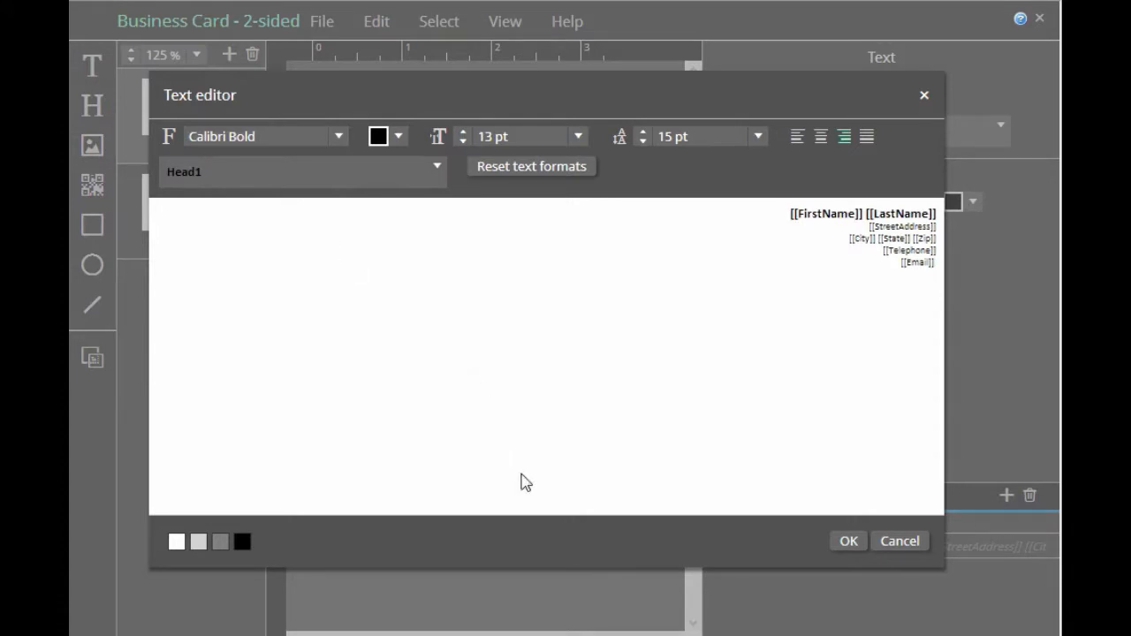
pyautogui.click(851, 540)
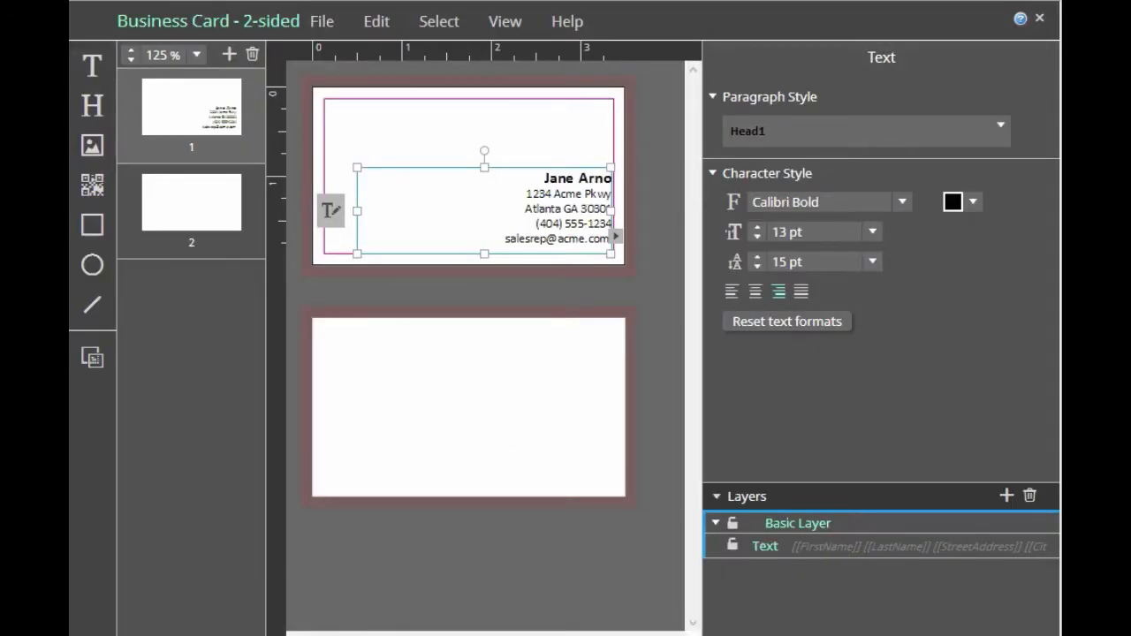
pyautogui.click(397, 215)
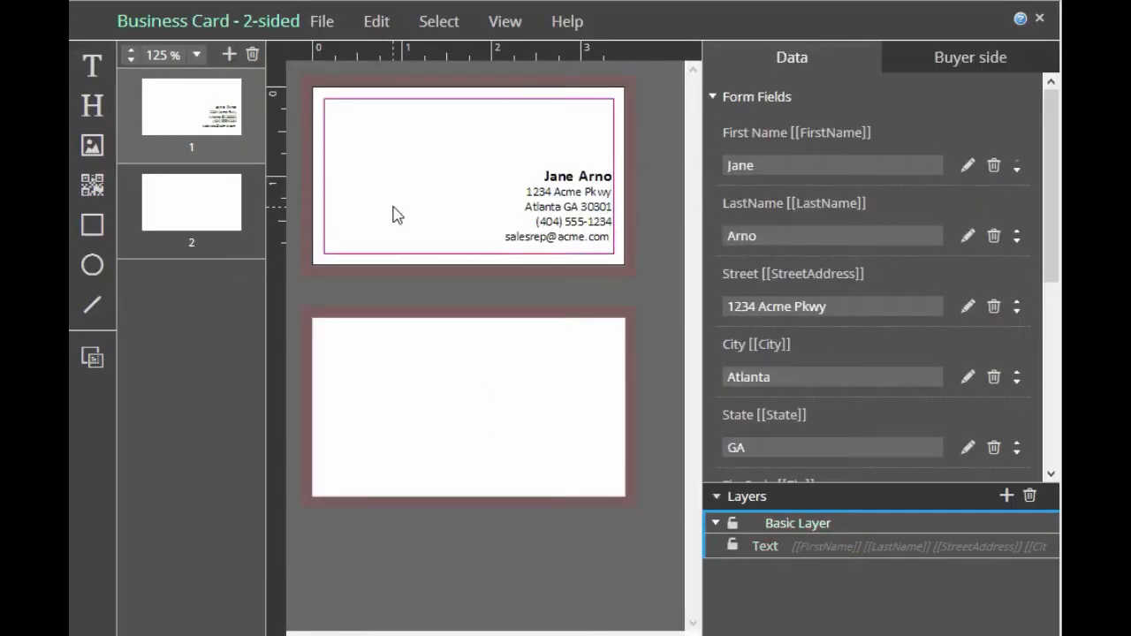
# Place the spyrologo.jpg logo on the card's front page and enlarge it to about 1.44 by 1.01 inches
pyautogui.click(92, 145)
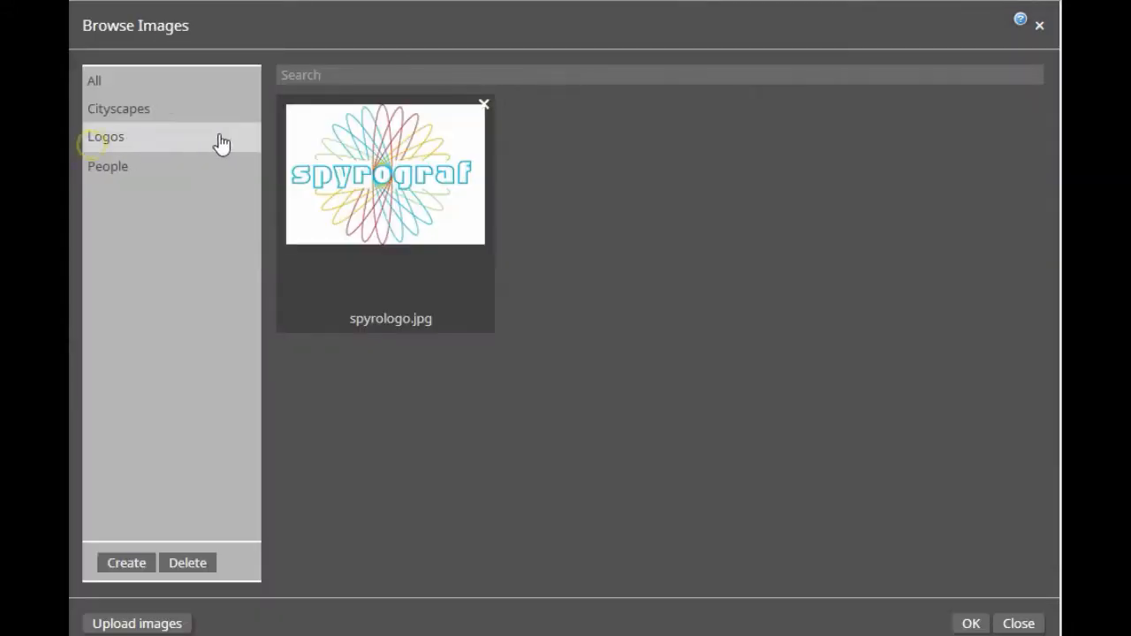
pyautogui.doubleClick(350, 155)
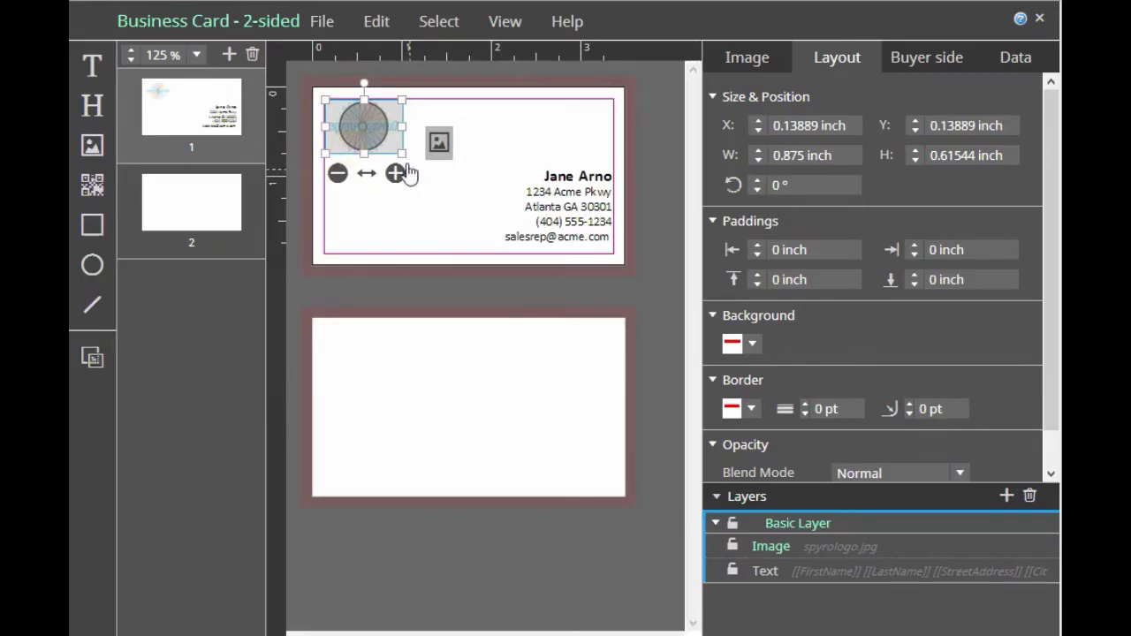
pyautogui.moveTo(403, 153); pyautogui.dragTo(455, 235)
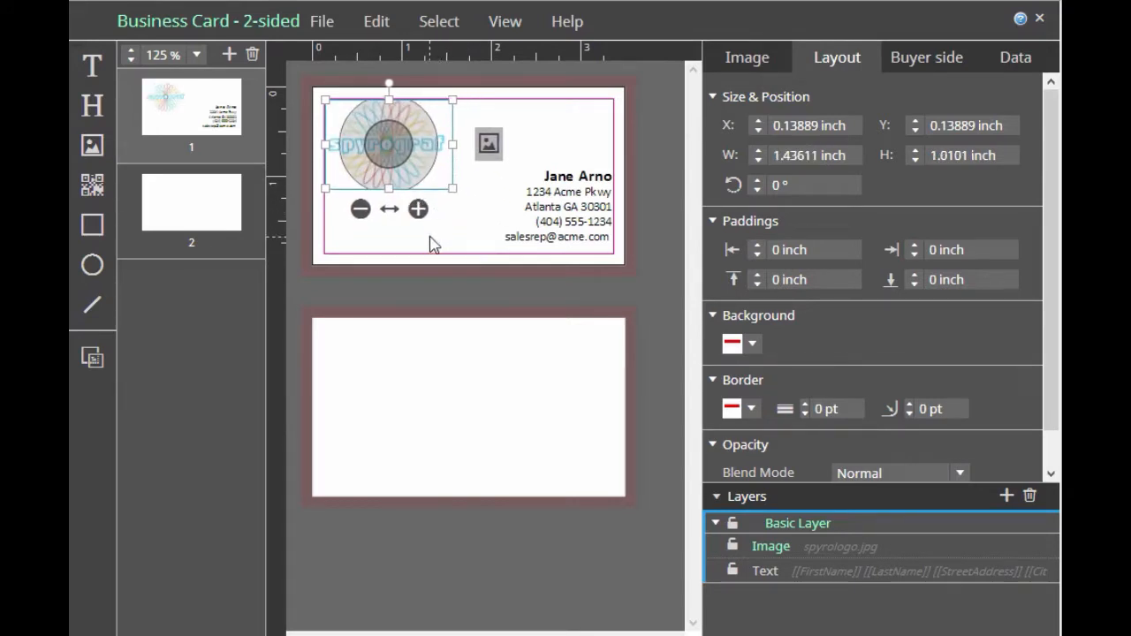
# Try shifting the logo within its image frame using custom positioning
pyautogui.click(415, 157)
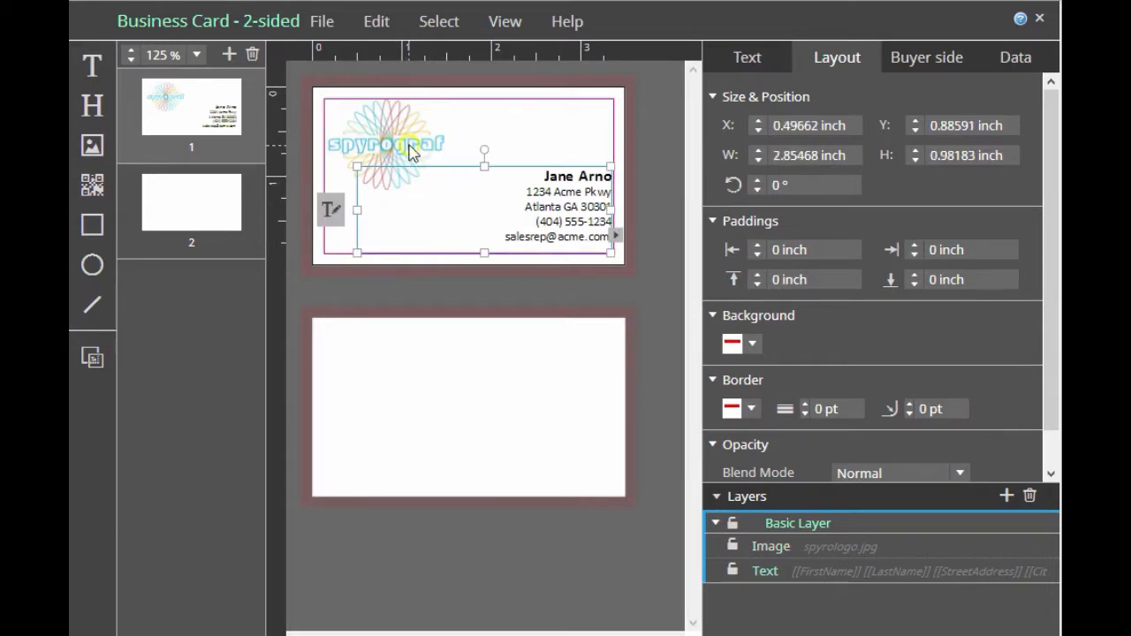
pyautogui.click(409, 144)
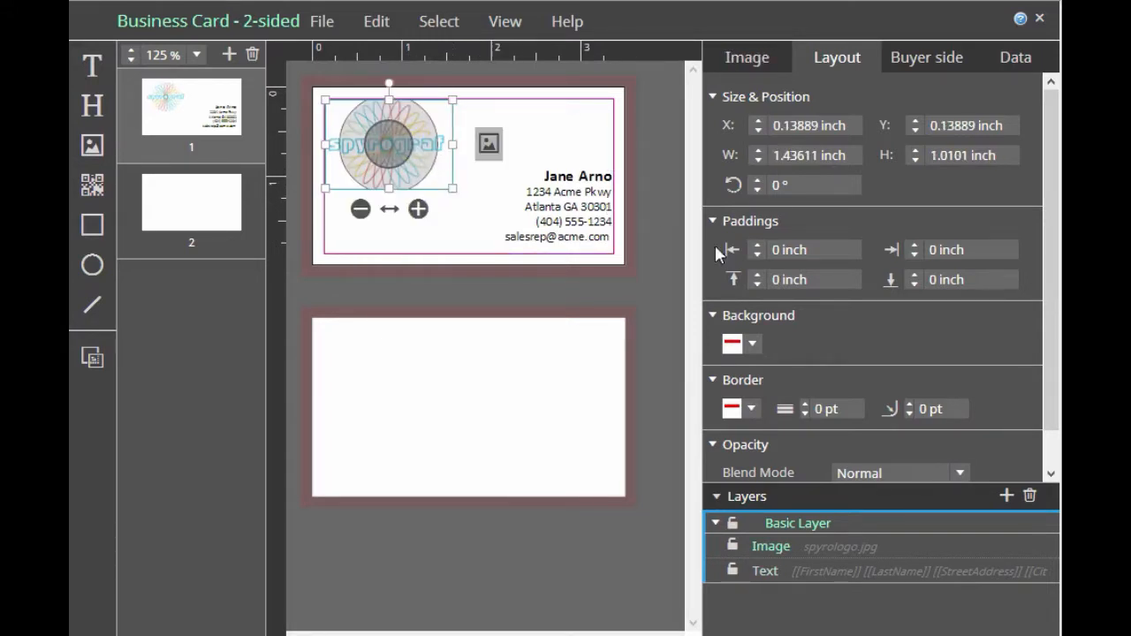
pyautogui.click(781, 57)
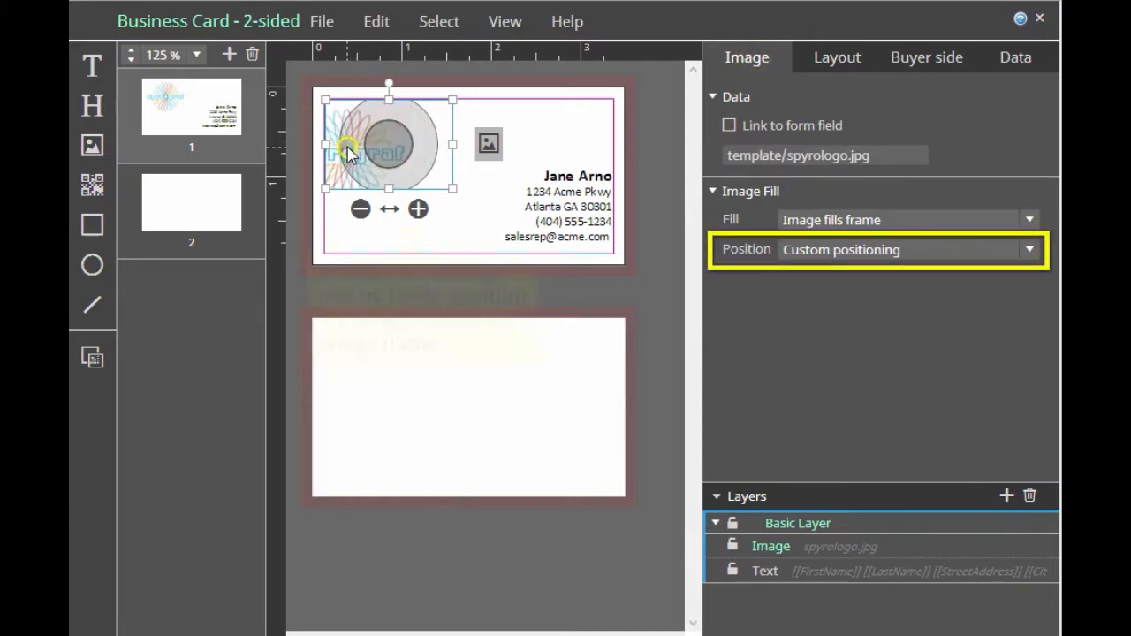
pyautogui.click(456, 225)
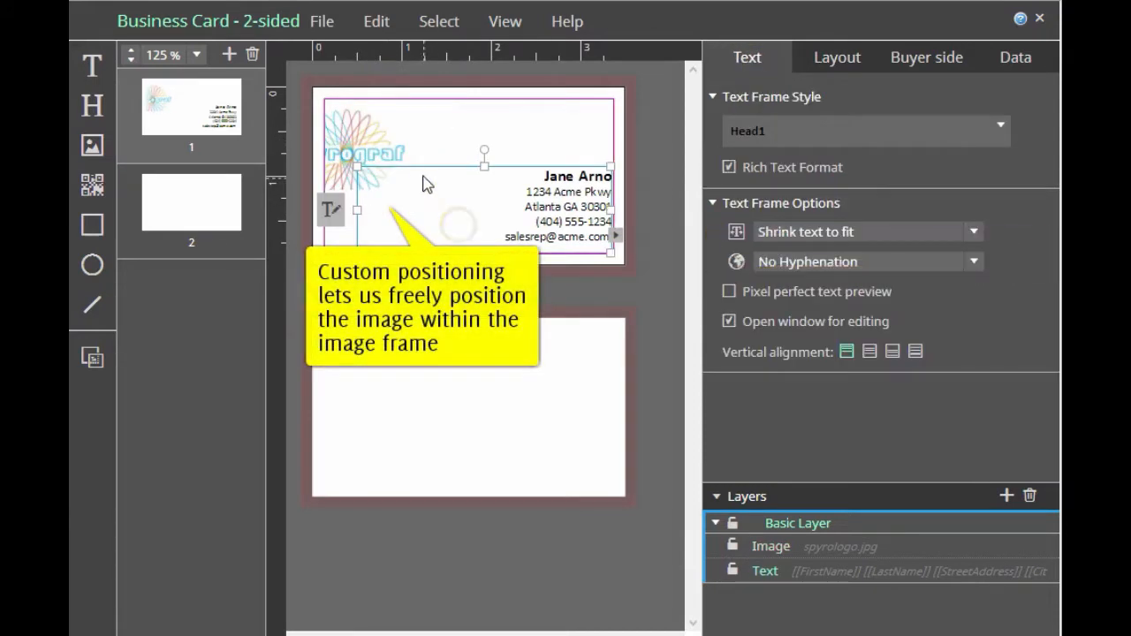
# Set the logo to Automatic positioning within its frame and enlarge the frame further
pyautogui.click(380, 140)
pyautogui.click(1030, 250)
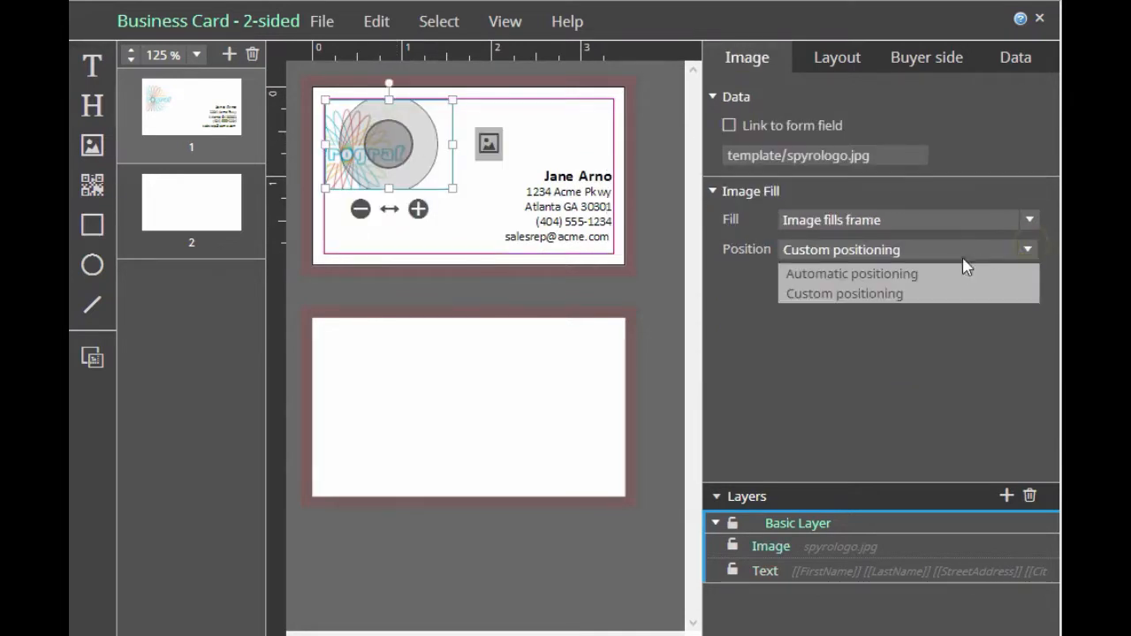
pyautogui.click(945, 273)
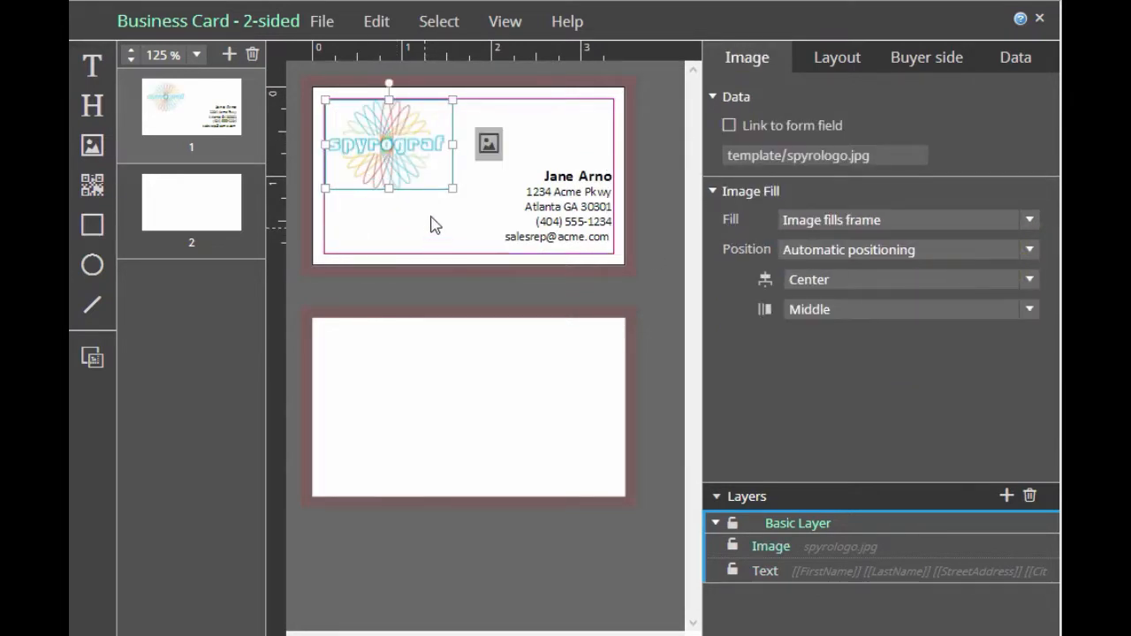
pyautogui.moveTo(452, 188); pyautogui.dragTo(478, 229)
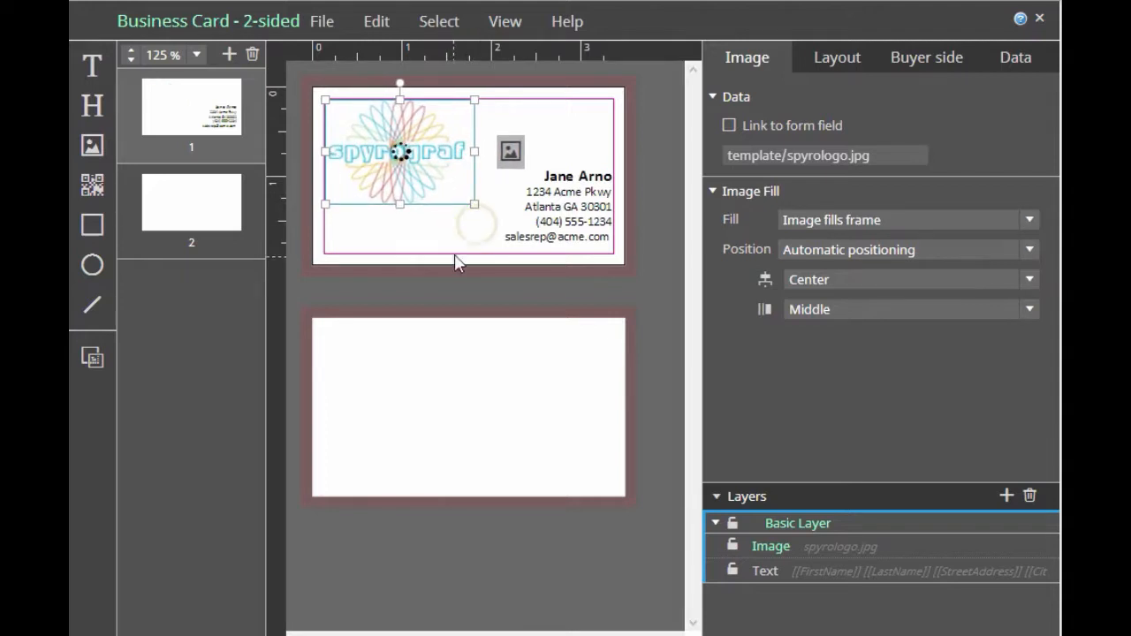
# Examine the buyer-side permissions for the document and for the logo image
pyautogui.click(433, 281)
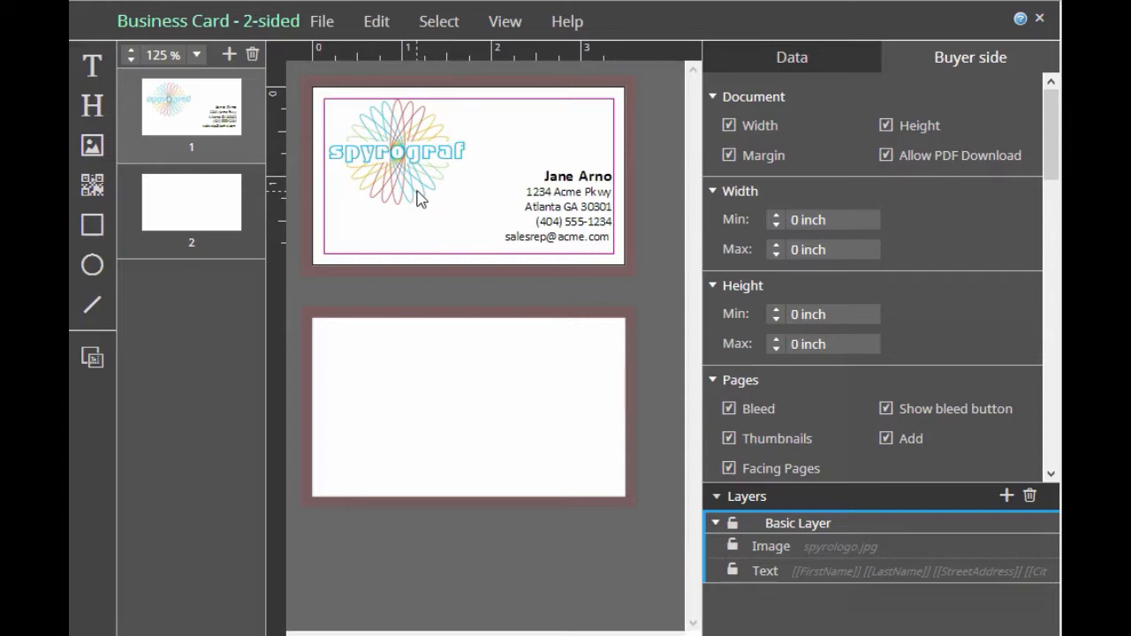
pyautogui.click(419, 199)
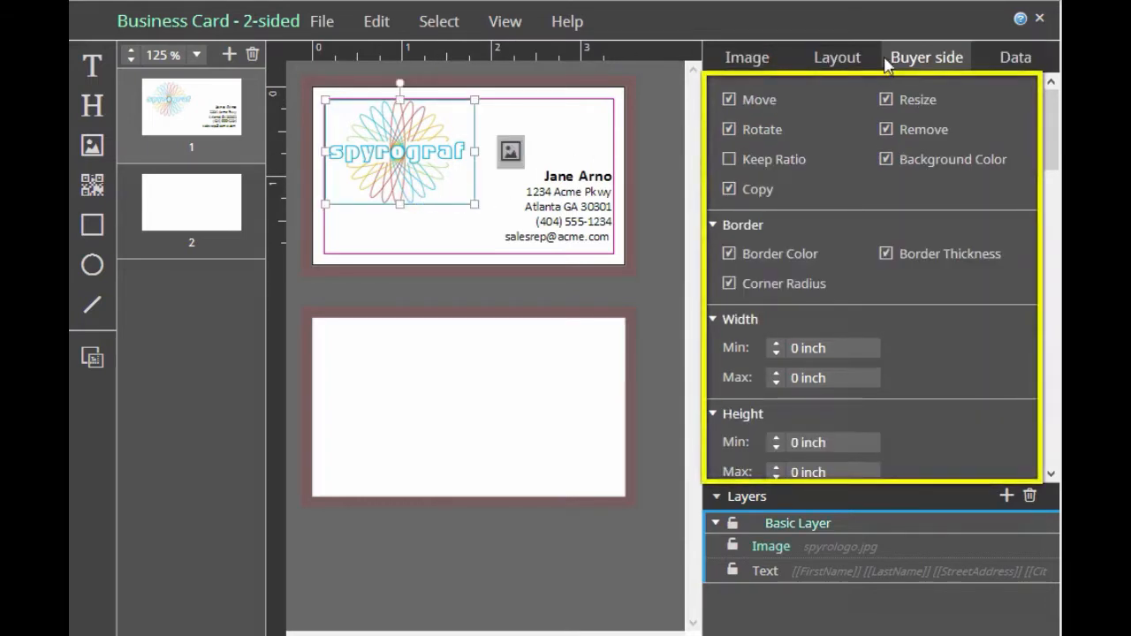
# Review the logo image's buyer-side permissions, turning Change Image off and back on
pyautogui.click(1051, 106)
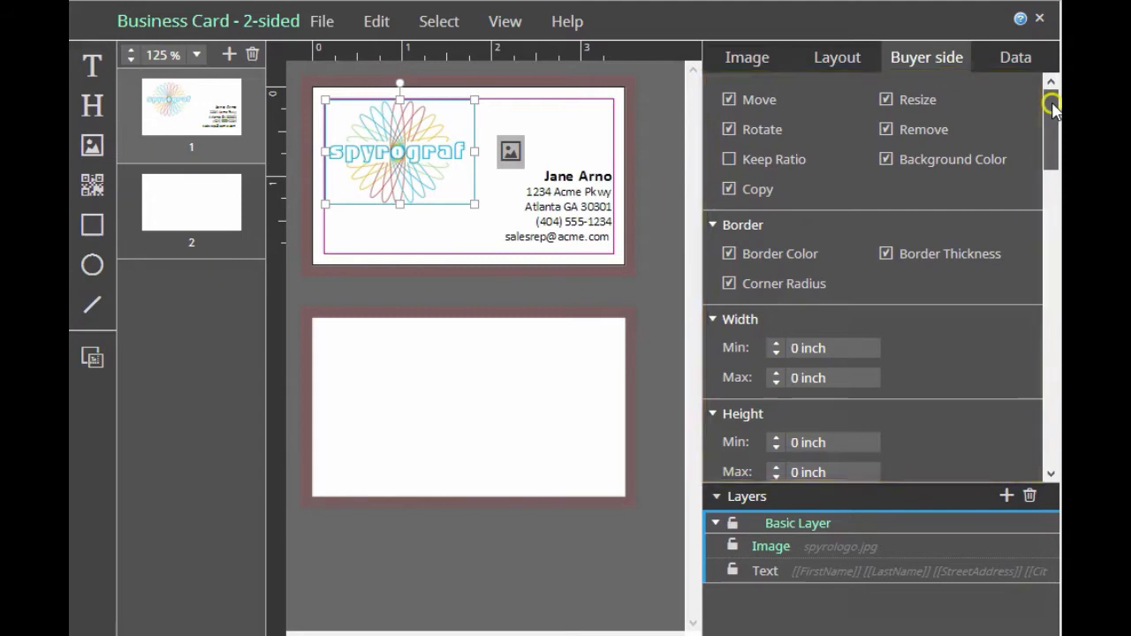
pyautogui.moveTo(1052, 107); pyautogui.dragTo(1043, 165)
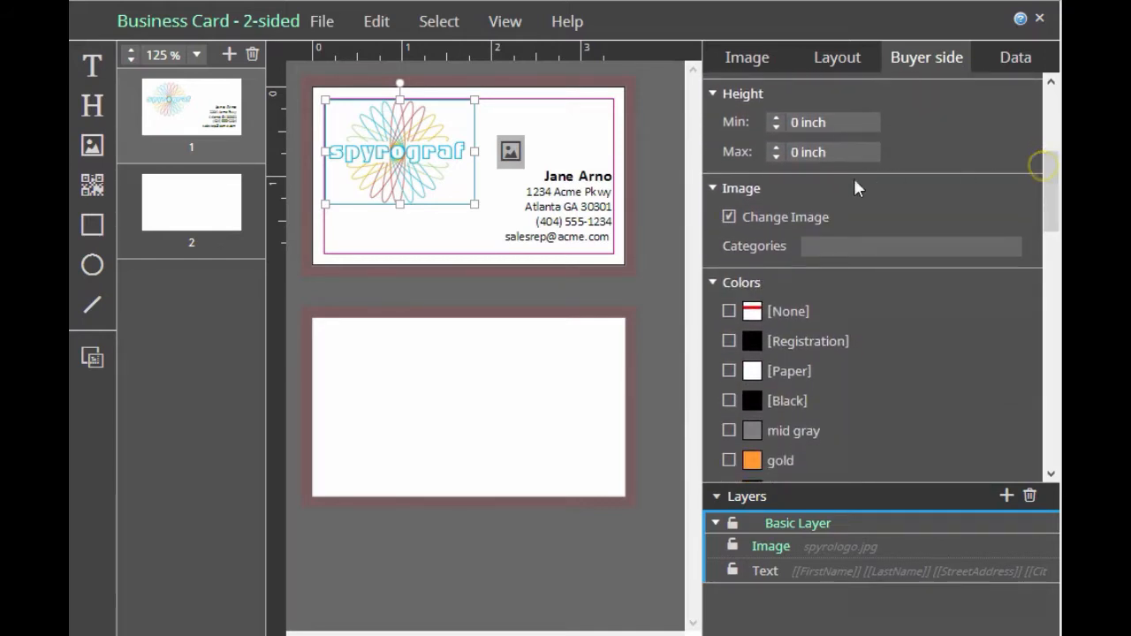
pyautogui.click(730, 221)
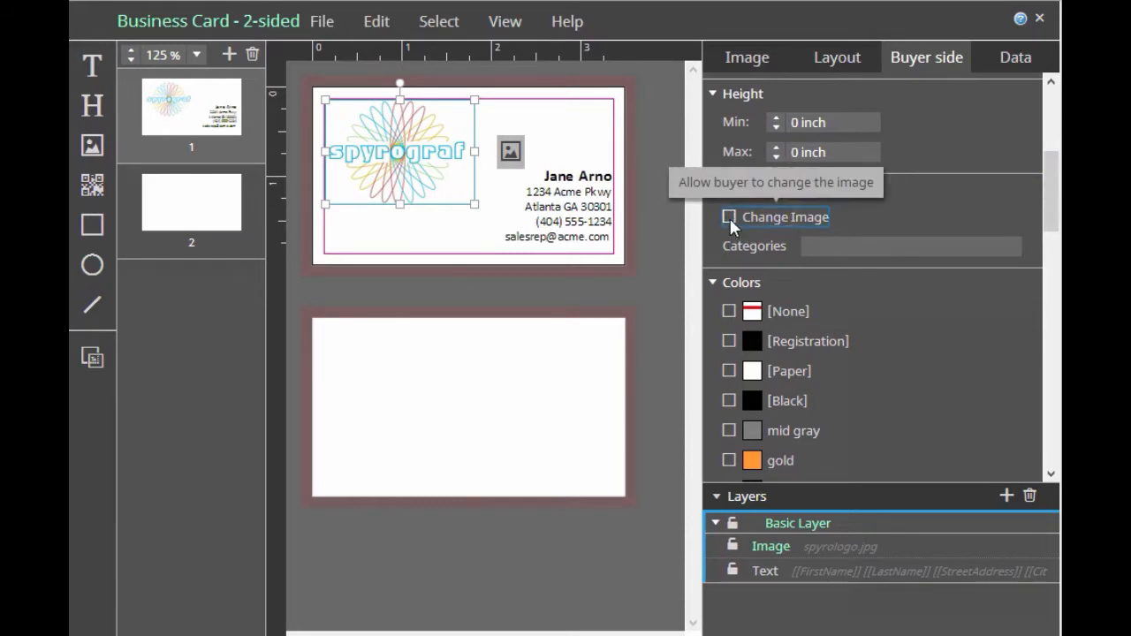
pyautogui.click(730, 216)
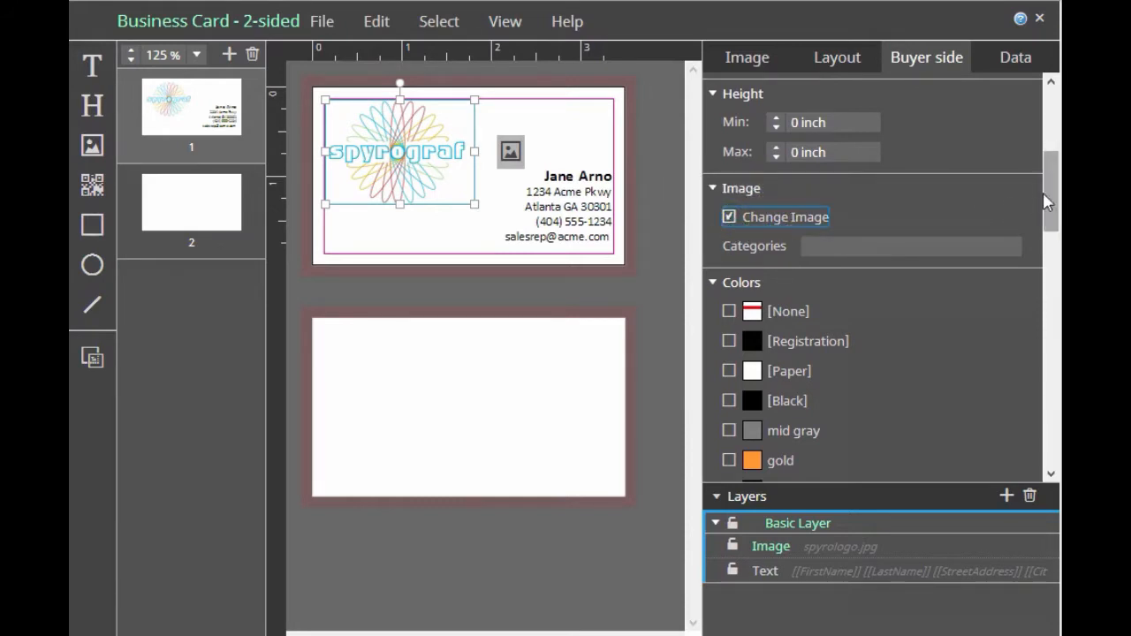
pyautogui.moveTo(1045, 201); pyautogui.dragTo(1052, 204)
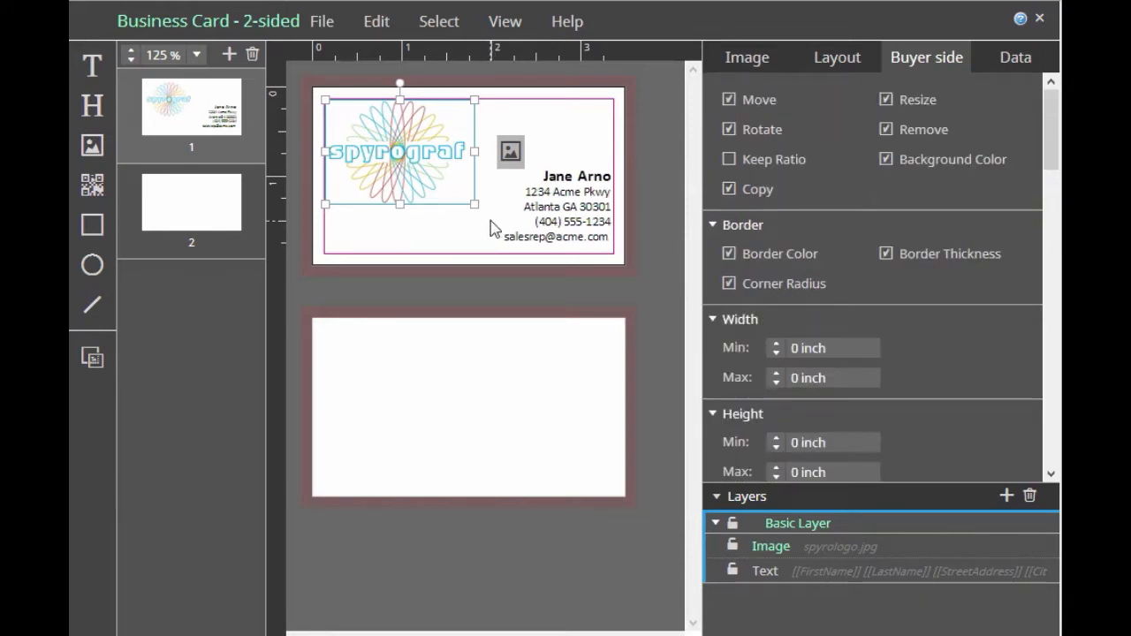
# Review the contact text's buyer-side permissions, turning the Styles and Fonts permissions off and back on
pyautogui.click(560, 226)
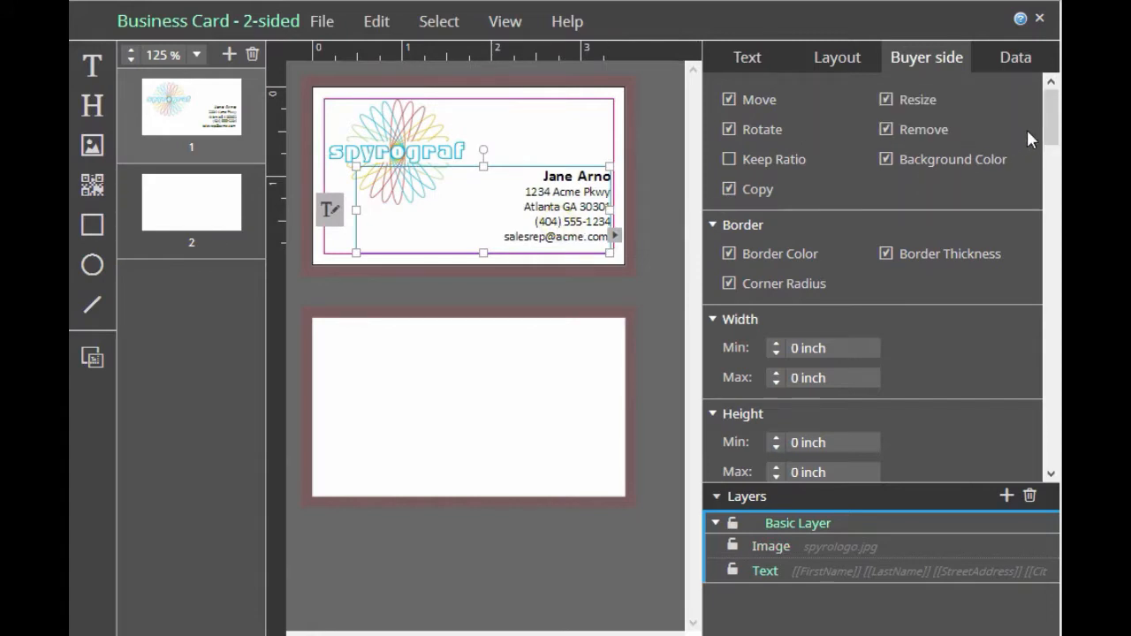
pyautogui.moveTo(1050, 116); pyautogui.dragTo(1051, 177)
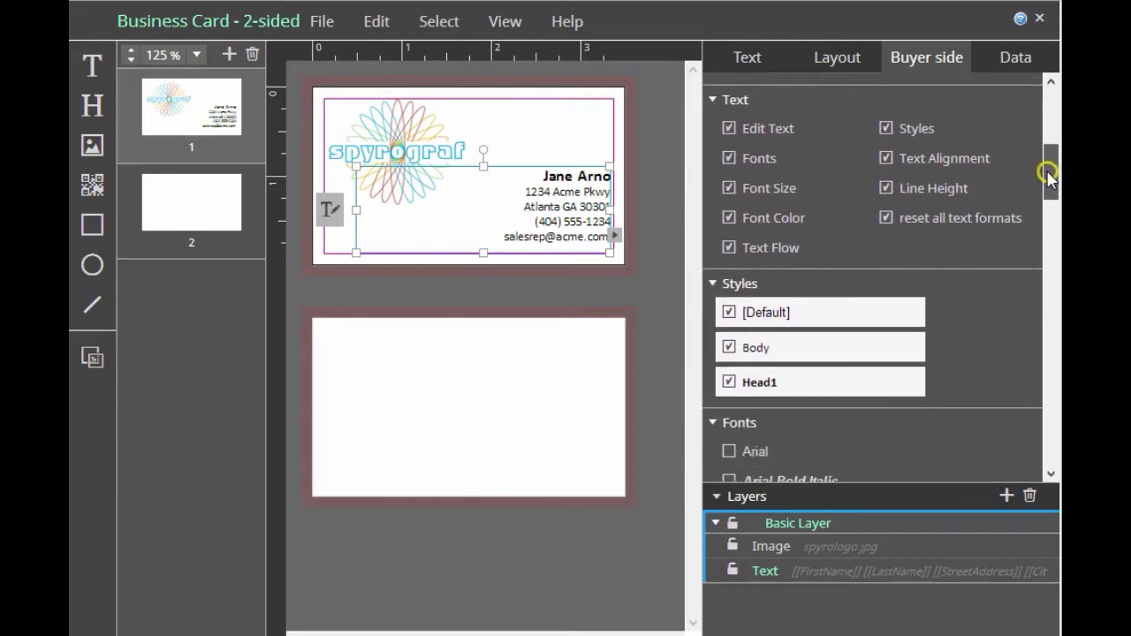
pyautogui.click(886, 130)
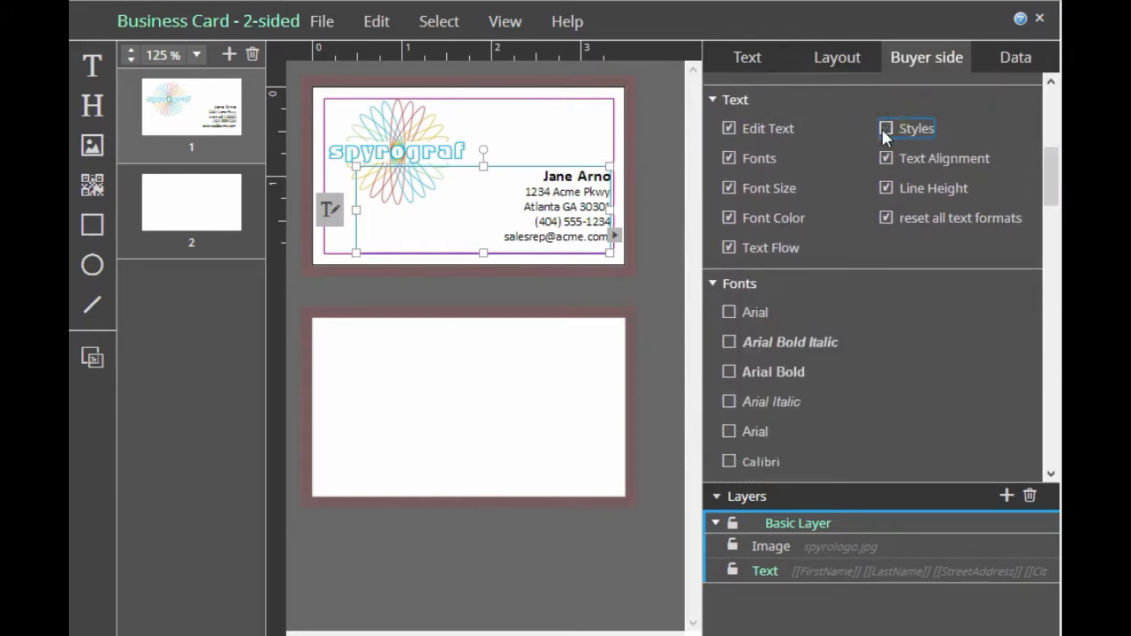
pyautogui.click(885, 129)
pyautogui.moveTo(1052, 173); pyautogui.dragTo(1051, 202)
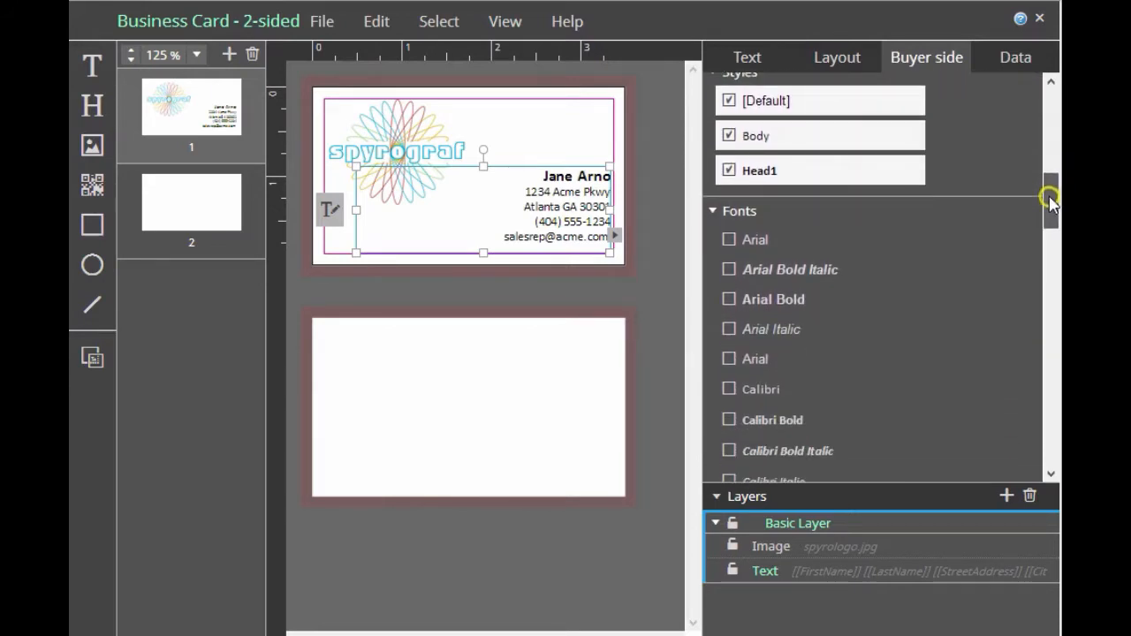
pyautogui.moveTo(1052, 202); pyautogui.dragTo(1040, 168)
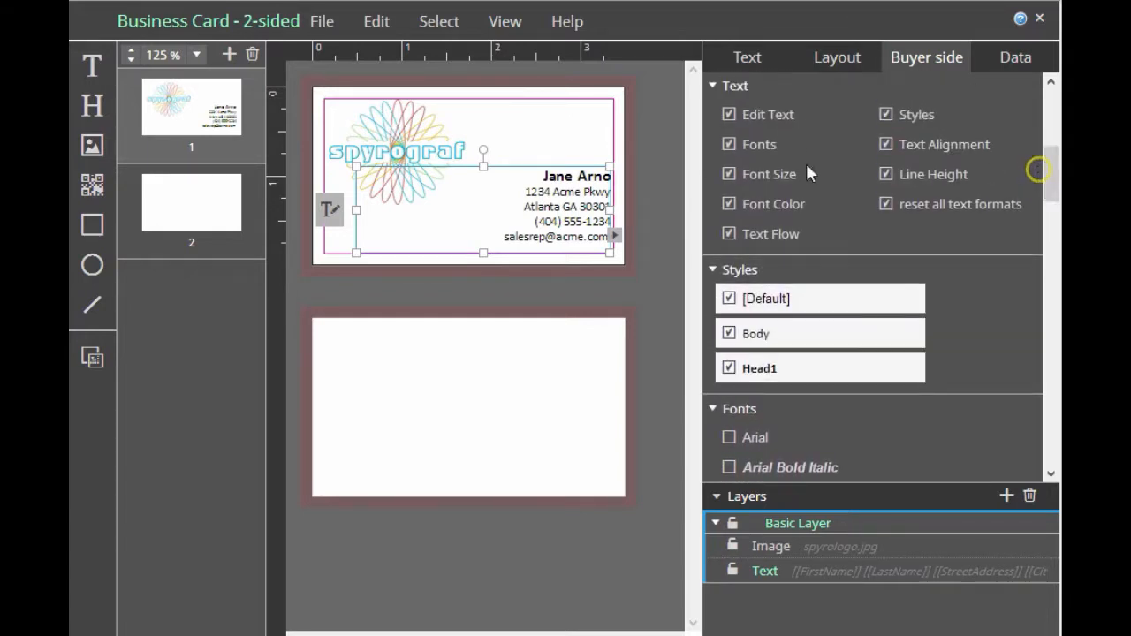
pyautogui.click(730, 145)
pyautogui.click(729, 145)
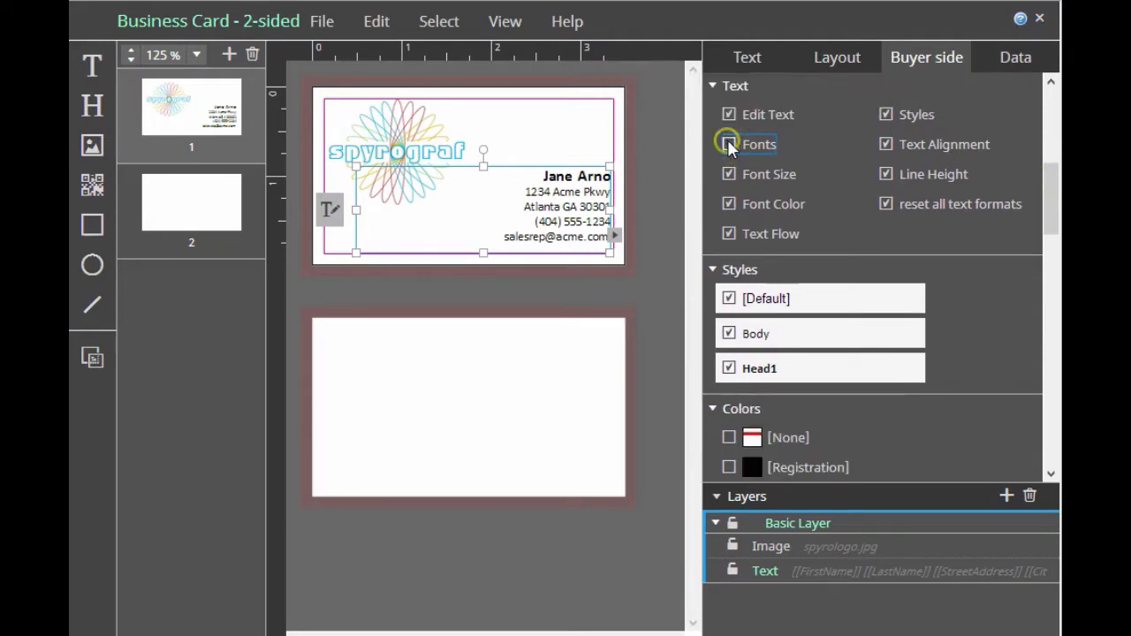
pyautogui.moveTo(1052, 185); pyautogui.dragTo(1016, 294)
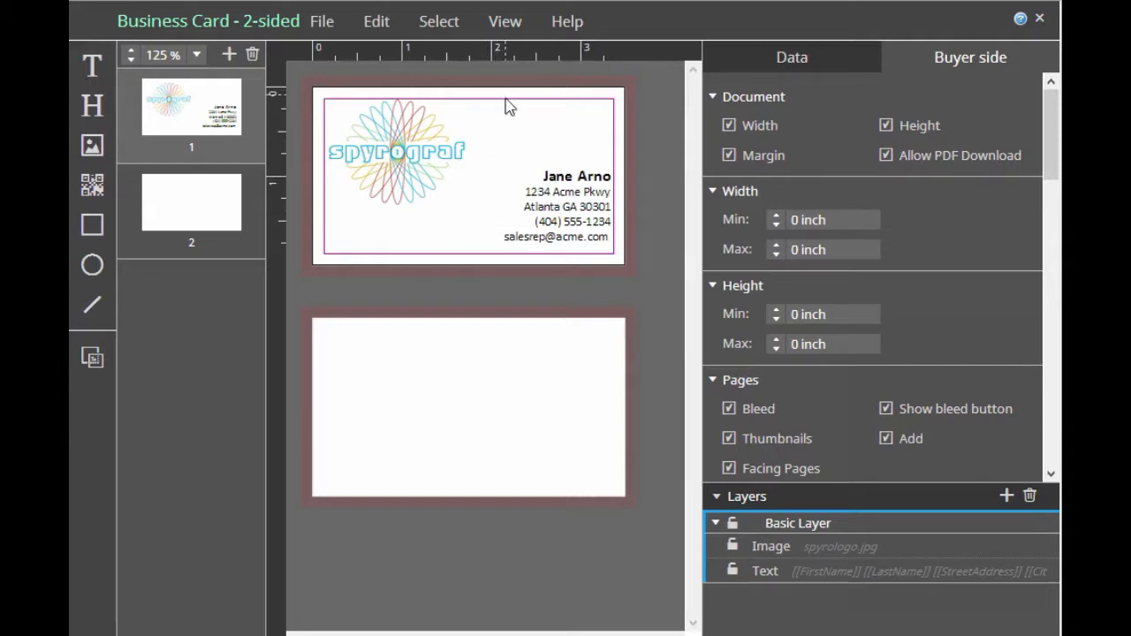
# Preview the business card as the buyer sees it and look over its form fields
pyautogui.click(510, 25)
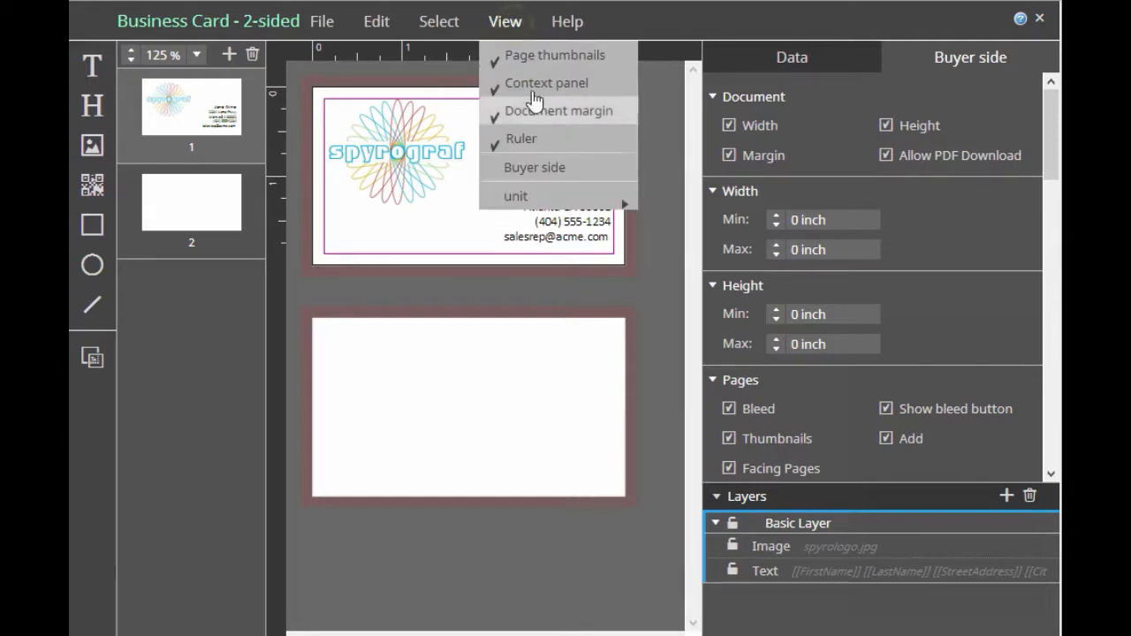
pyautogui.click(527, 167)
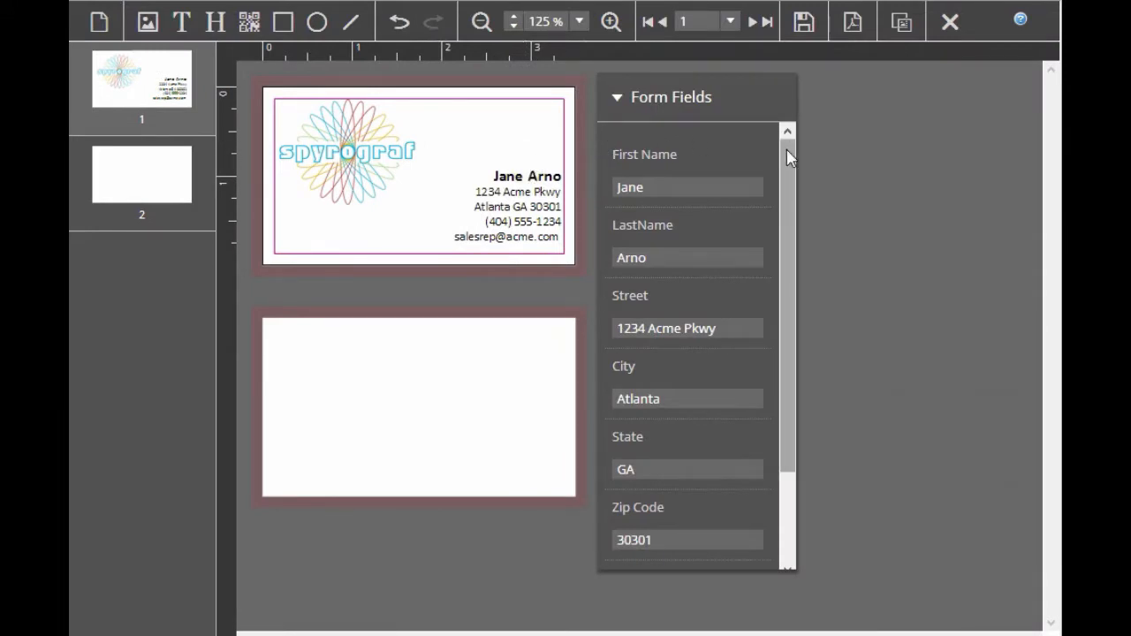
pyautogui.moveTo(789, 158)
pyautogui.mouseDown()
pyautogui.moveTo(770, 260)
pyautogui.moveTo(783, 149)
pyautogui.mouseUp()
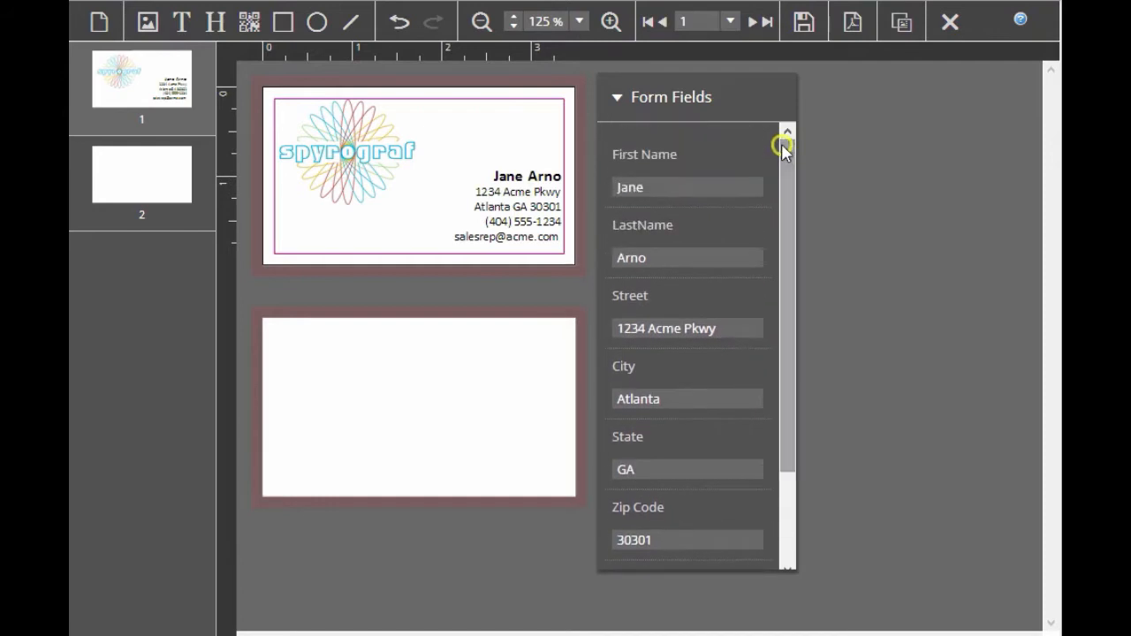
# Replace the contact's first name and last name in the buyer-side form fields
pyautogui.doubleClick(652, 187)
pyautogui.write('Mike')
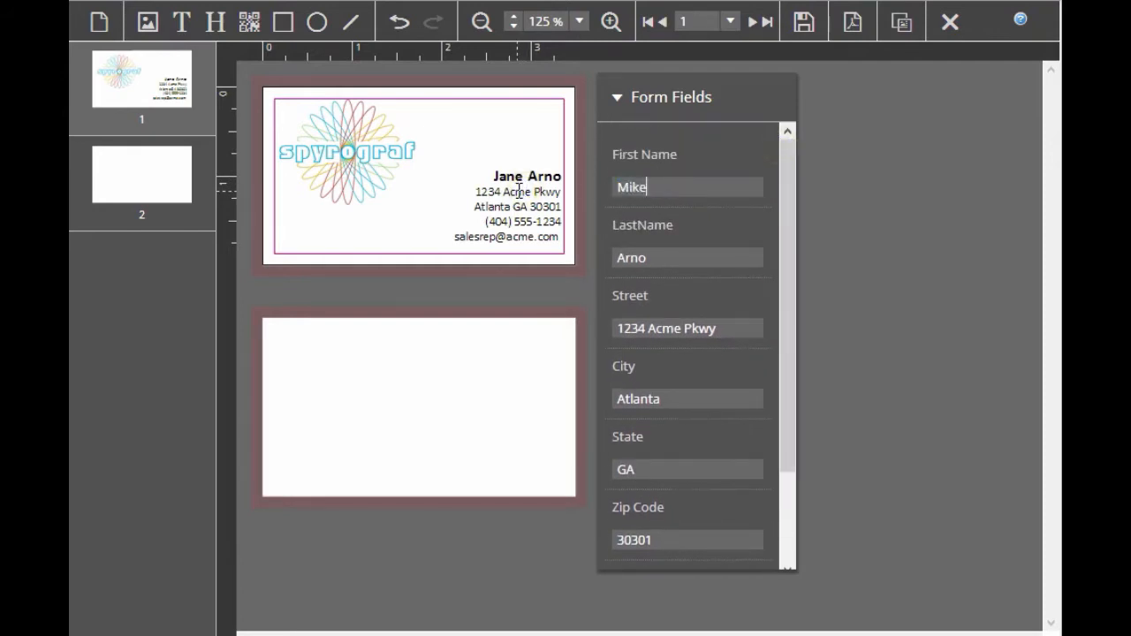
pyautogui.doubleClick(641, 257)
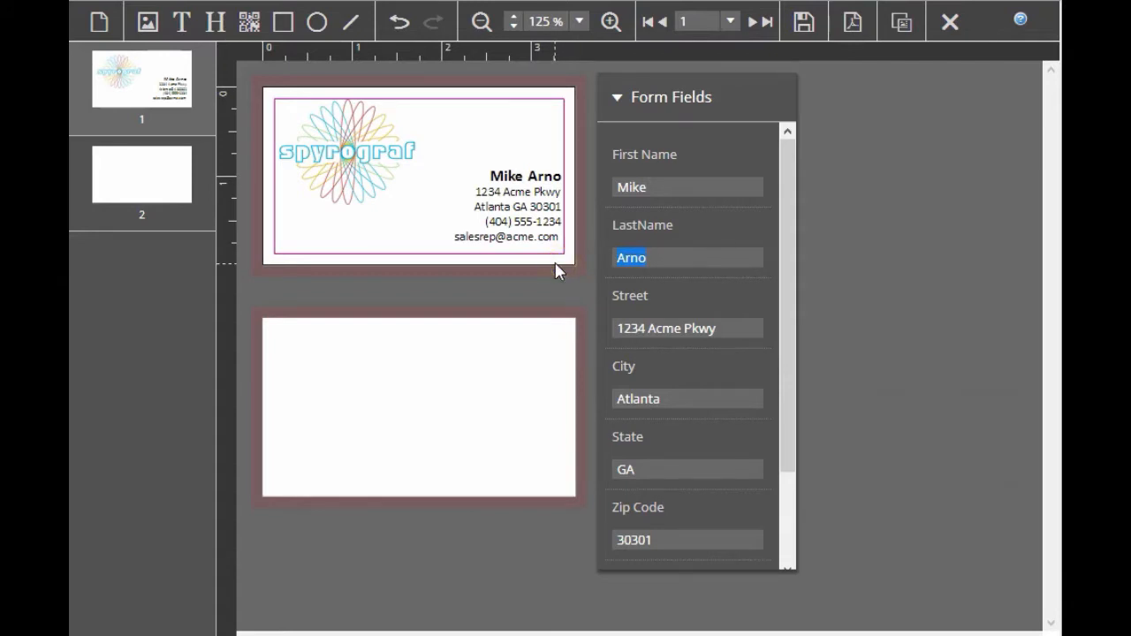
pyautogui.write('Jones')
pyautogui.click(694, 311)
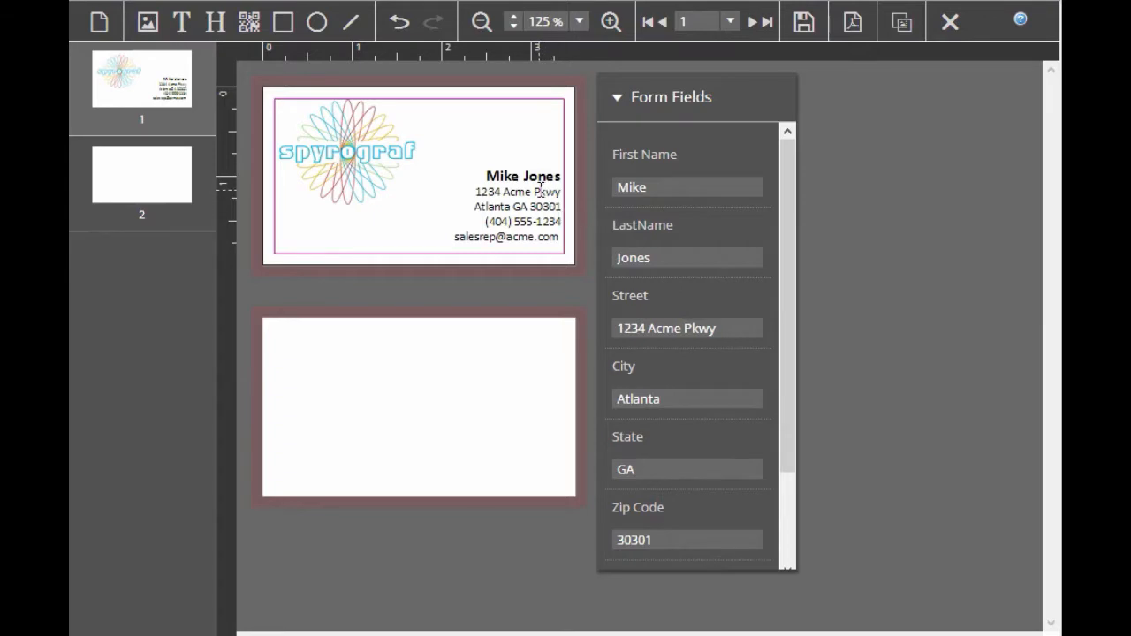
# Check the change-image option for the logo as a buyer and exit the buyer-side preview
pyautogui.click(345, 166)
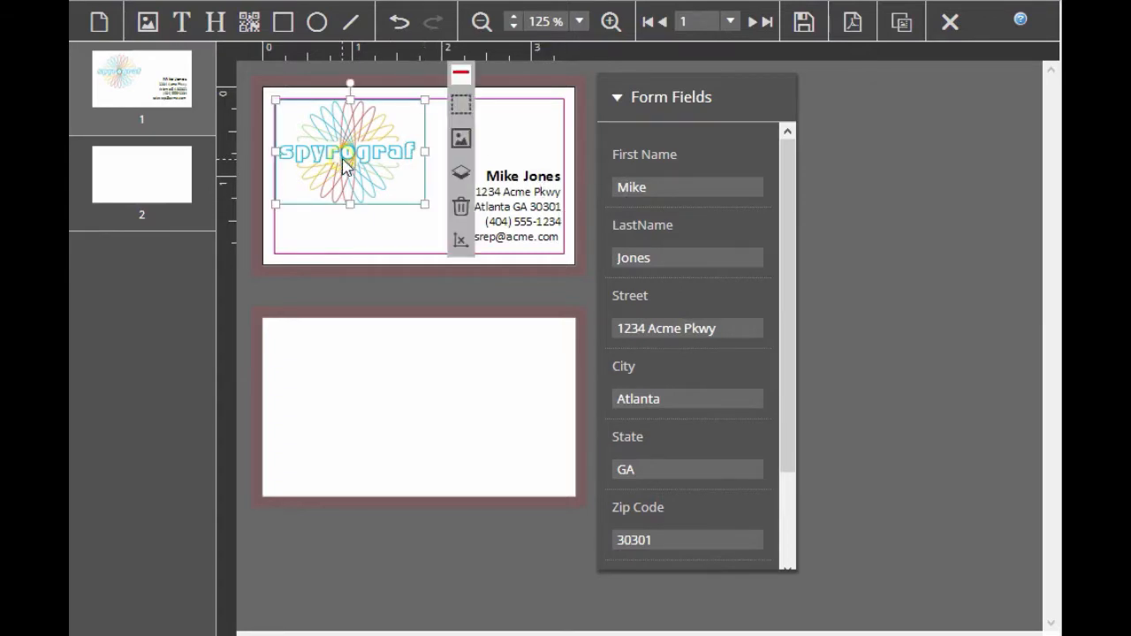
pyautogui.click(462, 145)
pyautogui.click(952, 23)
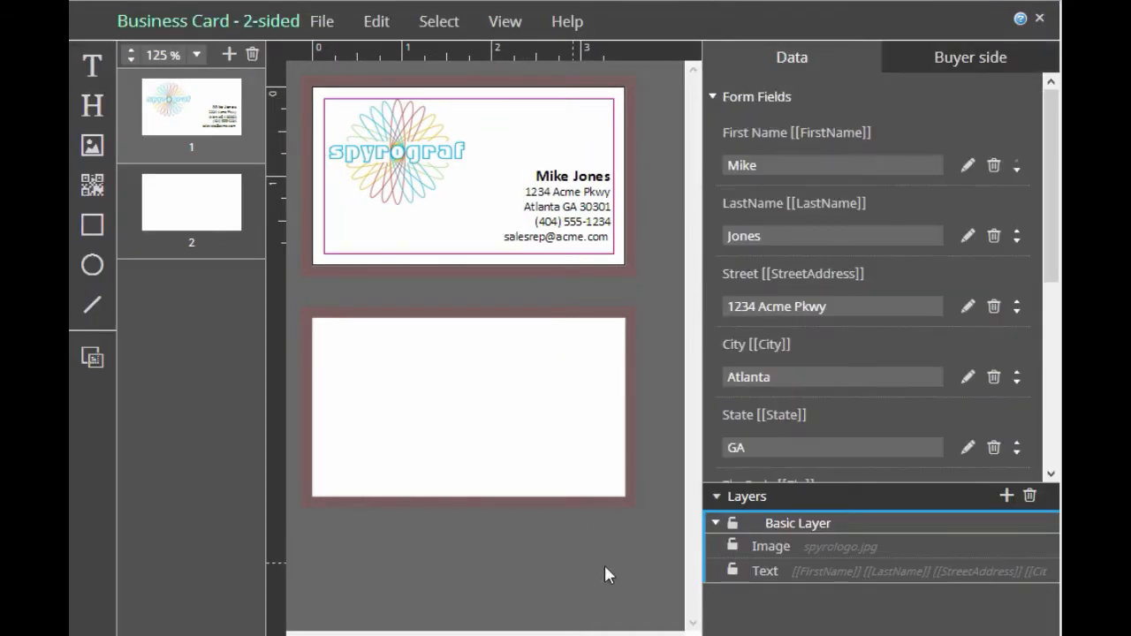
# Move the WASH layer above the ATL layer on the card's back page
pyautogui.moveTo(1050, 211); pyautogui.dragTo(1043, 404)
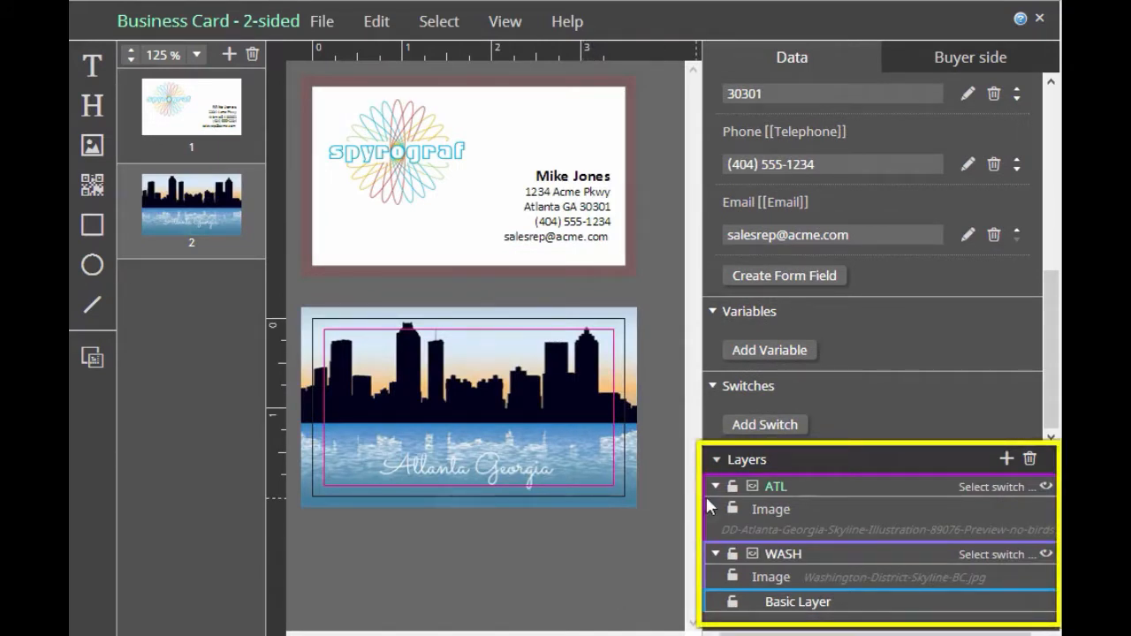
pyautogui.click(802, 487)
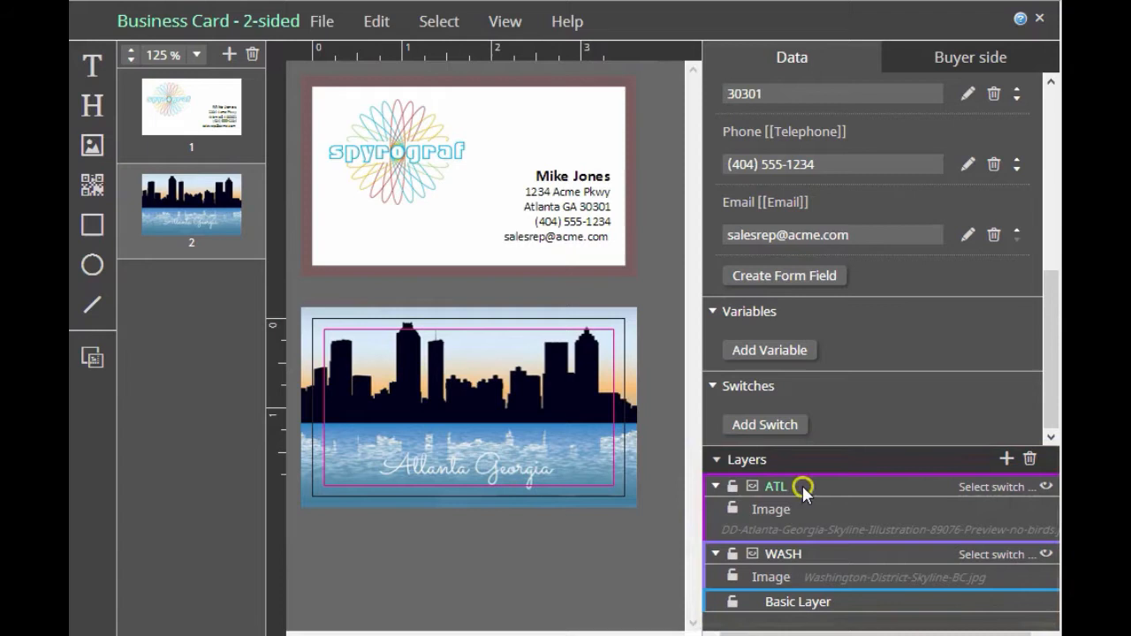
pyautogui.click(827, 557)
pyautogui.moveTo(827, 556); pyautogui.dragTo(808, 485)
pyautogui.moveTo(797, 550); pyautogui.dragTo(826, 480)
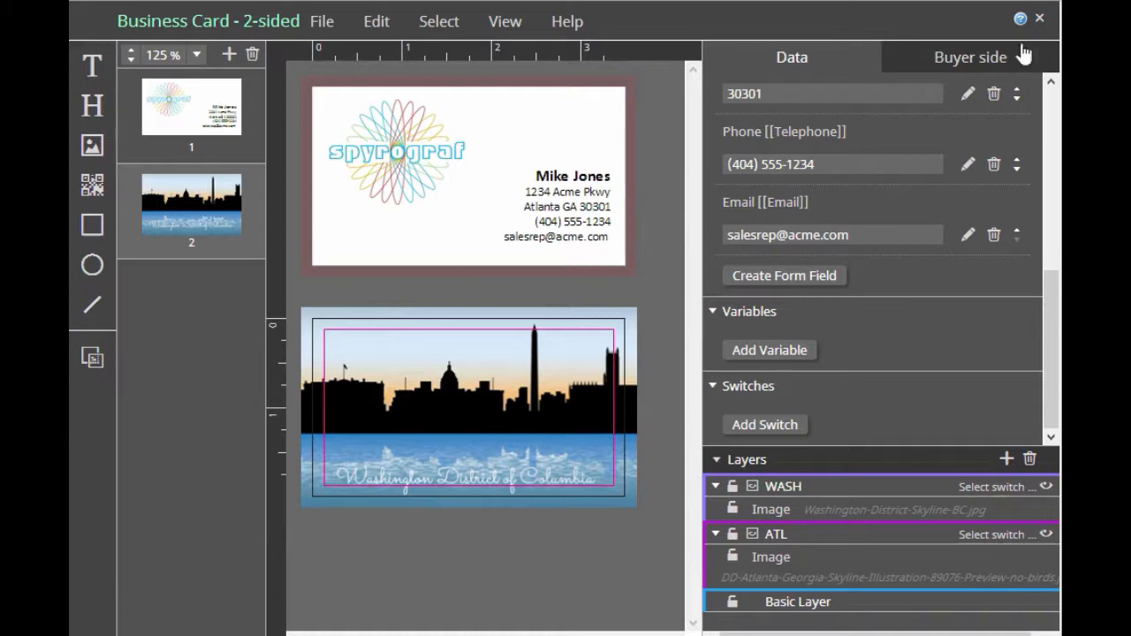
# Add a switch and use [[City]] as the first operand of its equals condition
pyautogui.click(774, 425)
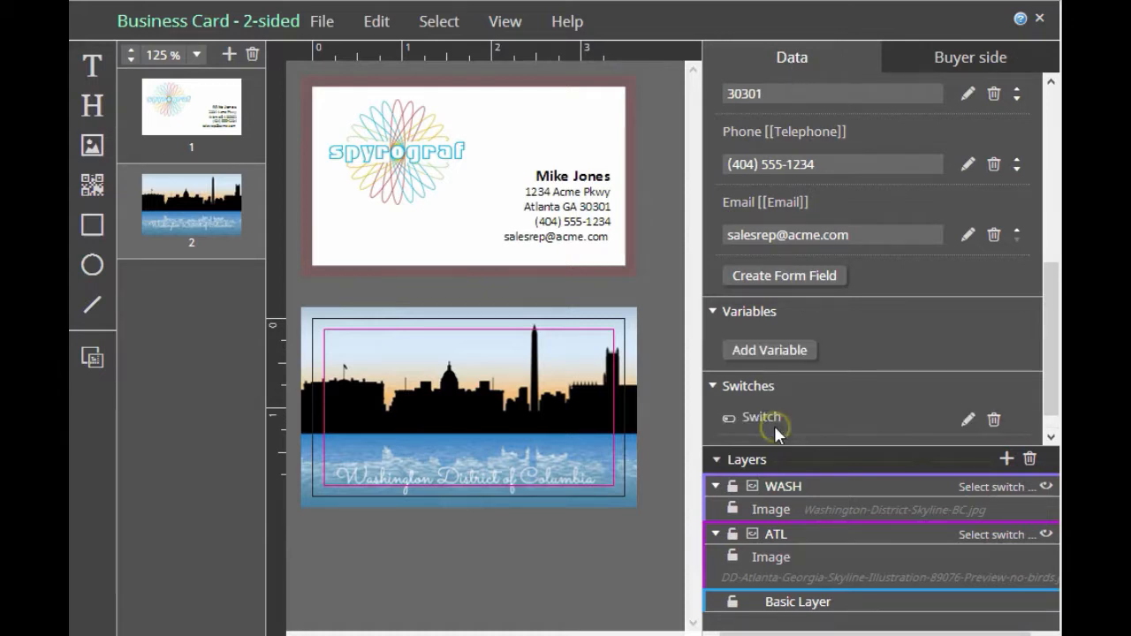
pyautogui.click(968, 421)
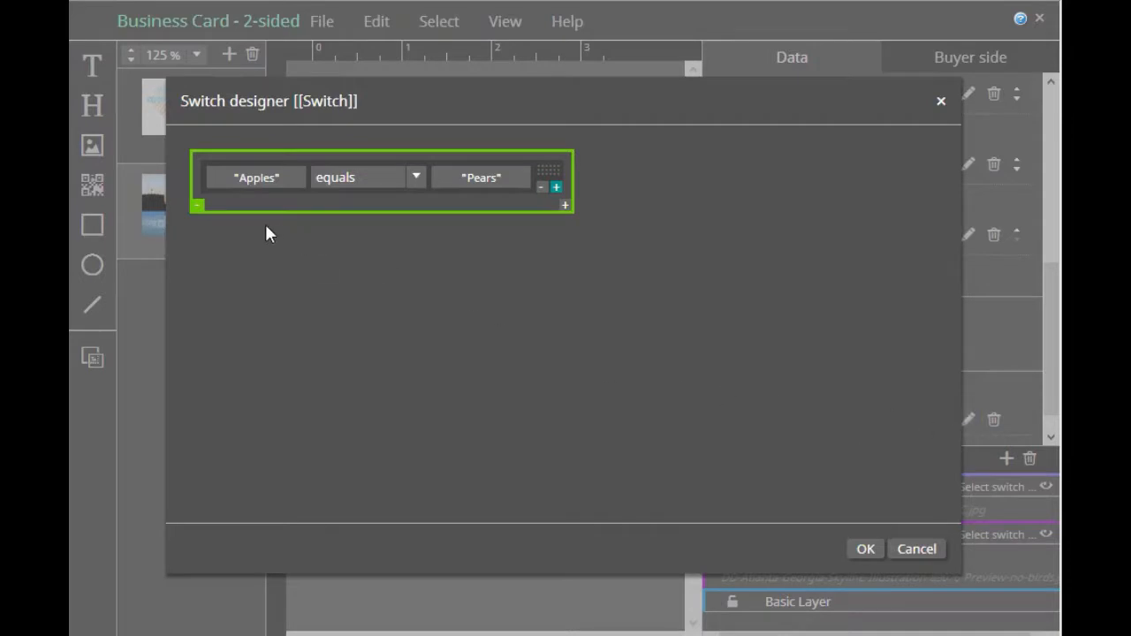
pyautogui.click(270, 178)
pyautogui.click(363, 178)
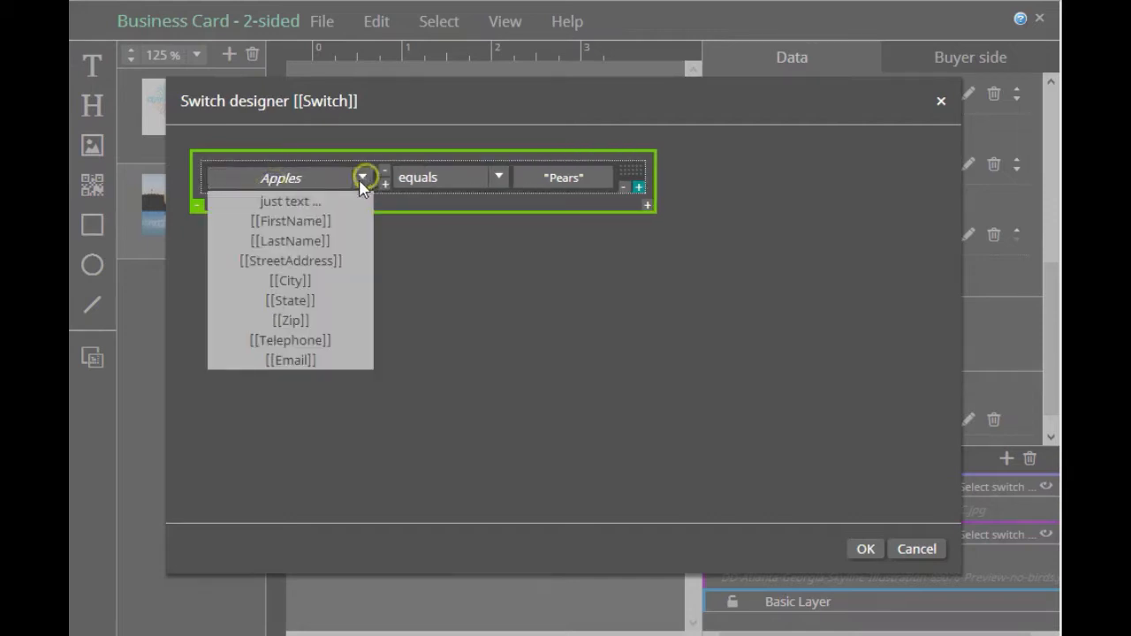
pyautogui.click(292, 282)
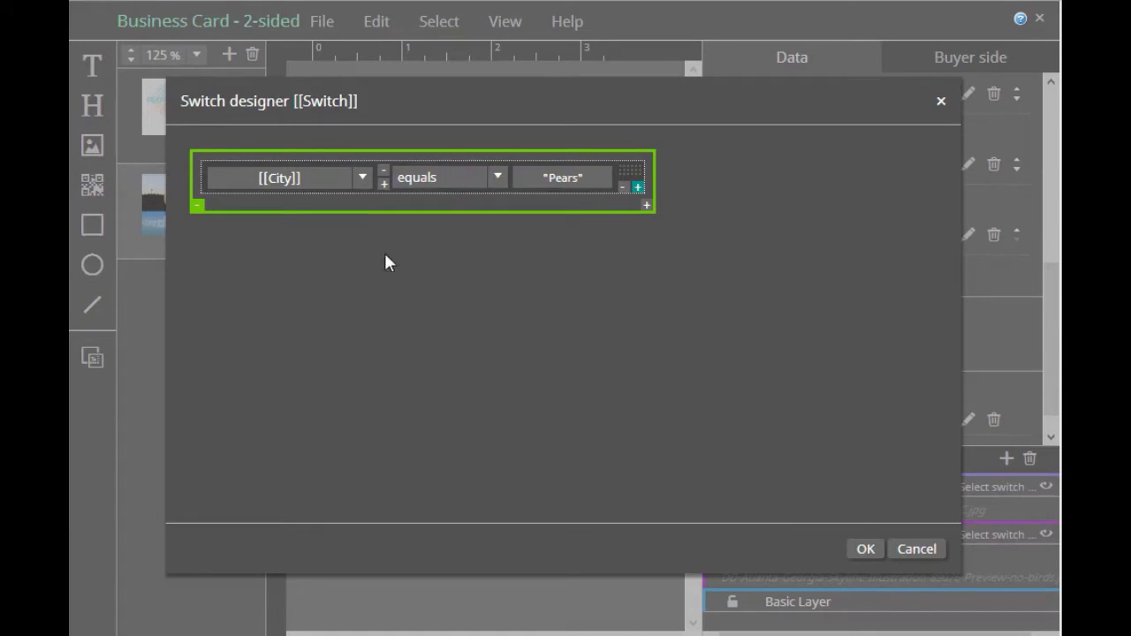
# Compare the switch's [[City]] field with the plain text "Atlanta" and accept the condition
pyautogui.click(574, 177)
pyautogui.click(586, 177)
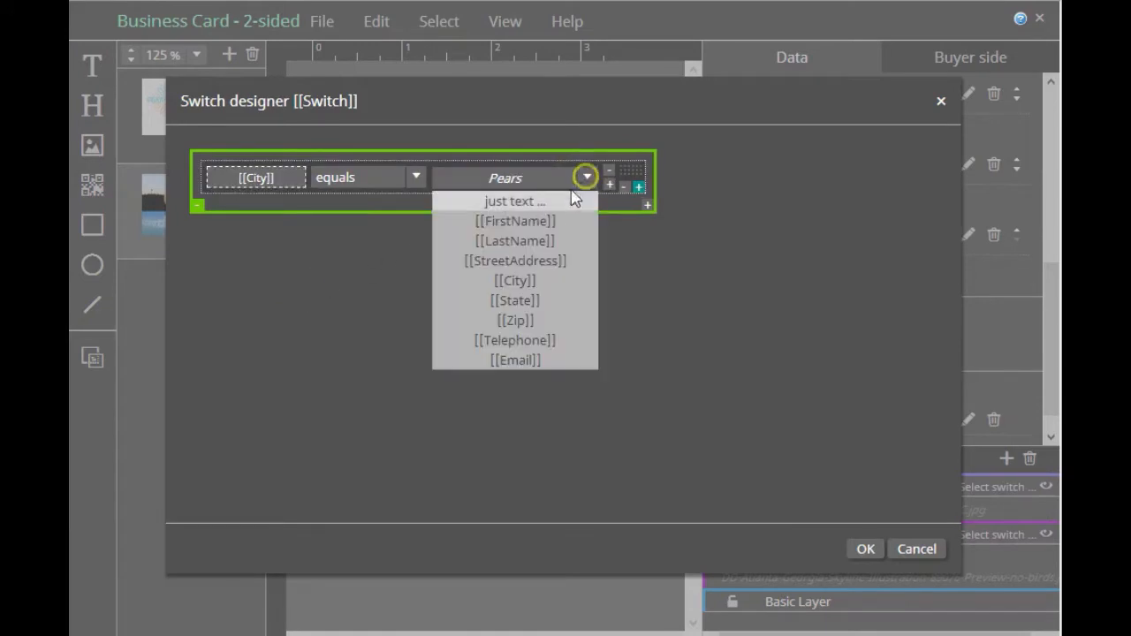
pyautogui.click(525, 202)
pyautogui.click(501, 179)
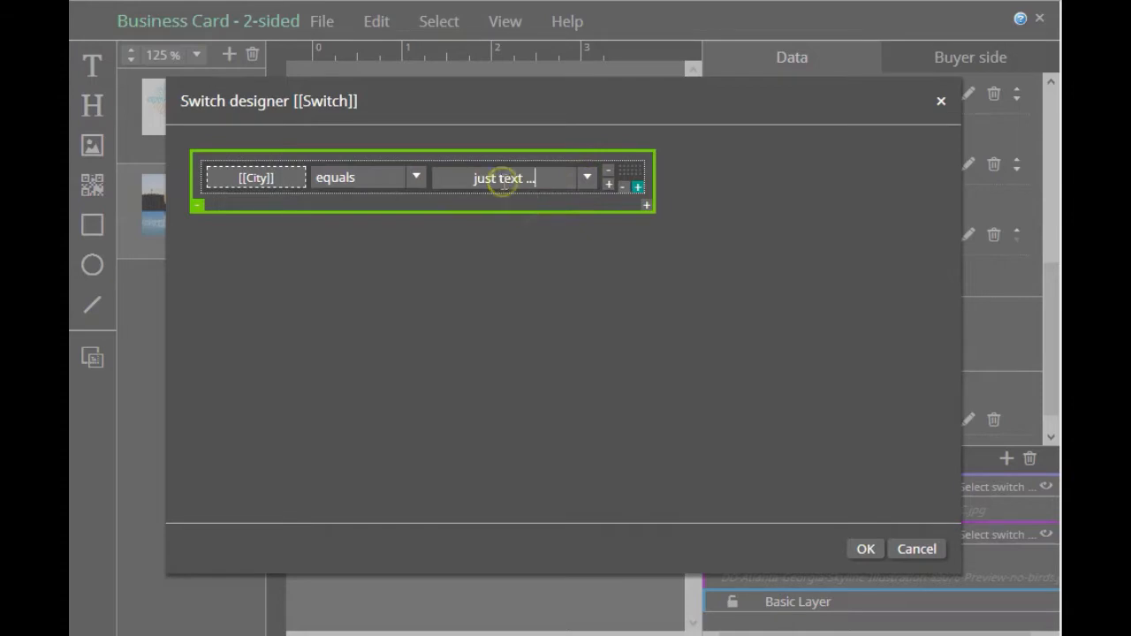
pyautogui.click(467, 174)
pyautogui.press('BackSpace')
pyautogui.press('BackSpace')
pyautogui.press('BackSpace')
pyautogui.press('BackSpace')
pyautogui.press('BackSpace')
pyautogui.press('BackSpace')
pyautogui.press('BackSpace')
pyautogui.press('BackSpace')
pyautogui.press('BackSpace')
pyautogui.press('BackSpace')
pyautogui.press('BackSpace')
pyautogui.press('BackSpace')
pyautogui.press('BackSpace')
pyautogui.write('Atlanta')
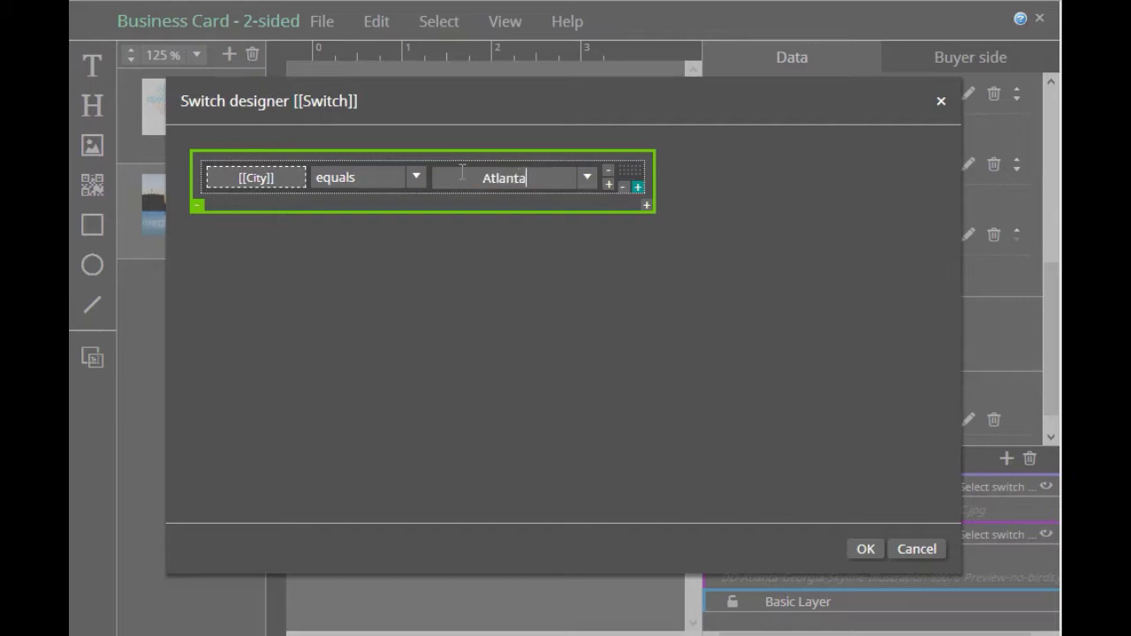
pyautogui.click(492, 316)
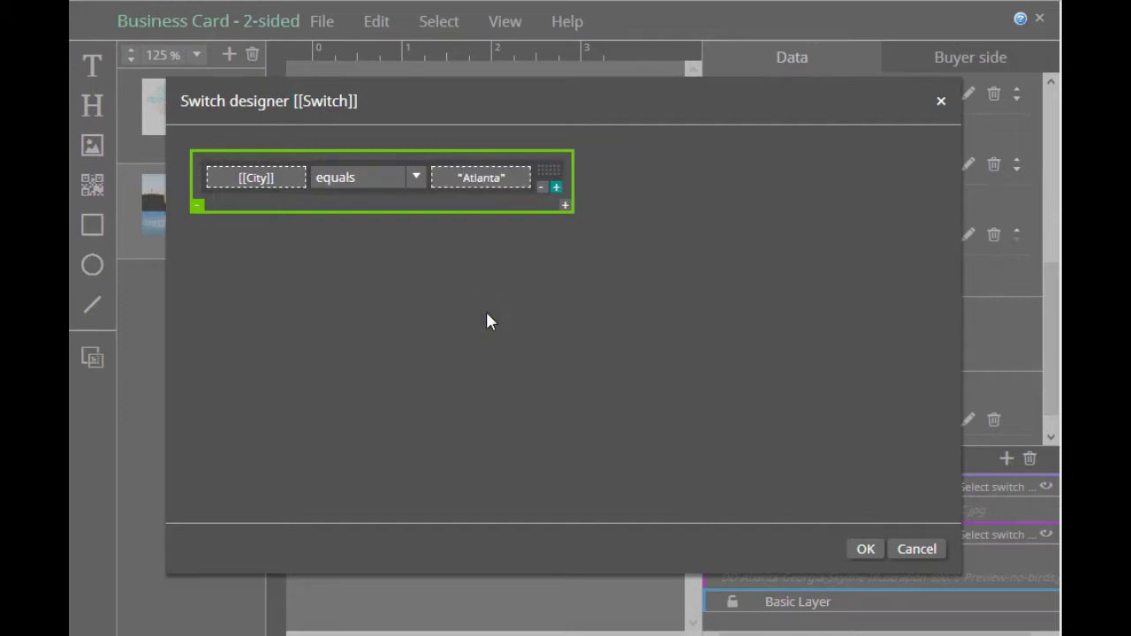
pyautogui.click(865, 550)
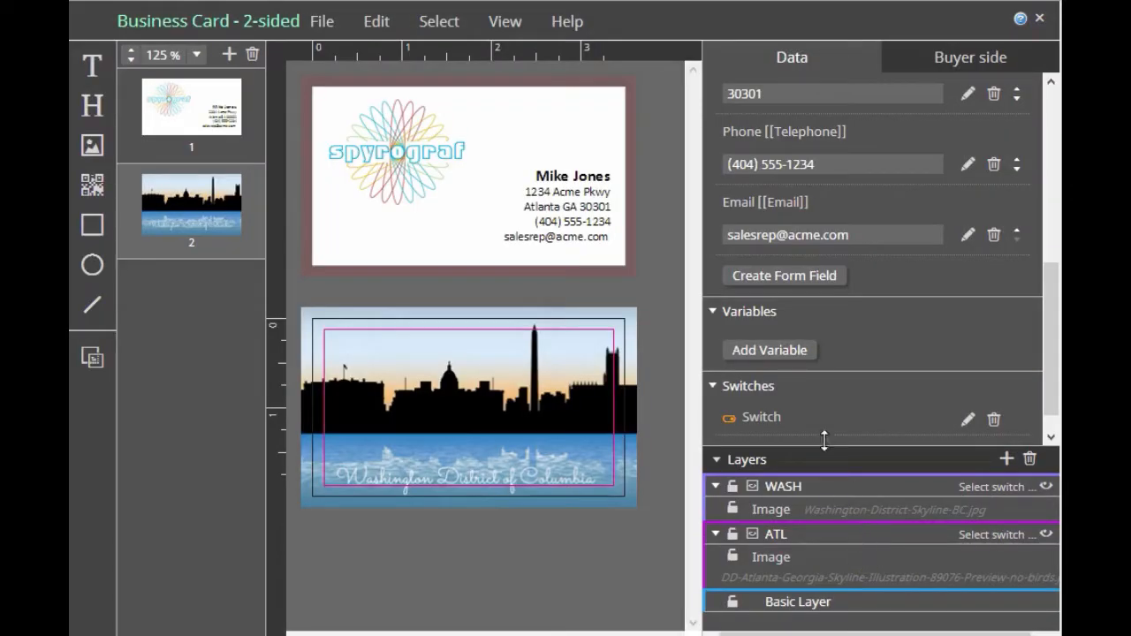
# Rename the Atlanta city switch to ATL
pyautogui.doubleClick(775, 417)
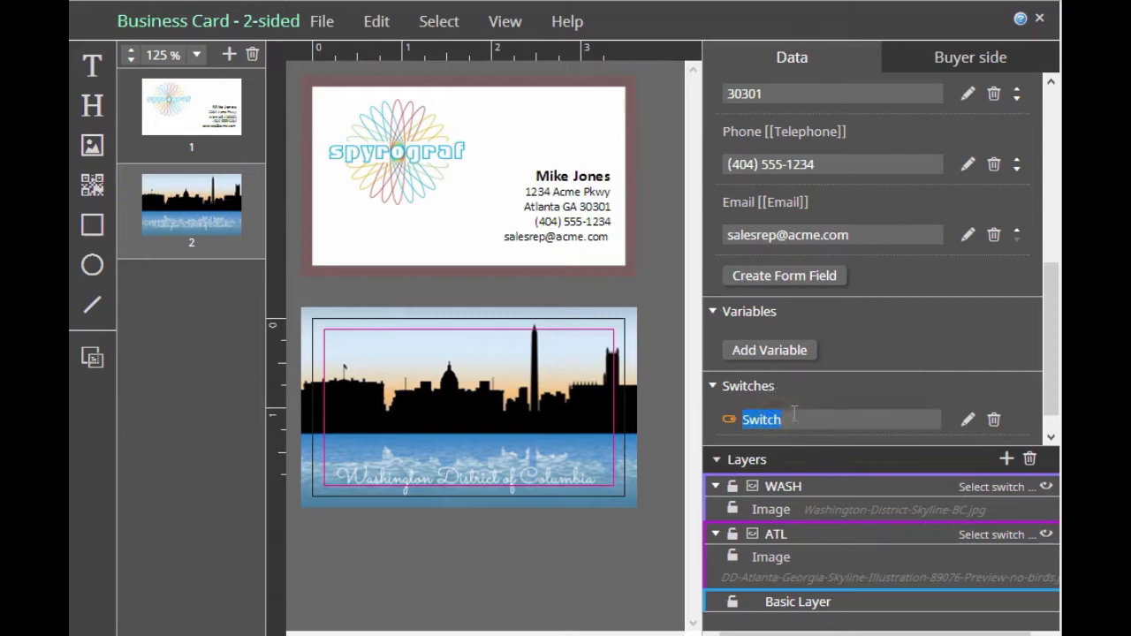
pyautogui.write('ATL')
pyautogui.press('Return')
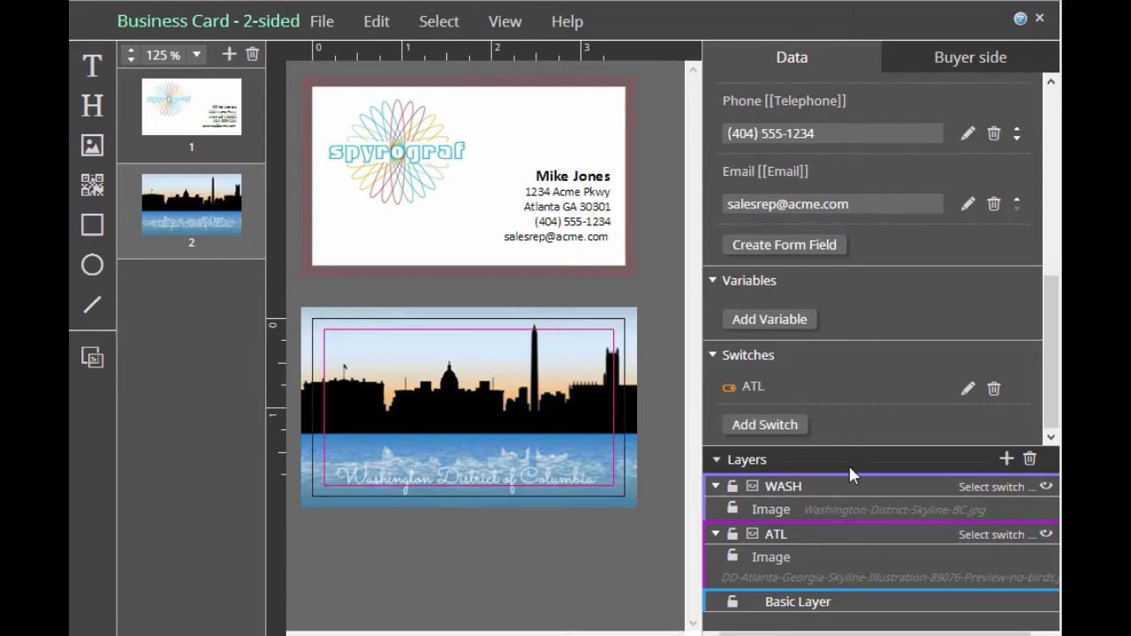
# Add another switch and use [[City]] as the first operand of its equals condition
pyautogui.click(784, 428)
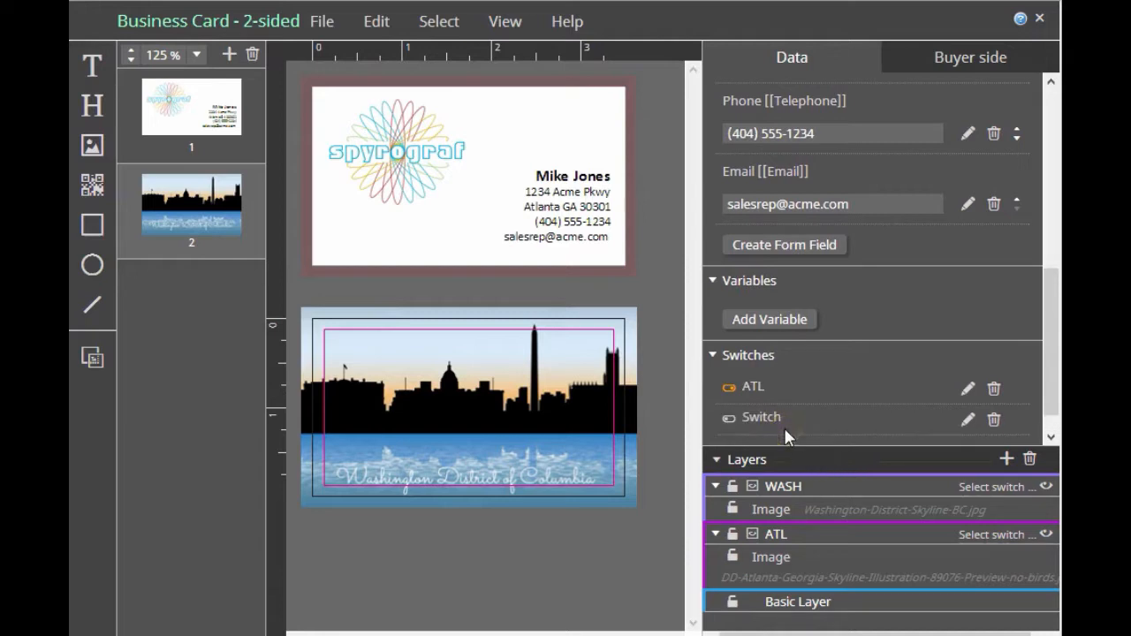
pyautogui.click(968, 419)
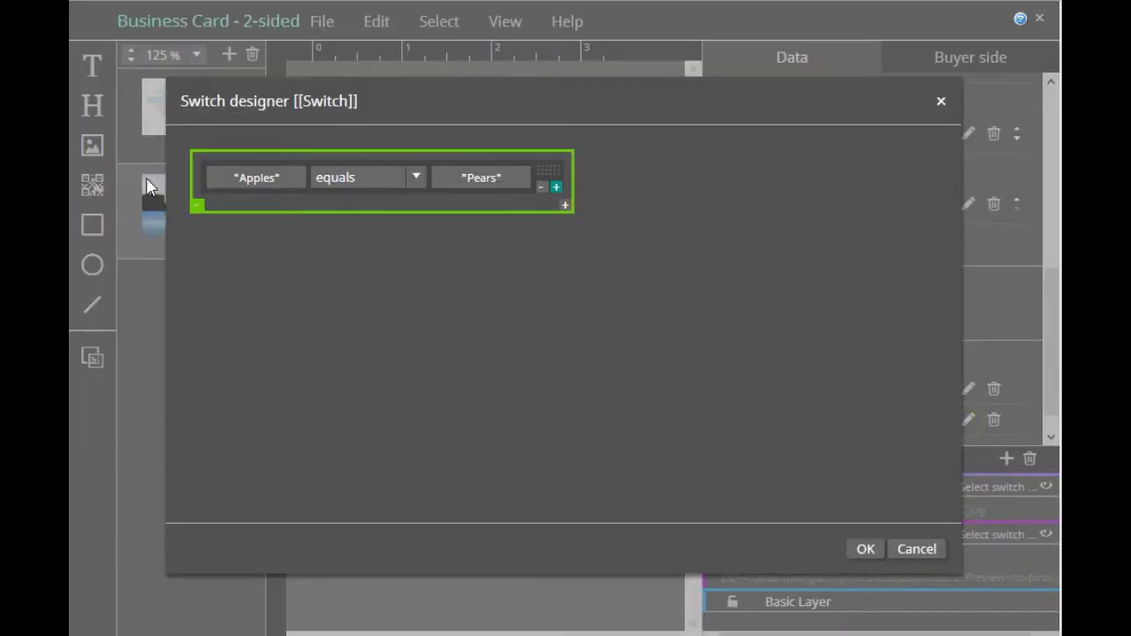
pyautogui.click(256, 177)
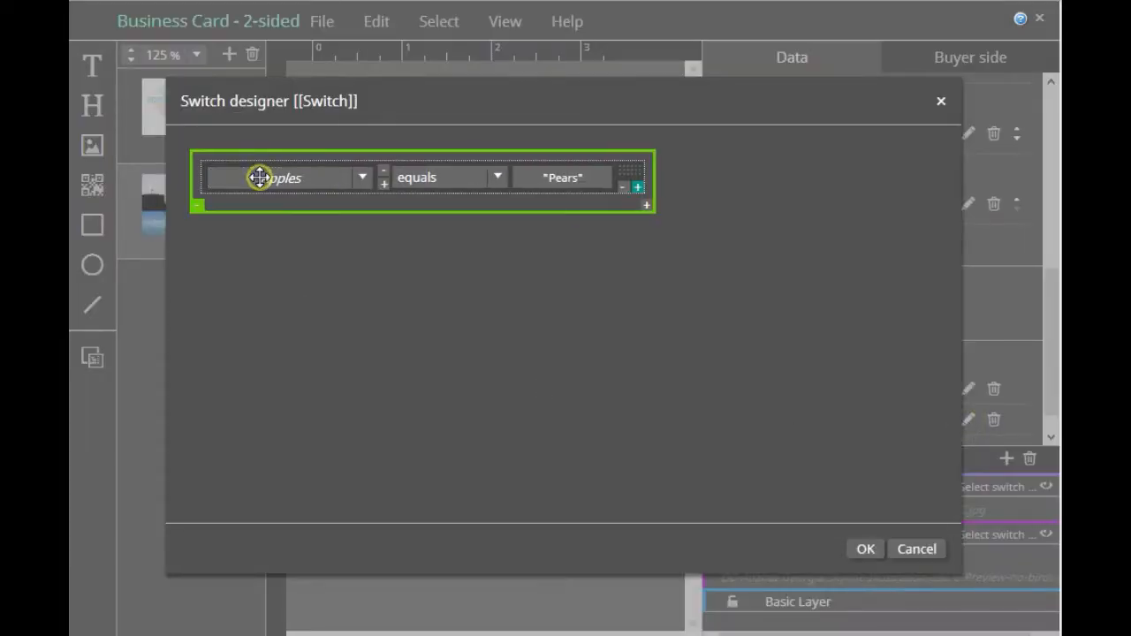
pyautogui.click(360, 177)
pyautogui.click(313, 279)
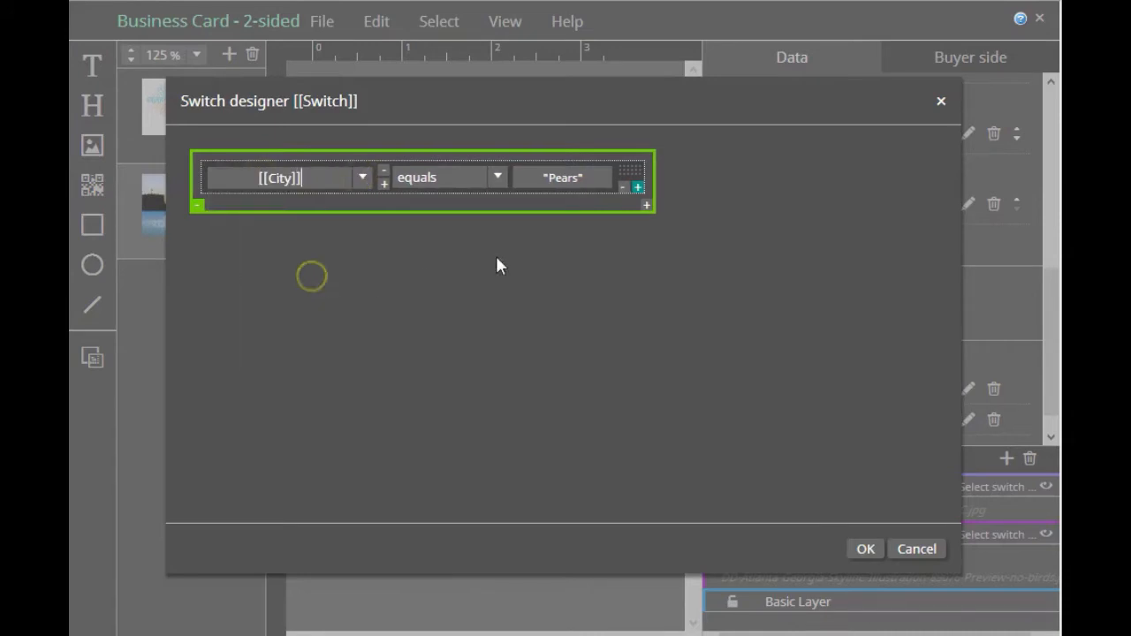
# Compare the new switch's [[City]] field with the plain text "Washington" and accept the condition
pyautogui.click(565, 176)
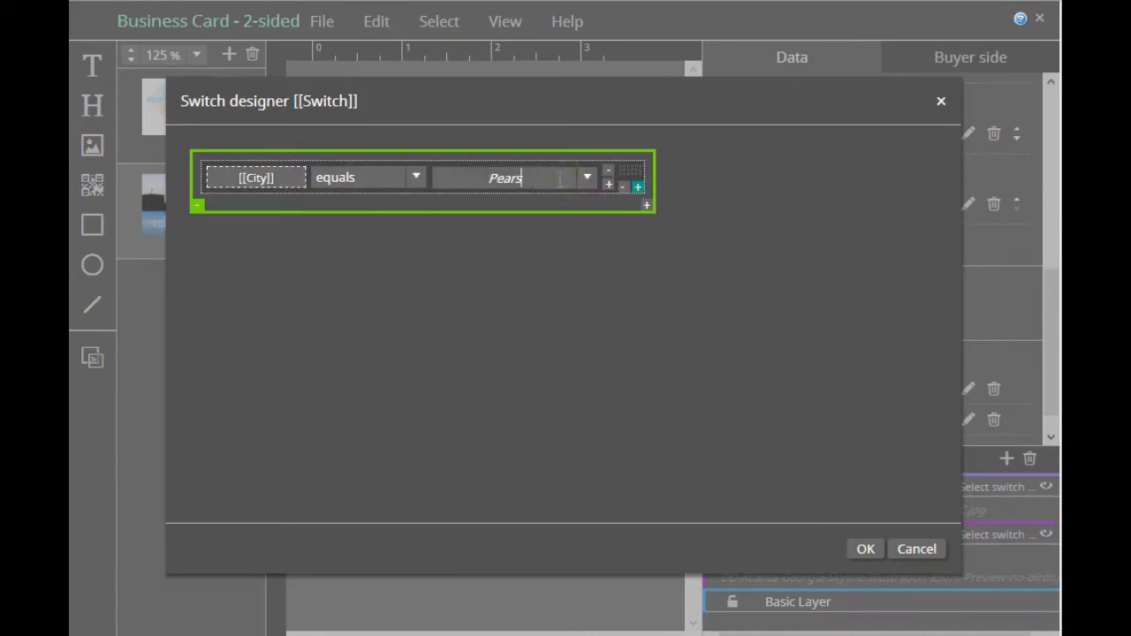
pyautogui.click(493, 184)
pyautogui.press('BackSpace')
pyautogui.press('BackSpace')
pyautogui.press('BackSpace')
pyautogui.press('BackSpace')
pyautogui.press('BackSpace')
pyautogui.write('Washington')
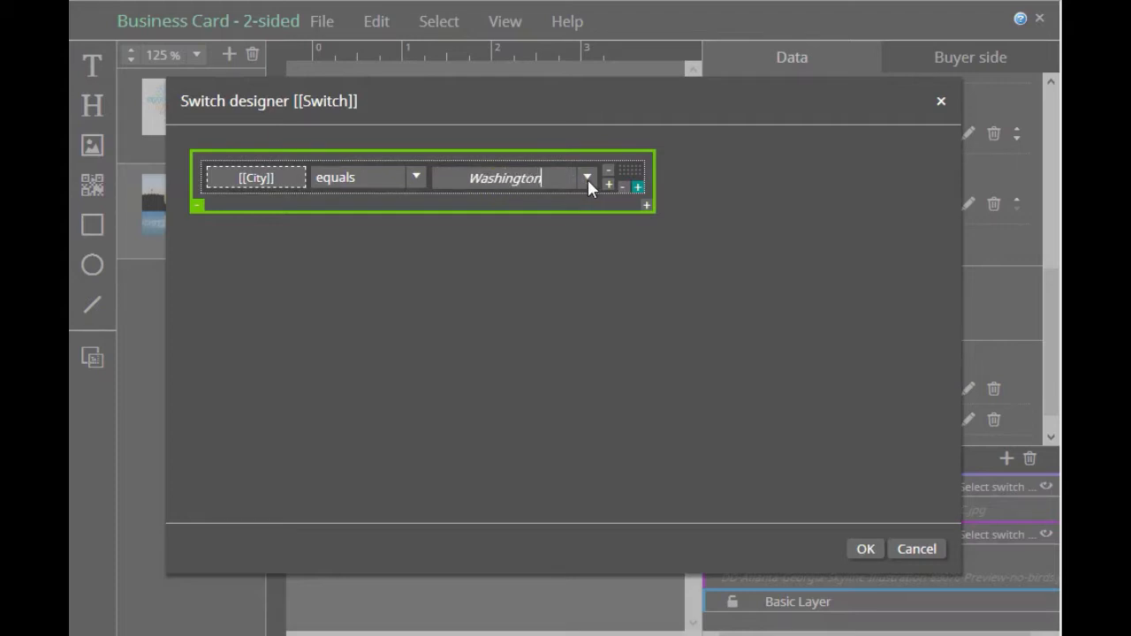
pyautogui.click(864, 549)
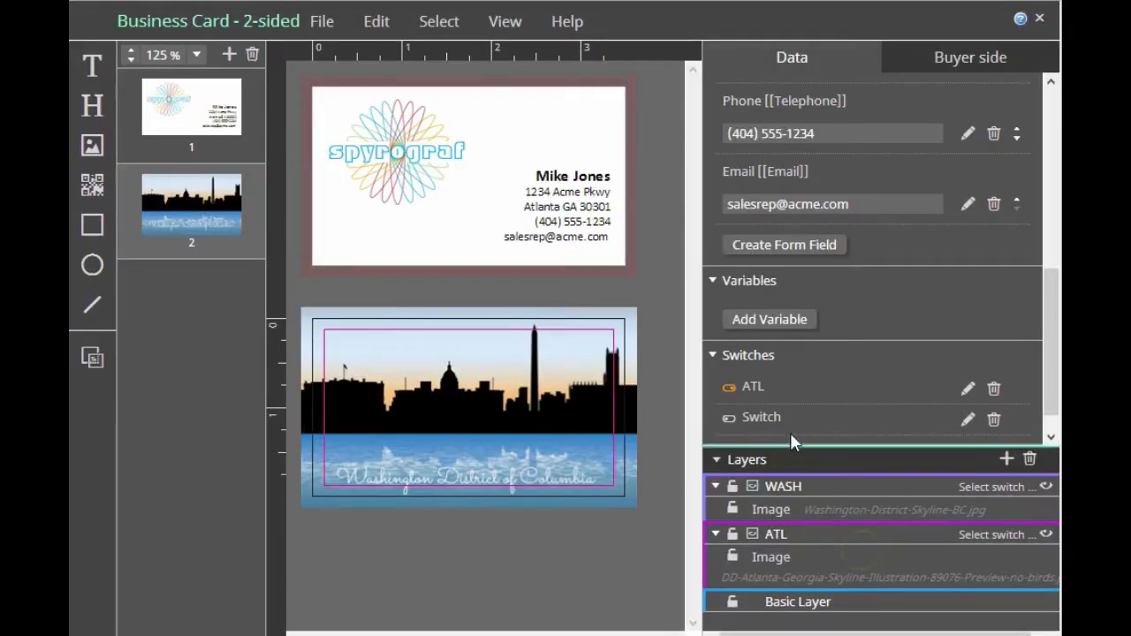
# Rename the Washington city switch to WASH
pyautogui.doubleClick(768, 420)
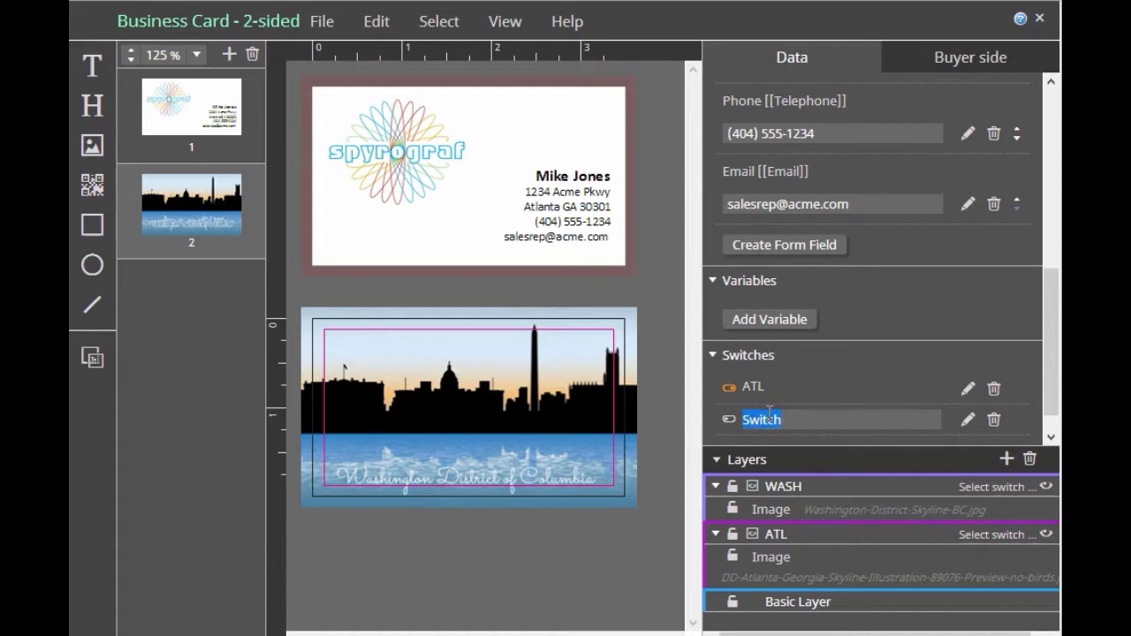
pyautogui.write('WASH')
pyautogui.press('Return')
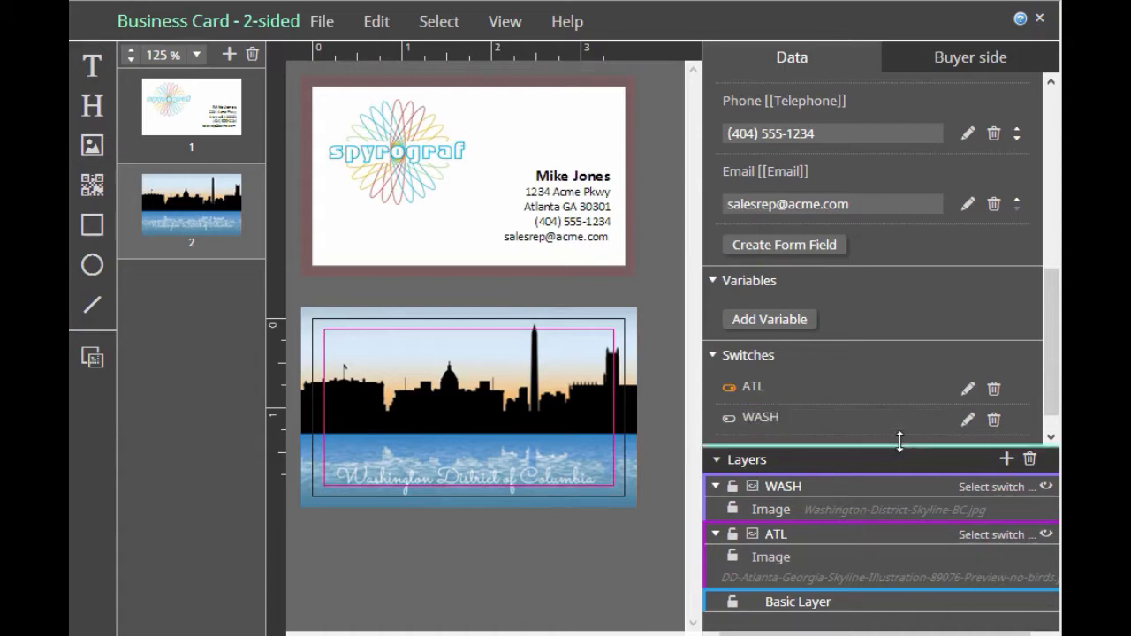
# Assign the ATL switch to the ATL layer and the WASH switch to the WASH layer
pyautogui.moveTo(900, 441); pyautogui.dragTo(900, 348)
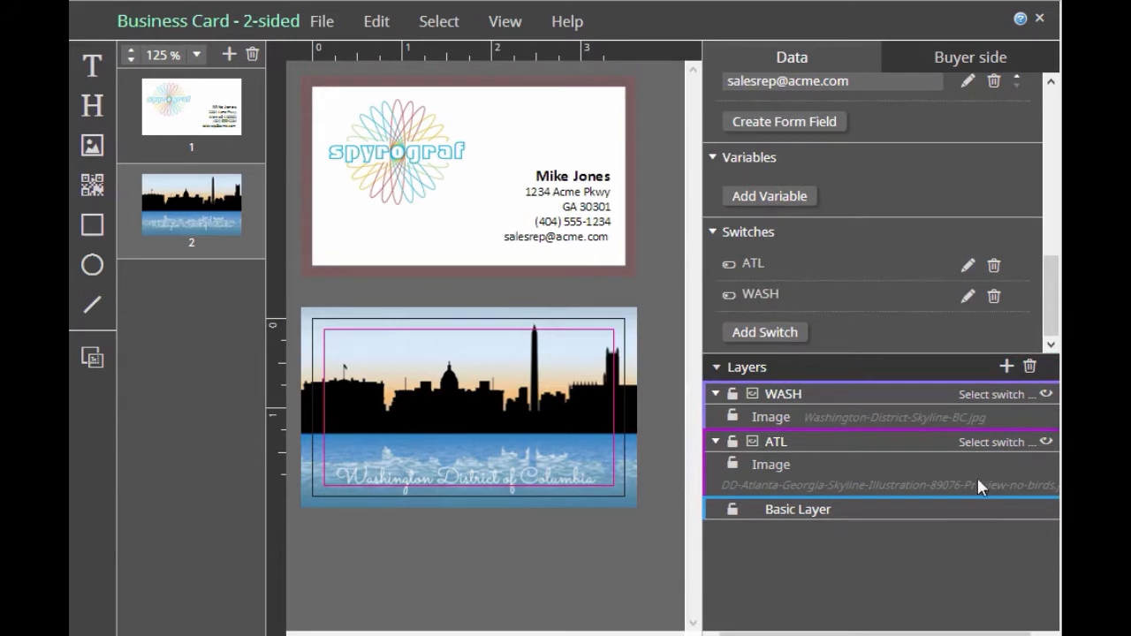
pyautogui.click(989, 451)
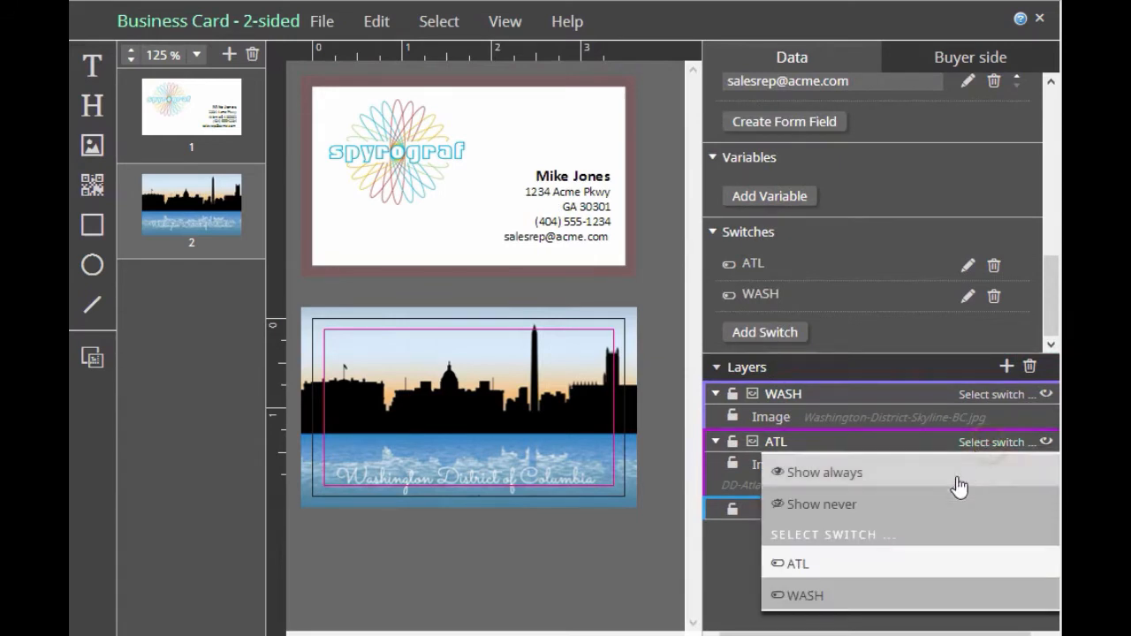
pyautogui.click(933, 564)
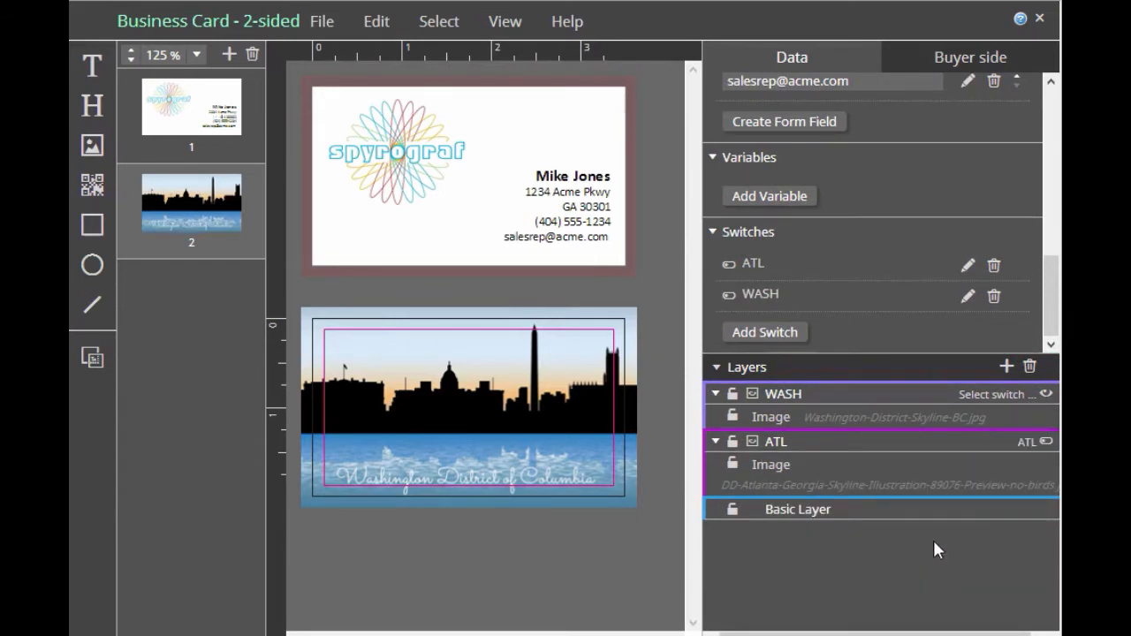
pyautogui.click(1005, 395)
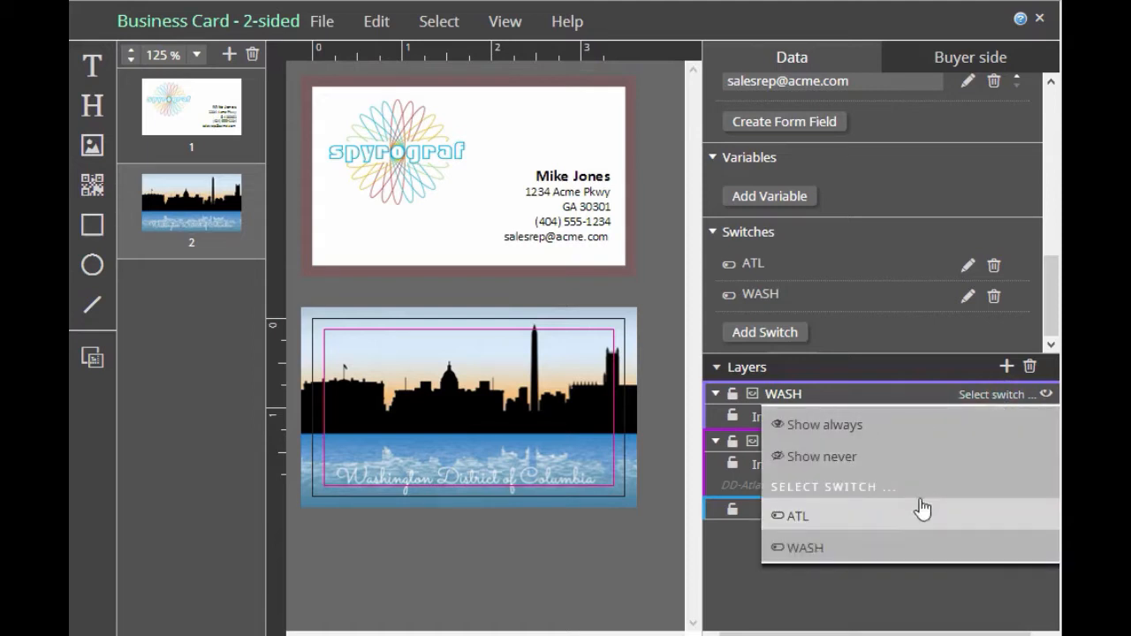
pyautogui.click(909, 548)
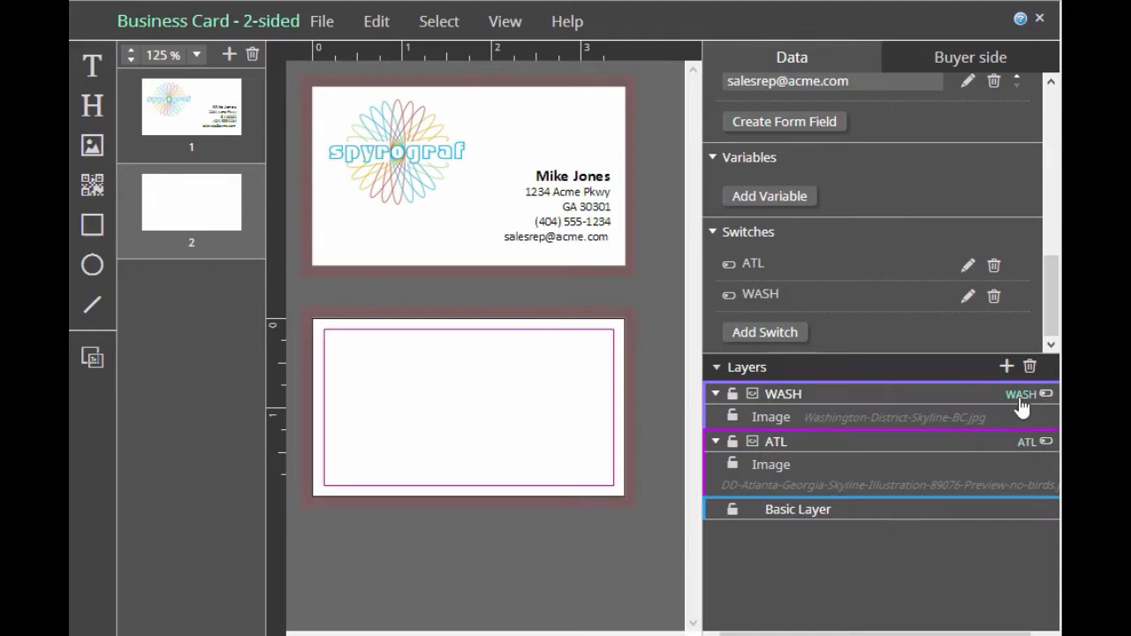
# Open the buyer-side view of the card and fill in Atlanta as the City to test the ATL switch
pyautogui.click(509, 22)
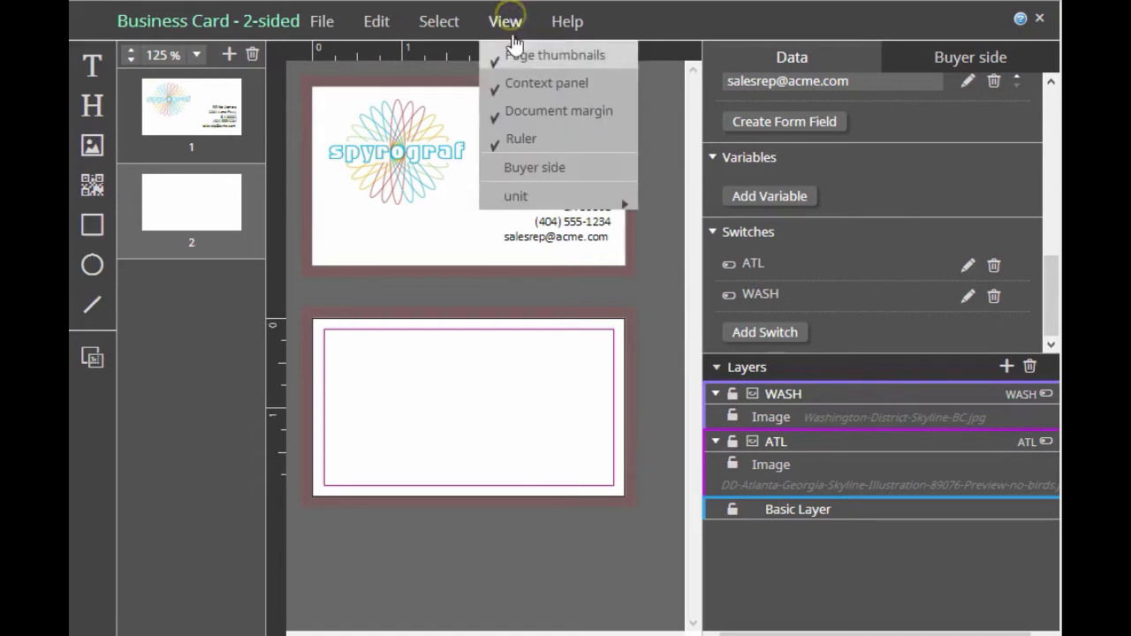
pyautogui.click(529, 167)
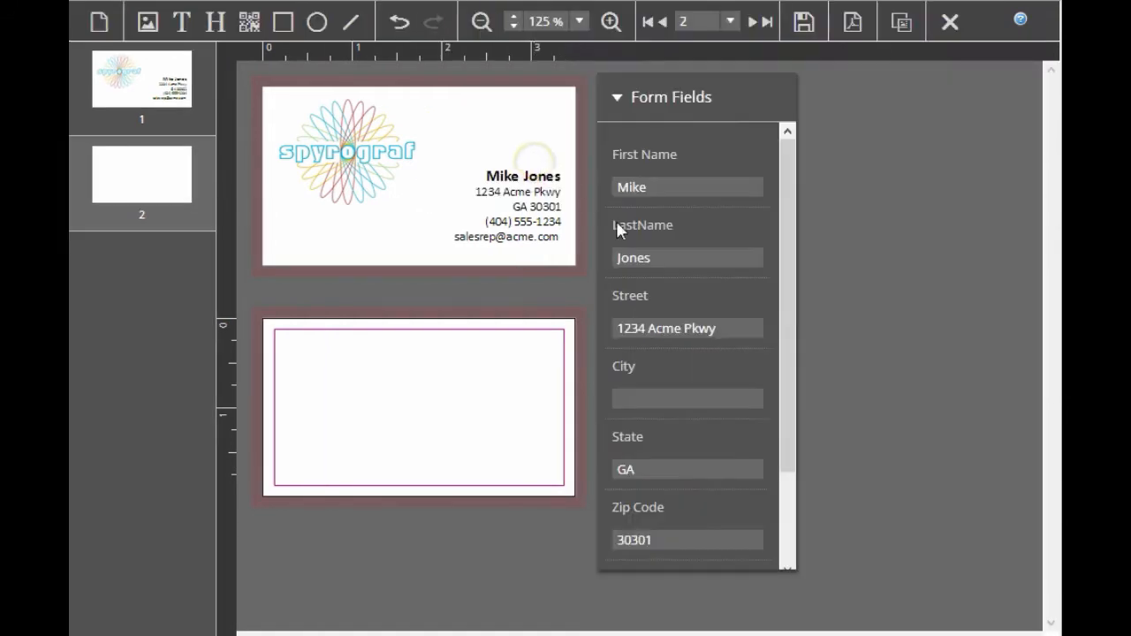
pyautogui.click(681, 392)
pyautogui.write('Atlanta')
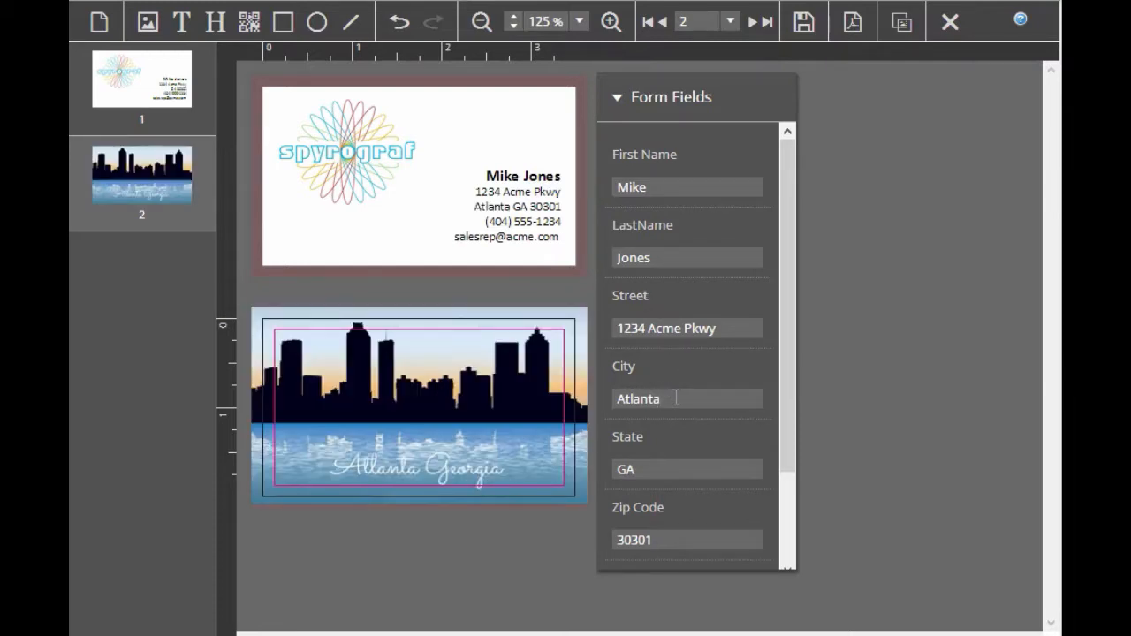
# Replace the City form field's value with Washington to test the WASH switch
pyautogui.moveTo(677, 394); pyautogui.dragTo(508, 430)
pyautogui.write('Washin')
pyautogui.write('ton')
pyautogui.press('BackSpace')
pyautogui.press('BackSpace')
pyautogui.press('BackSpace')
pyautogui.write('g')
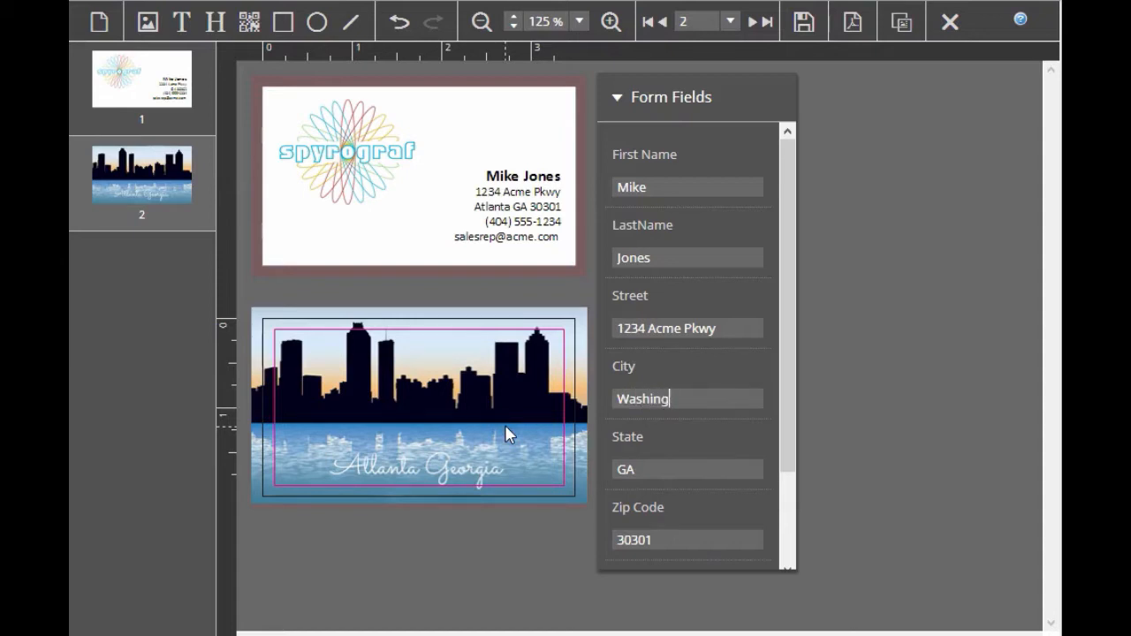
pyautogui.write('ton')
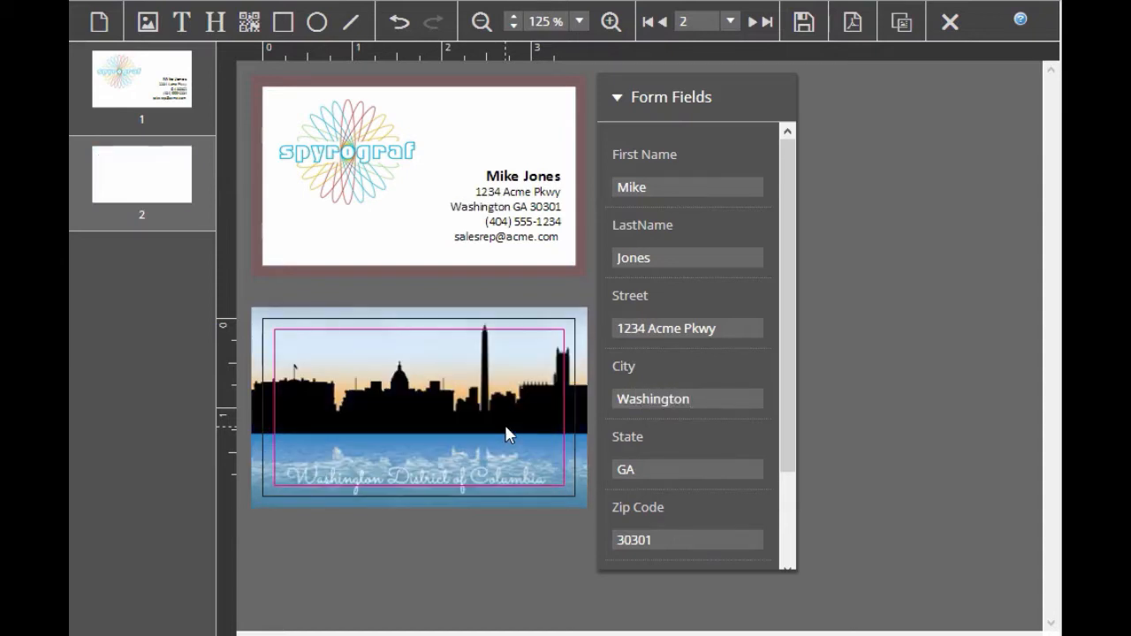
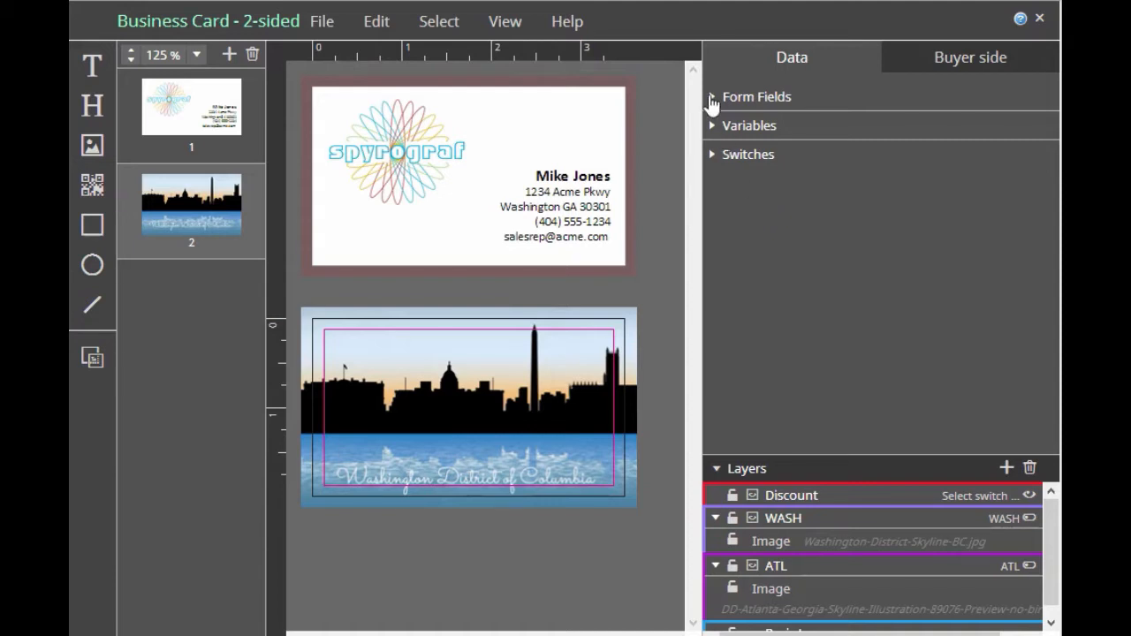
# Create a new form field and name it DiscountLevel
pyautogui.click(713, 97)
pyautogui.moveTo(1051, 143); pyautogui.dragTo(1028, 306)
pyautogui.click(792, 376)
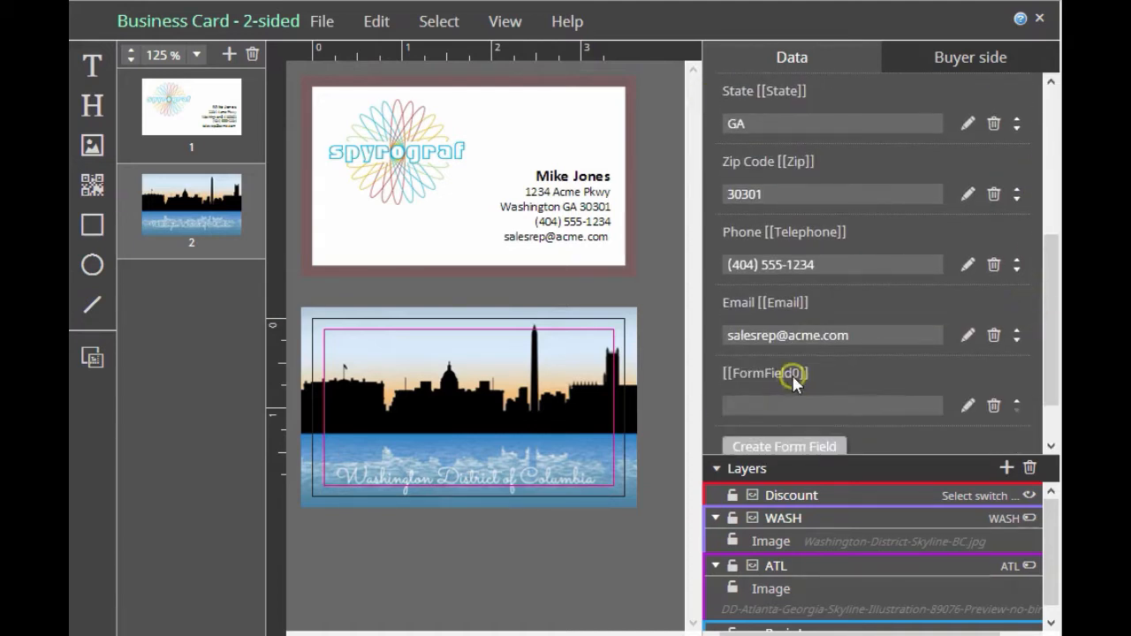
pyautogui.doubleClick(791, 374)
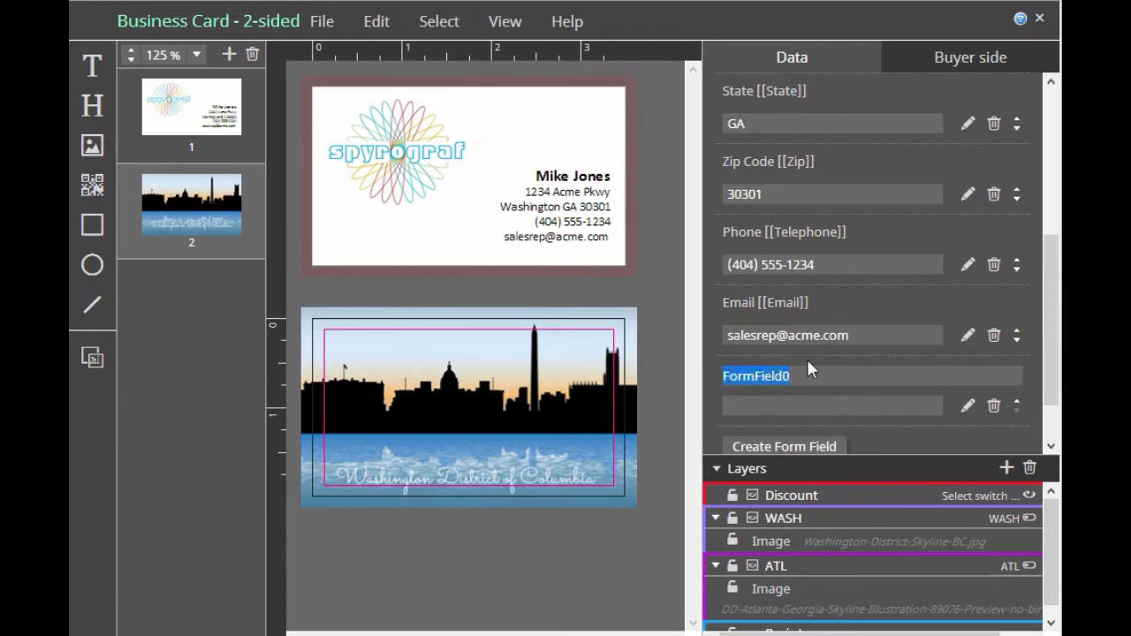
pyautogui.write('DiscountLevel')
pyautogui.press('Return')
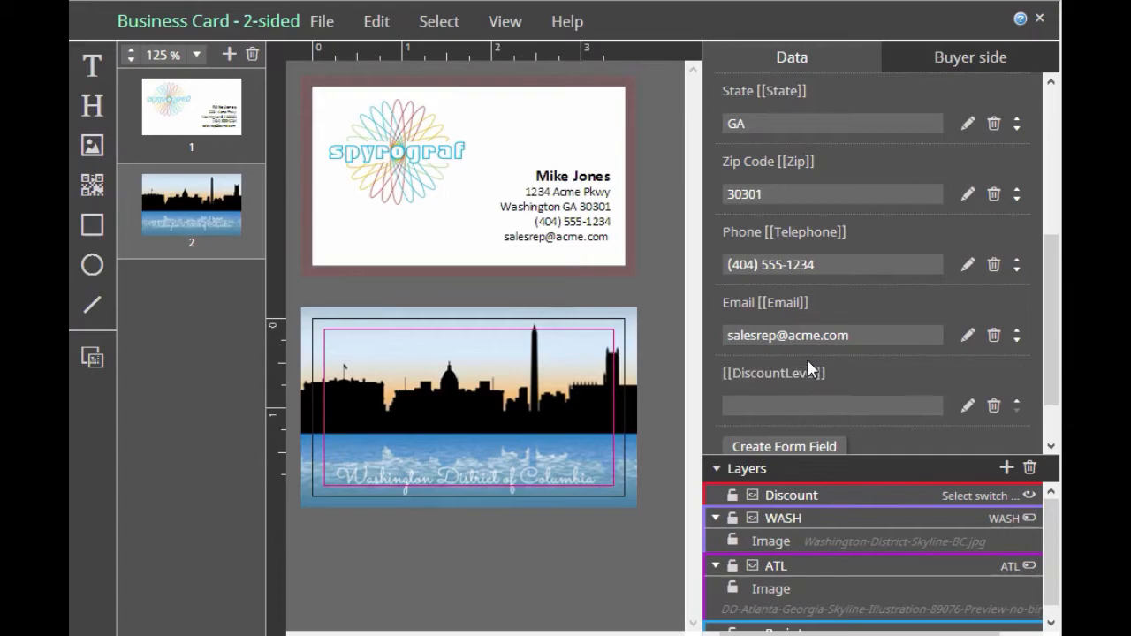
# Give the DiscountLevel form field the display name Discount and set its type to Value List
pyautogui.click(969, 406)
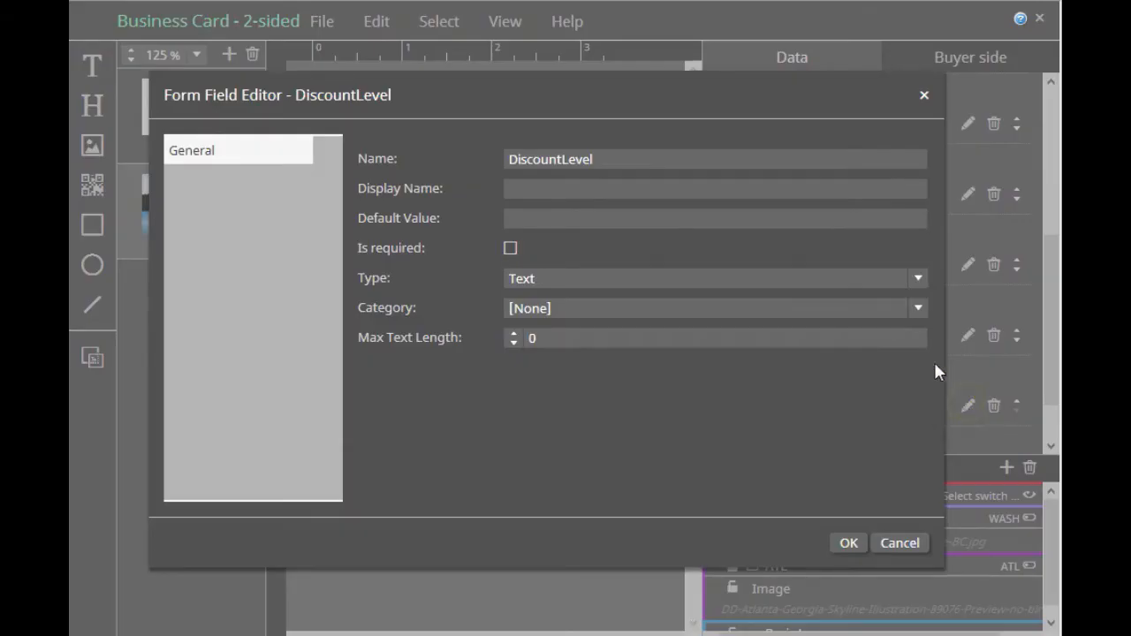
pyautogui.click(543, 186)
pyautogui.write('Dis')
pyautogui.press('BackSpace')
pyautogui.press('BackSpace')
pyautogui.write('iscount')
pyautogui.click(918, 281)
pyautogui.click(633, 322)
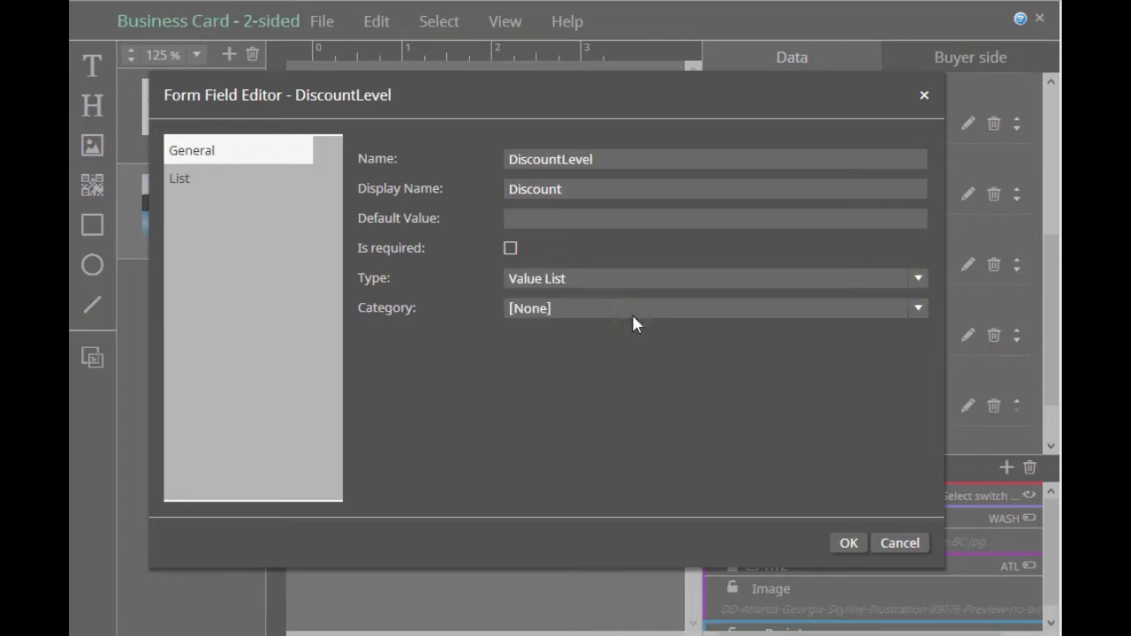
# Add 10%, 25% and 50% as keys and display values in the DiscountLevel value list and save the field
pyautogui.click(178, 182)
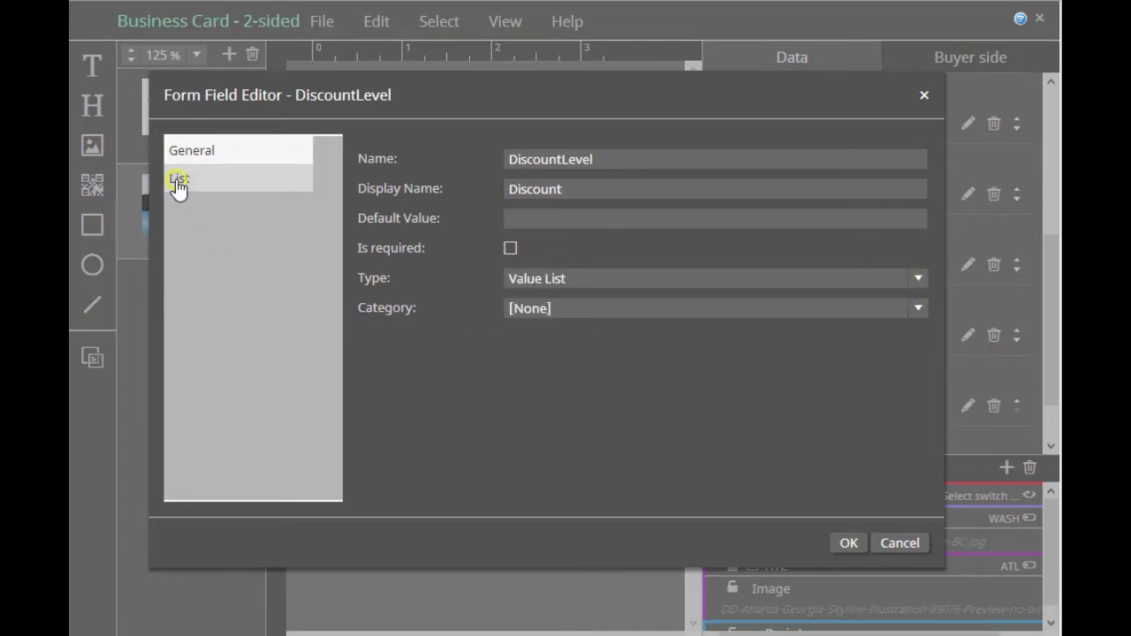
pyautogui.click(892, 167)
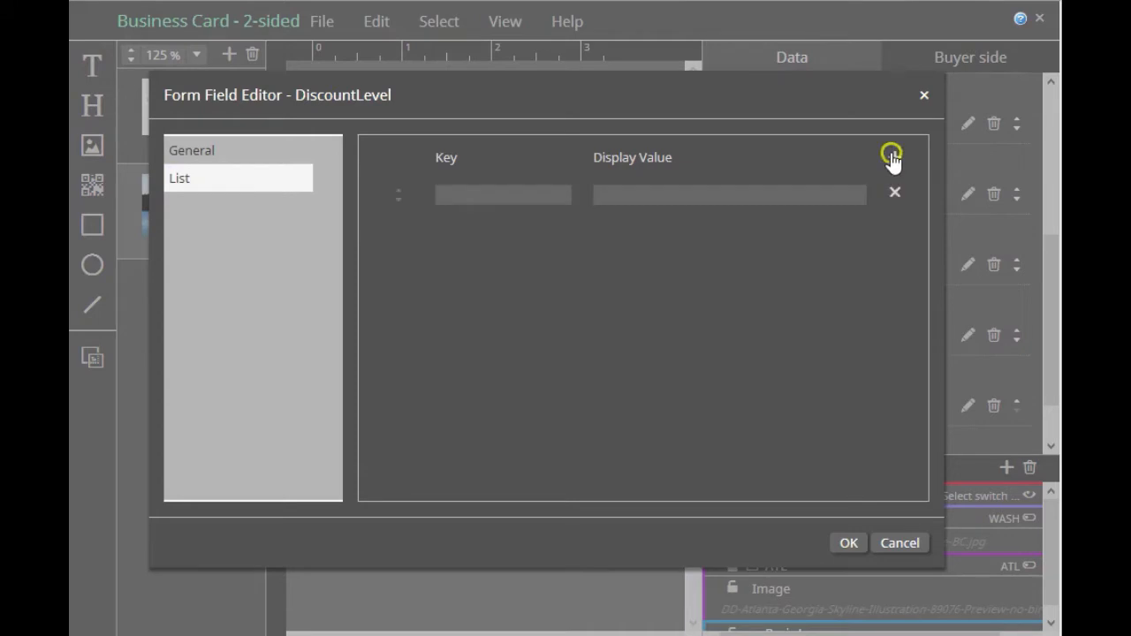
pyautogui.click(490, 189)
pyautogui.write('10%')
pyautogui.press('Tab')
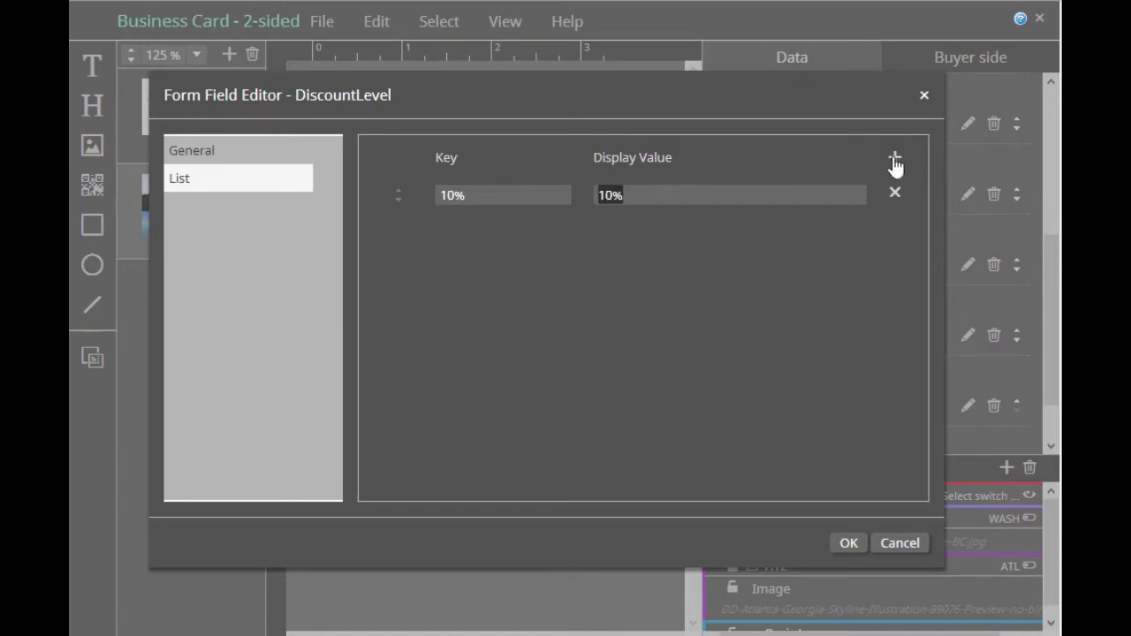
pyautogui.click(894, 159)
pyautogui.click(464, 228)
pyautogui.write('25%')
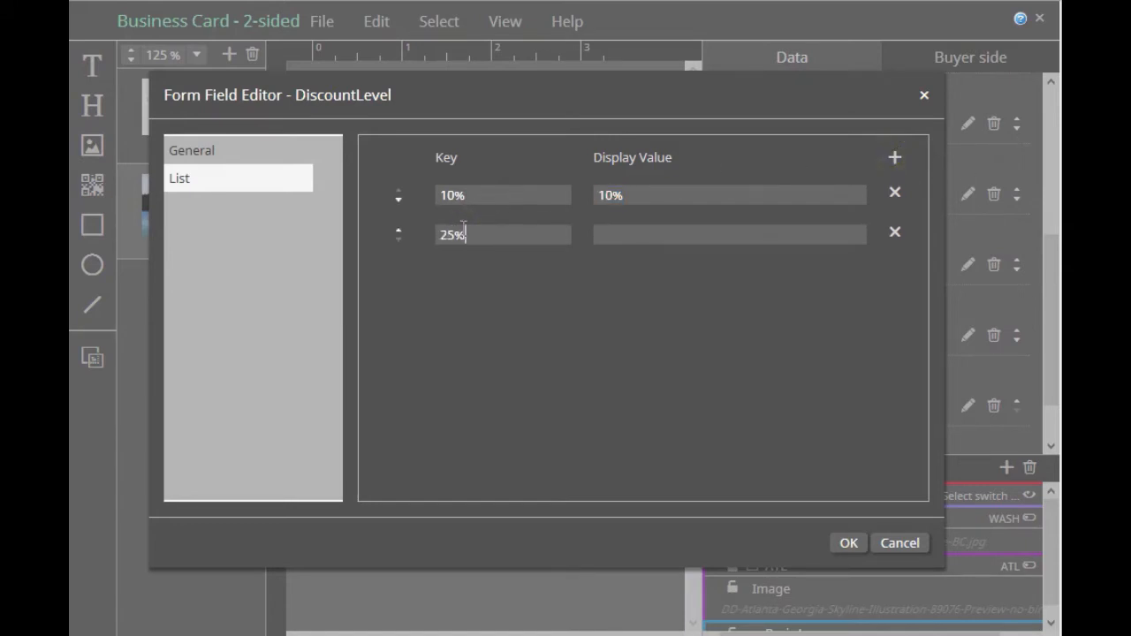
pyautogui.press('Tab')
pyautogui.click(893, 157)
pyautogui.click(468, 271)
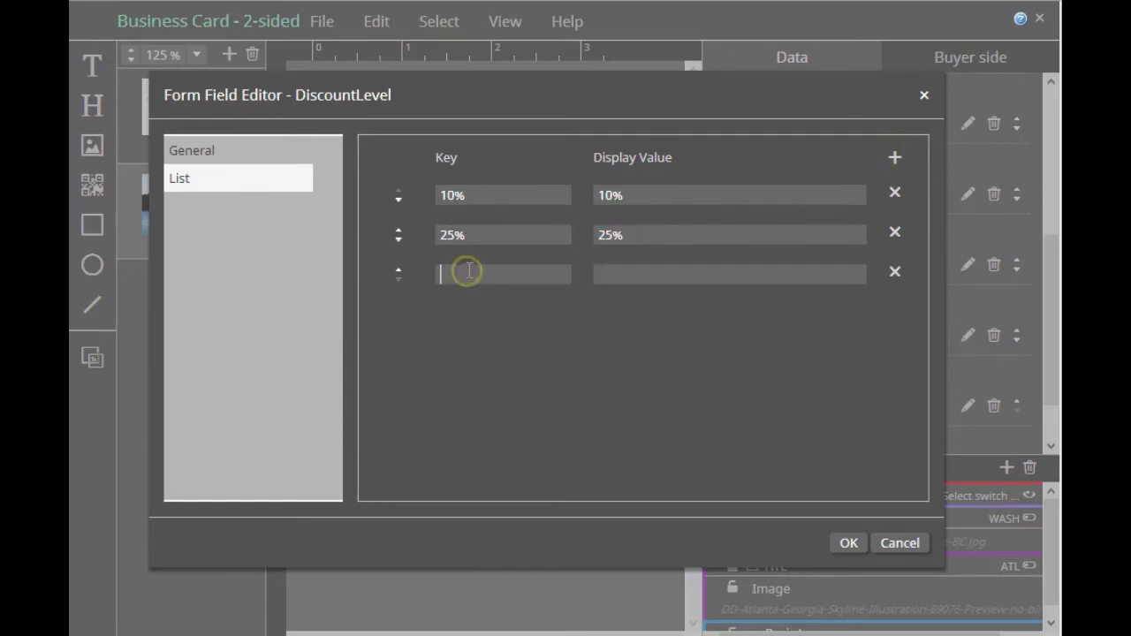
pyautogui.write('50%')
pyautogui.press('Tab')
pyautogui.click(844, 543)
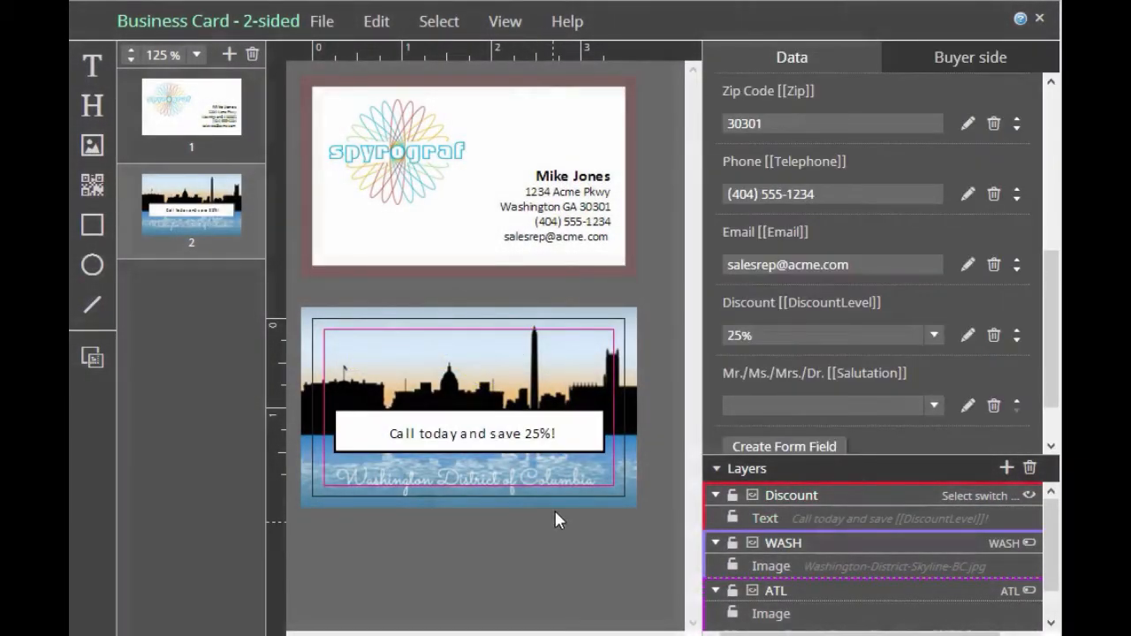
# Open the buyer-side view and test the Discount field on the card's back with 10%, 50% and 25%
pyautogui.click(510, 23)
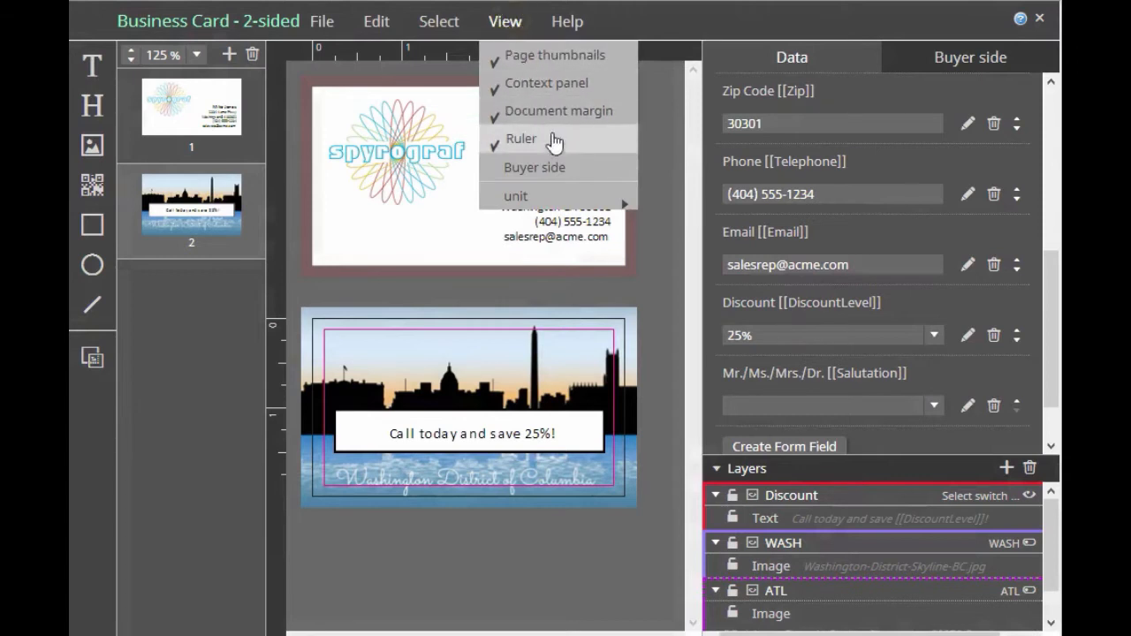
pyautogui.click(548, 167)
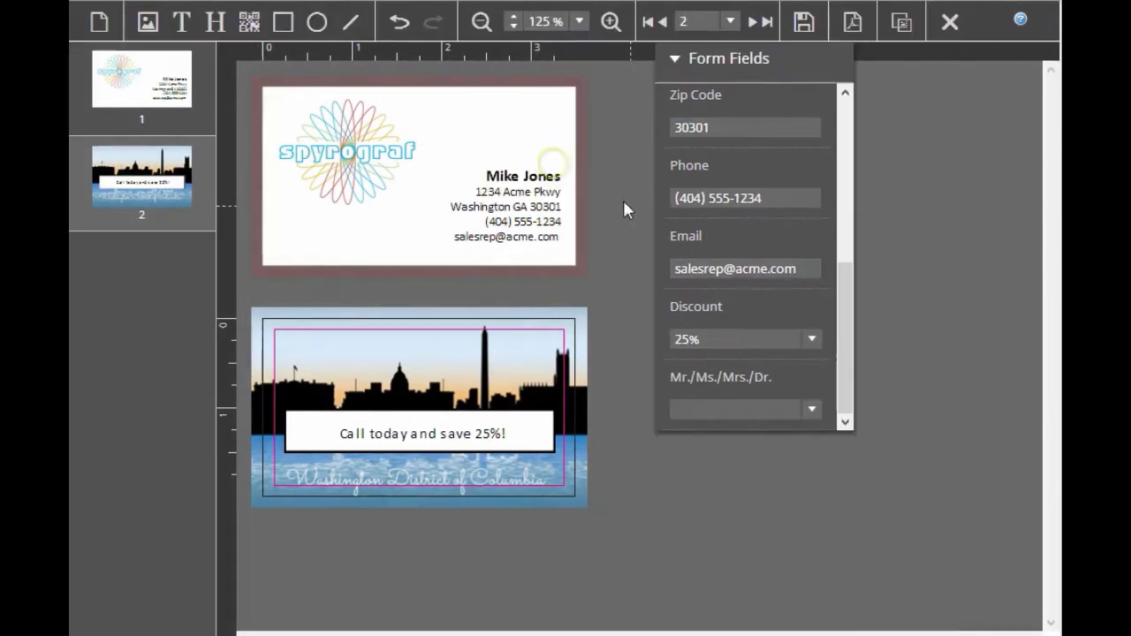
pyautogui.click(810, 340)
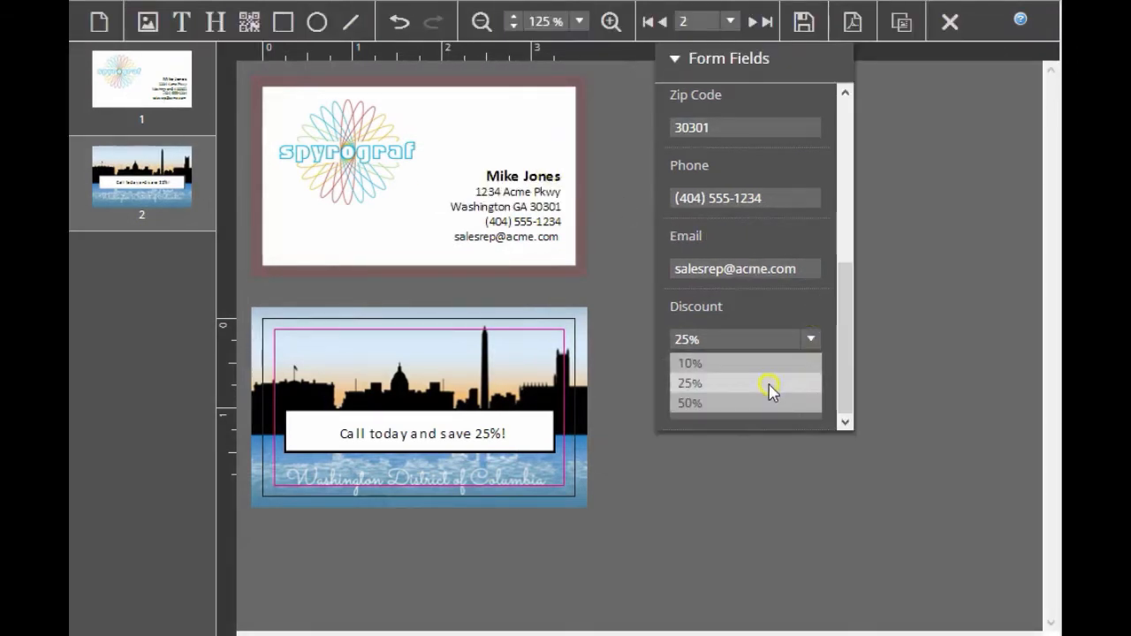
pyautogui.click(687, 367)
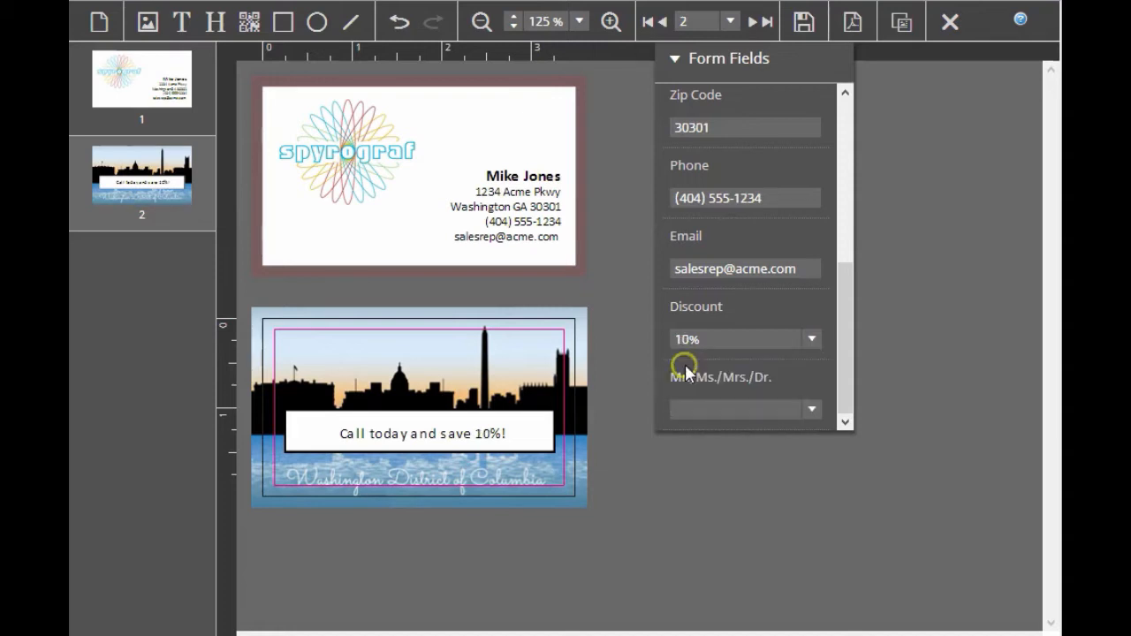
pyautogui.click(810, 338)
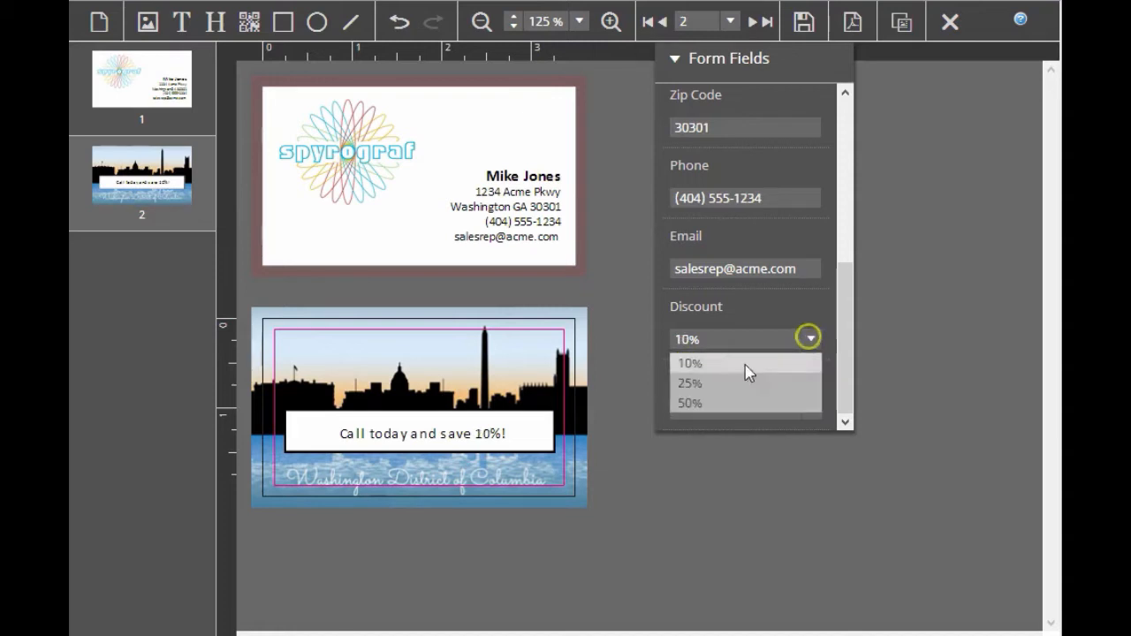
pyautogui.click(708, 404)
pyautogui.click(811, 339)
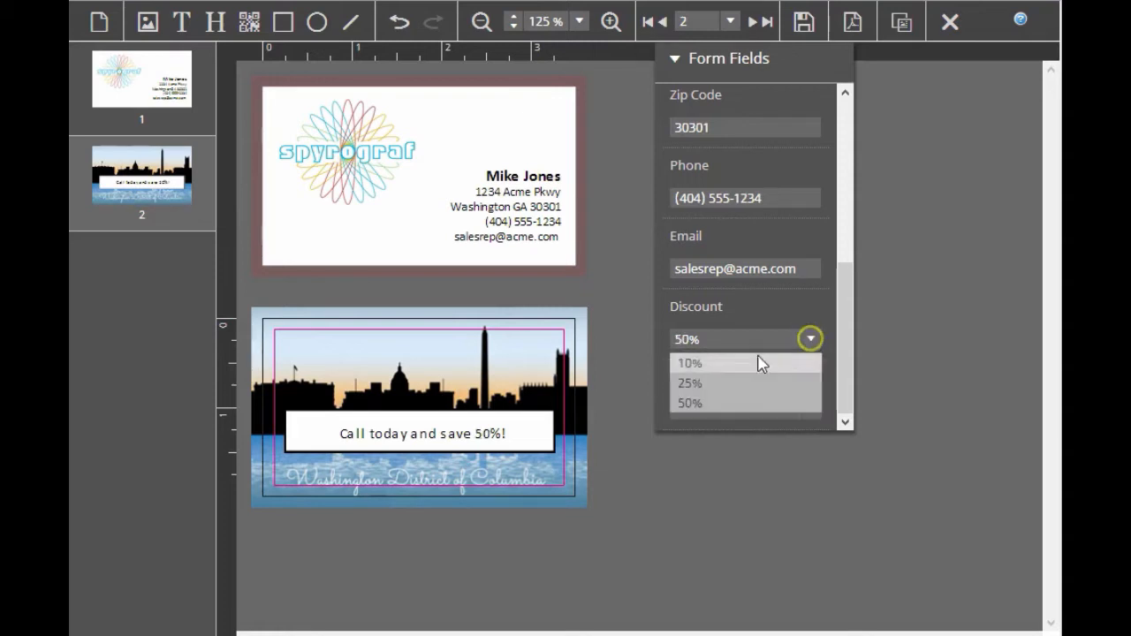
pyautogui.click(699, 381)
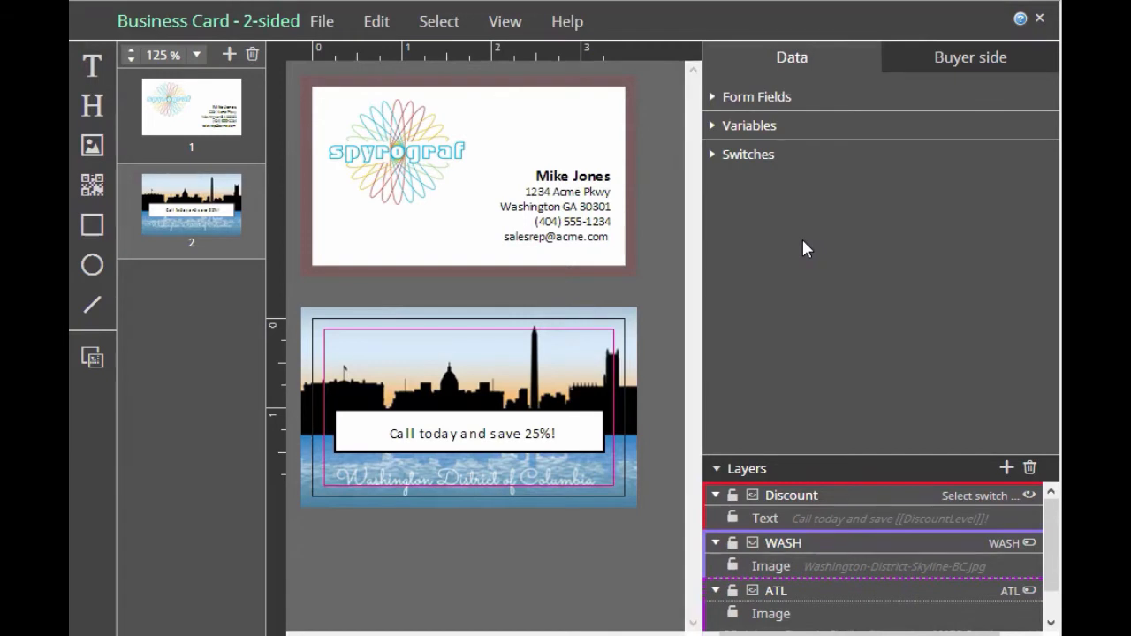
# Review the list values of the Salutation form field in its editor
pyautogui.click(714, 103)
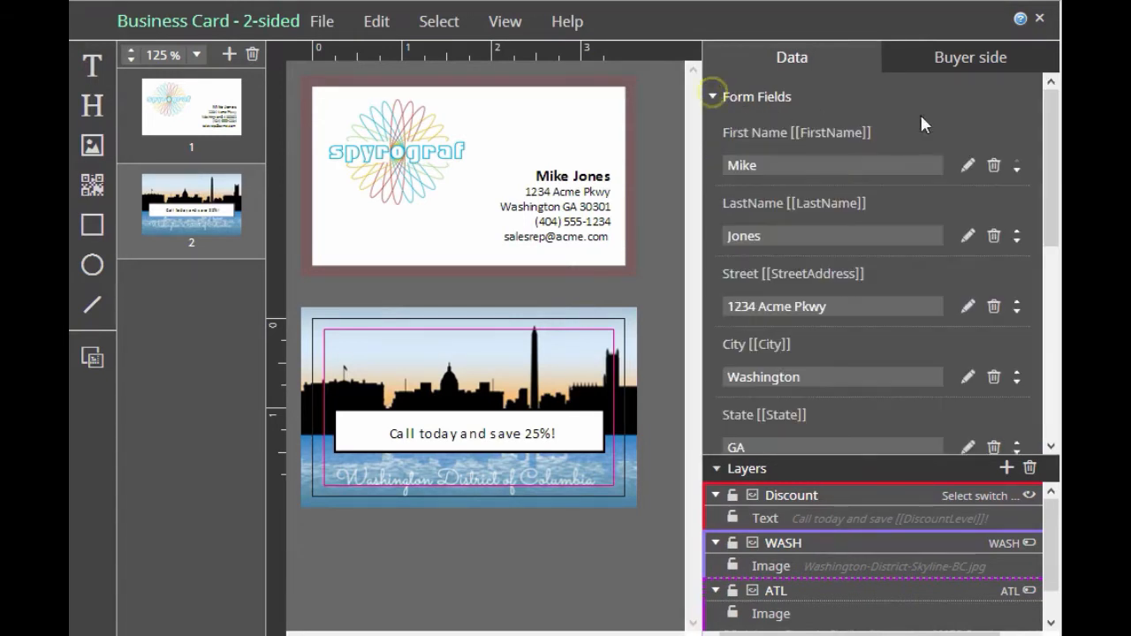
pyautogui.scroll(-5, 920, 115)
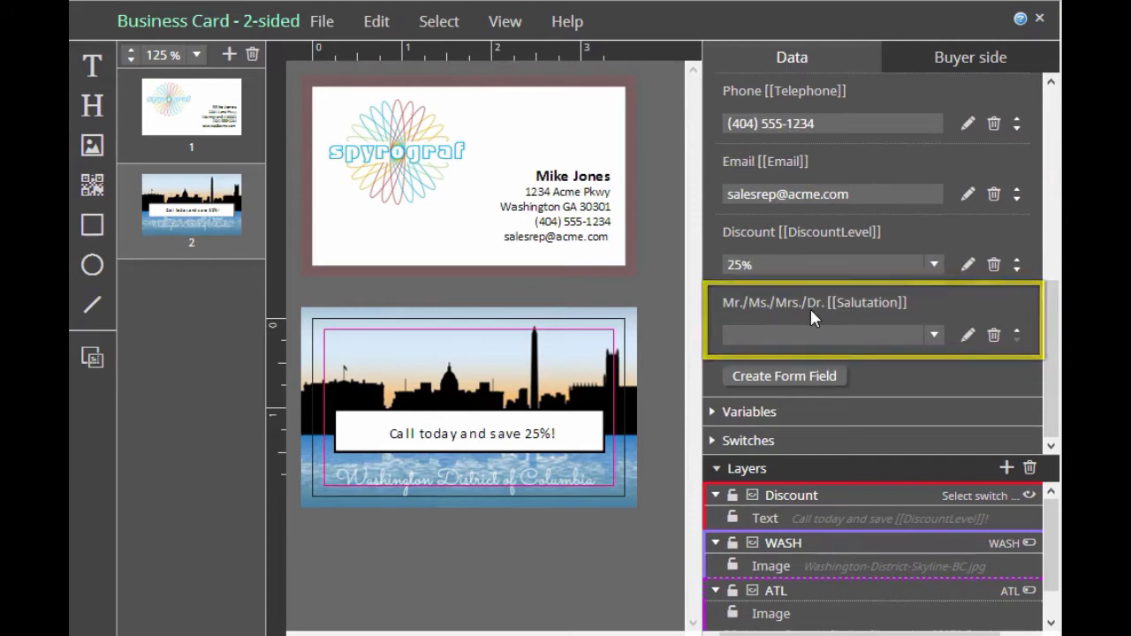
pyautogui.click(967, 335)
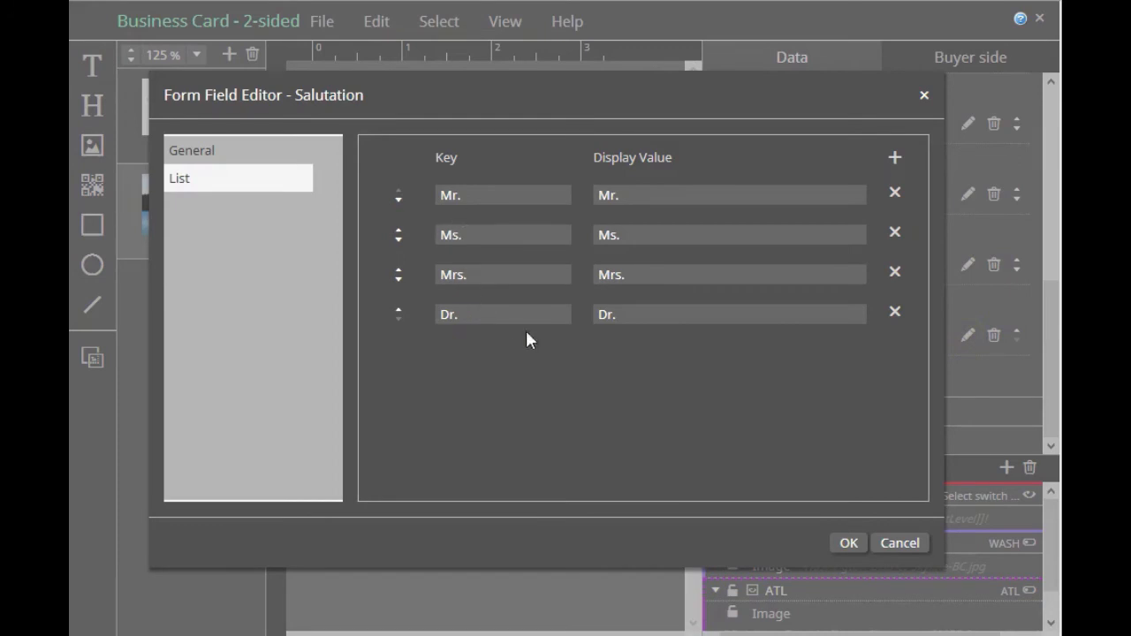
pyautogui.click(849, 543)
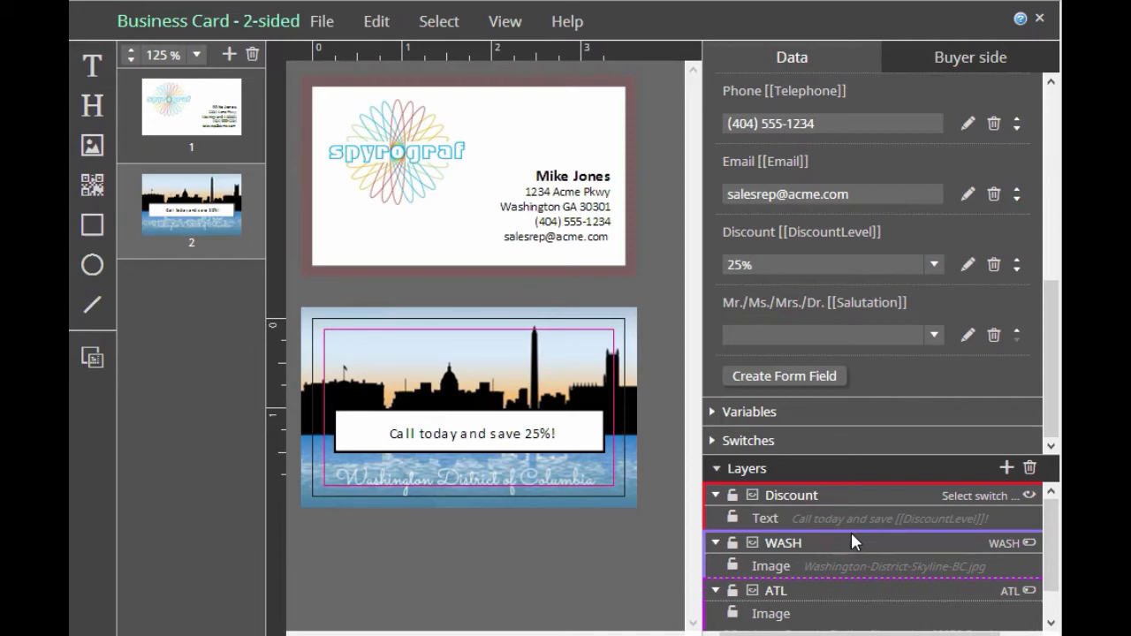
# Add a variable with an IF condition checking whether Salutation equals an empty value
pyautogui.click(738, 411)
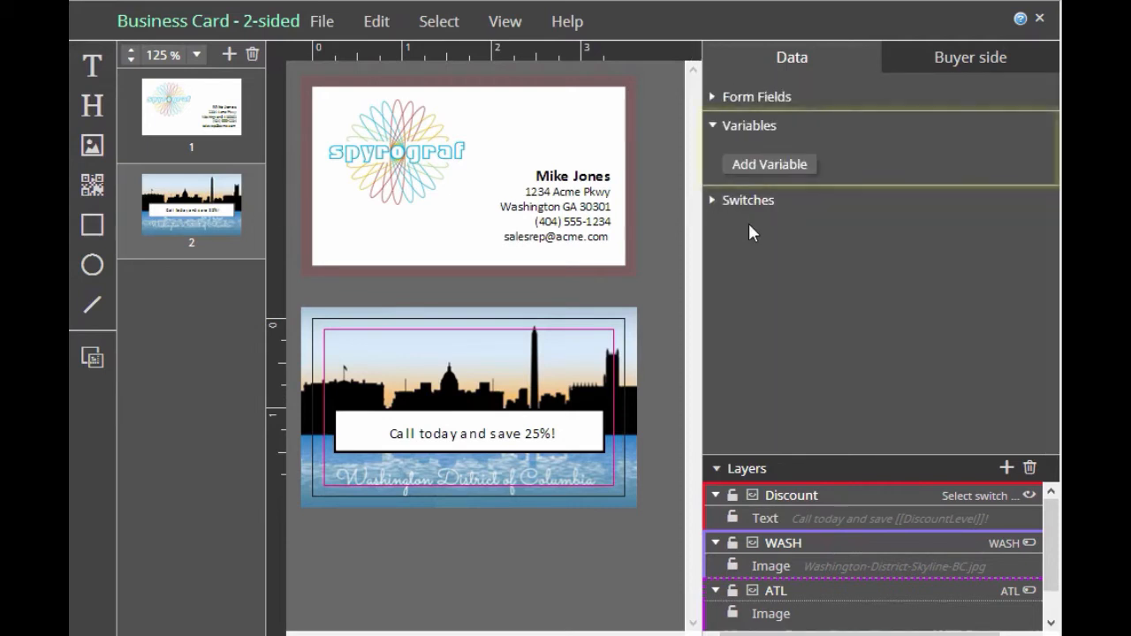
pyautogui.click(751, 168)
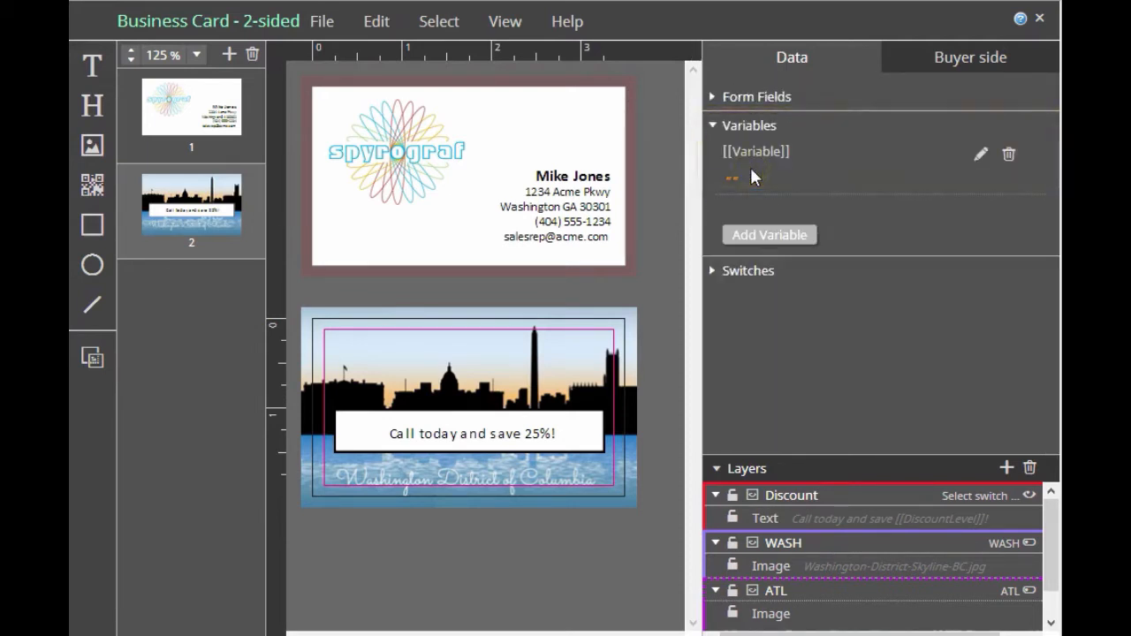
pyautogui.click(980, 155)
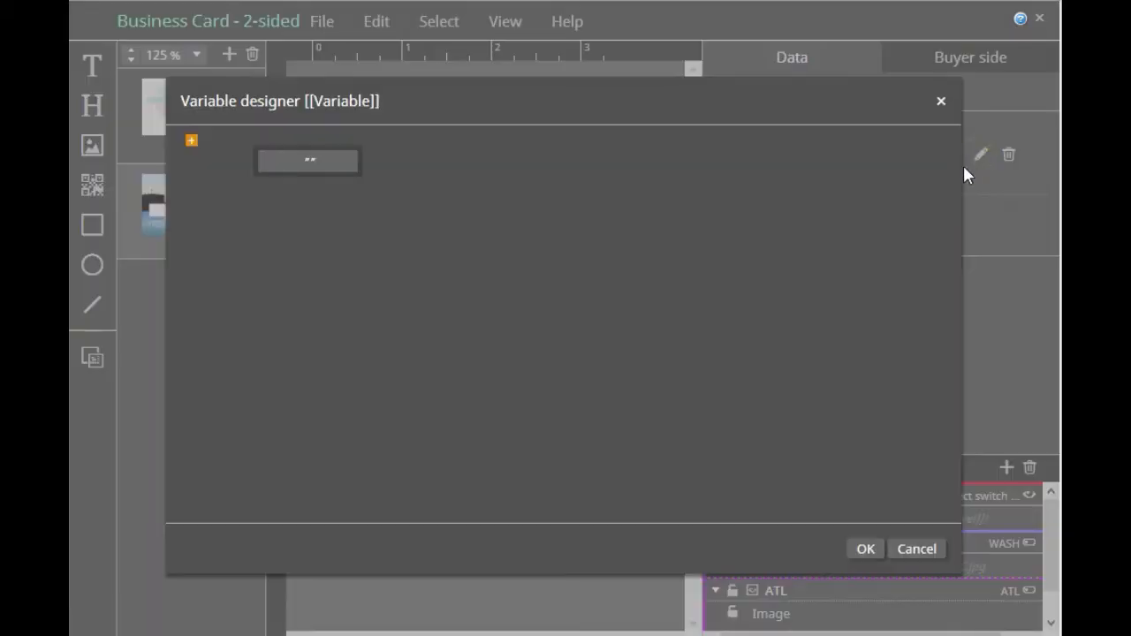
pyautogui.click(192, 144)
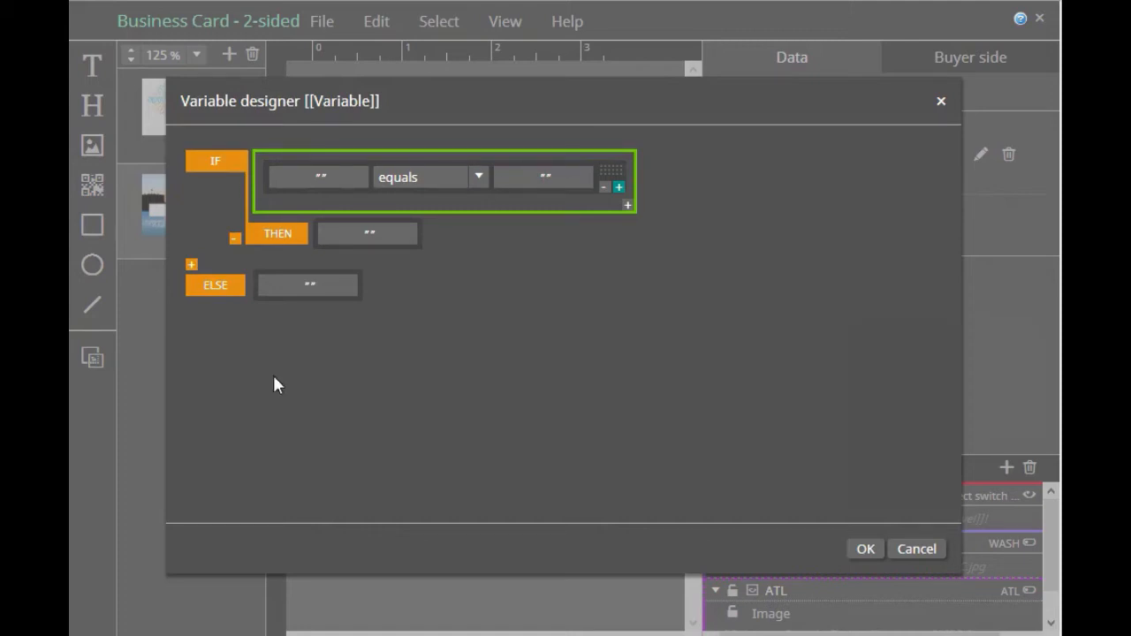
pyautogui.click(350, 177)
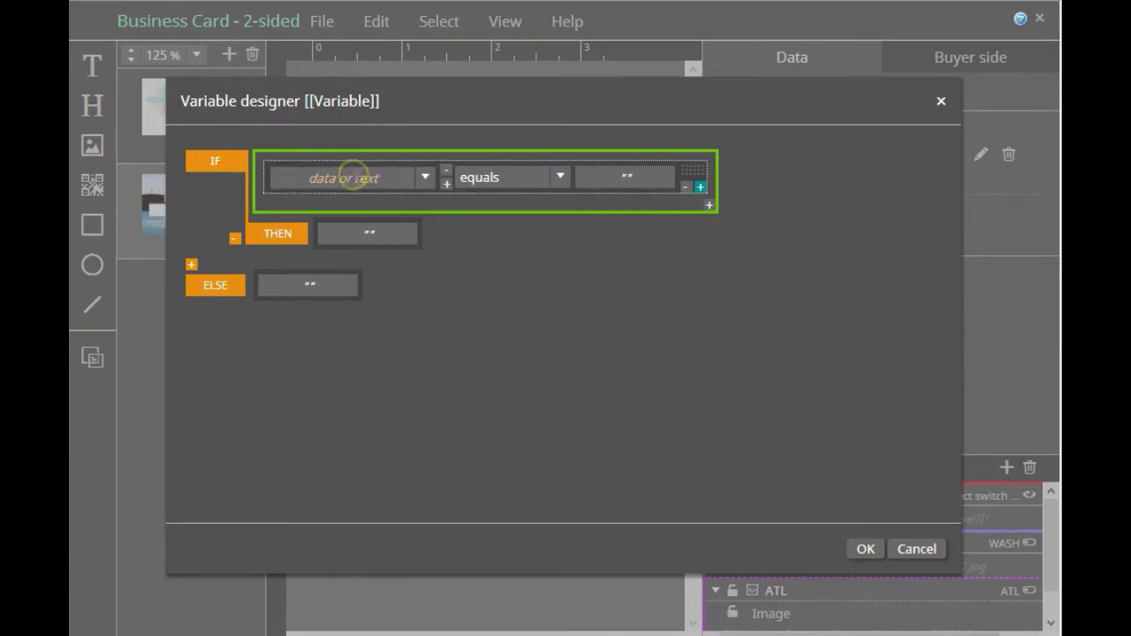
pyautogui.click(424, 178)
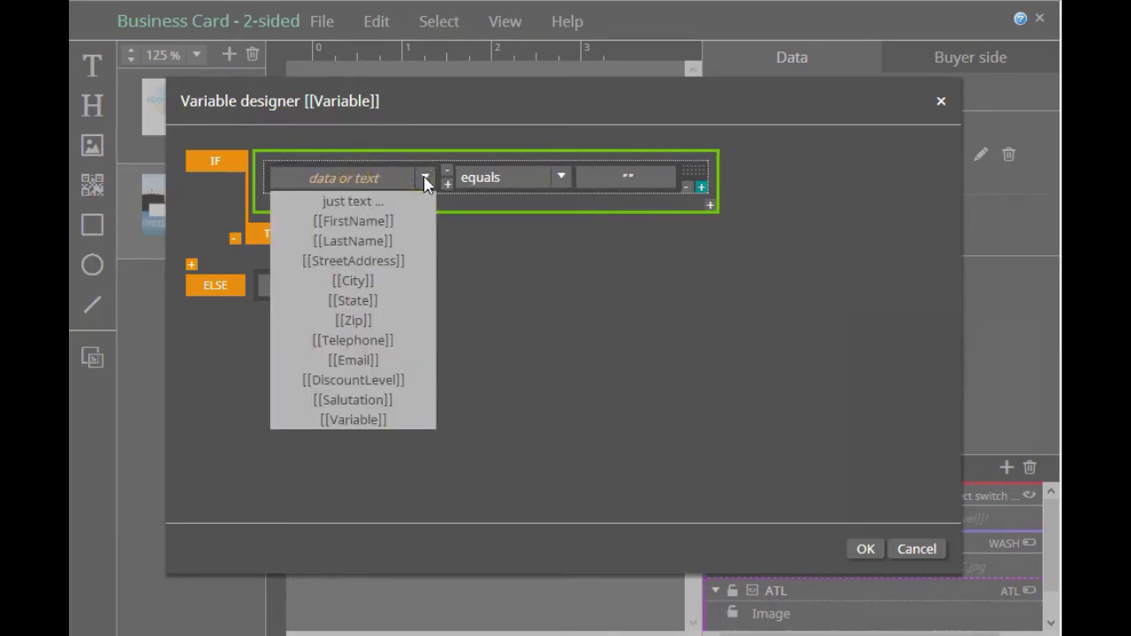
pyautogui.click(382, 402)
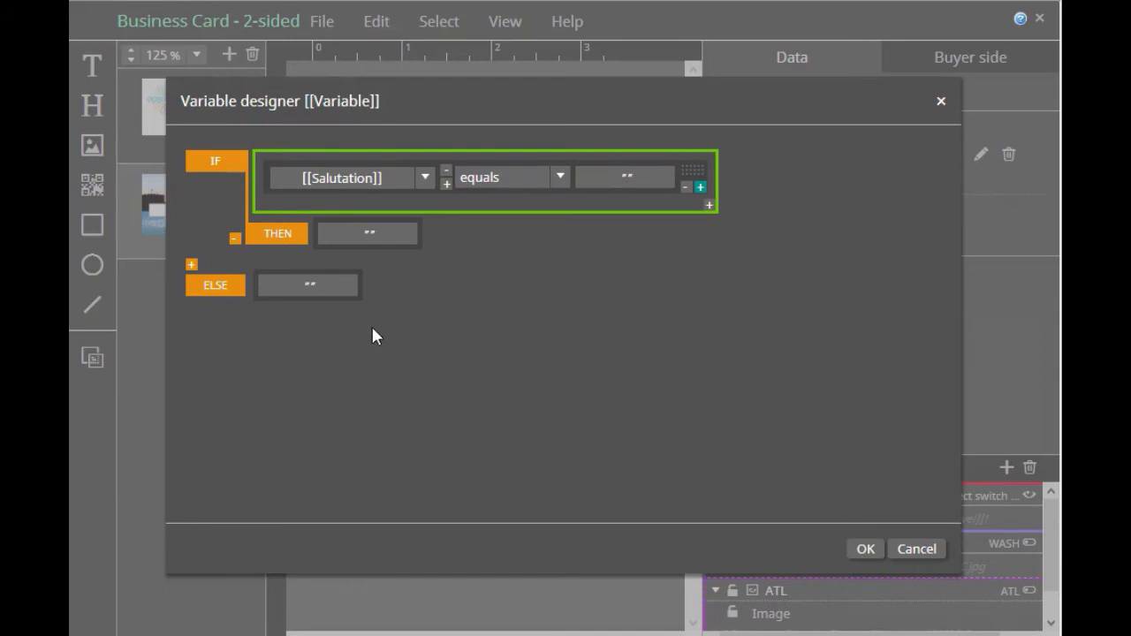
# Build the THEN result from the FirstName field followed by the LastName field
pyautogui.click(375, 234)
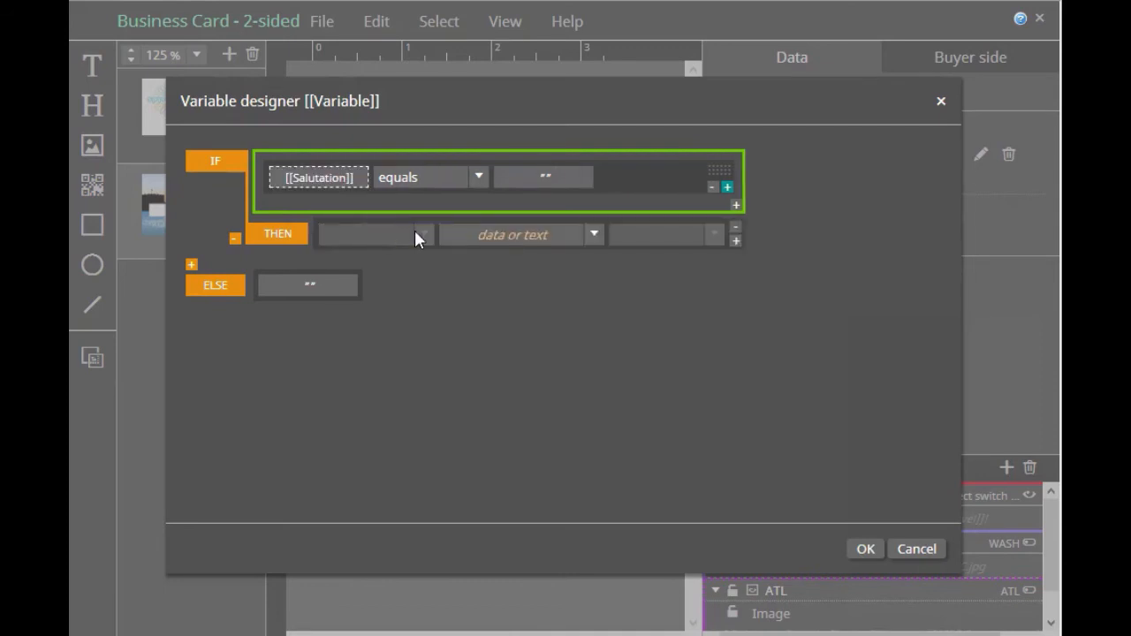
pyautogui.click(592, 234)
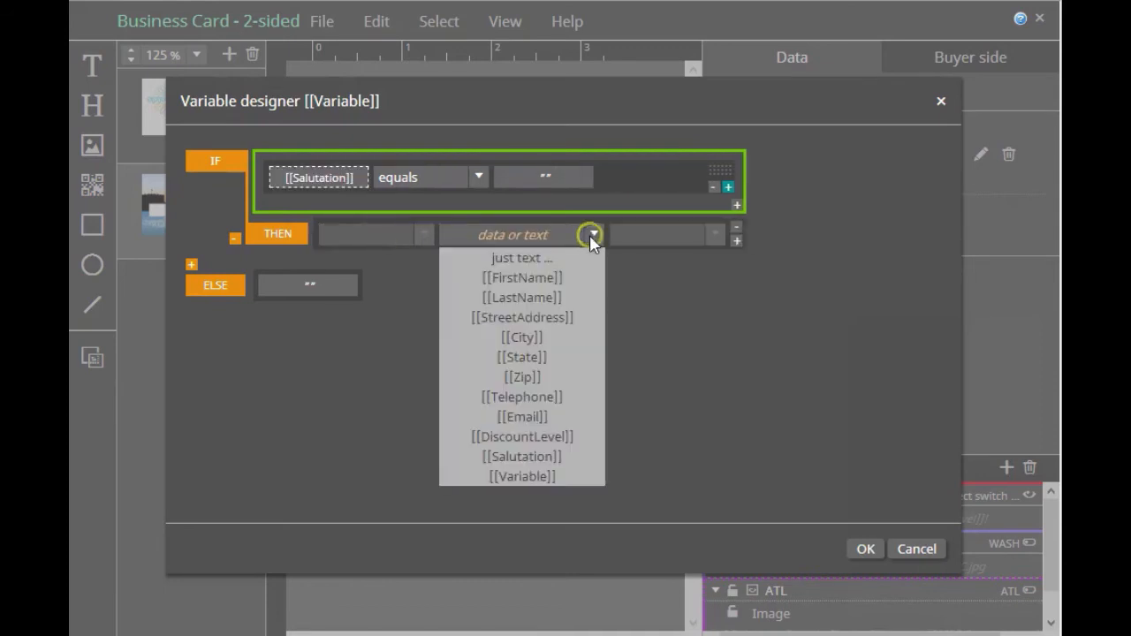
pyautogui.click(546, 280)
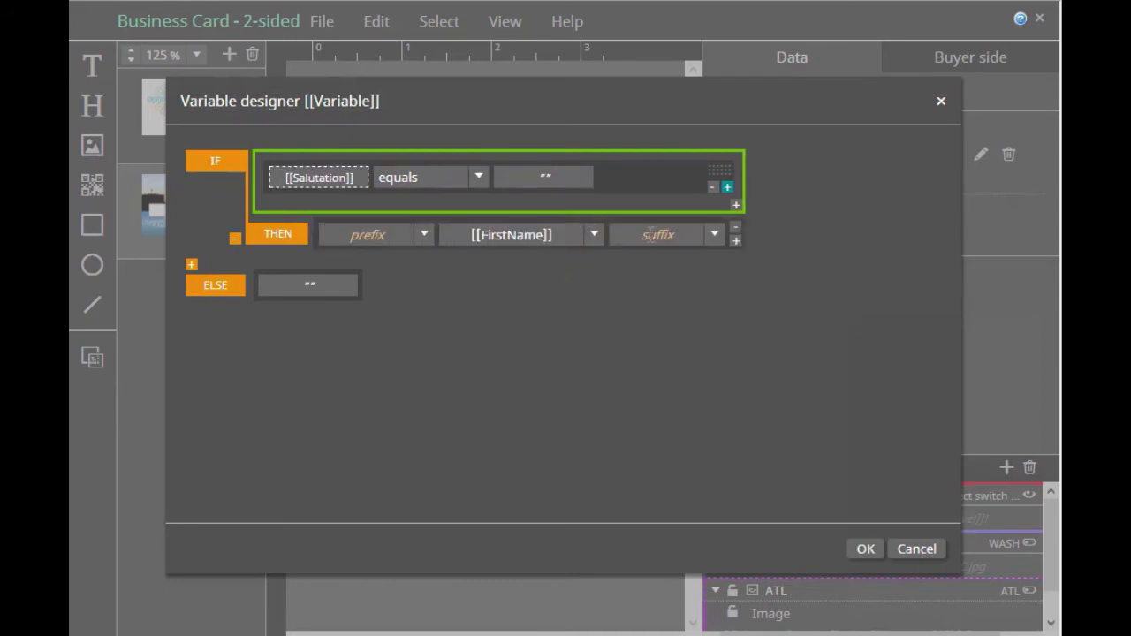
pyautogui.click(736, 242)
pyautogui.click(834, 233)
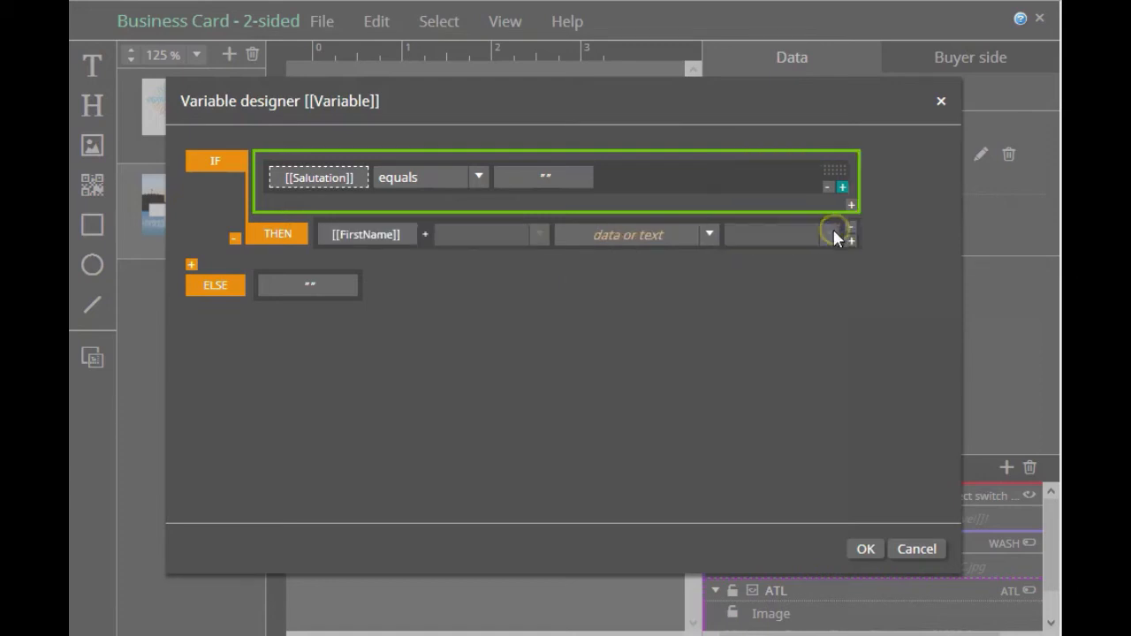
pyautogui.click(708, 237)
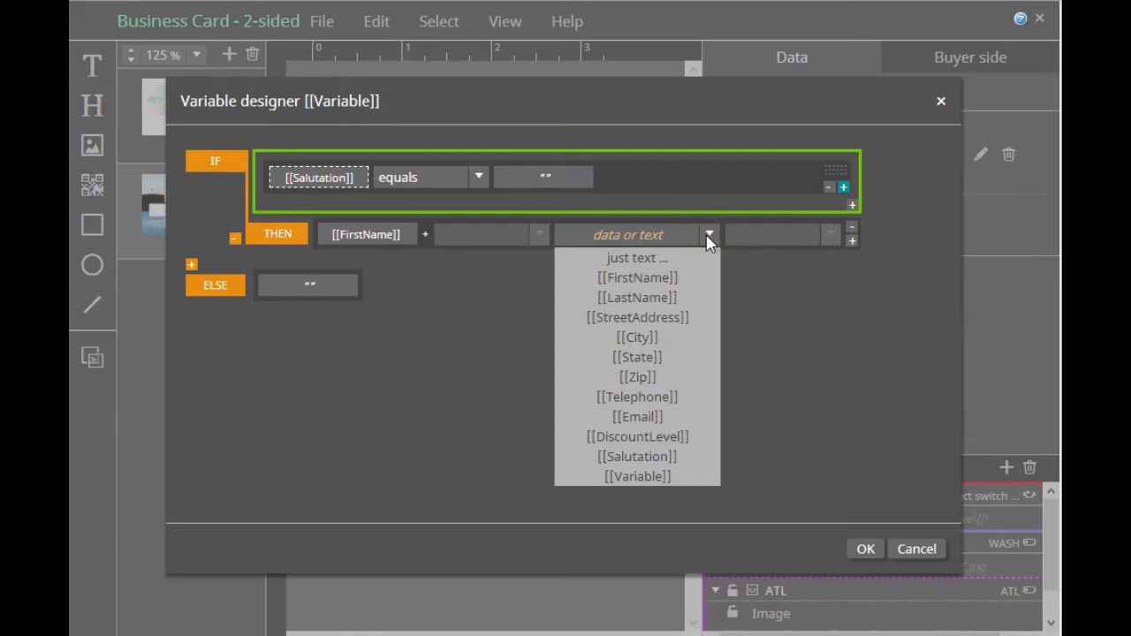
pyautogui.click(659, 298)
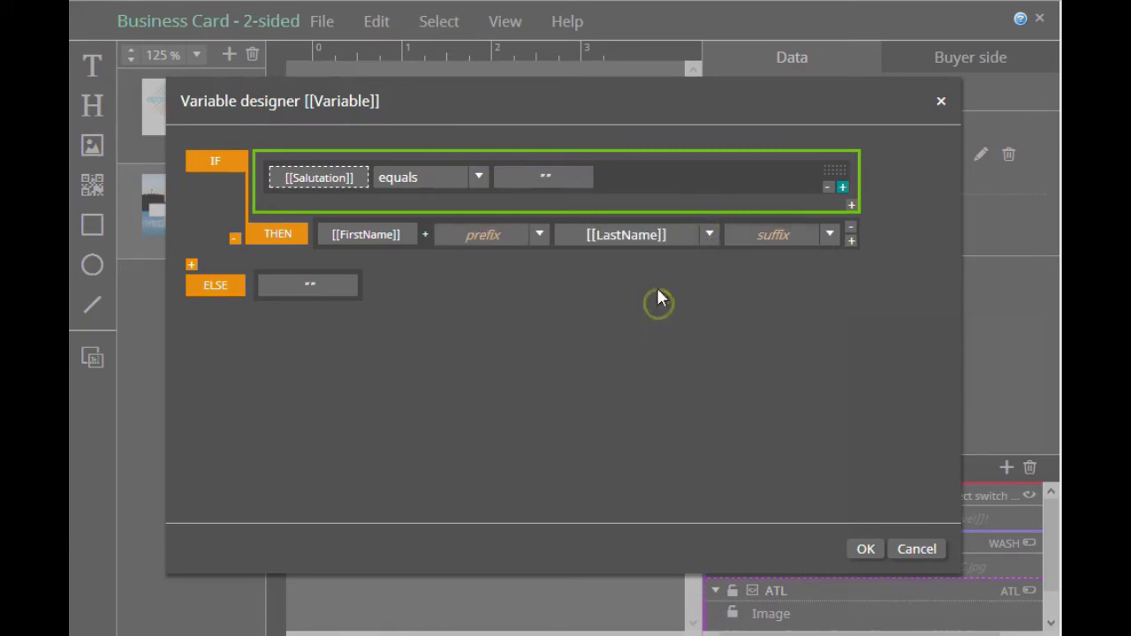
# Append the text "is awaiting your call!" as a third element of the THEN result
pyautogui.click(849, 240)
pyautogui.click(889, 233)
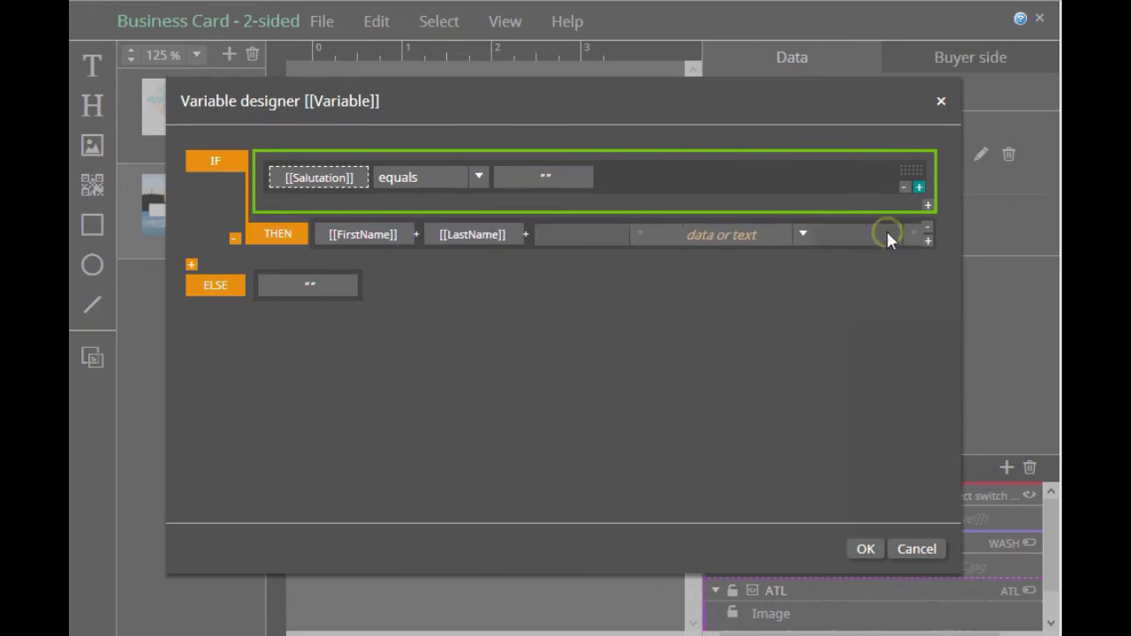
pyautogui.click(716, 239)
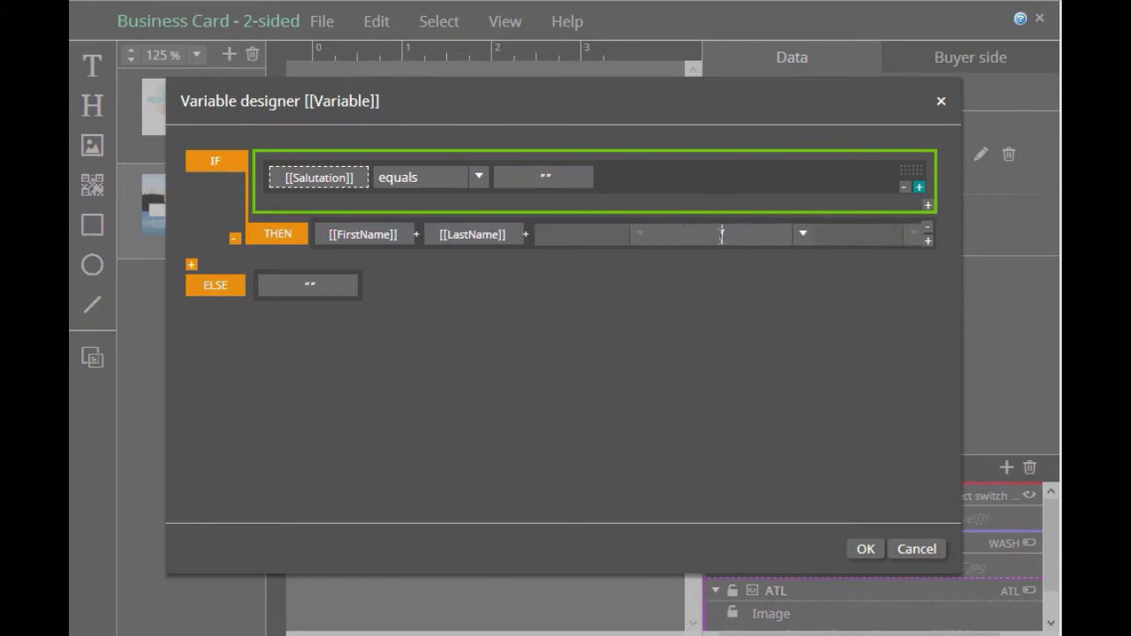
pyautogui.write('is awaiting your call!')
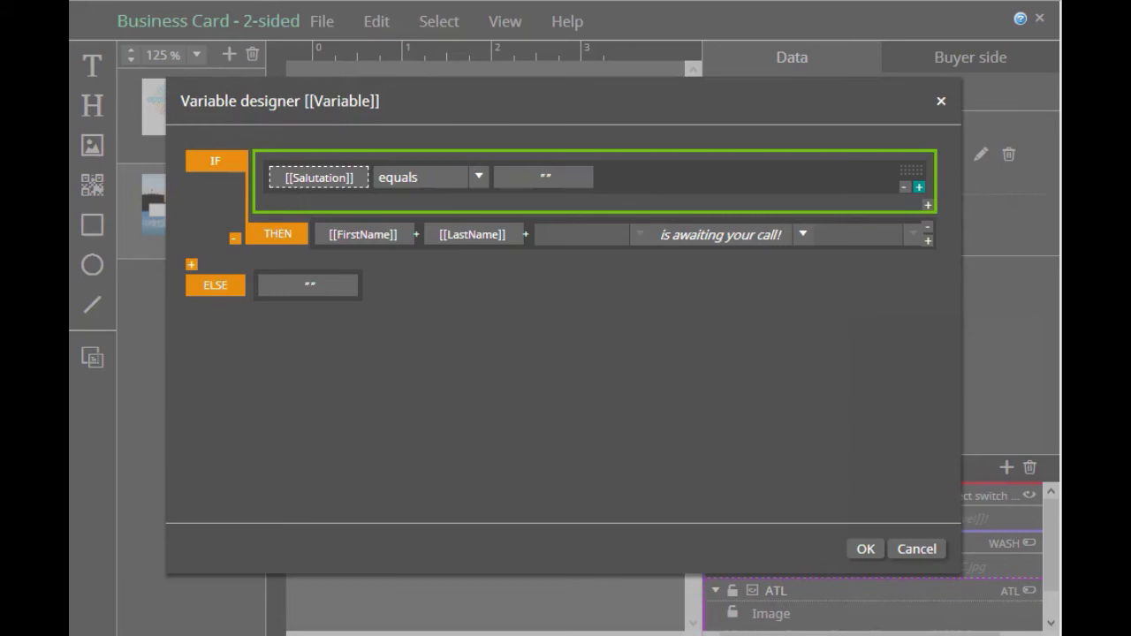
pyautogui.press('Return')
# Give LastName in the THEN result a space as both prefix and suffix
pyautogui.click(488, 235)
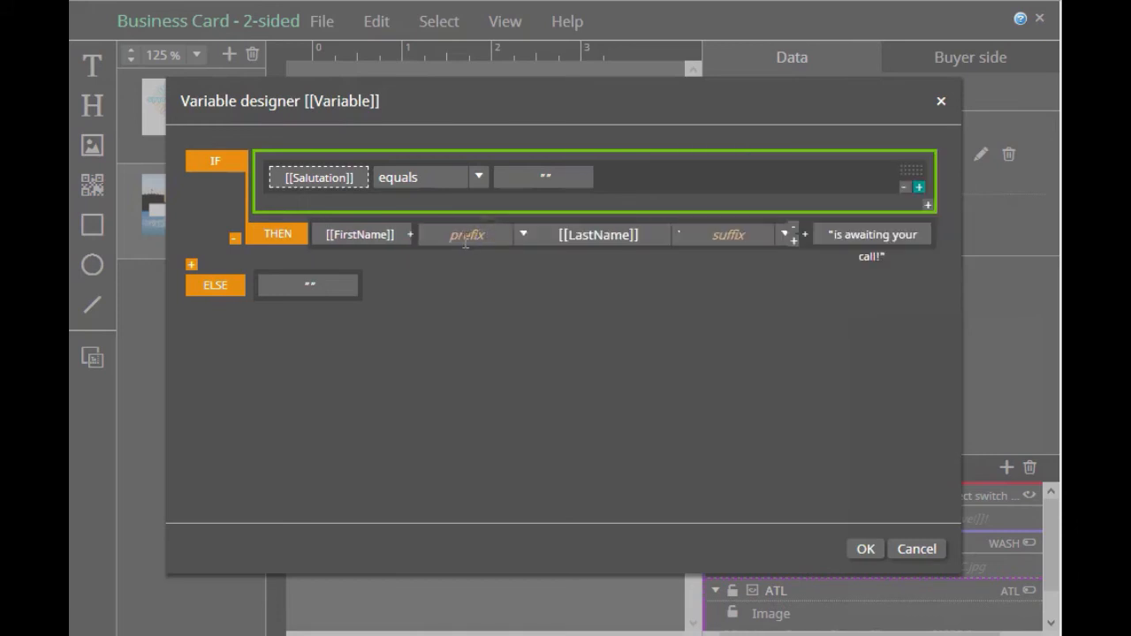
pyautogui.click(520, 235)
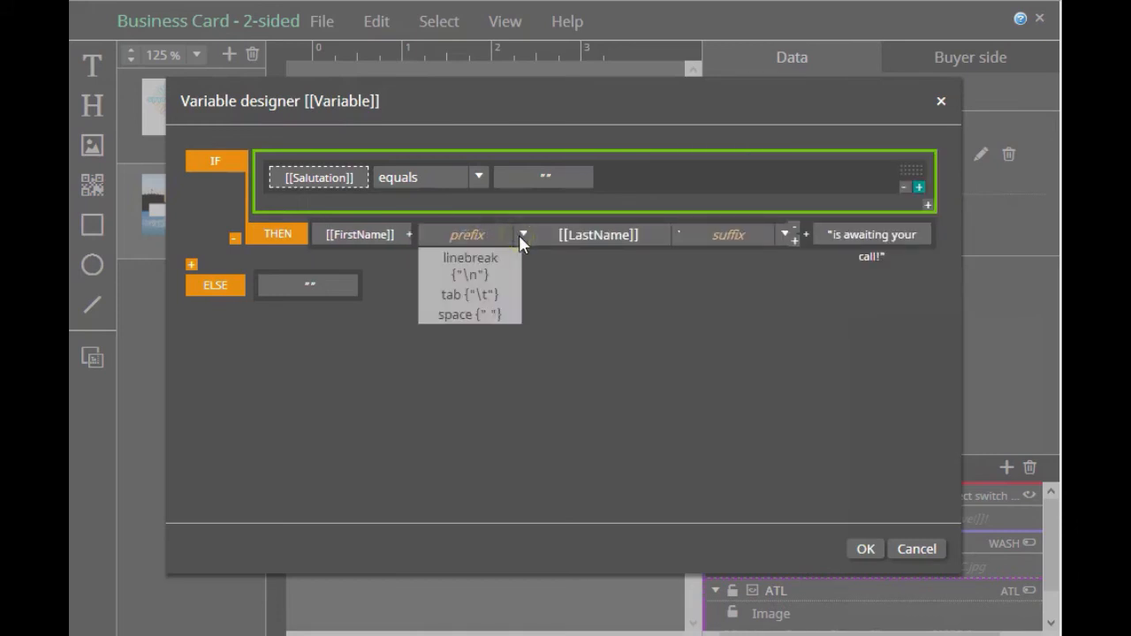
pyautogui.click(493, 316)
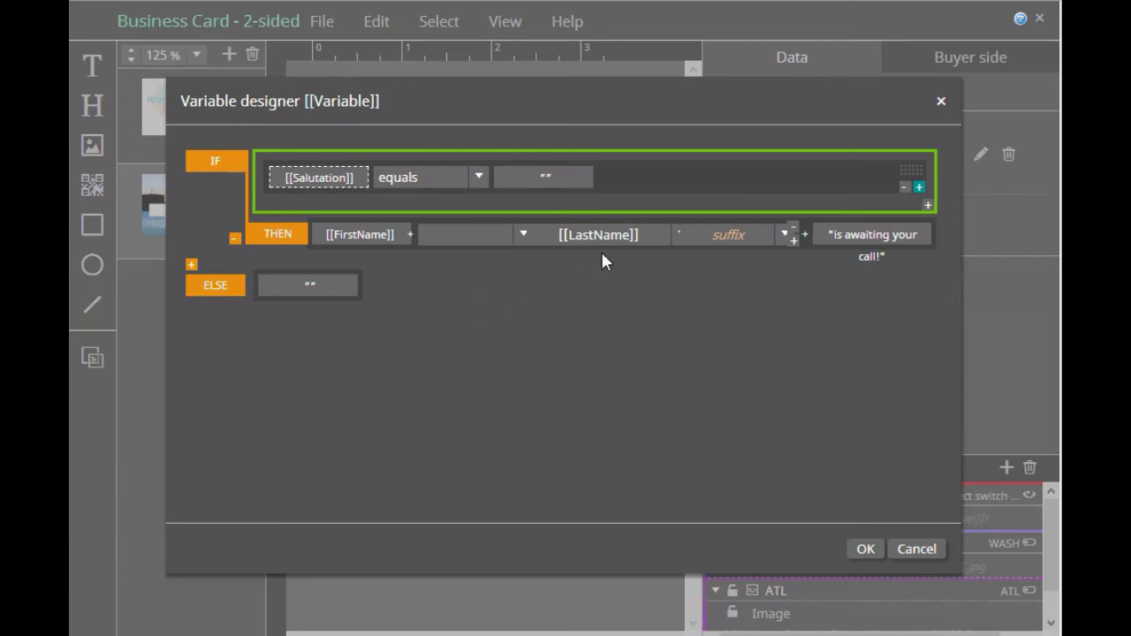
pyautogui.click(785, 237)
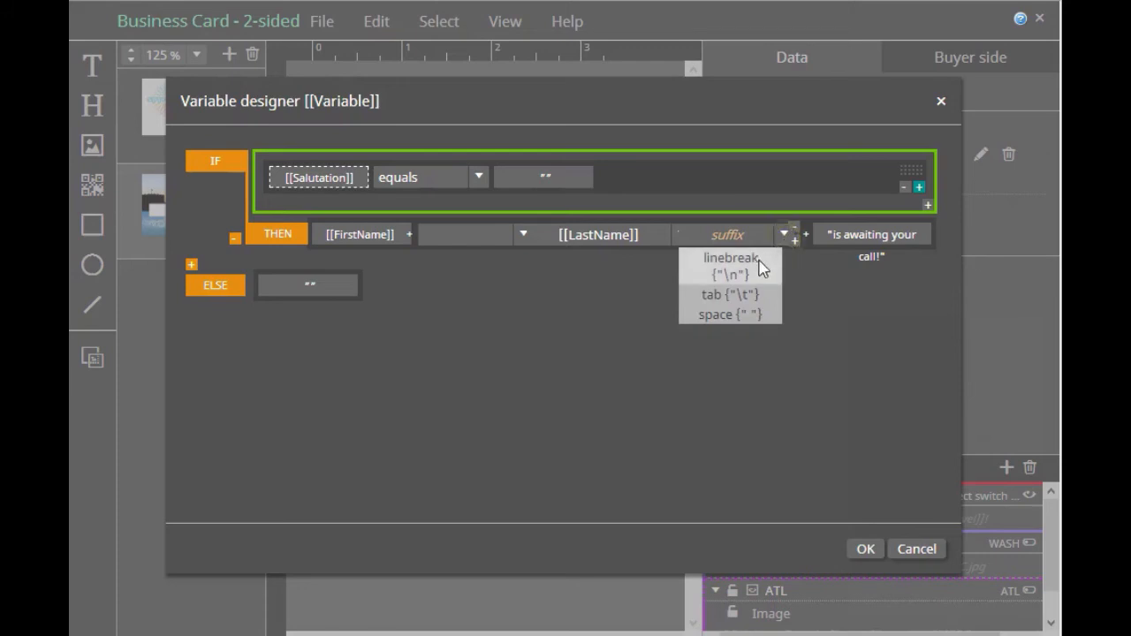
pyautogui.click(744, 316)
pyautogui.click(326, 345)
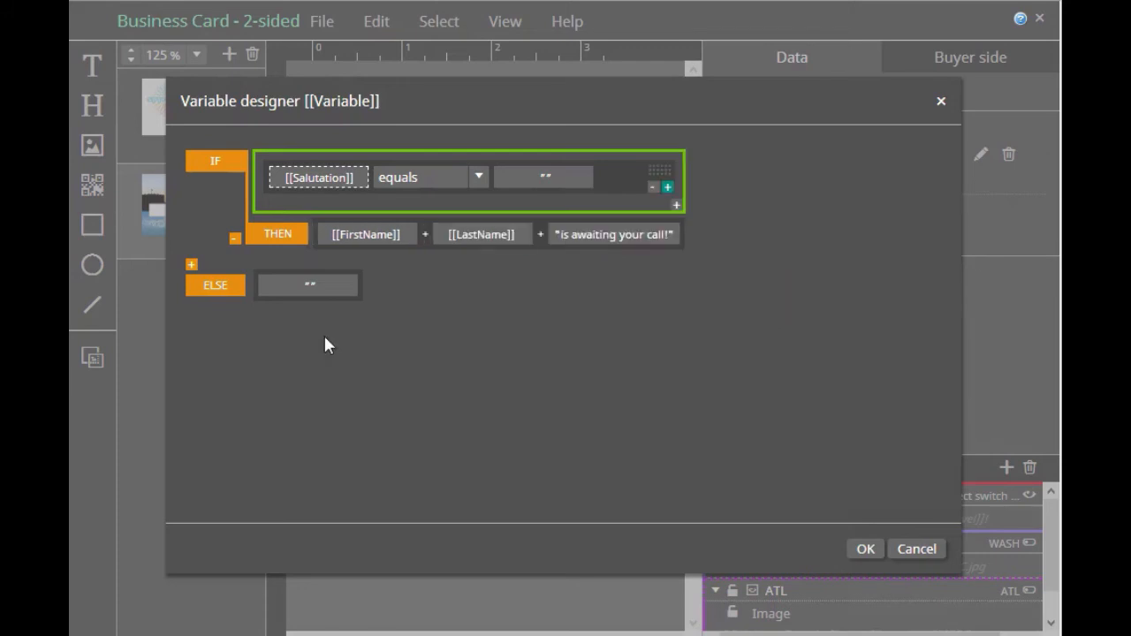
# Build the ELSE result from the Salutation field followed by the LastName field
pyautogui.click(313, 287)
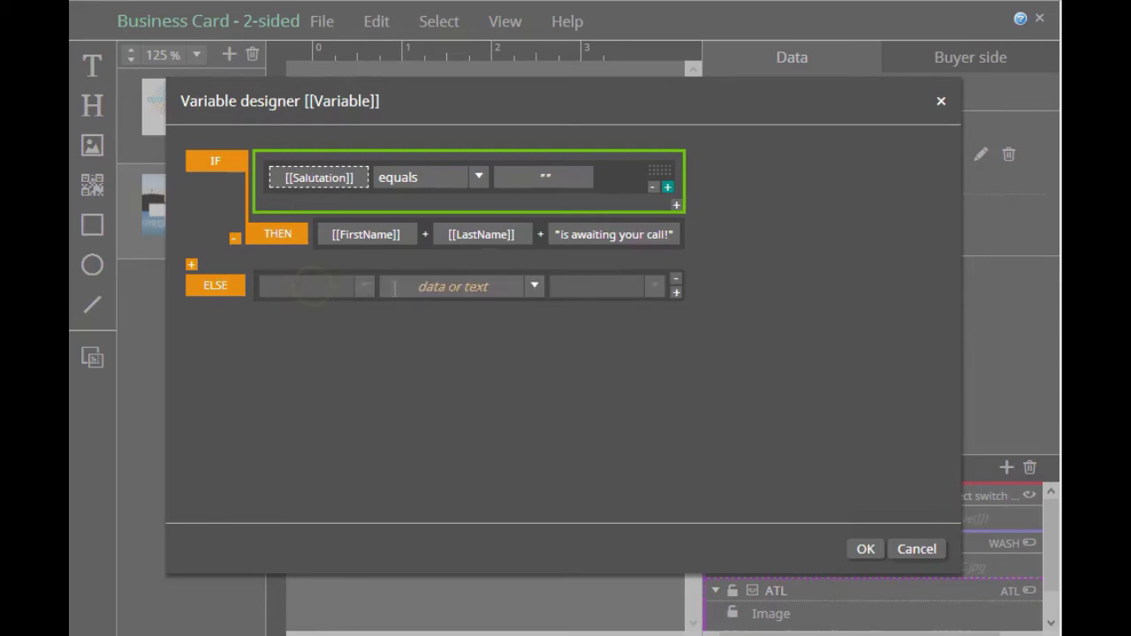
pyautogui.click(535, 286)
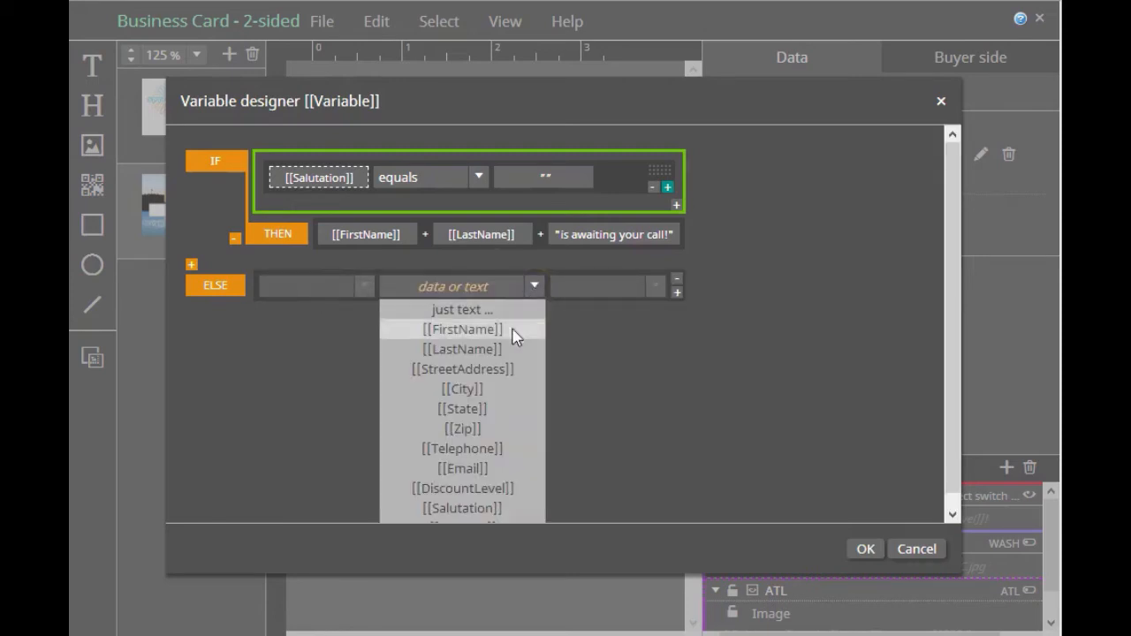
pyautogui.click(479, 509)
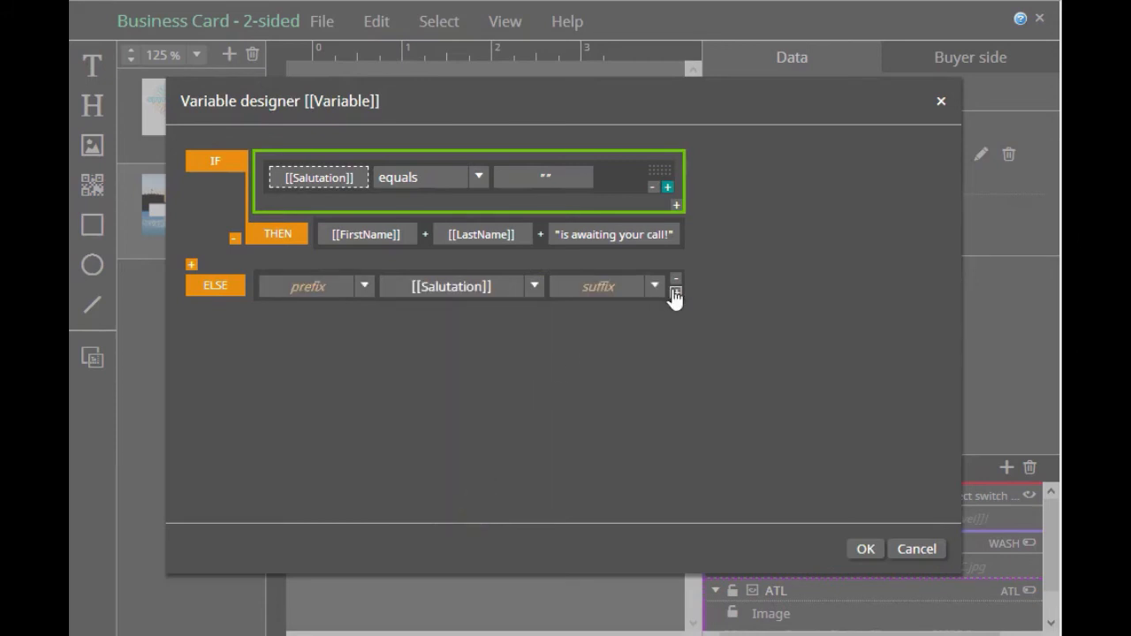
pyautogui.click(675, 293)
pyautogui.click(740, 287)
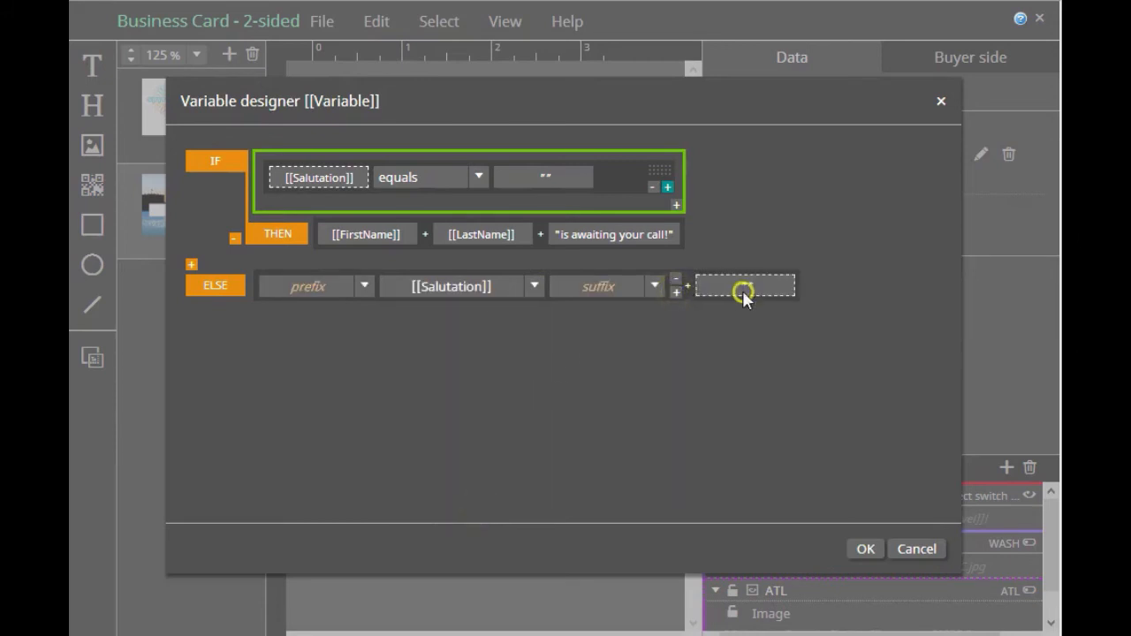
pyautogui.click(650, 287)
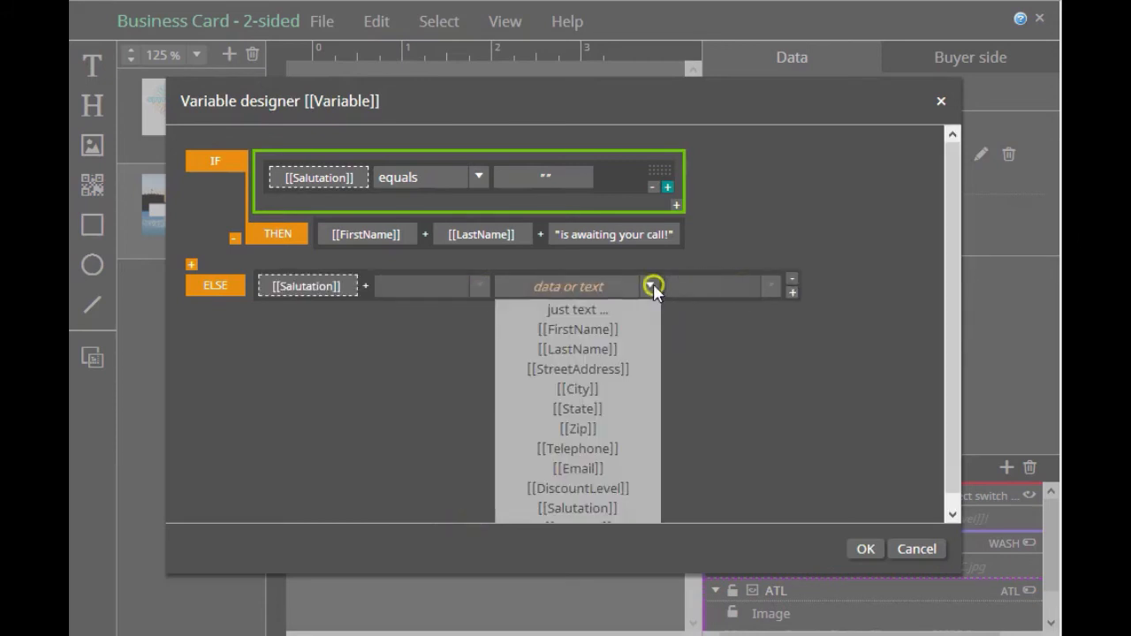
pyautogui.click(589, 358)
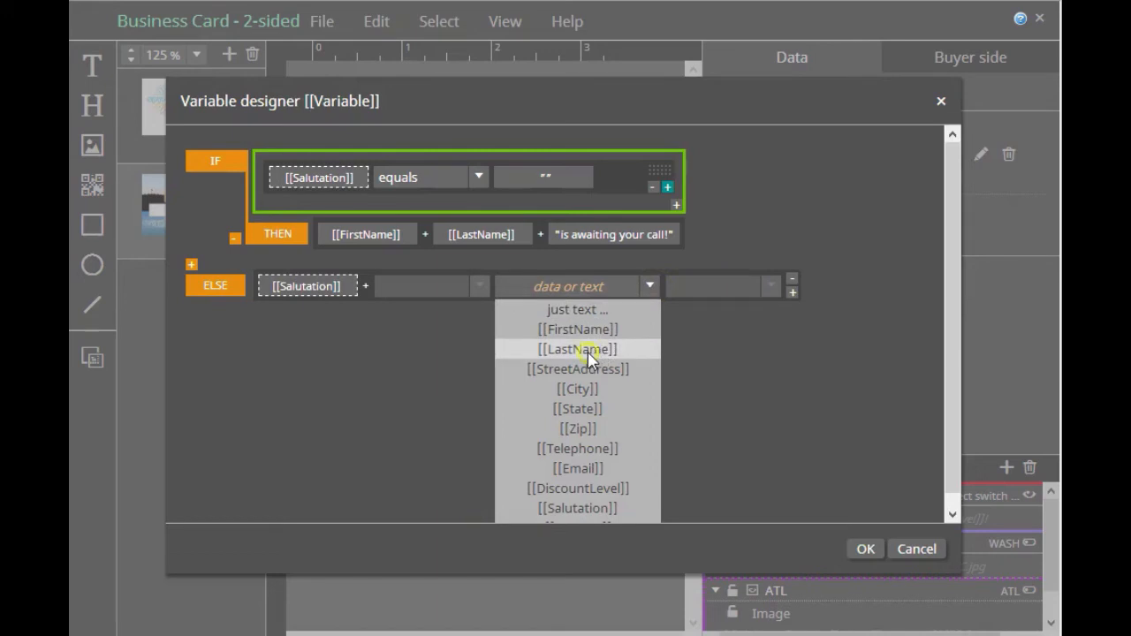
# Append the text "is awaiting your call!" as a third element of the ELSE result
pyautogui.click(792, 292)
pyautogui.click(855, 283)
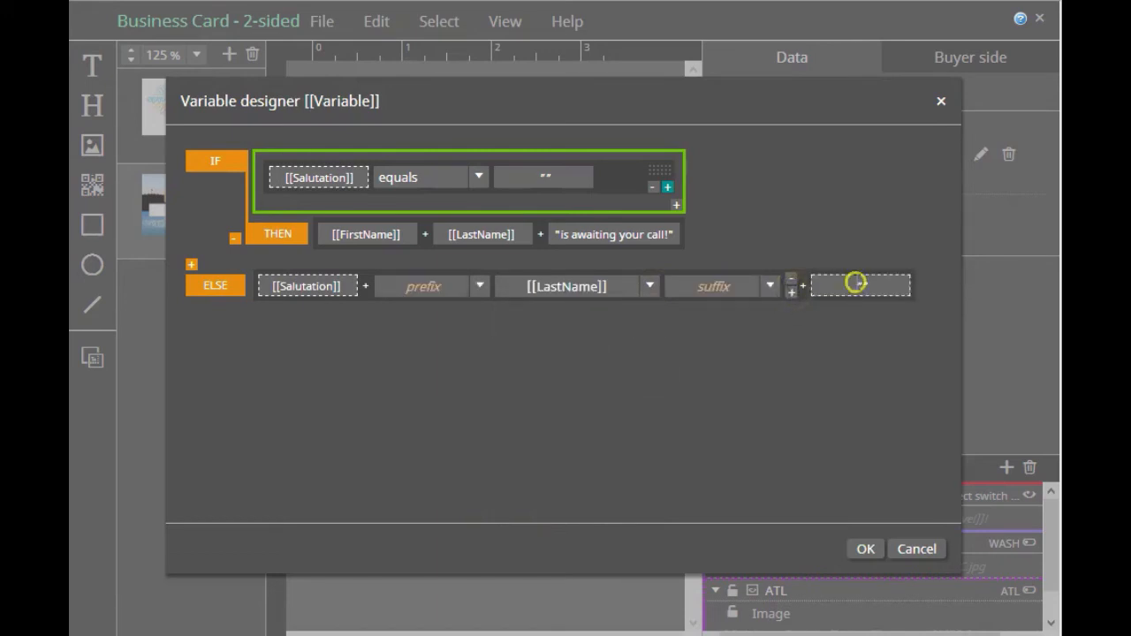
pyautogui.click(687, 290)
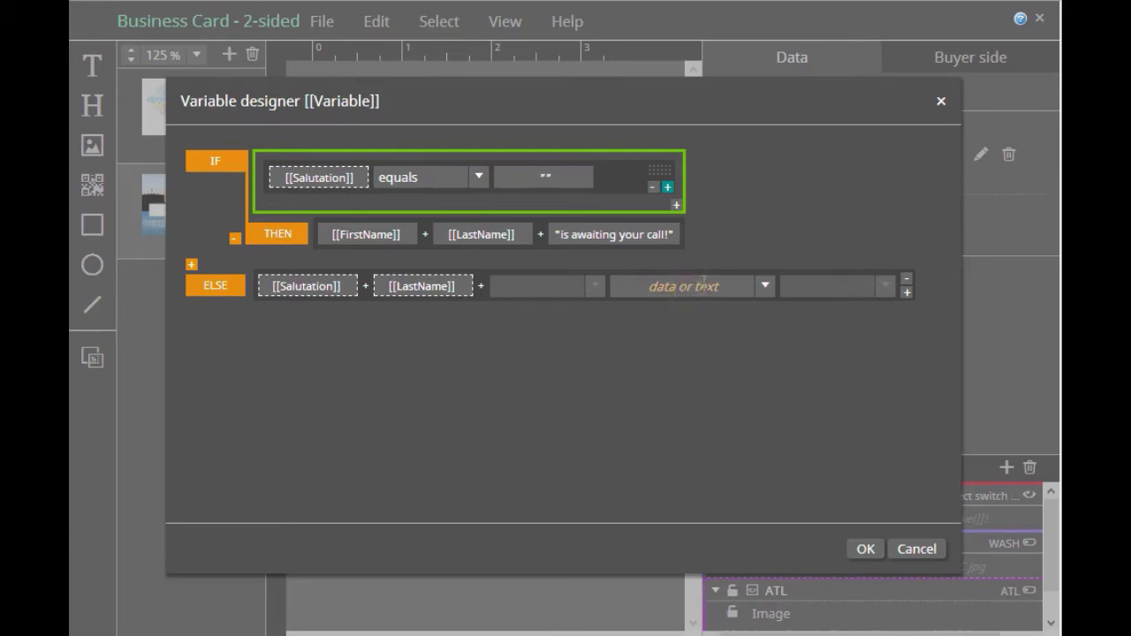
pyautogui.write('is awaiting your call!')
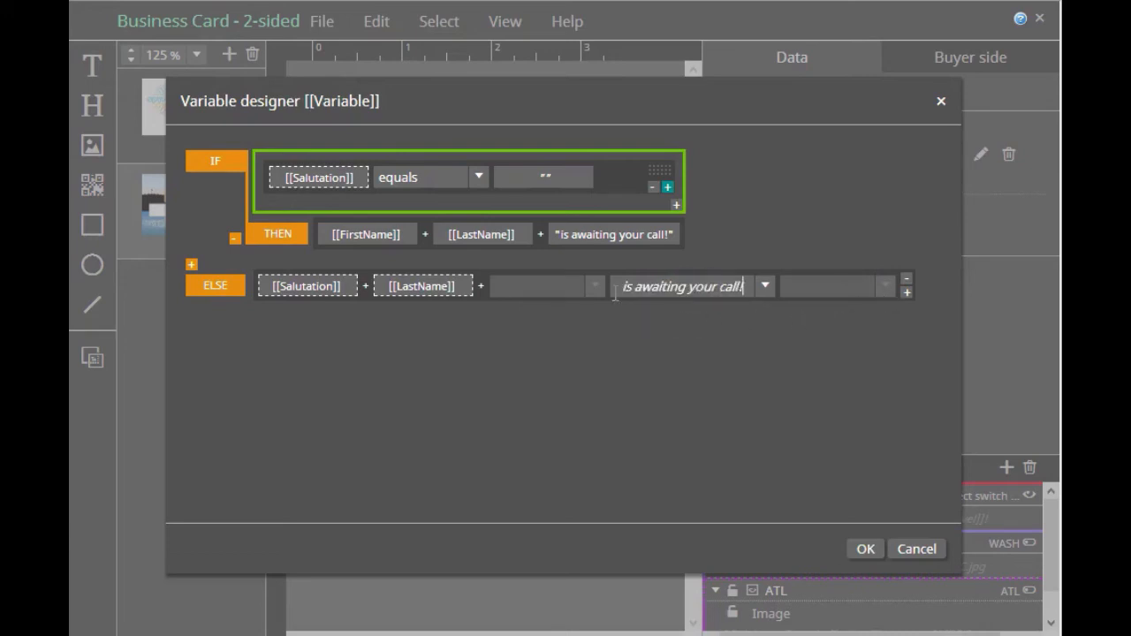
# Give LastName in the ELSE result a space as both prefix and suffix and save the variable
pyautogui.click(421, 288)
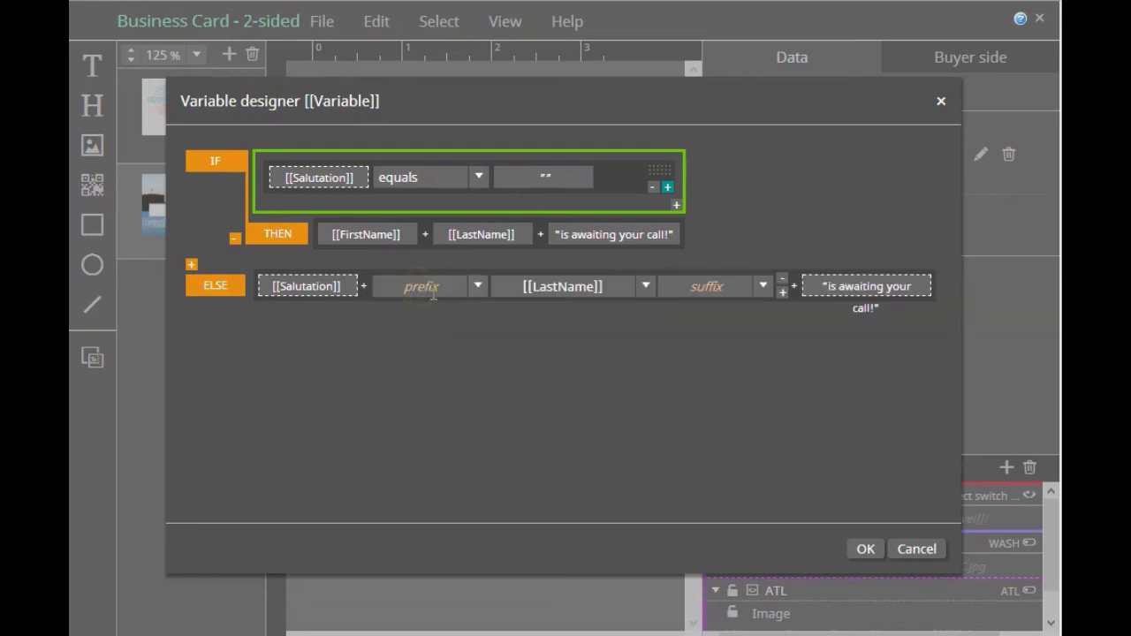
pyautogui.click(474, 286)
pyautogui.click(441, 346)
pyautogui.click(763, 285)
pyautogui.click(712, 350)
pyautogui.click(735, 378)
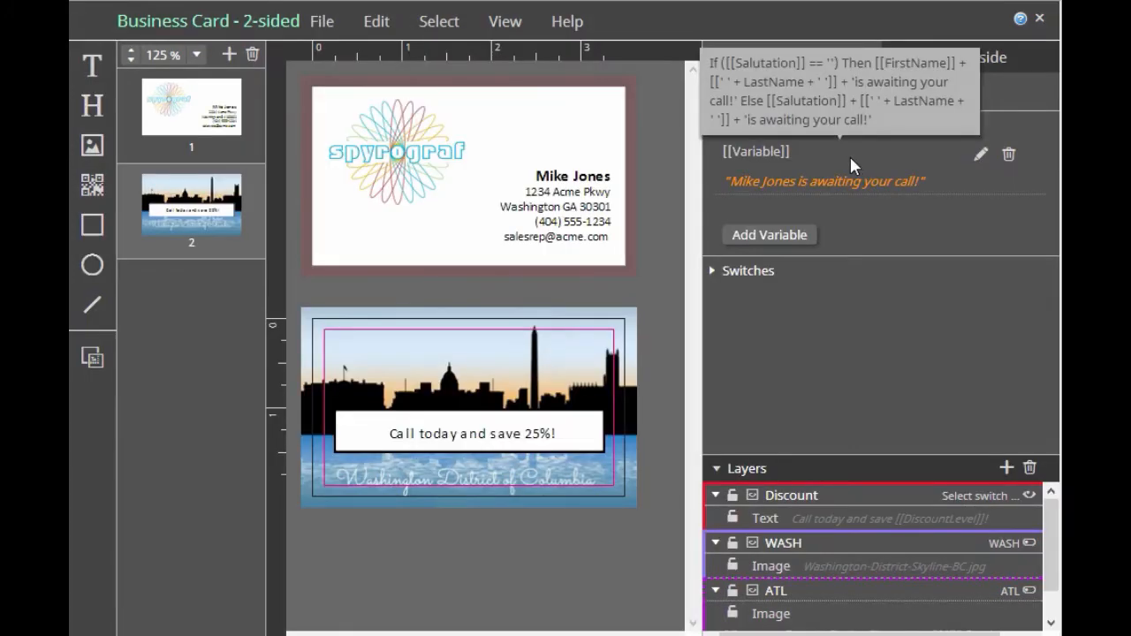
# Rename the new variable to Names
pyautogui.doubleClick(767, 154)
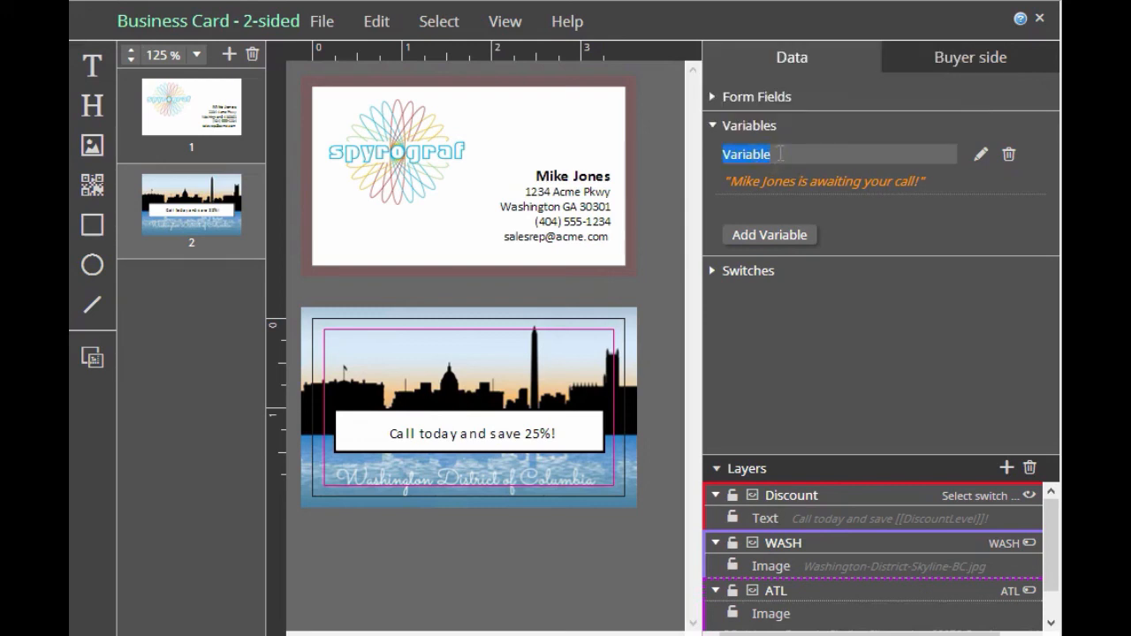
pyautogui.write('Names')
pyautogui.press('Return')
# Insert [[Names]] on a new line above the discount message in the text box on the card's back
pyautogui.click(423, 493)
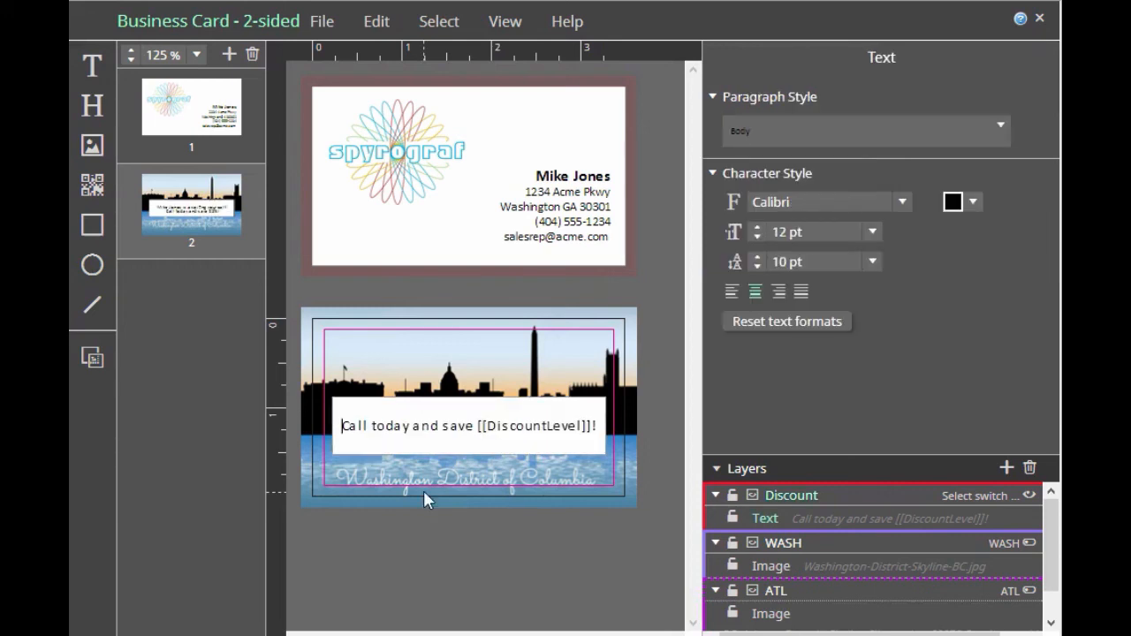
pyautogui.press('Return')
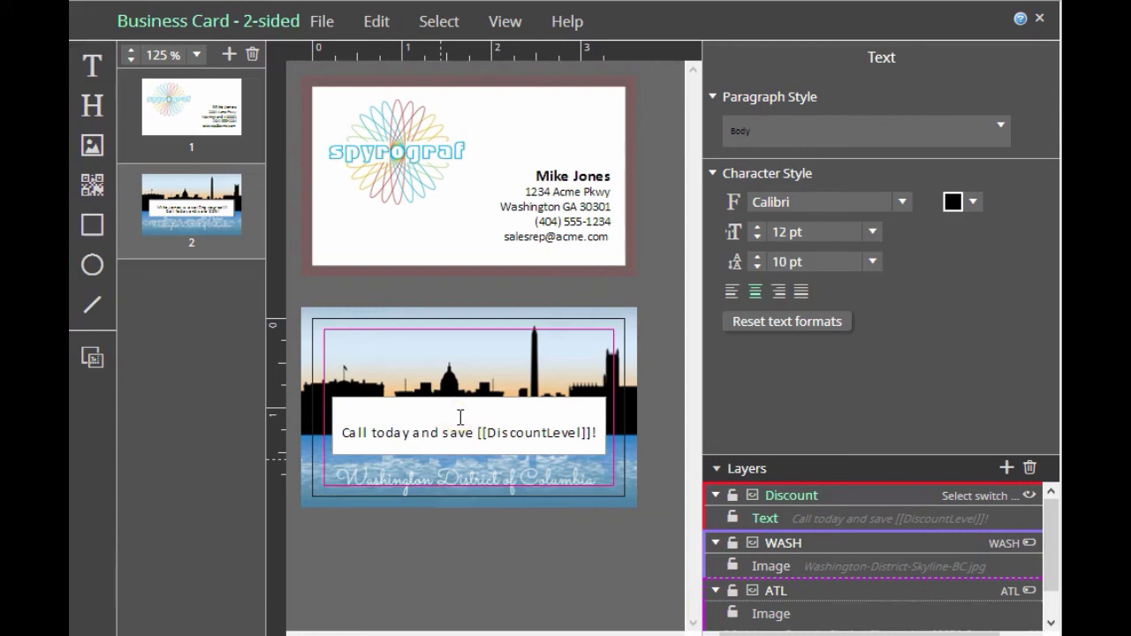
pyautogui.write('[[Names]]')
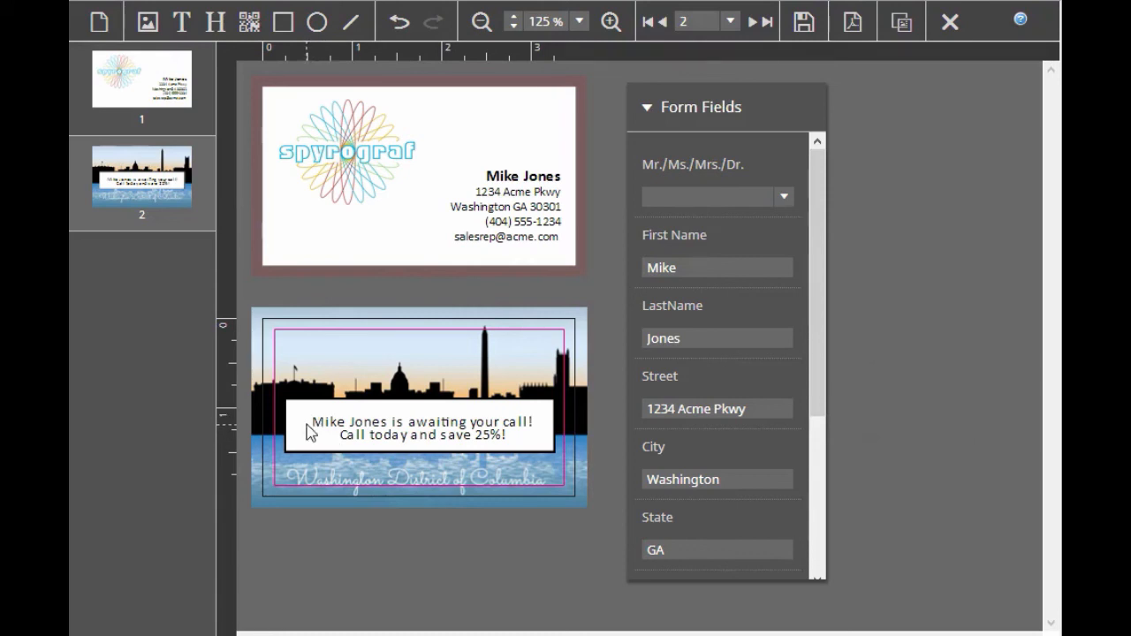
# Test the Mr./Ms./Mrs./Dr. field in the buyer-side view with Ms., Mr., Dr., Mrs. and the blank value
pyautogui.click(784, 196)
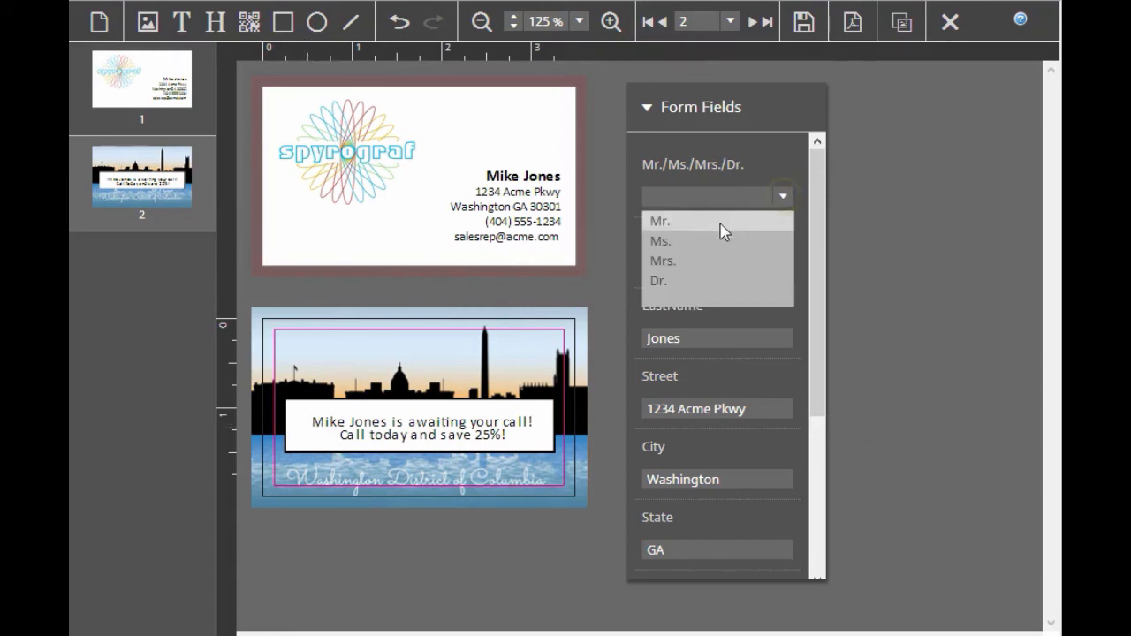
pyautogui.click(718, 241)
pyautogui.click(784, 196)
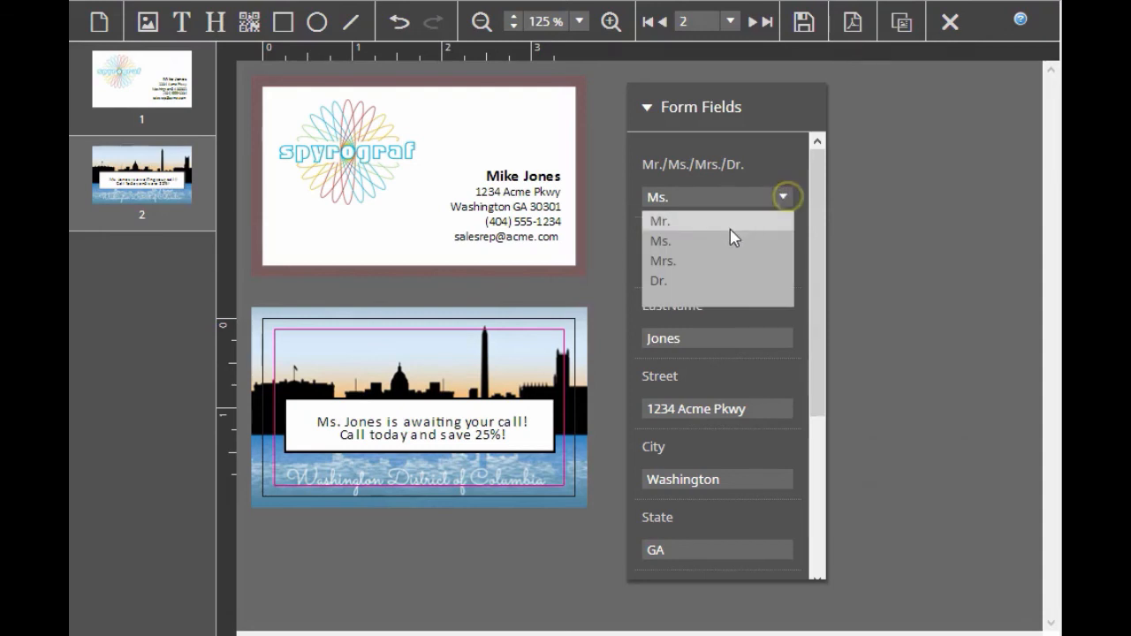
pyautogui.click(730, 222)
pyautogui.click(785, 199)
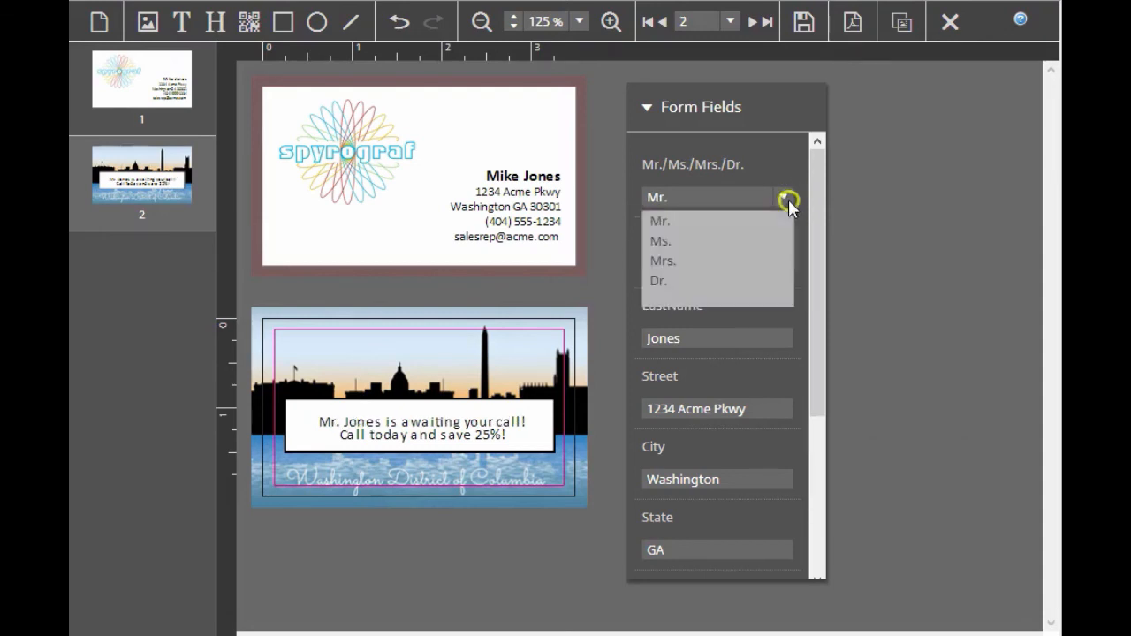
pyautogui.click(658, 280)
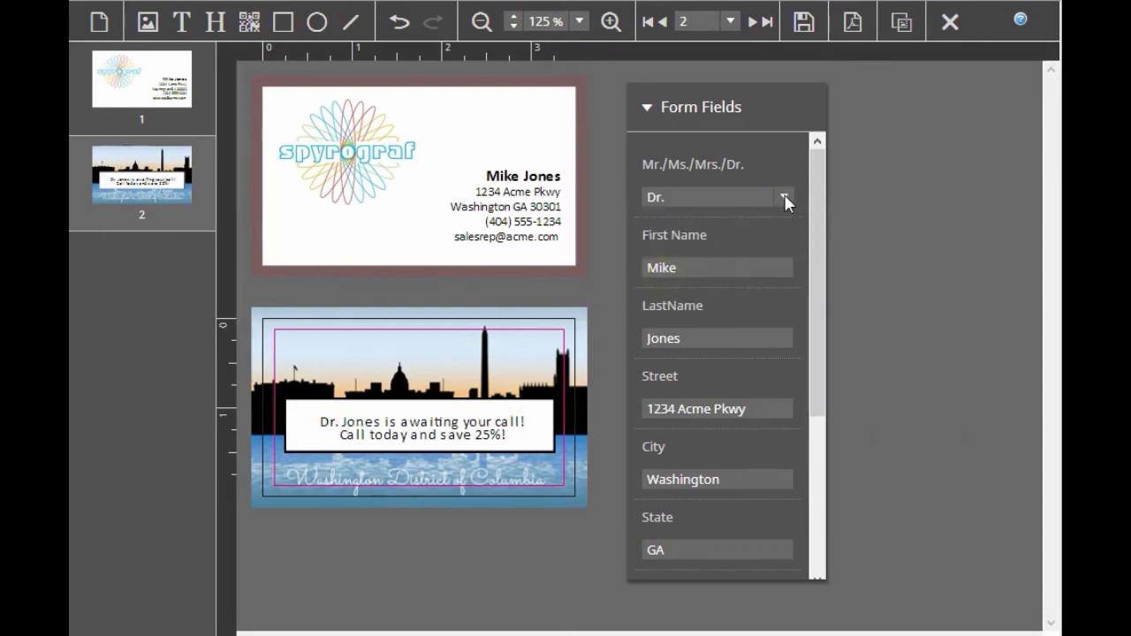
pyautogui.click(785, 198)
pyautogui.click(675, 260)
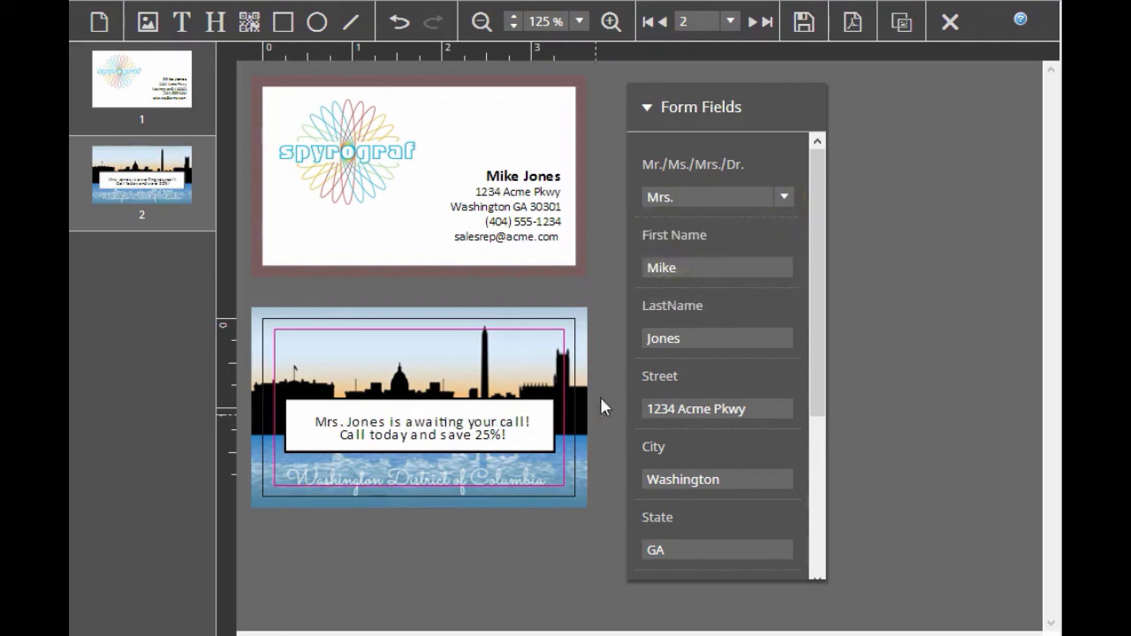
pyautogui.click(786, 198)
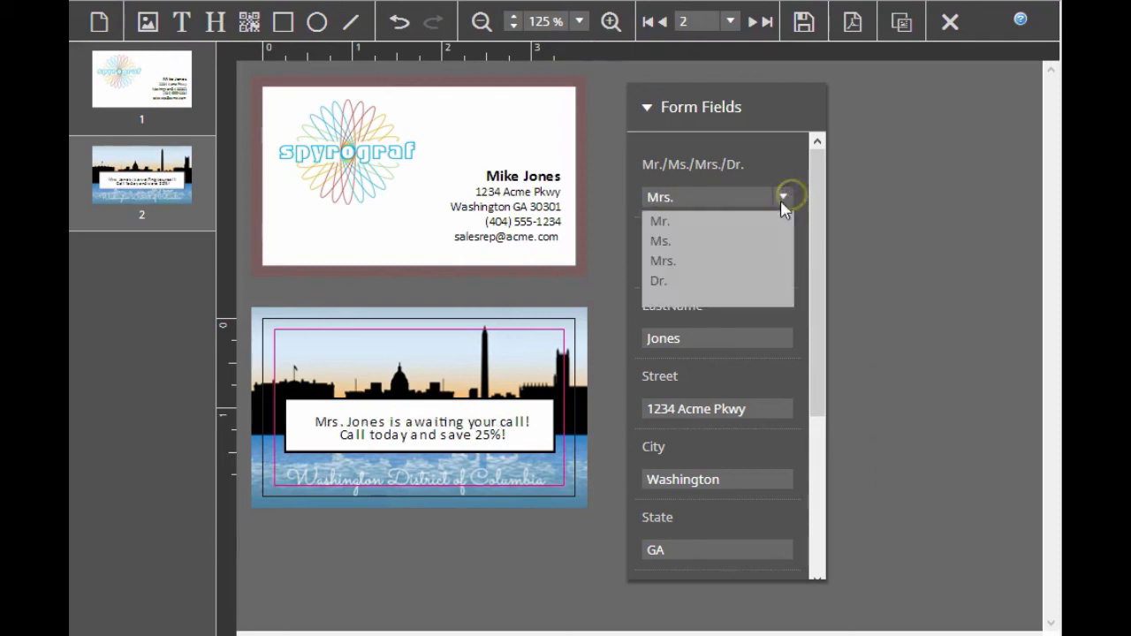
pyautogui.click(720, 300)
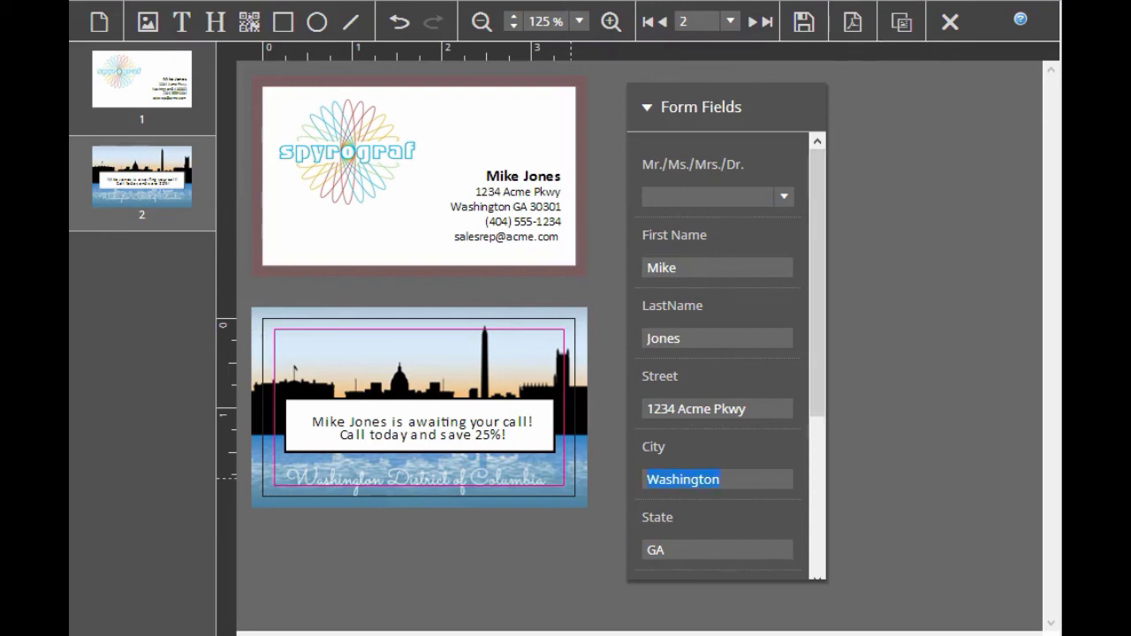
# Change the City field to Atlanta in the buyer-side form
pyautogui.write('Atlanta')
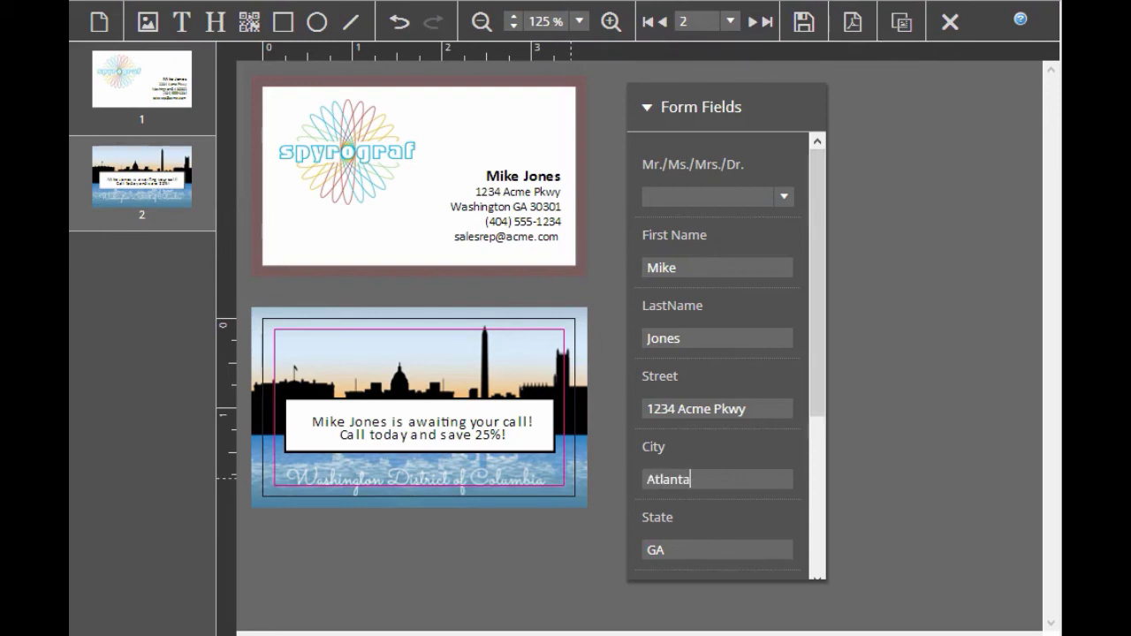